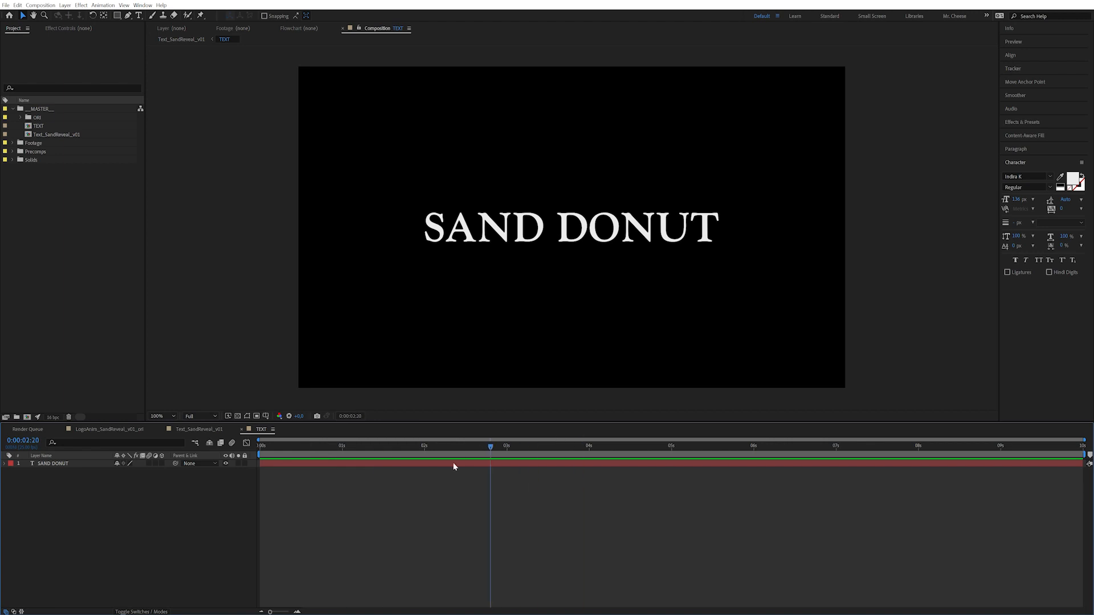
- Add a Scale text animator to the SAND DONUT layer and set its scale to 70%
left_click(56, 465)
left_click(5, 464)
left_click(166, 472)
left_click(191, 334)
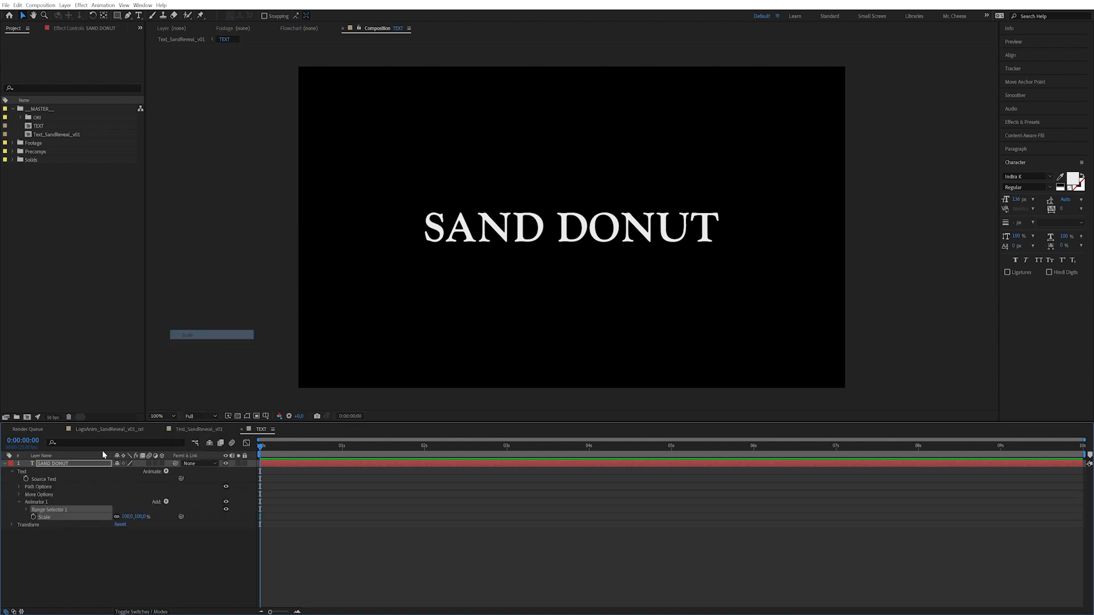
left_click(141, 517)
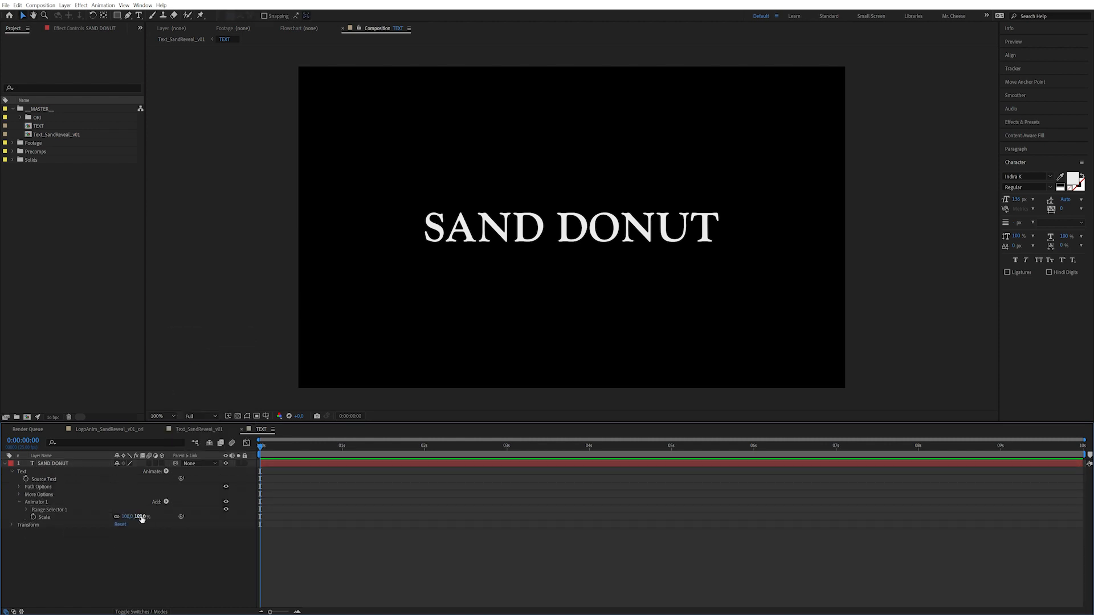
type("70")
key("Return")
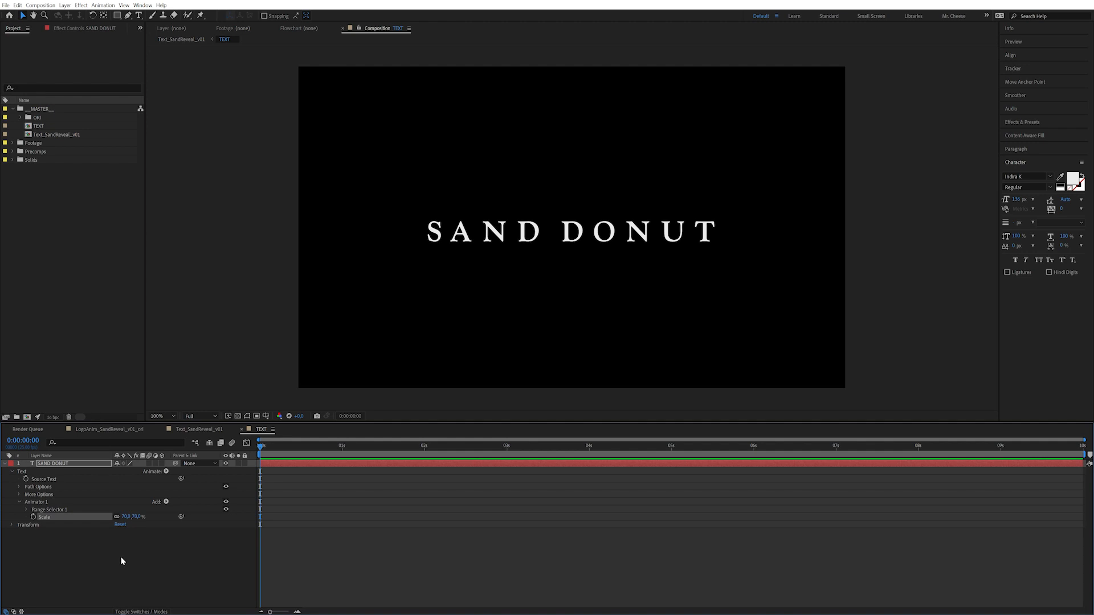
- Keyframe the scale animator's Range Selector End from 100% at the start of the composition to 0% at 7 seconds
left_click(26, 510)
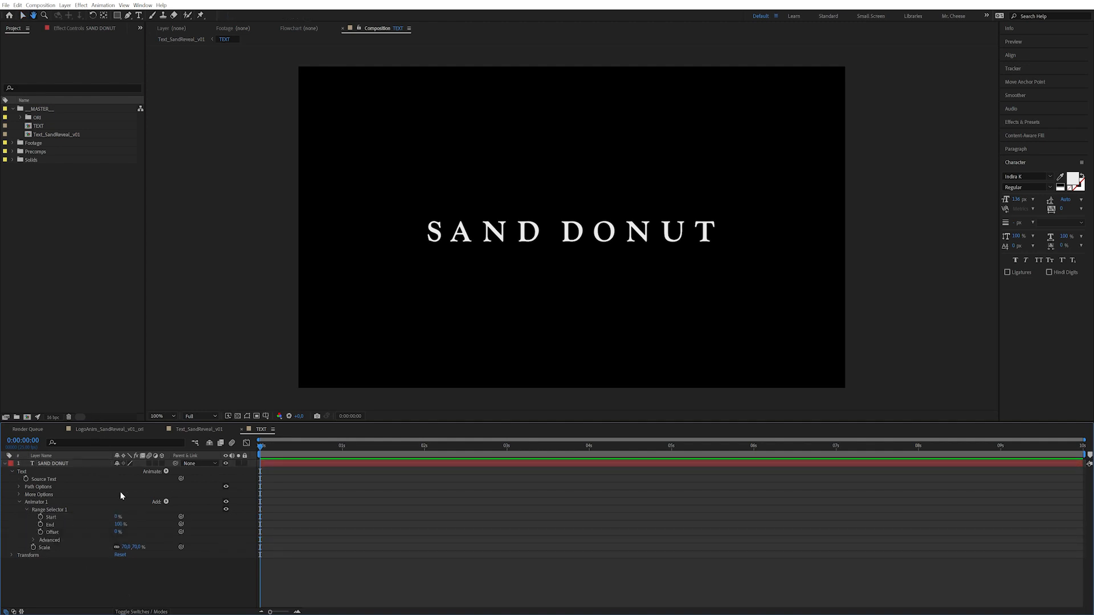
left_click_drag(118, 525, 184, 571)
left_click(39, 524)
left_click_drag(870, 446, 836, 446)
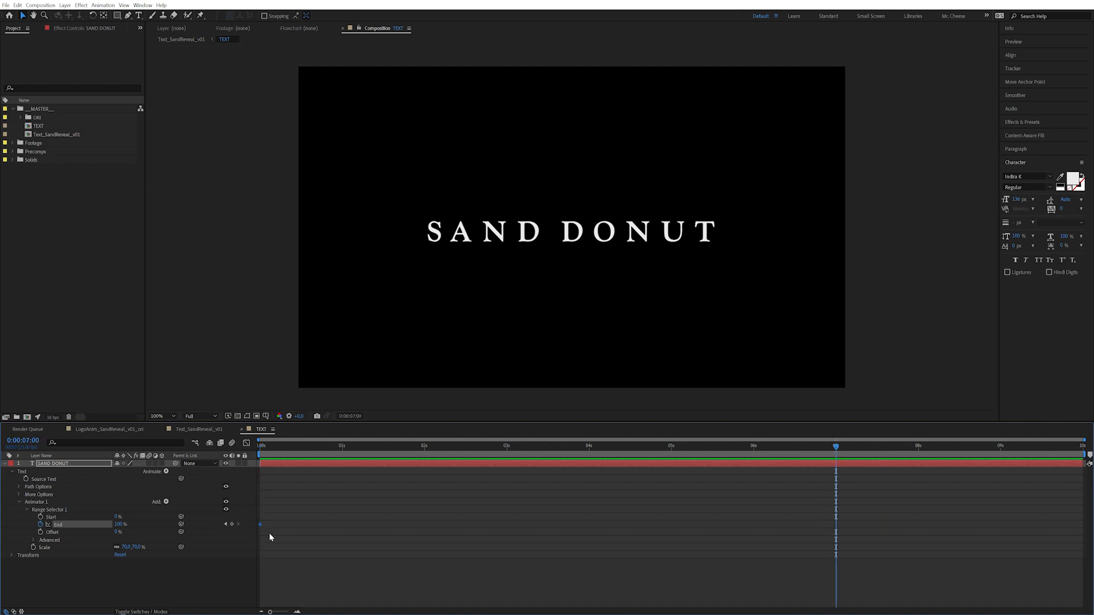
left_click(118, 539)
left_click_drag(118, 525, 58, 531)
left_click(76, 535)
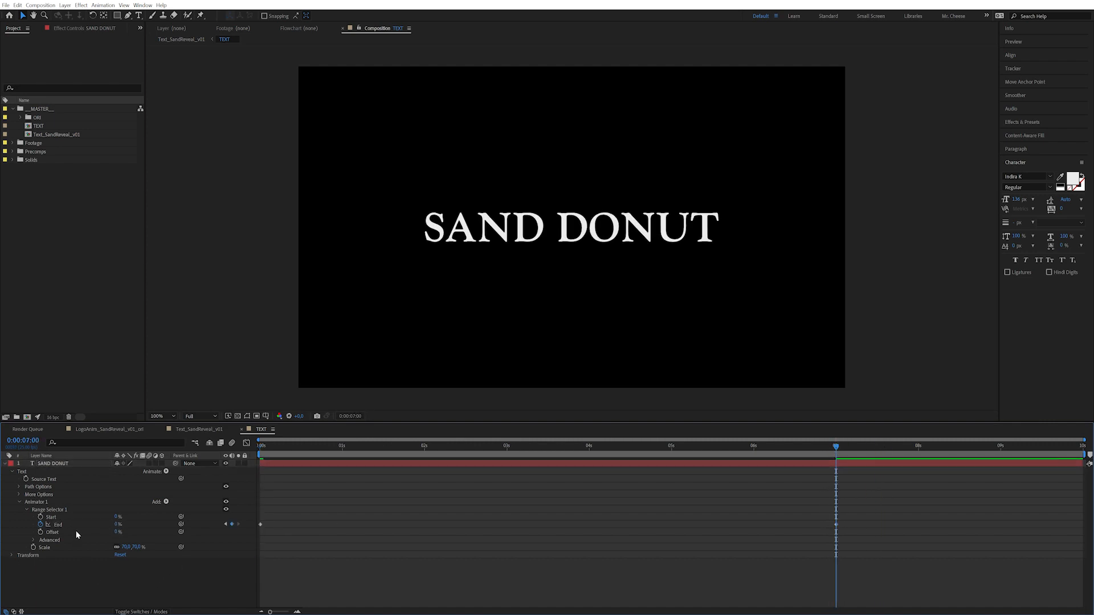
- In the range selector's Advanced settings, turn on Randomize Order, set Shape to Ramp Down, and scrub through the animation
left_click(34, 540)
scroll(86, 513, "down", 1)
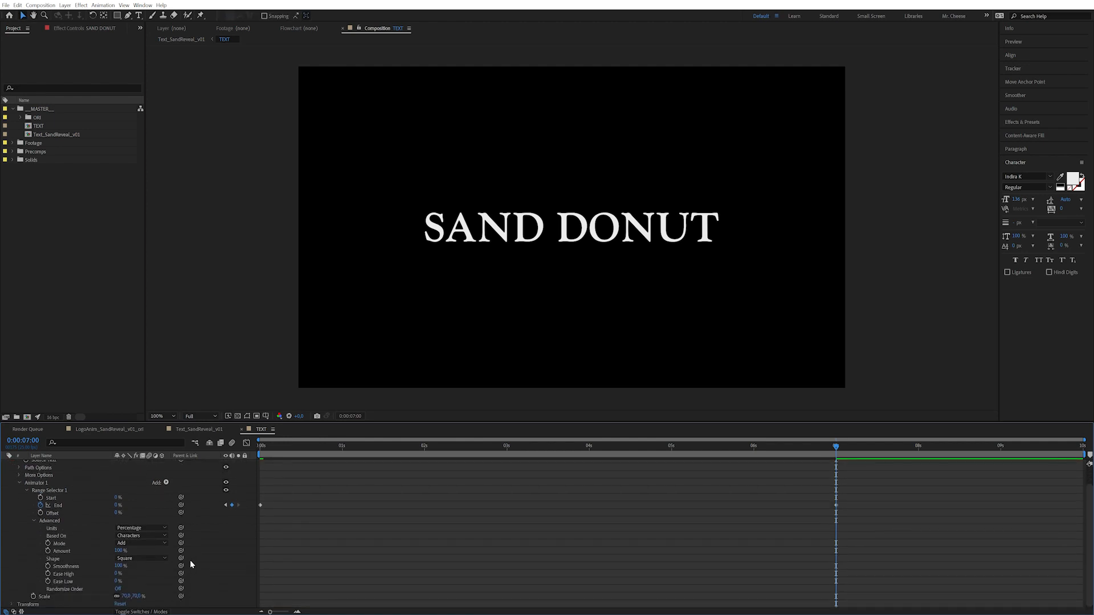
left_click(118, 589)
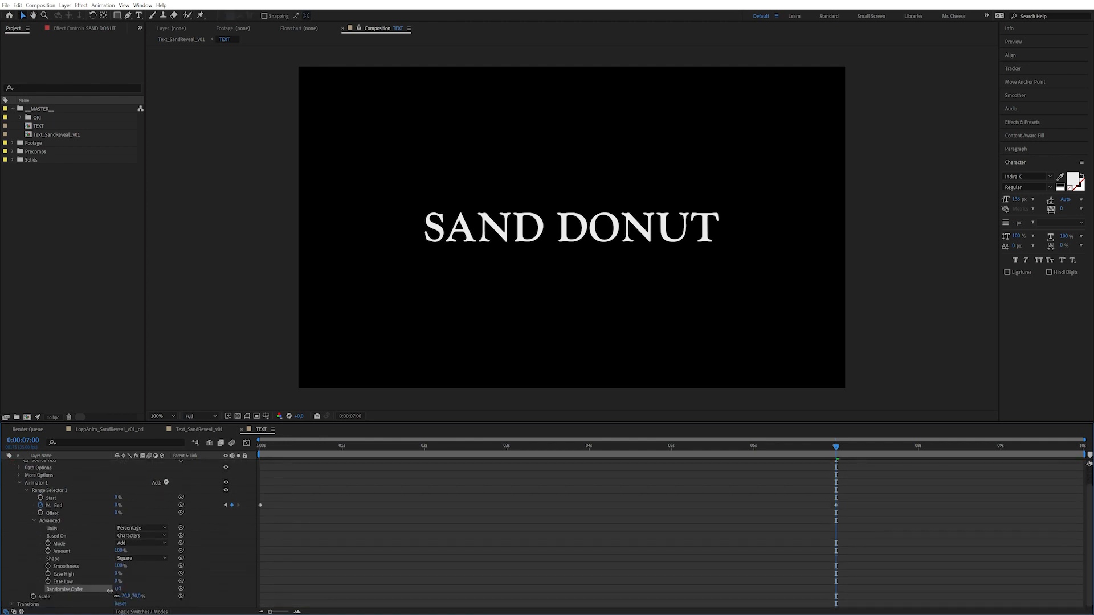
left_click(119, 589)
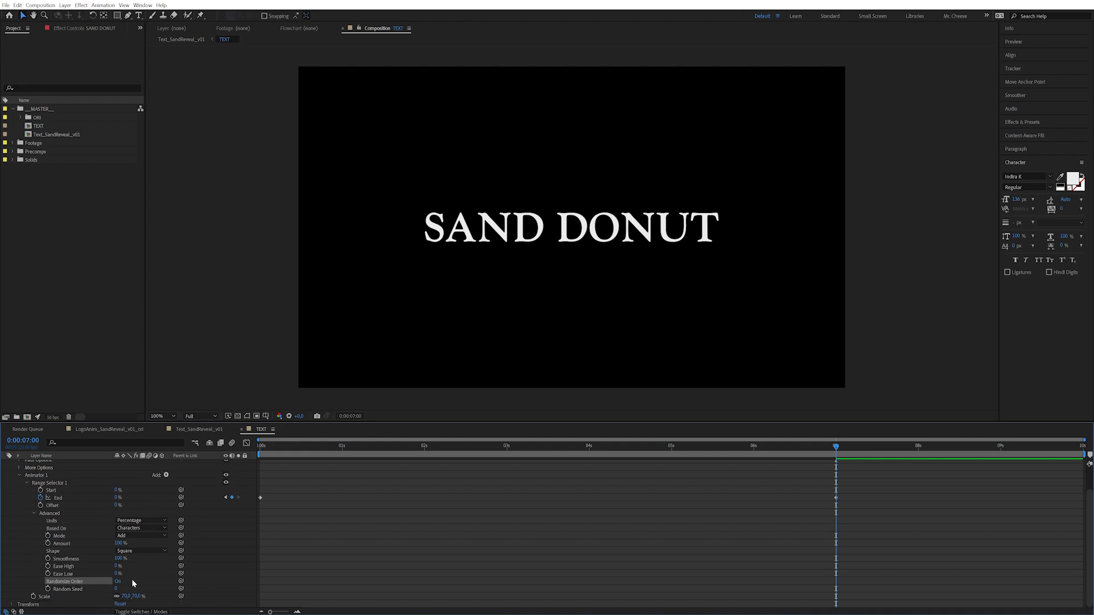
left_click(131, 550)
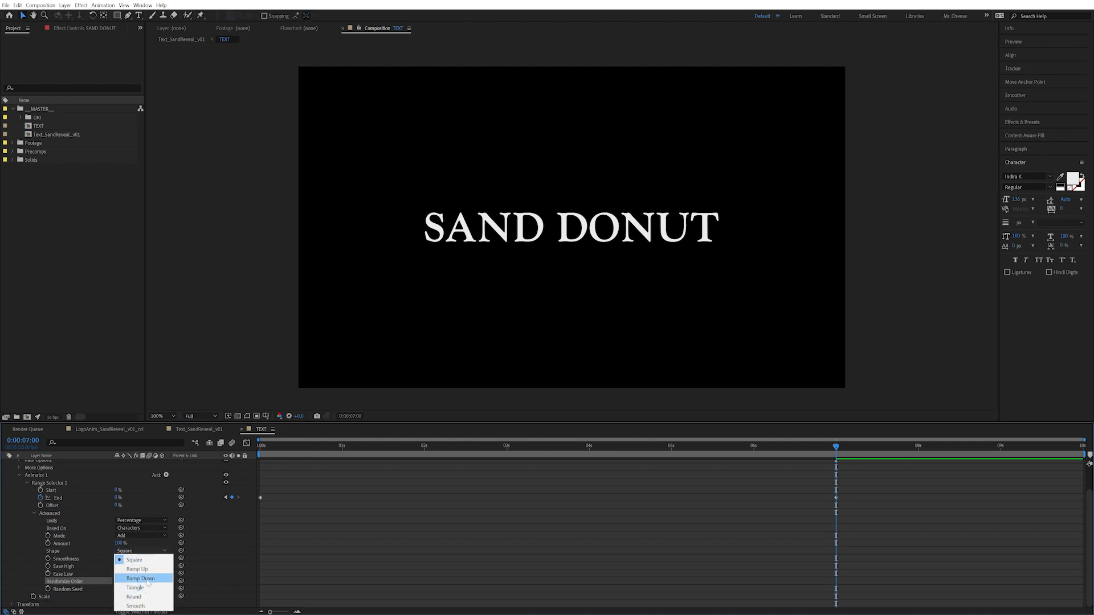
left_click(148, 579)
left_click_drag(812, 446, 131, 381)
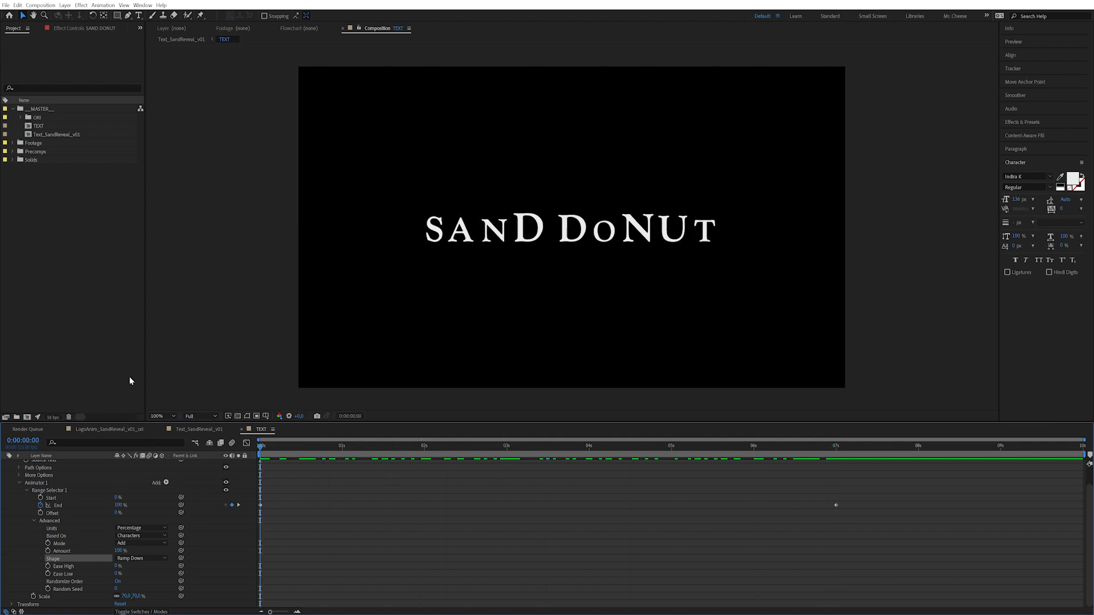
- Add a Tracking text animator and keyframe Tracking Amount from -27 at the start to 0 at 7 seconds
left_click(835, 446)
scroll(82, 521, "up", 2)
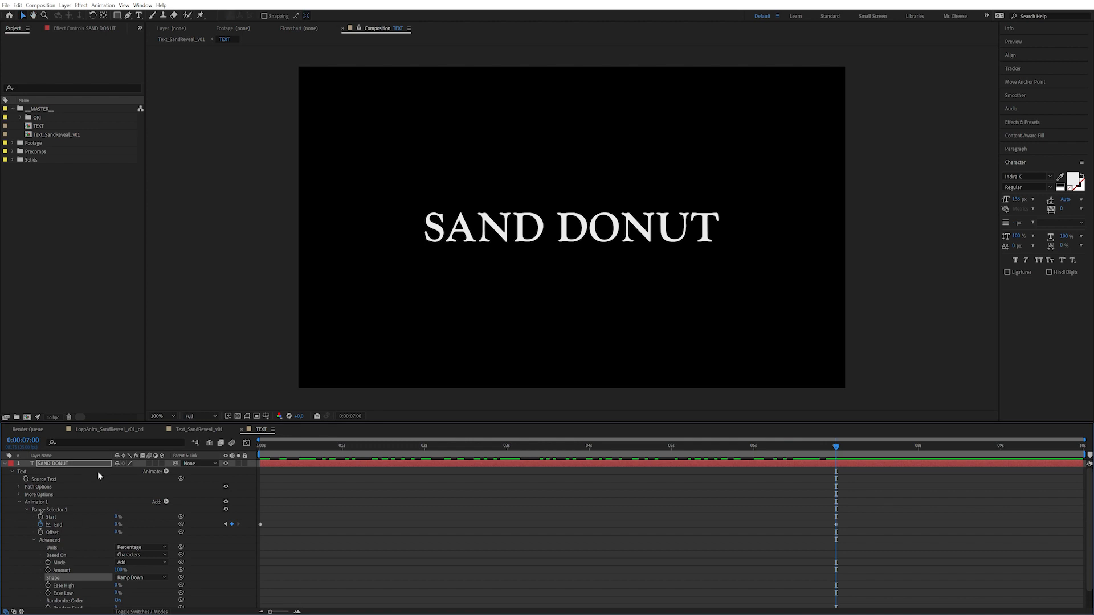
left_click(166, 471)
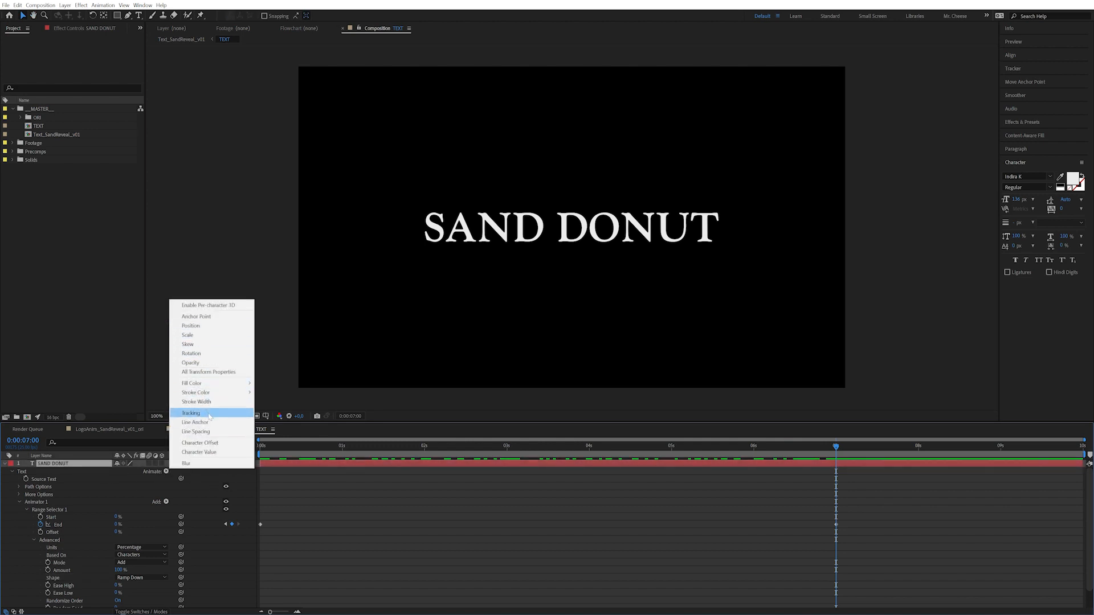
left_click(191, 413)
scroll(233, 470, "down", 1)
left_click(21, 595)
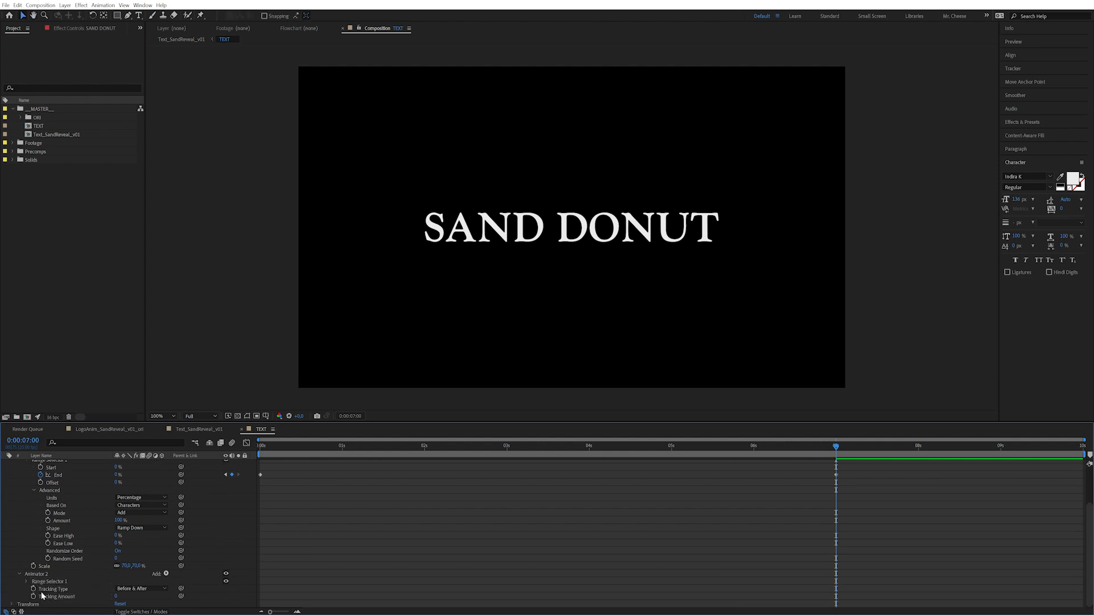
left_click(33, 596)
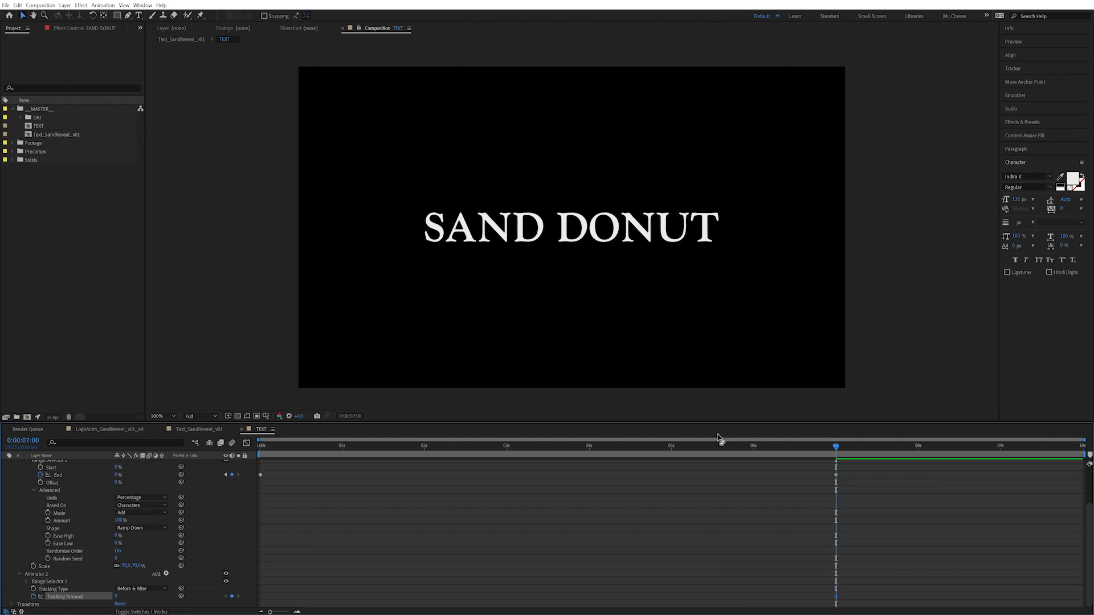
left_click_drag(724, 447, 260, 456)
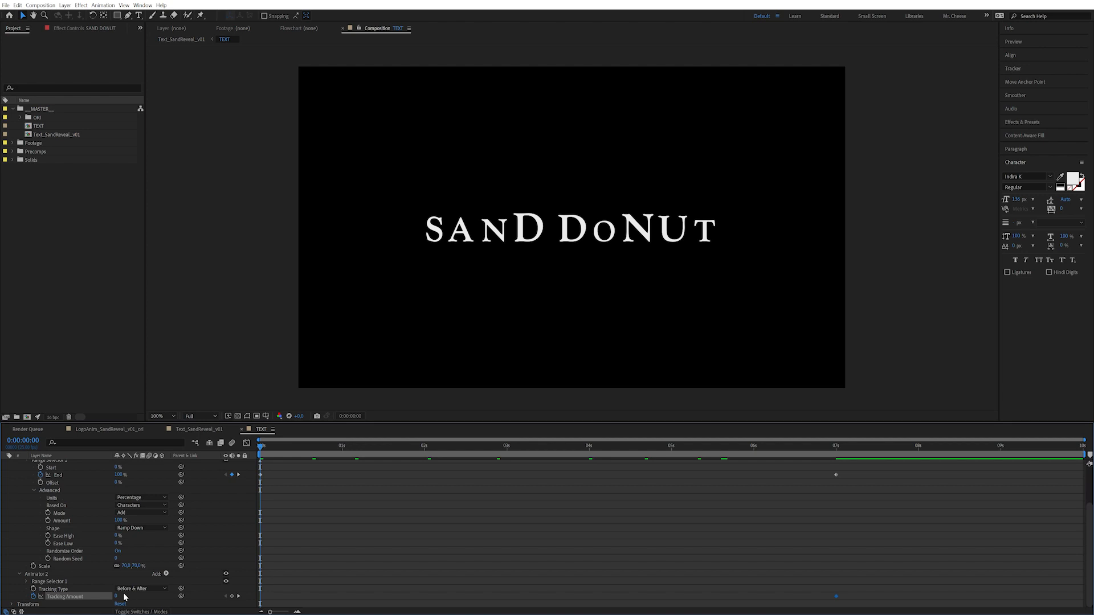
left_click_drag(121, 596, 102, 595)
- Move the ending keyframes of Range Selector End and Tracking Amount to about 8 seconds 4 frames
left_click_drag(276, 452, 948, 450)
left_click_drag(782, 462, 932, 598)
left_click(965, 510)
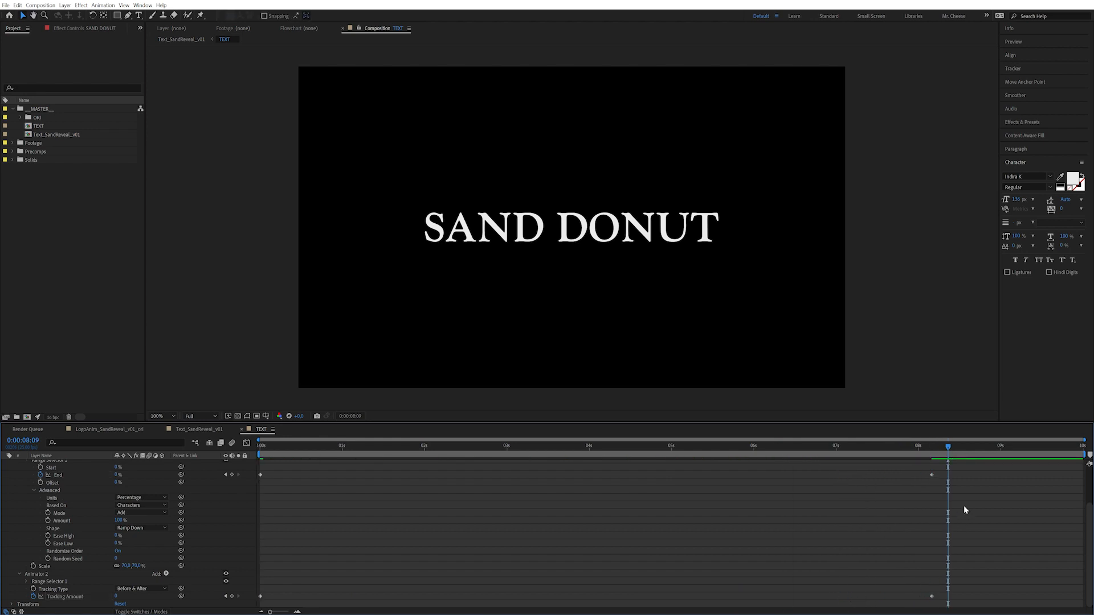
- Show only the layer's keyframed properties and apply Easy Ease In to the last End and Tracking Amount keyframes
scroll(912, 508, "up", 5)
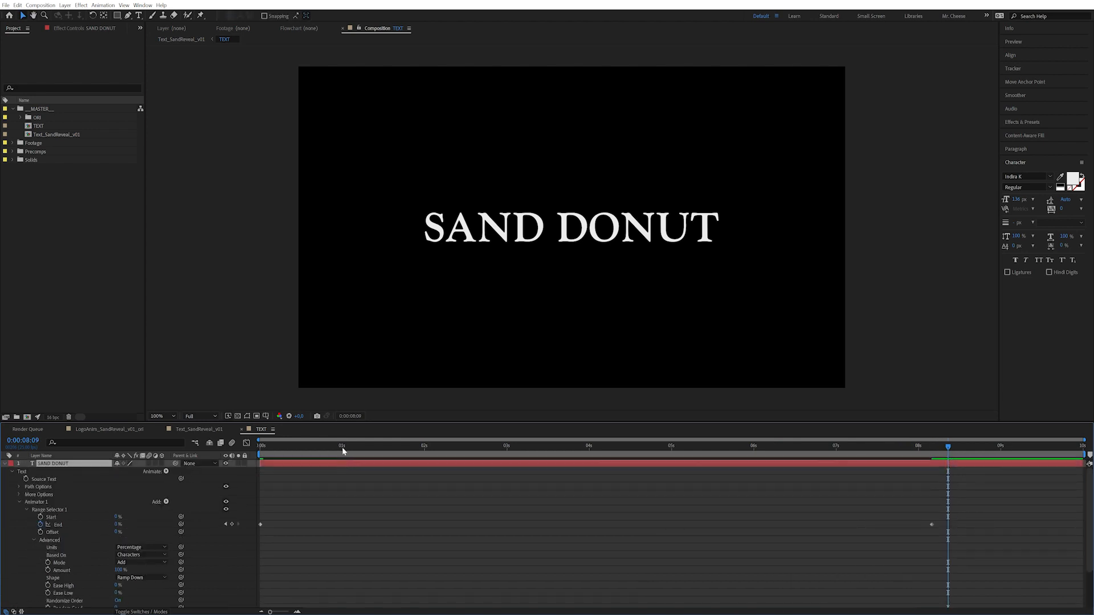
key("u")
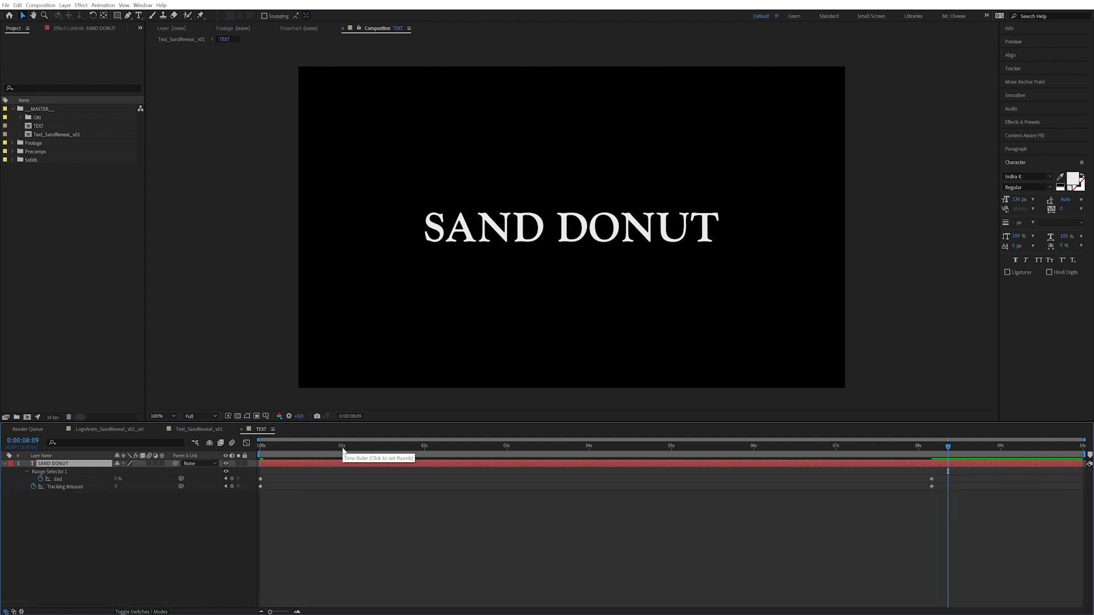
mouse_move(923, 449)
left_mouse_down()
mouse_move(865, 454)
mouse_move(916, 446)
mouse_move(905, 447)
left_mouse_up()
key("k")
left_click_drag(955, 475, 919, 492)
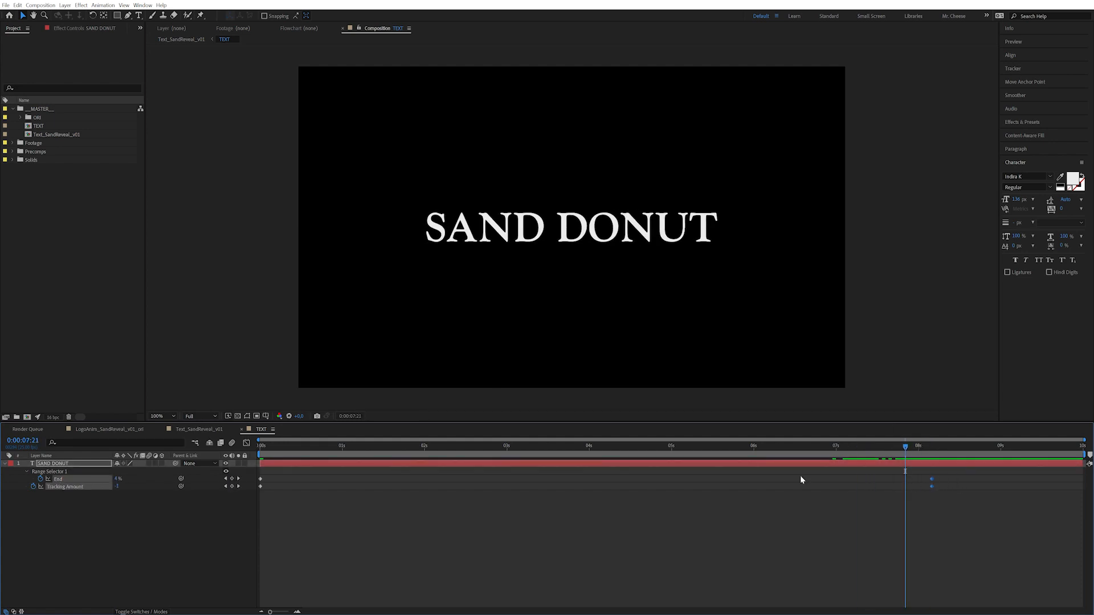
right_click(932, 489)
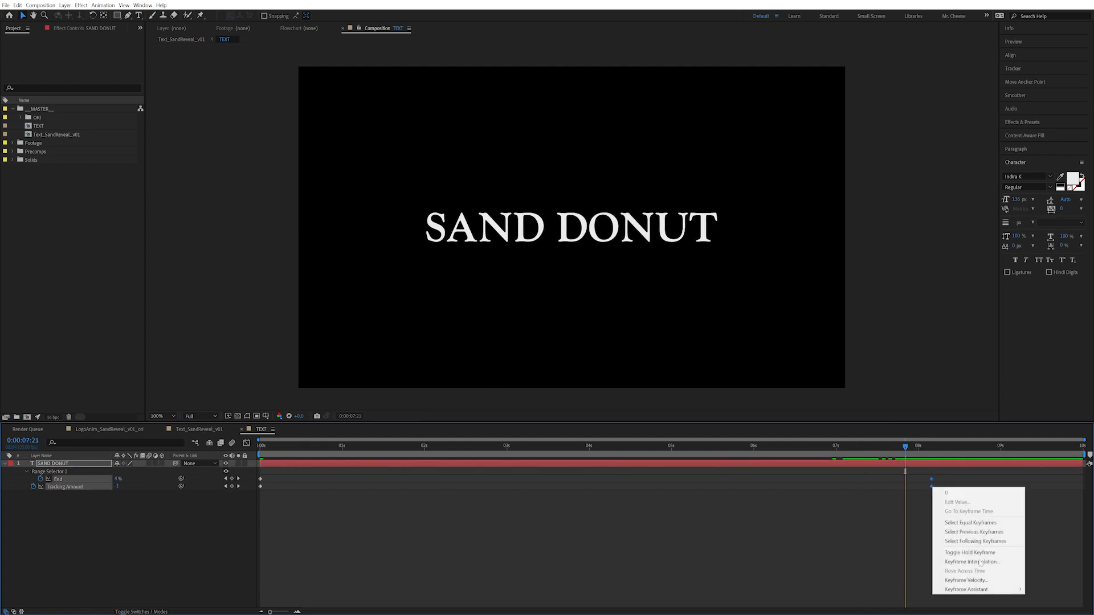
mouse_move(969, 589)
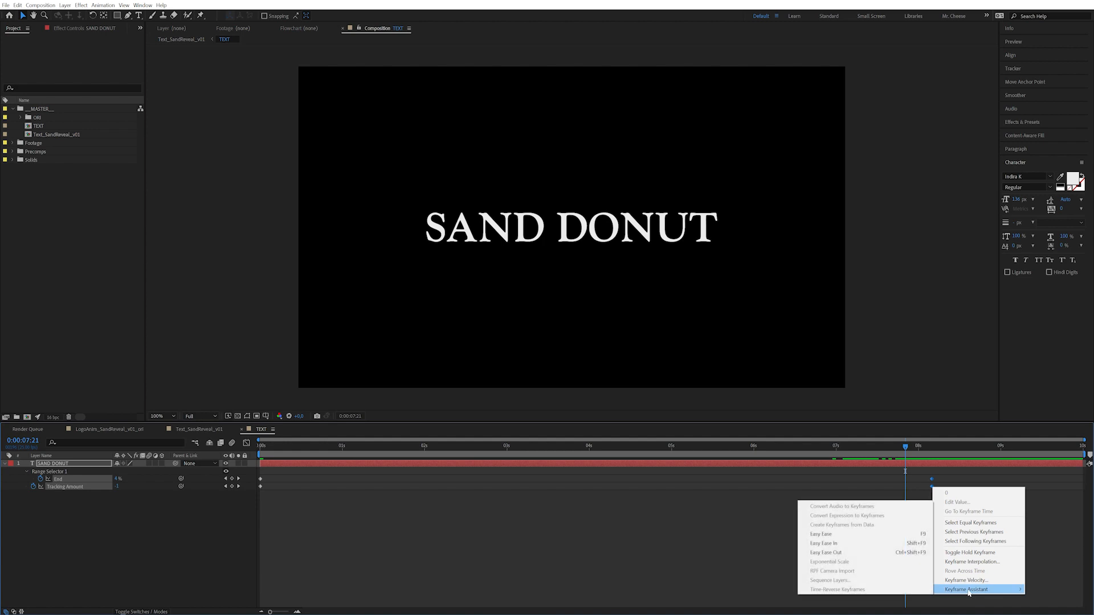
left_click(841, 544)
- In the speed graph, lengthen the last keyframes' incoming influence, shrink the first keyframes' outgoing influence to almost nothing, and preview the text animation
left_click(246, 442)
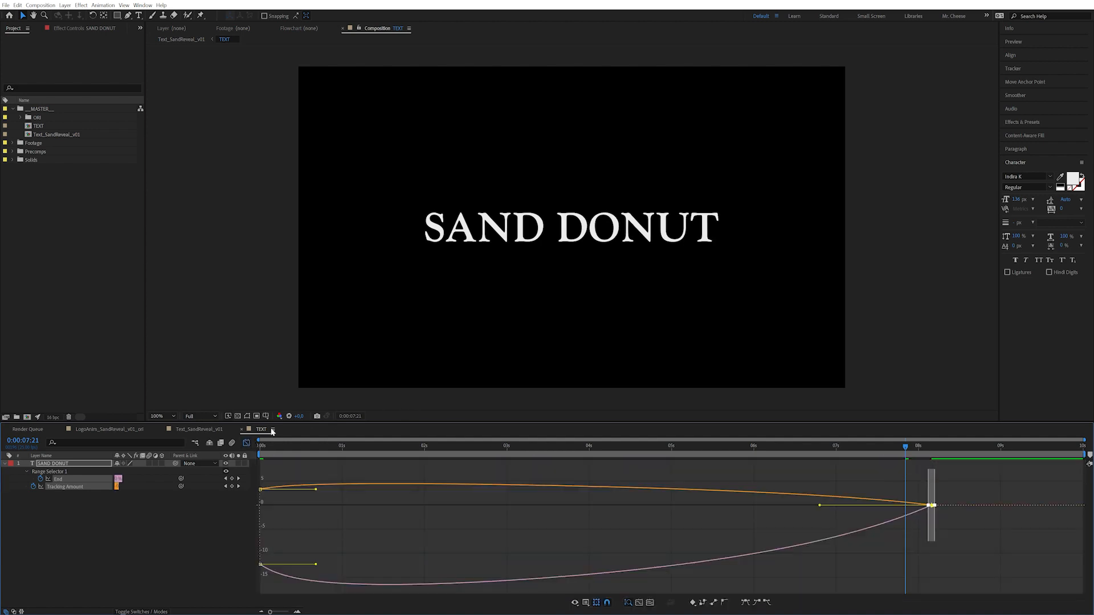
left_click_drag(822, 507, 609, 493)
left_click_drag(336, 481, 255, 538)
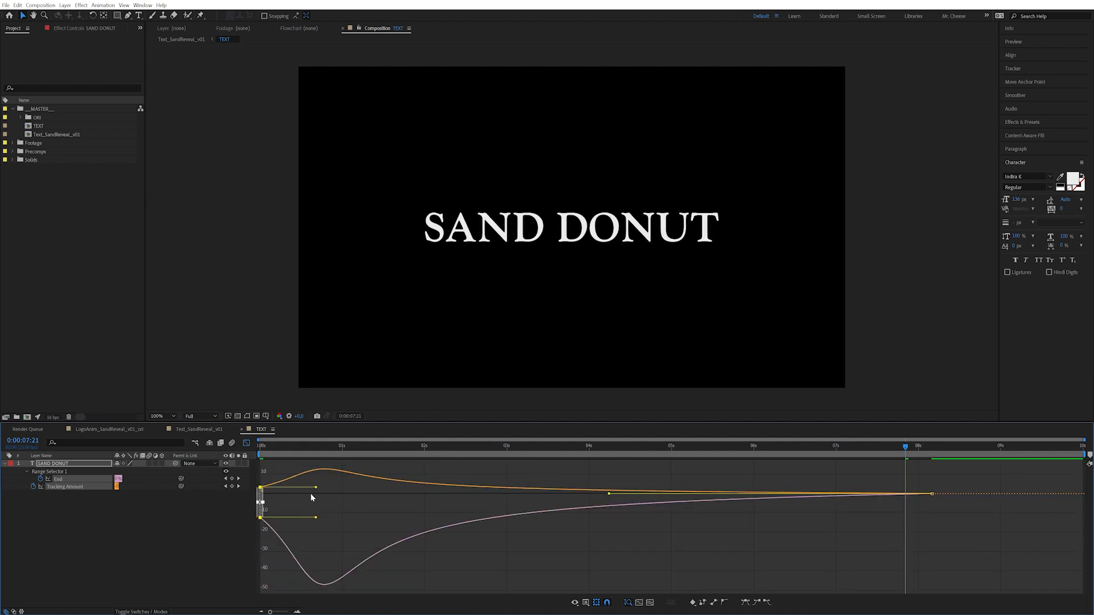
left_click_drag(315, 488, 262, 488)
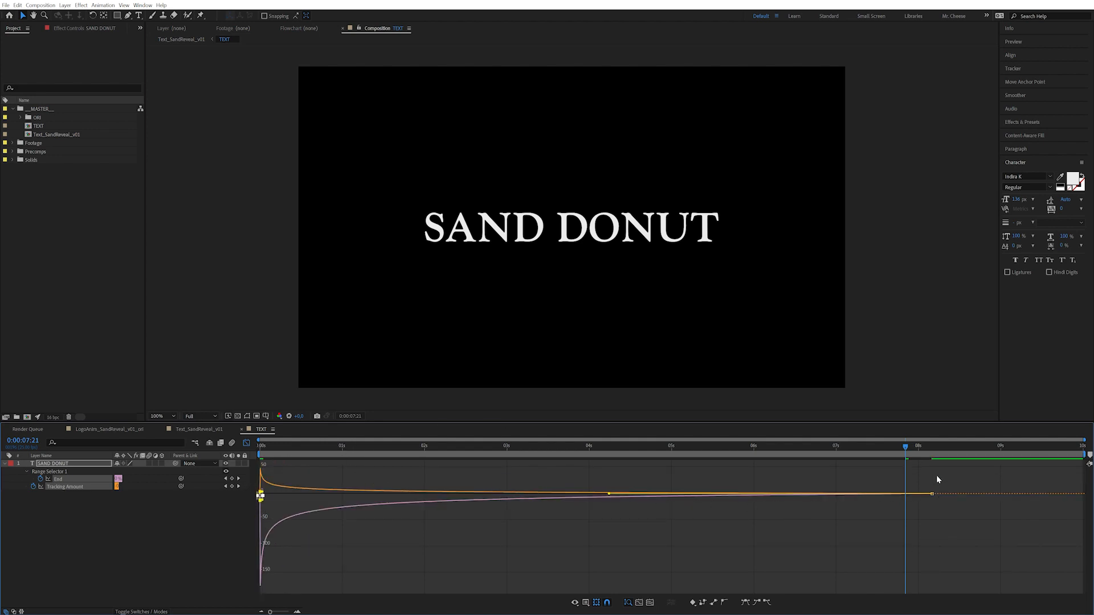
left_click(240, 443)
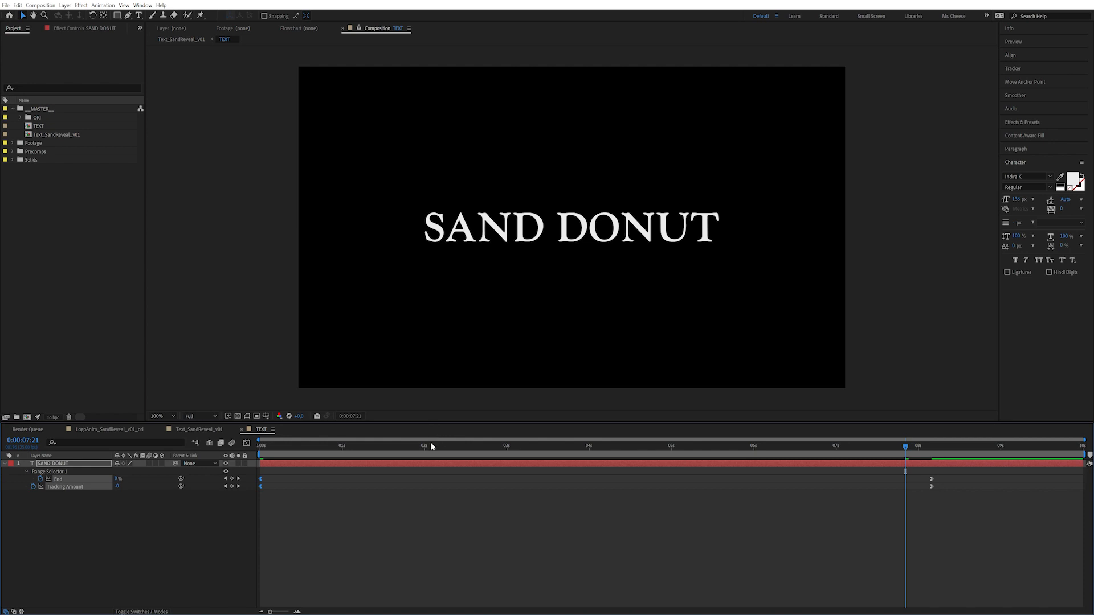
left_click_drag(430, 445, 261, 445)
key("space")
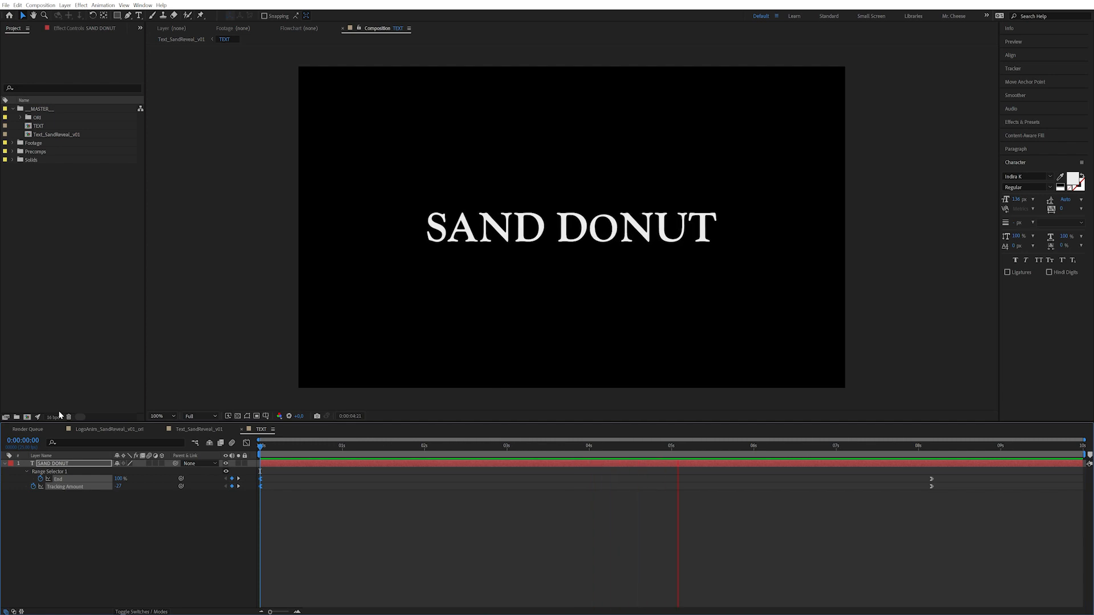
key("space")
left_click(184, 531)
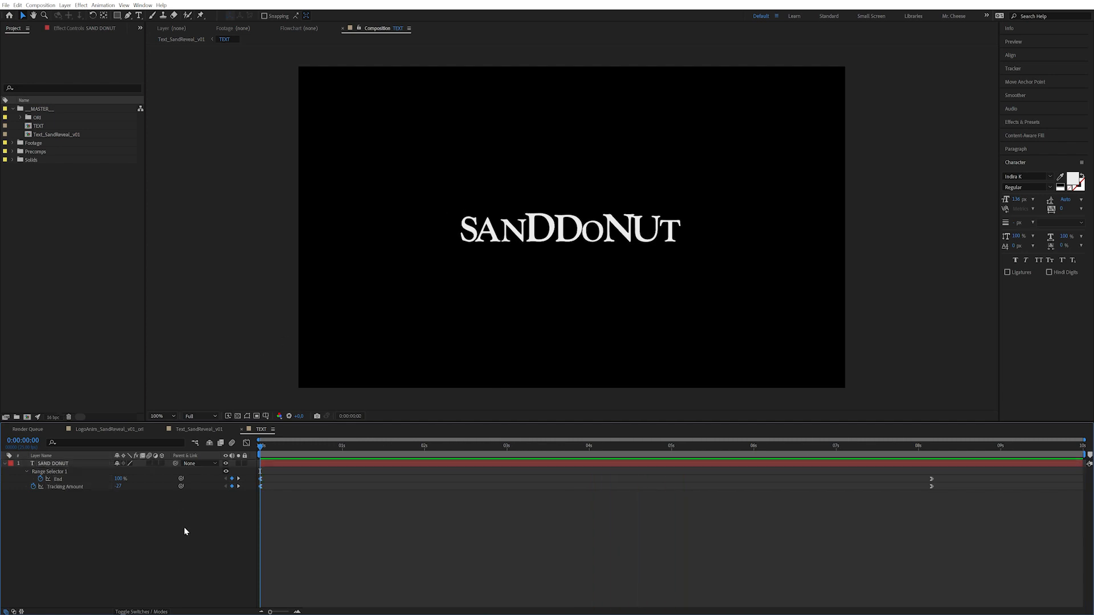
- In the Text_SandReveal_v01 composition, create a new 1920 x 1080 solid layer named SAND NOISE
left_click(198, 429)
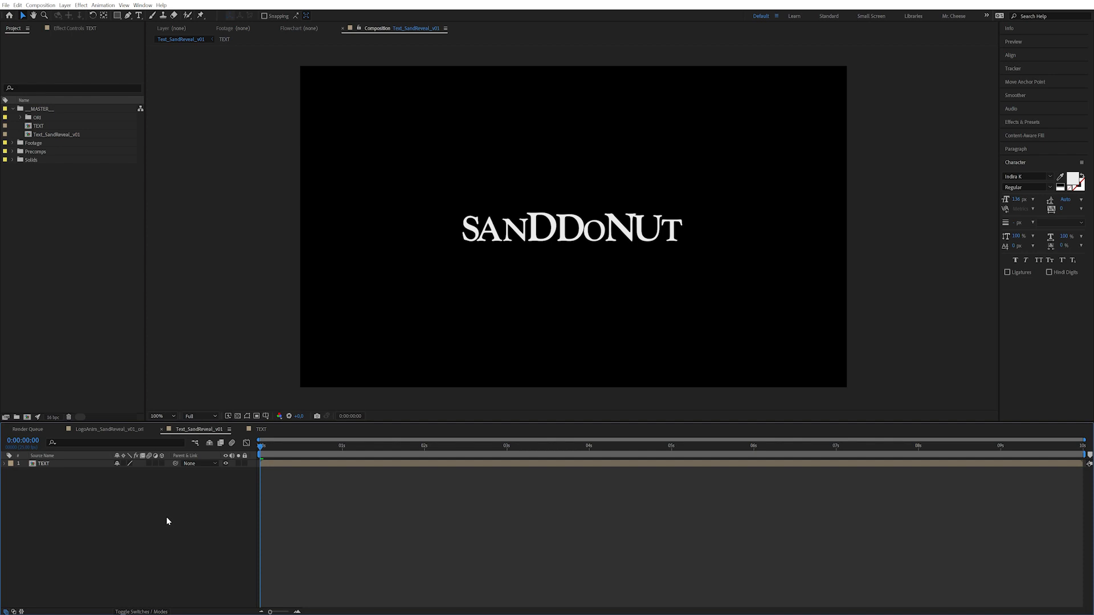
left_click(65, 5)
mouse_move(161, 5)
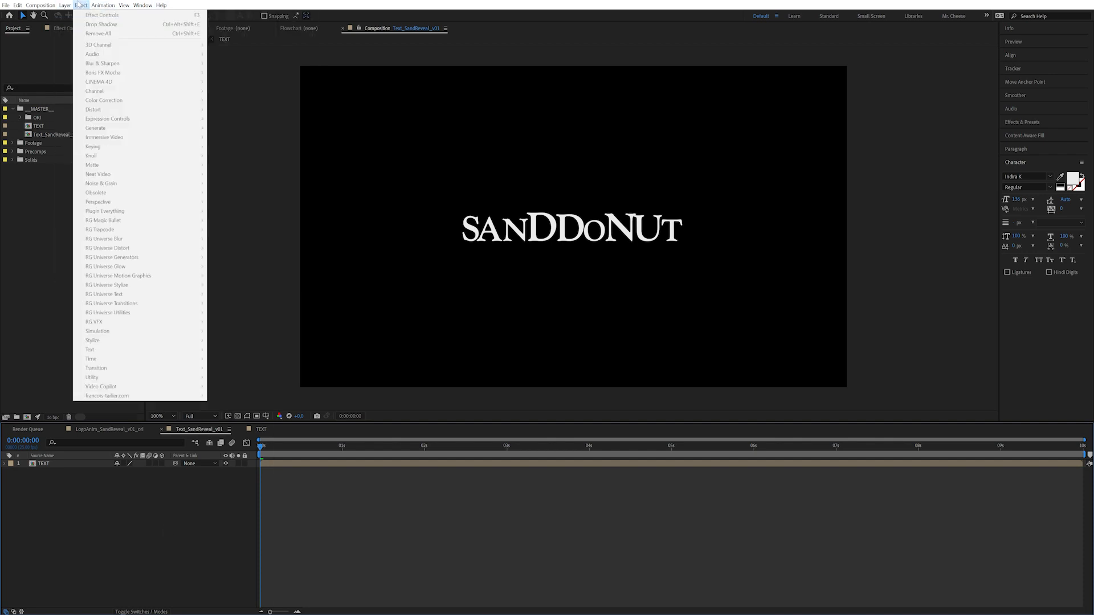
mouse_move(65, 5)
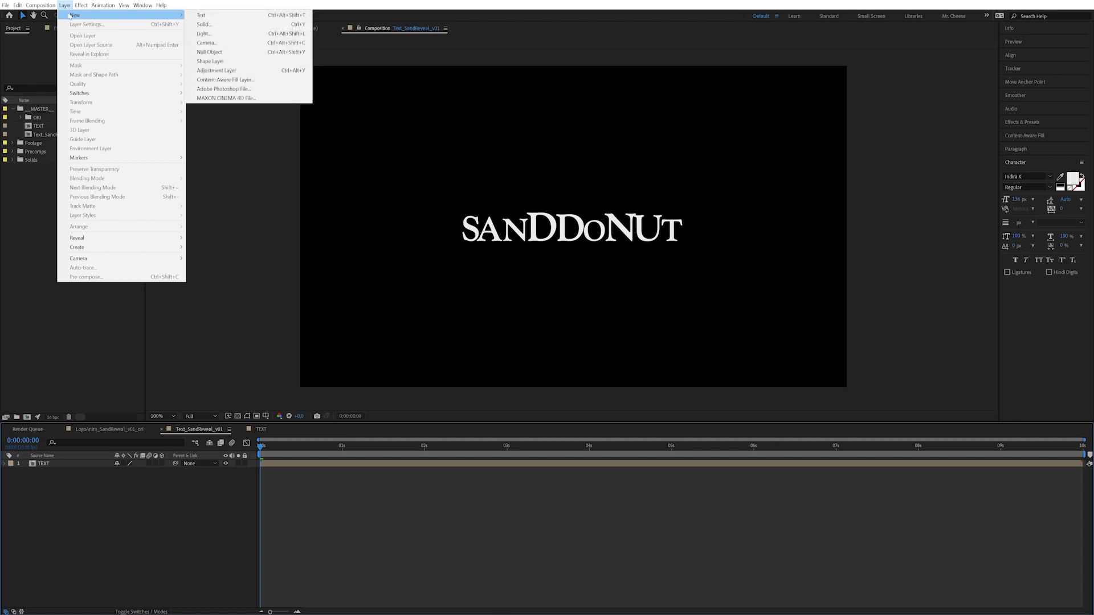
left_click(205, 24)
type("SAND NOISE")
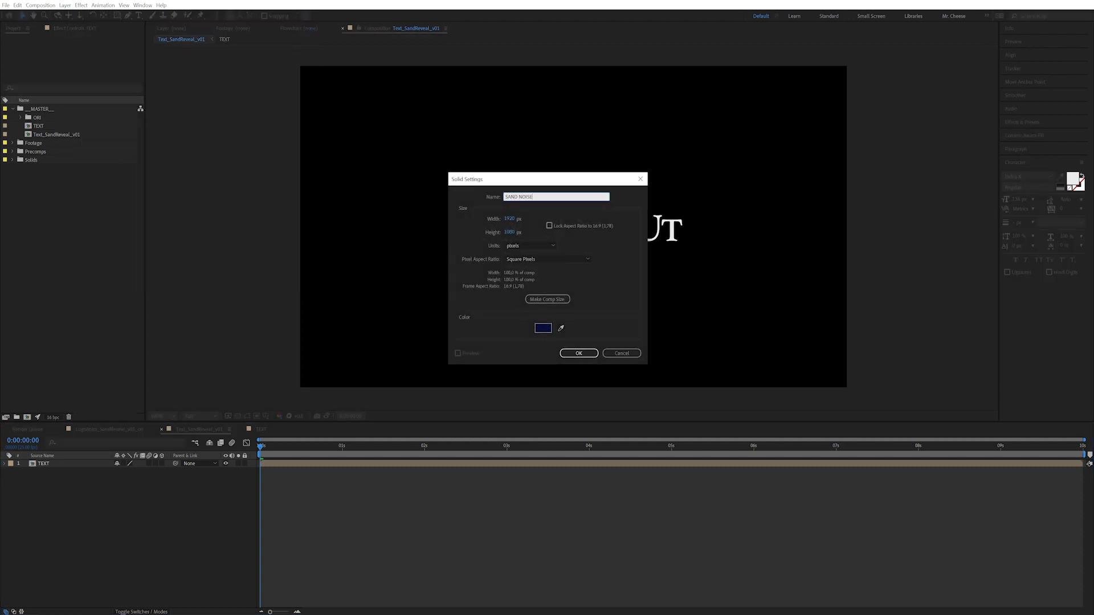
key("Return")
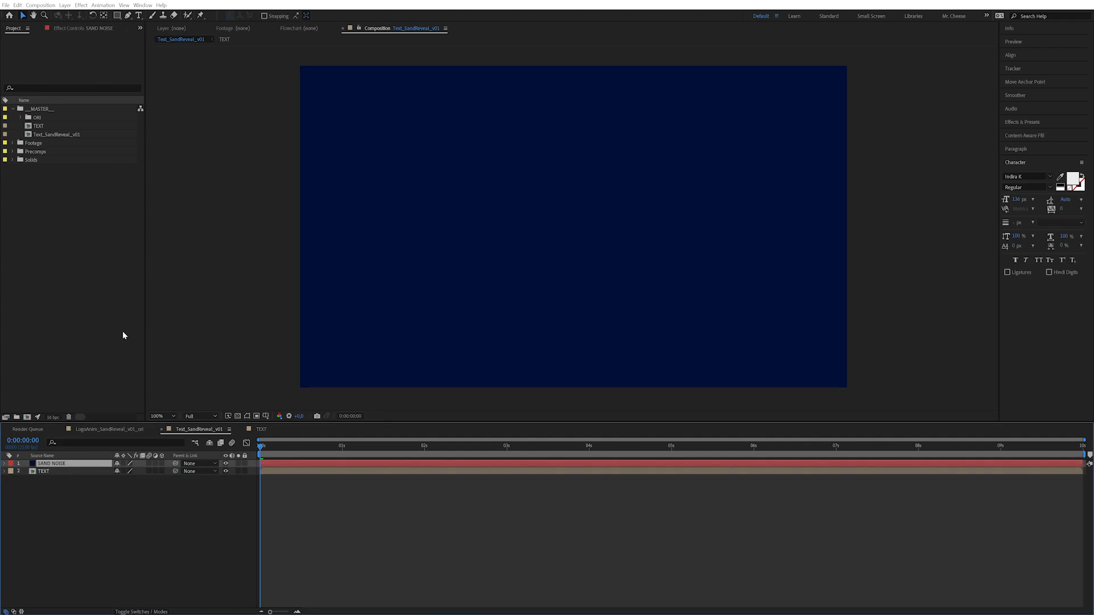
- Change the color of the SAND NOISE solid to black in its solid settings
key("ctrl+shift+y")
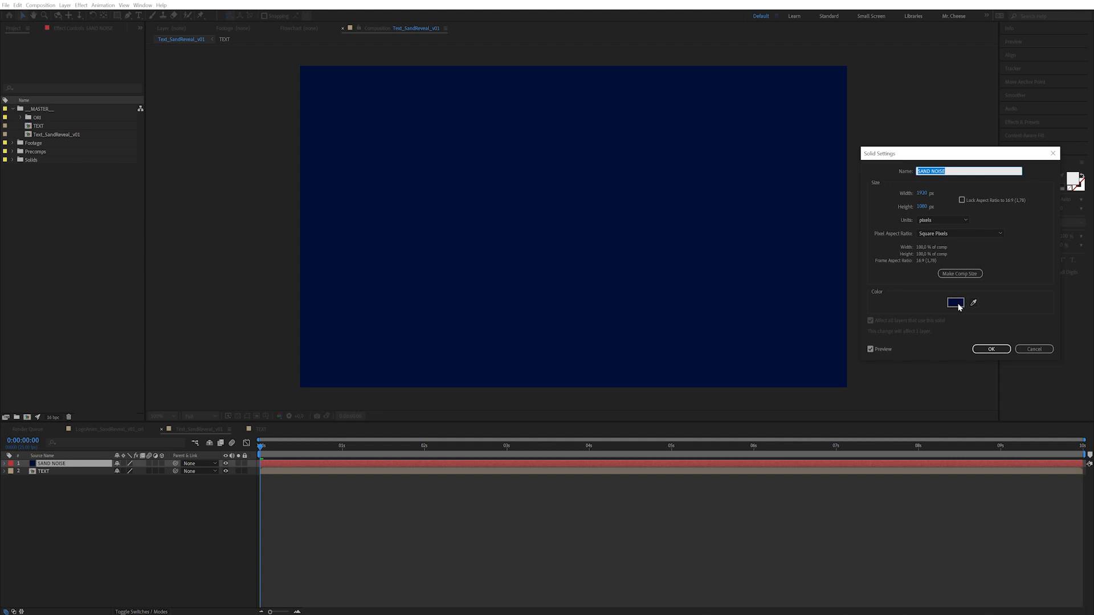
left_click(956, 303)
left_click_drag(114, 285, 40, 406)
left_click(289, 195)
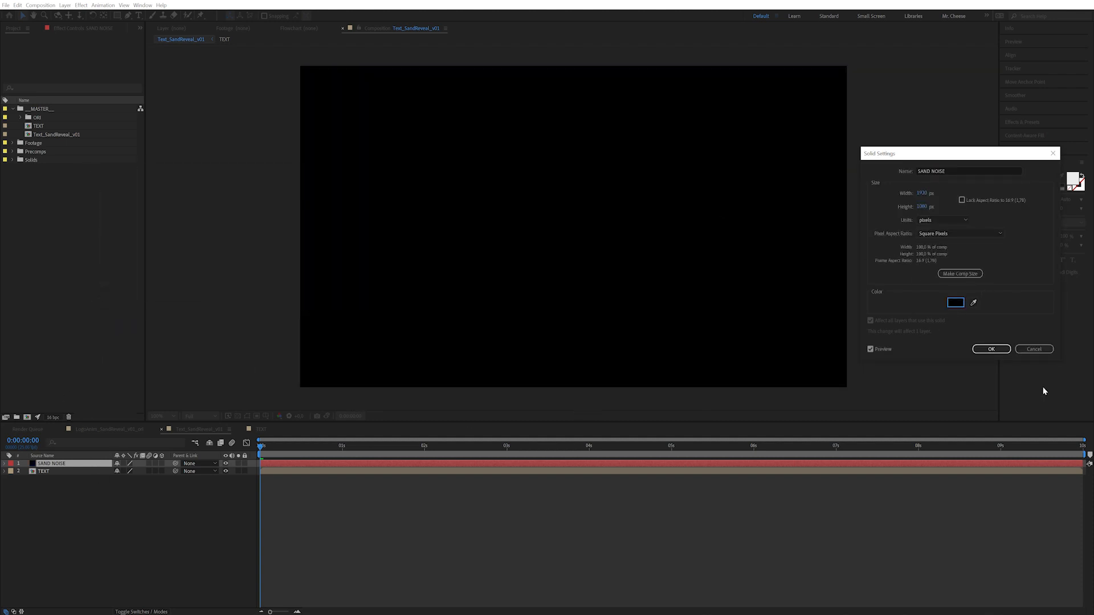
left_click(991, 349)
left_click(97, 536)
- Pre-compose the solid into a new composition named SAND NOISE, moving all attributes into it and opening it
left_click(74, 464)
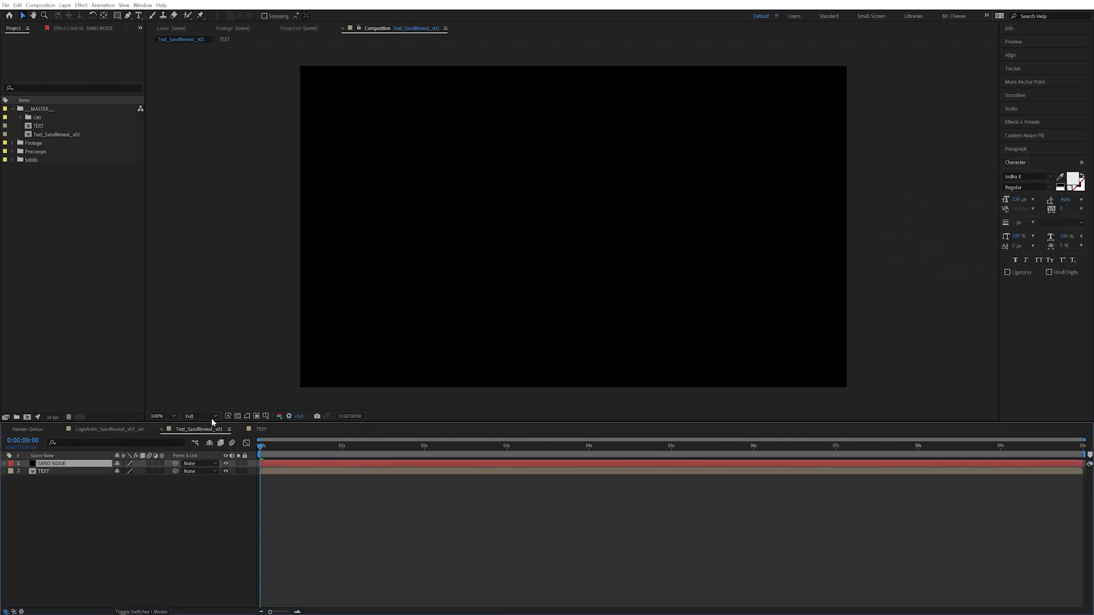
key("ctrl+shift+c")
left_click(682, 310)
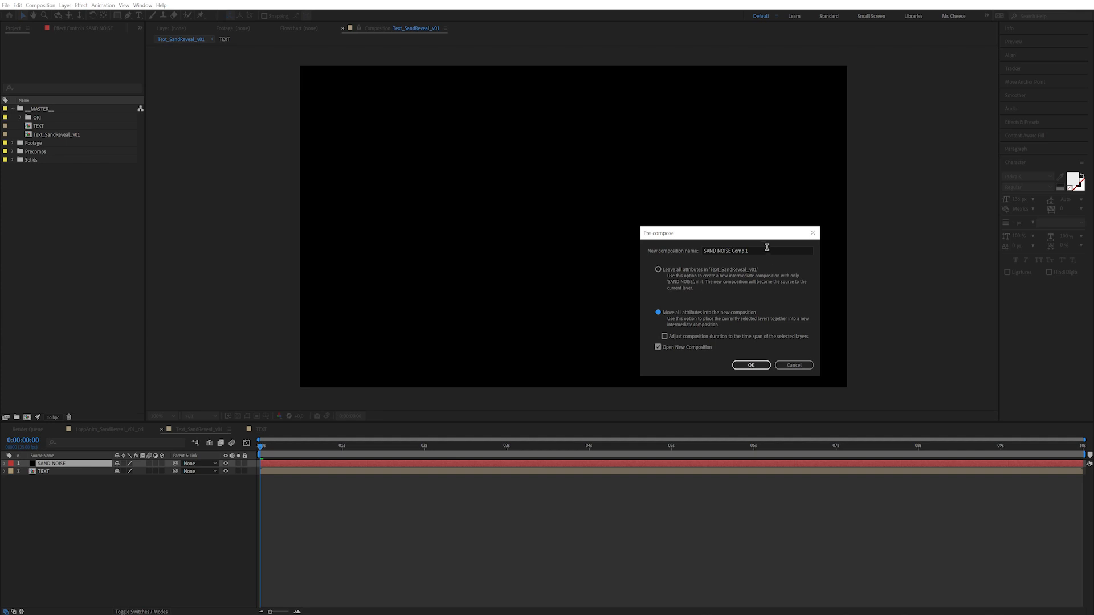
left_click_drag(766, 246, 732, 258)
key("BackSpace")
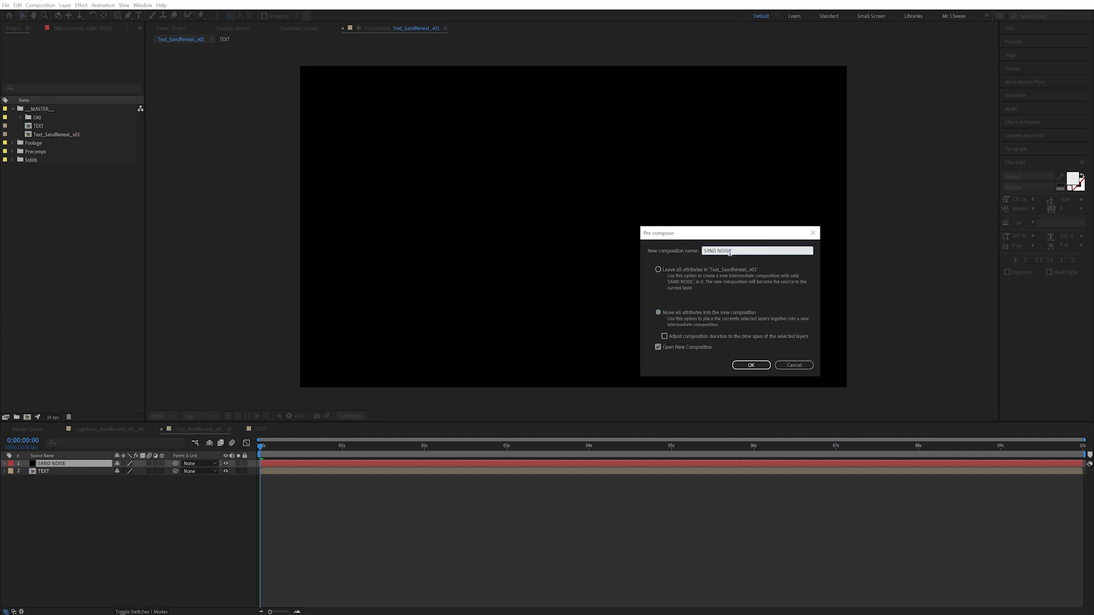
key("Return")
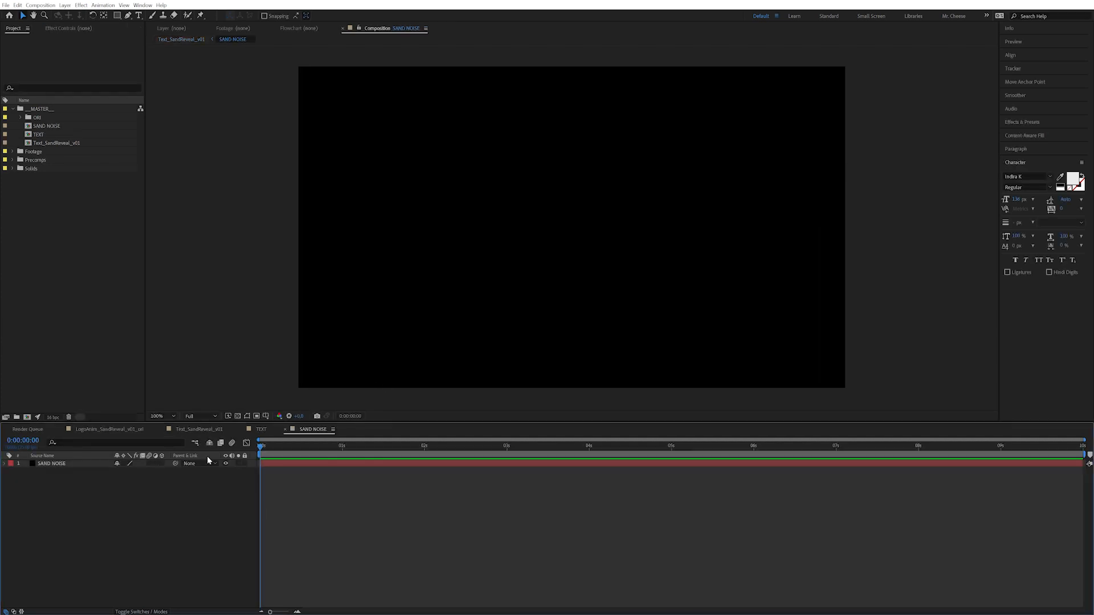
- Apply the Fractal Noise effect to the SAND NOISE solid and set its Fractal Type to Swirly
left_click(70, 463)
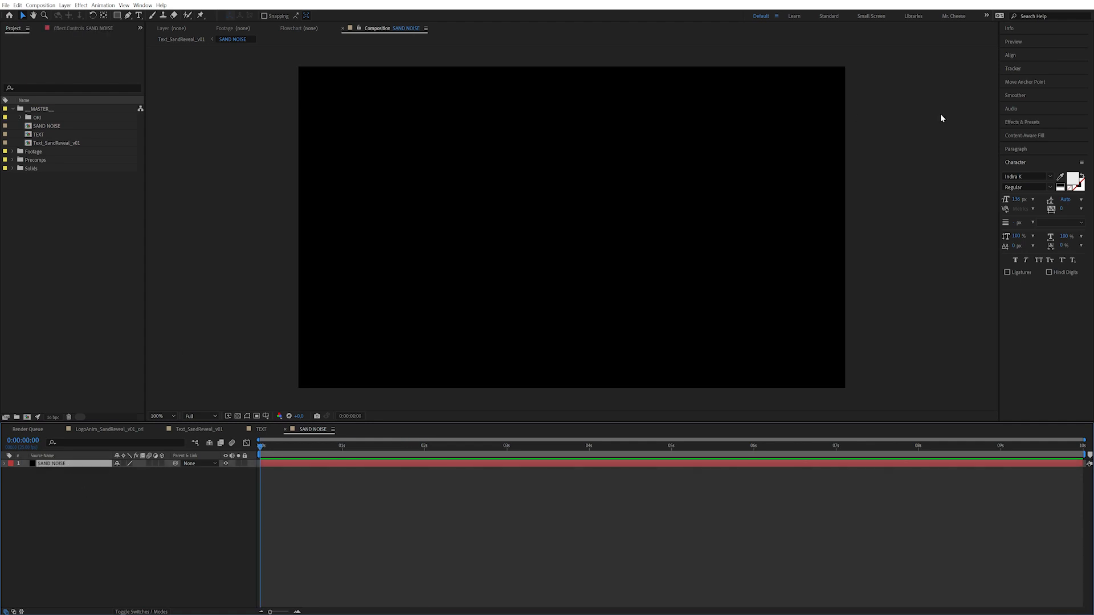
left_click(1022, 123)
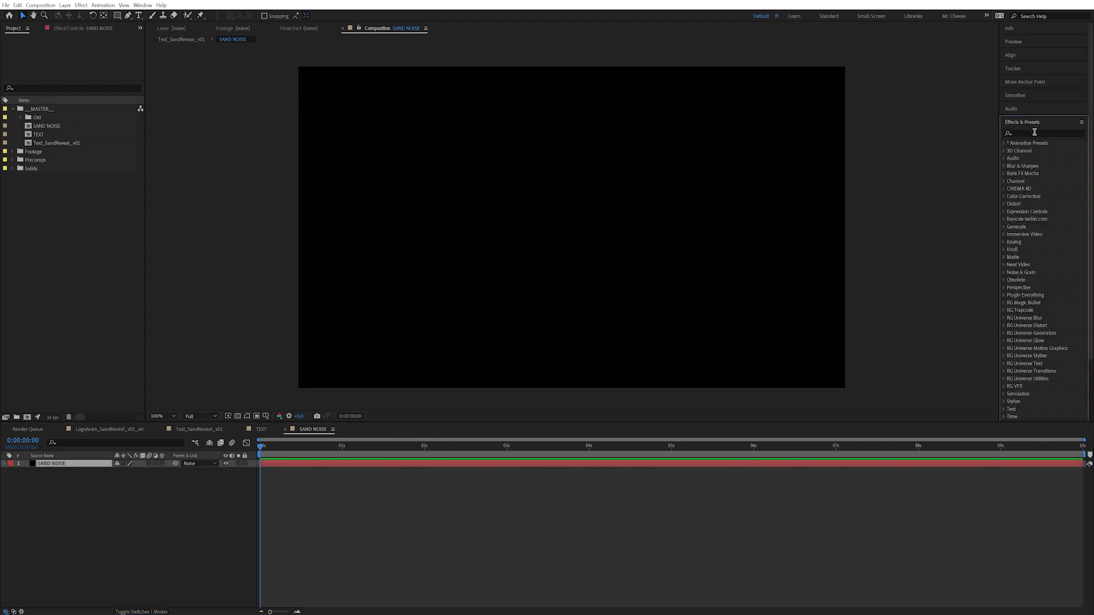
type("fract")
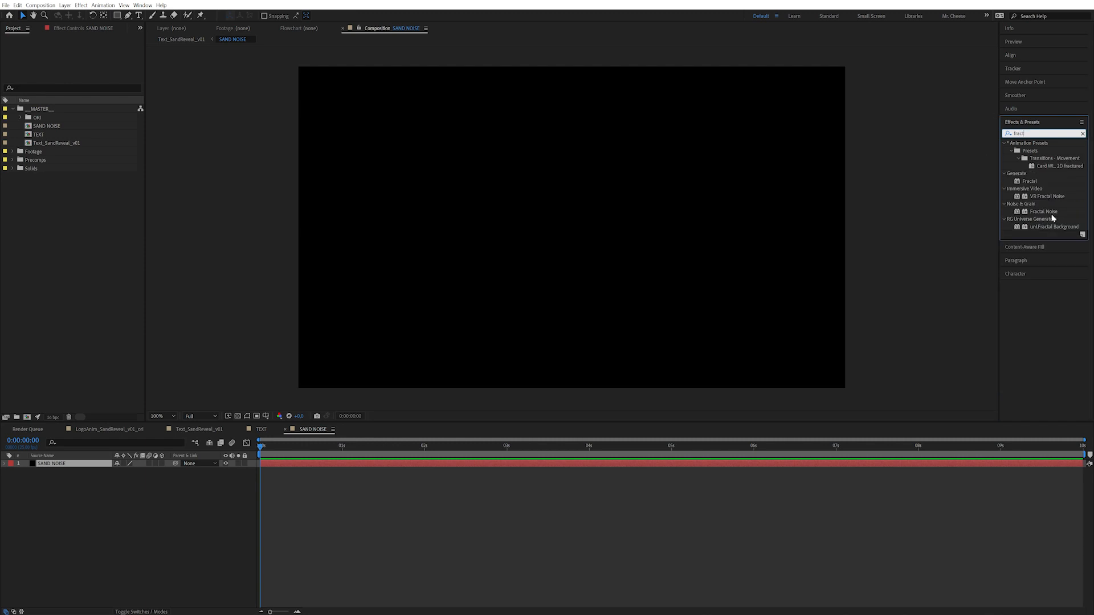
double_click(1043, 211)
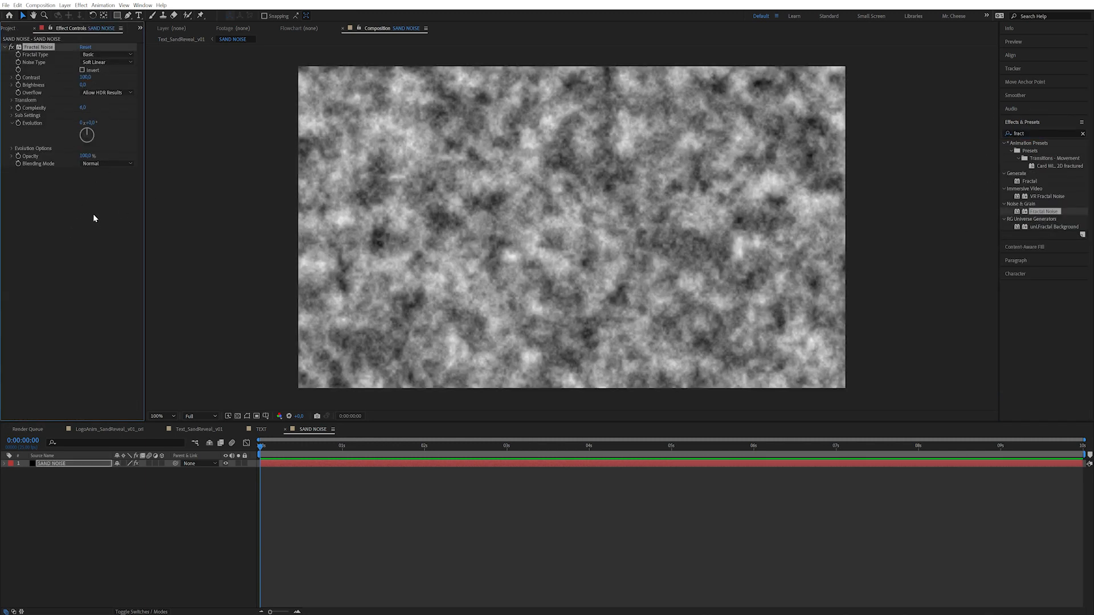
left_click(102, 54)
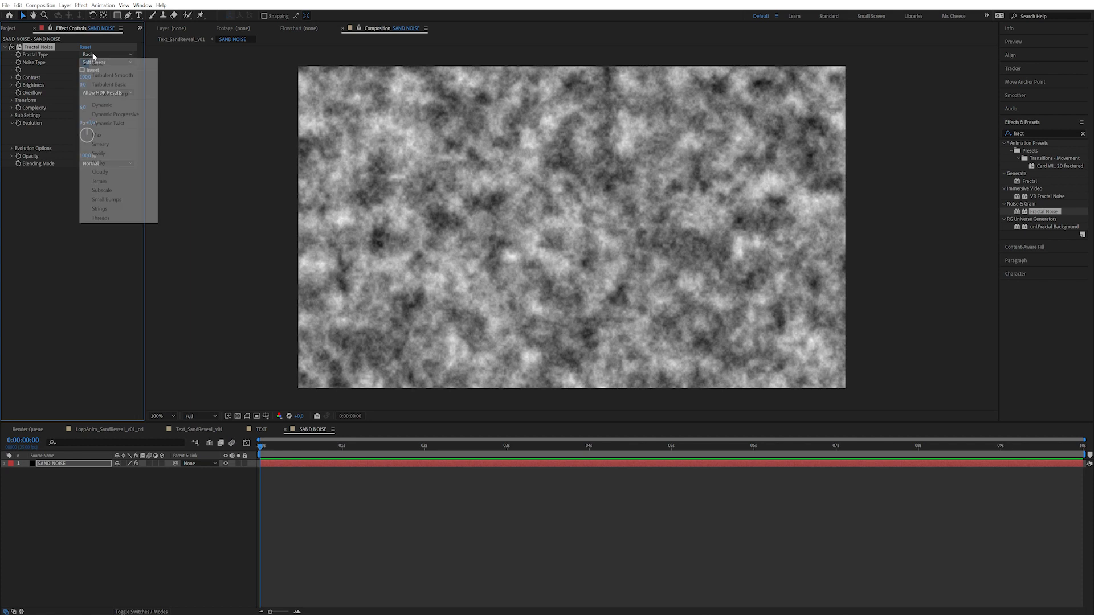
left_click(120, 154)
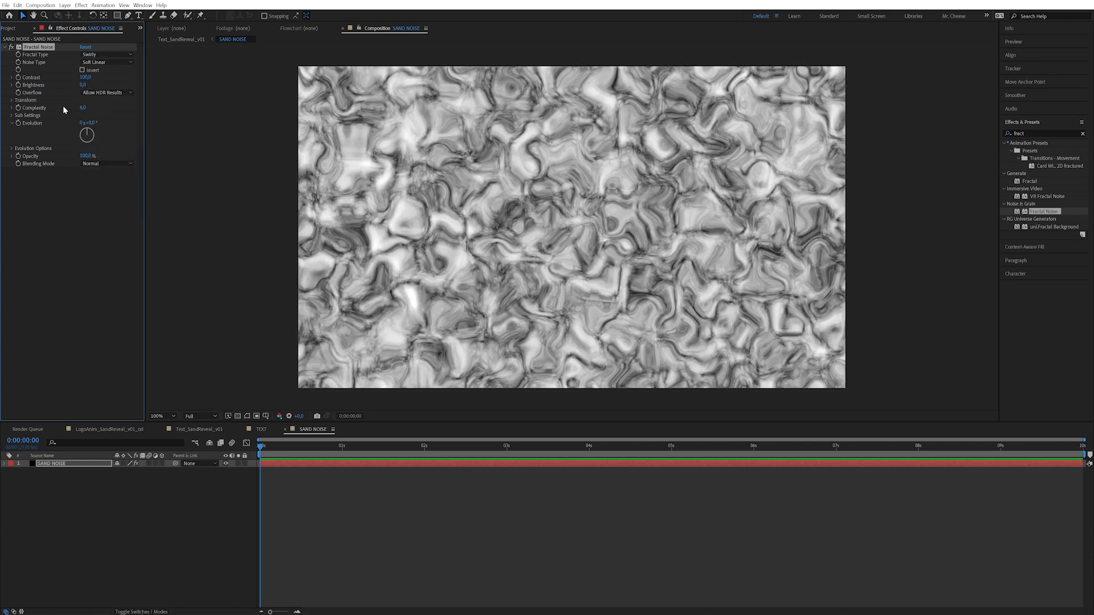
- Enlarge the Fractal Noise scale to about 320 and reduce its Complexity to 3
left_click(12, 100)
left_click(19, 123)
left_click_drag(85, 122, 163, 104)
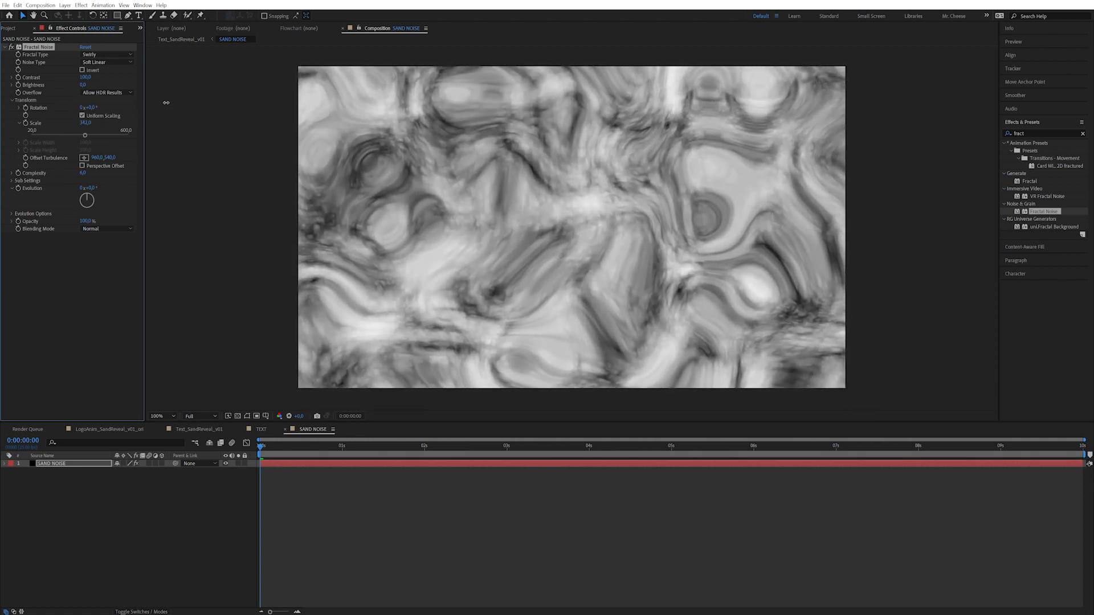
left_click(81, 172)
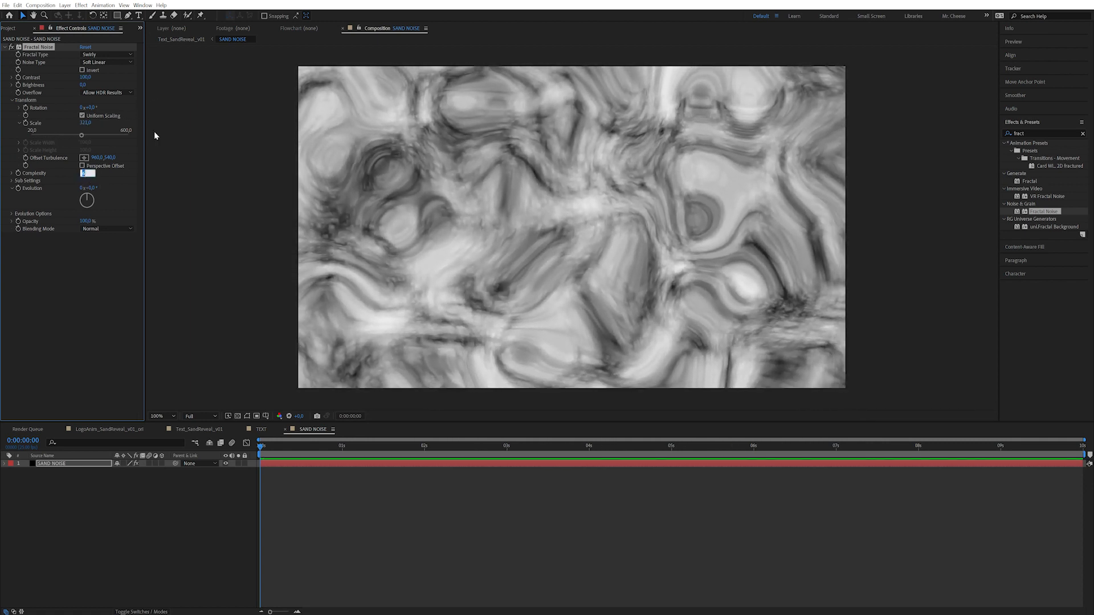
type("4")
key("Return")
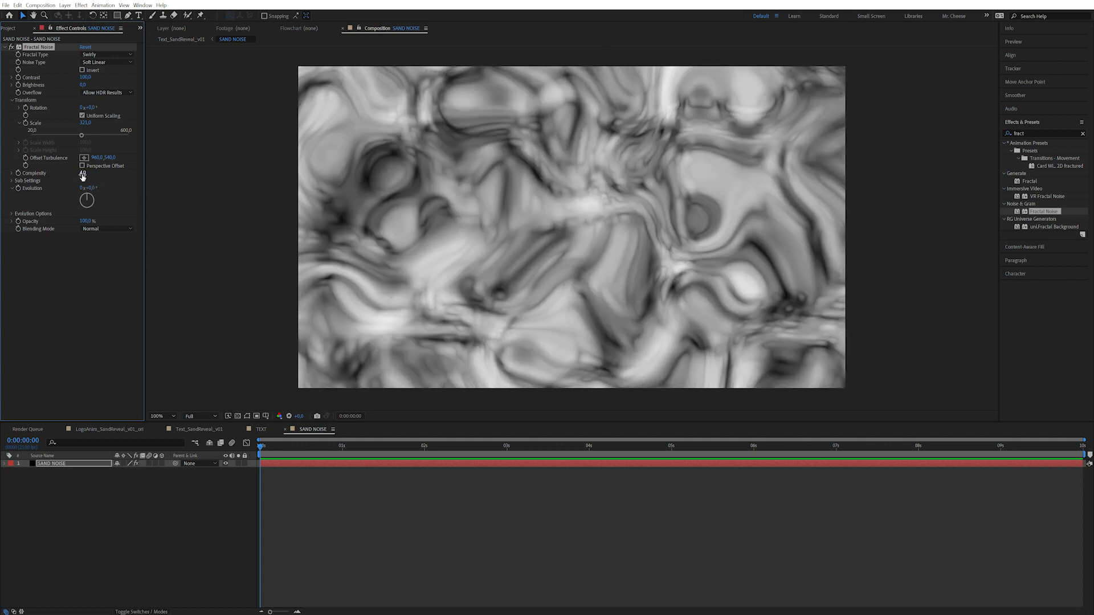
type("3")
key("Return")
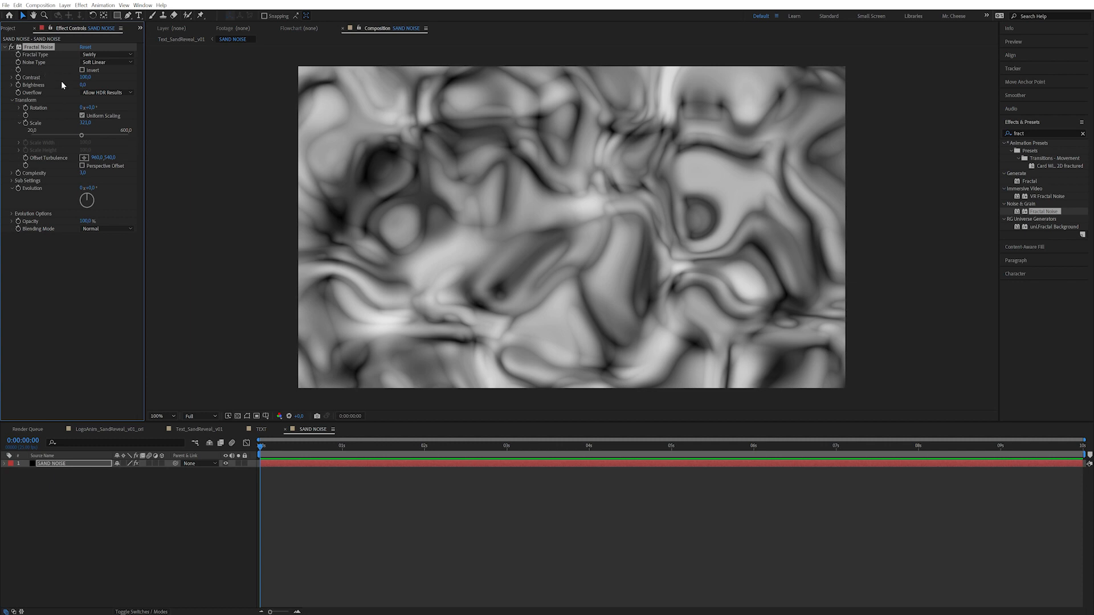
- Turn off Uniform Scaling, set Scale Width to about 503 and Scale Height to about 279, and invert the noise
left_click(82, 116)
left_click_drag(85, 131, 156, 114)
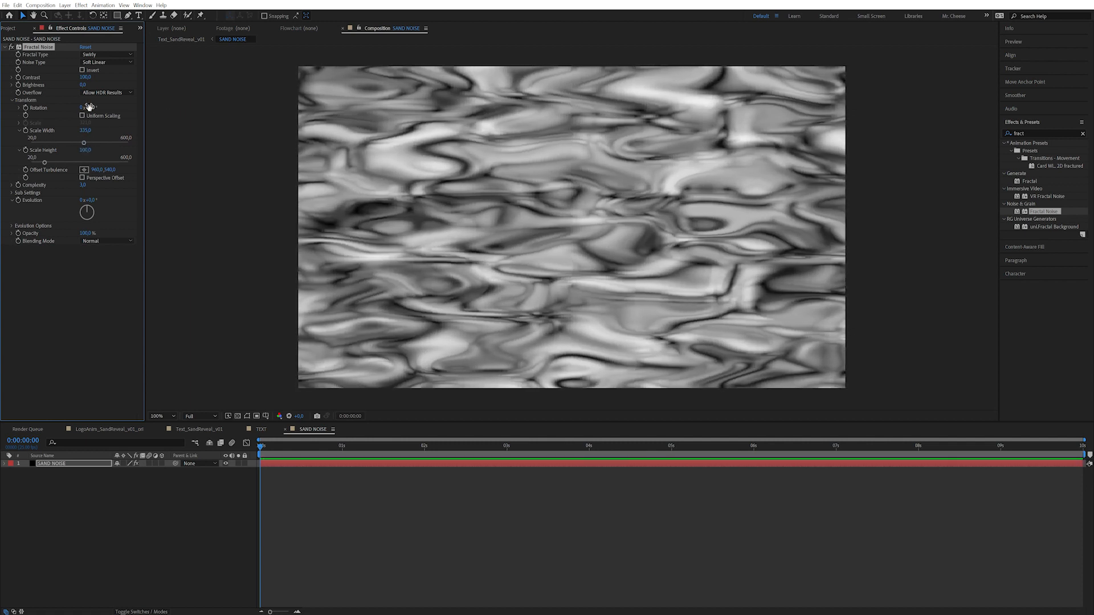
left_click_drag(86, 153, 146, 121)
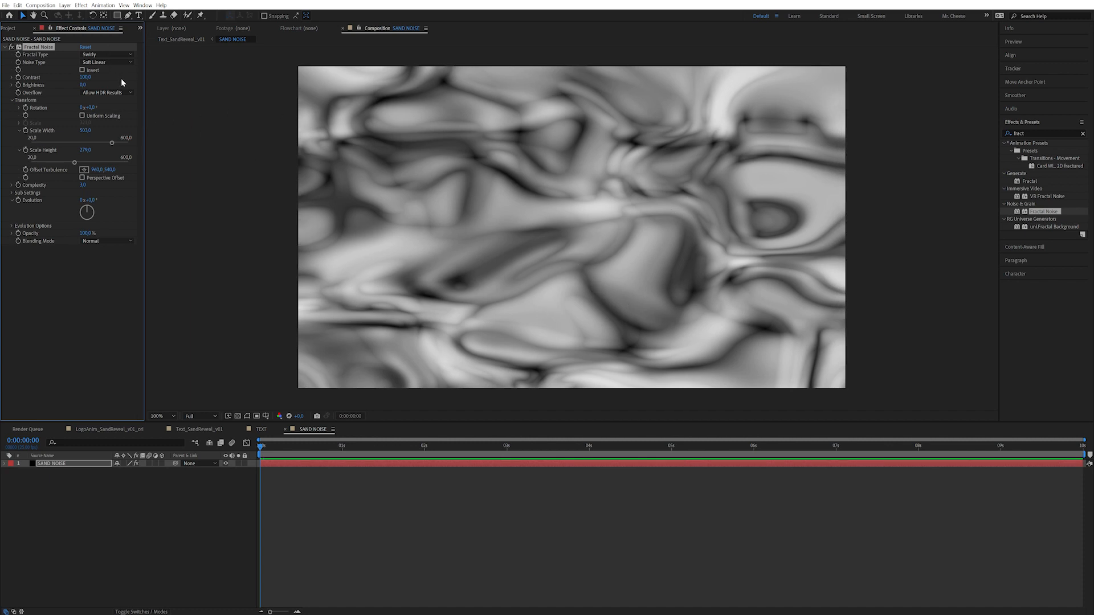
left_click(83, 70)
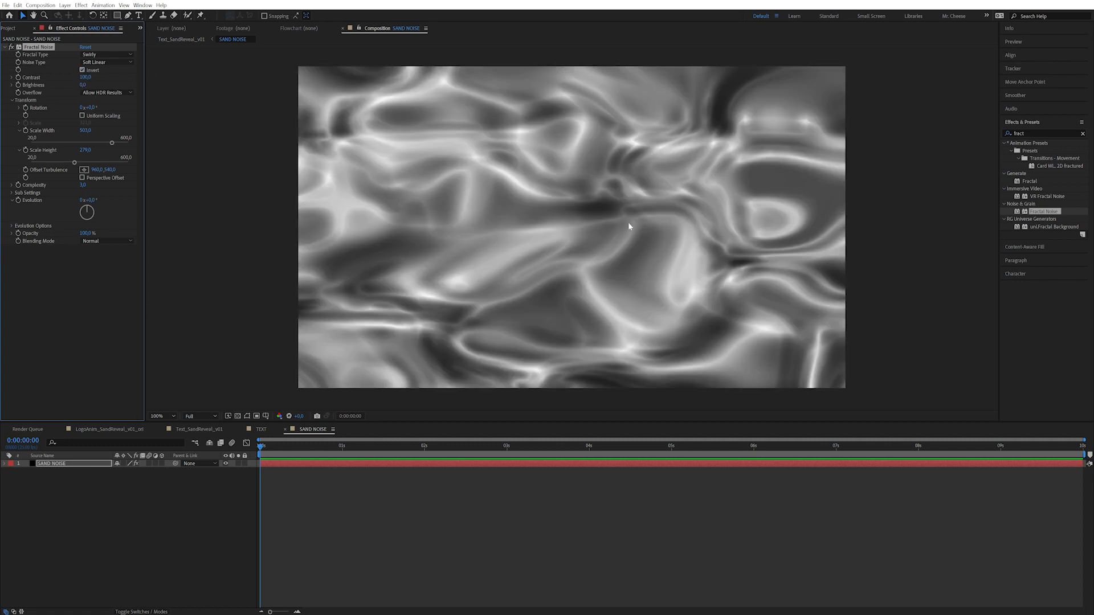
- Add a time expression to the noise Evolution, trying time*50 before settling on time*25, and preview the motion
left_click_drag(293, 446, 251, 436)
left_click(63, 271)
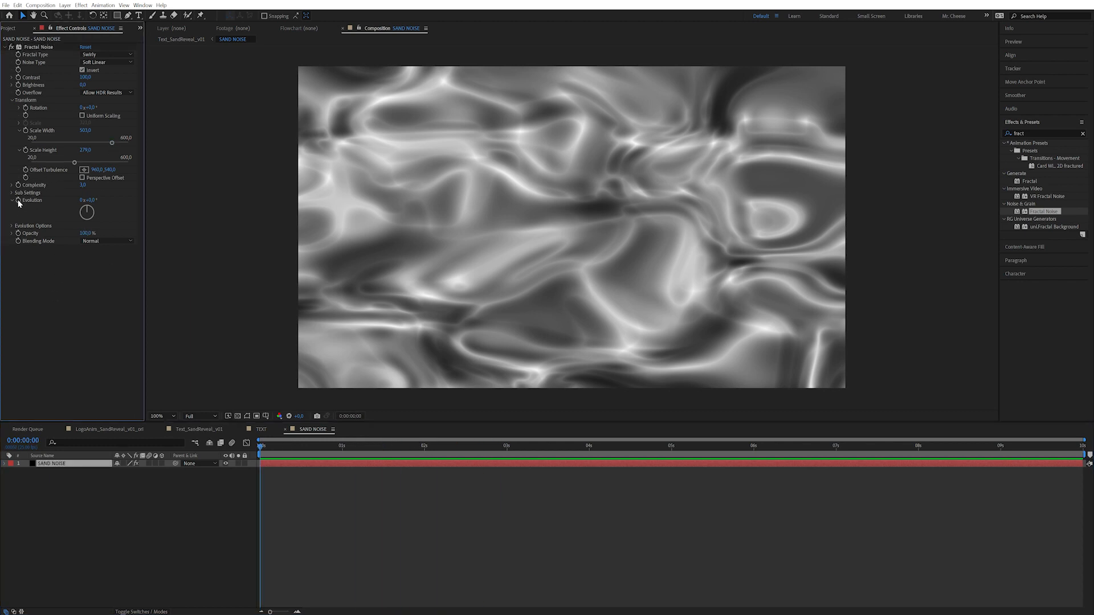
left_click(18, 200, "alt")
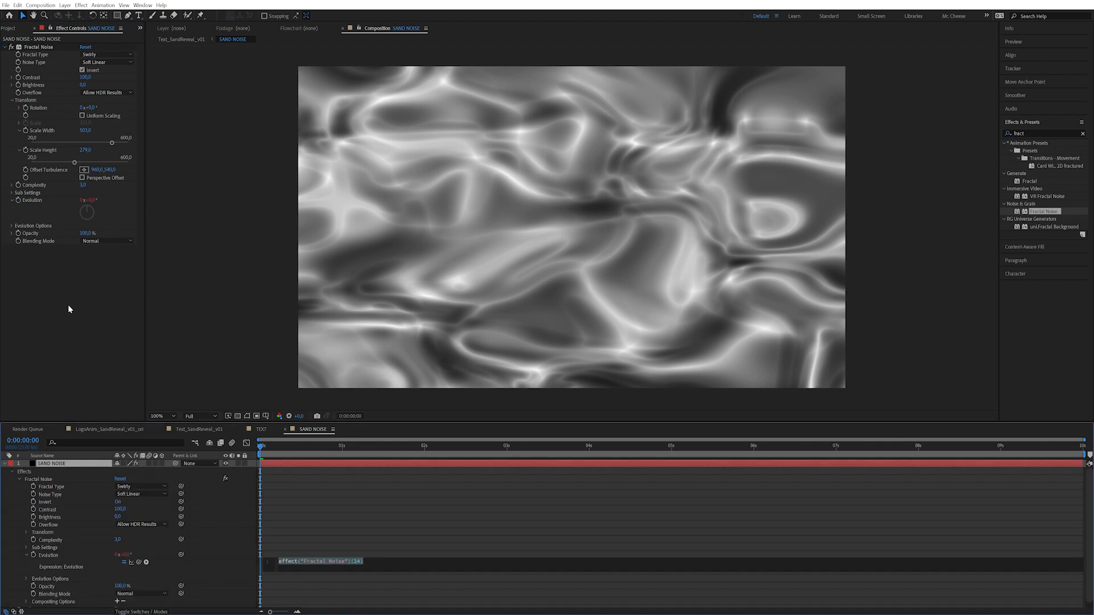
type("time*50")
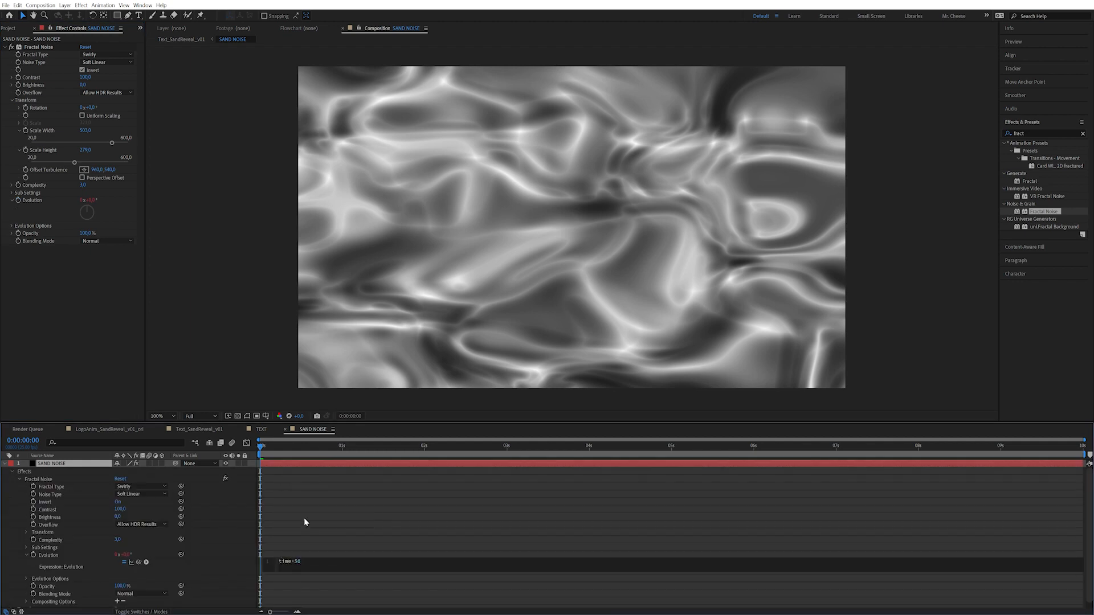
left_click(304, 522)
key("space")
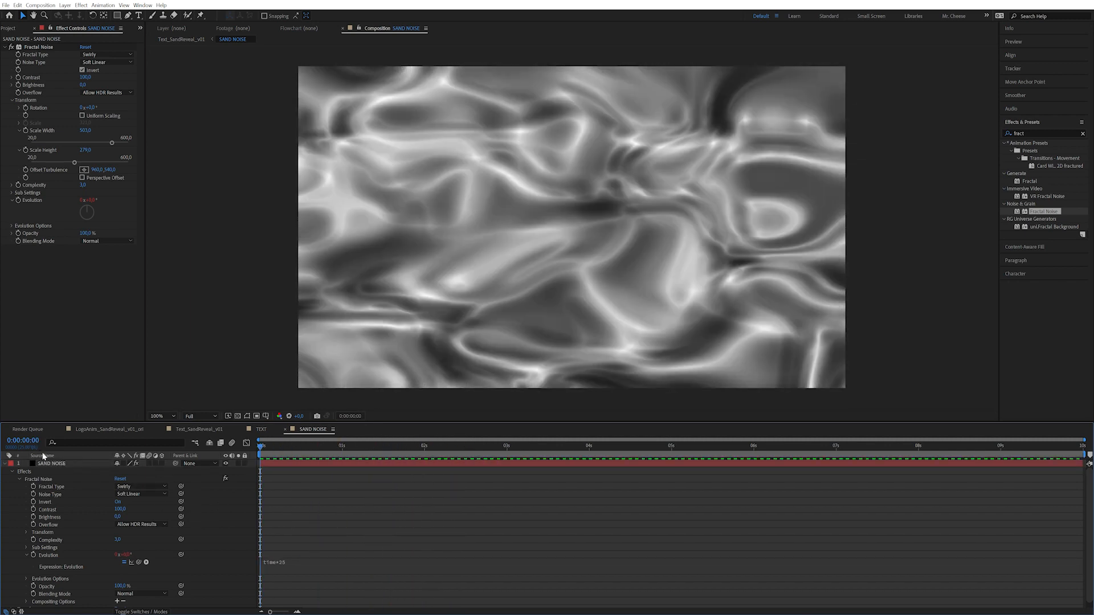
- Keyframe Offset Turbulence at the start and move it horizontally to about 1842, 540 at 7 seconds, previewing the drift
left_click(54, 463)
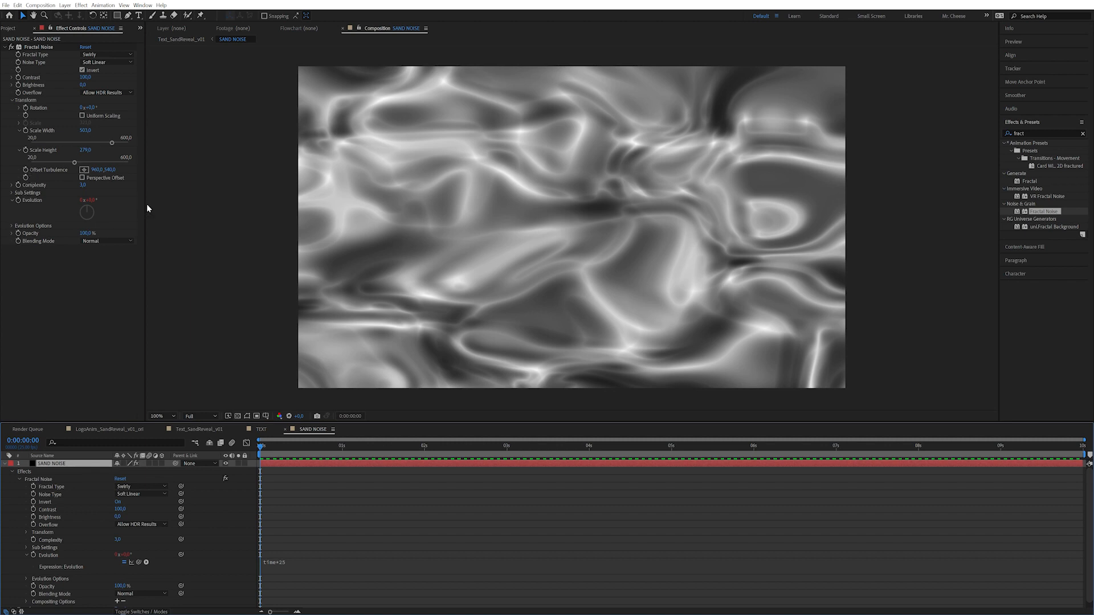
left_click(33, 196)
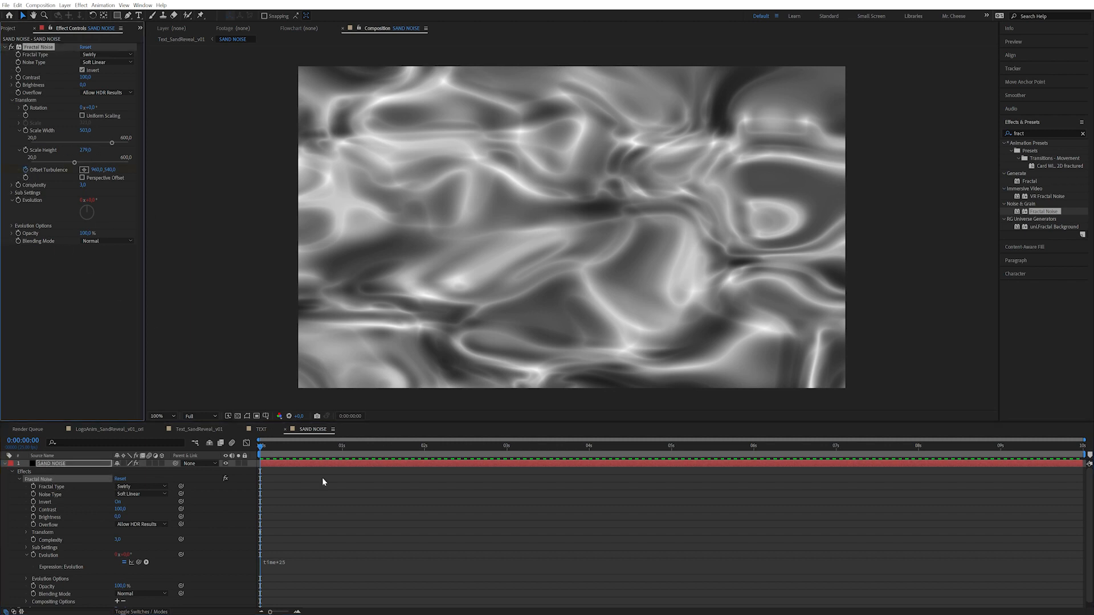
left_click_drag(299, 450, 837, 474)
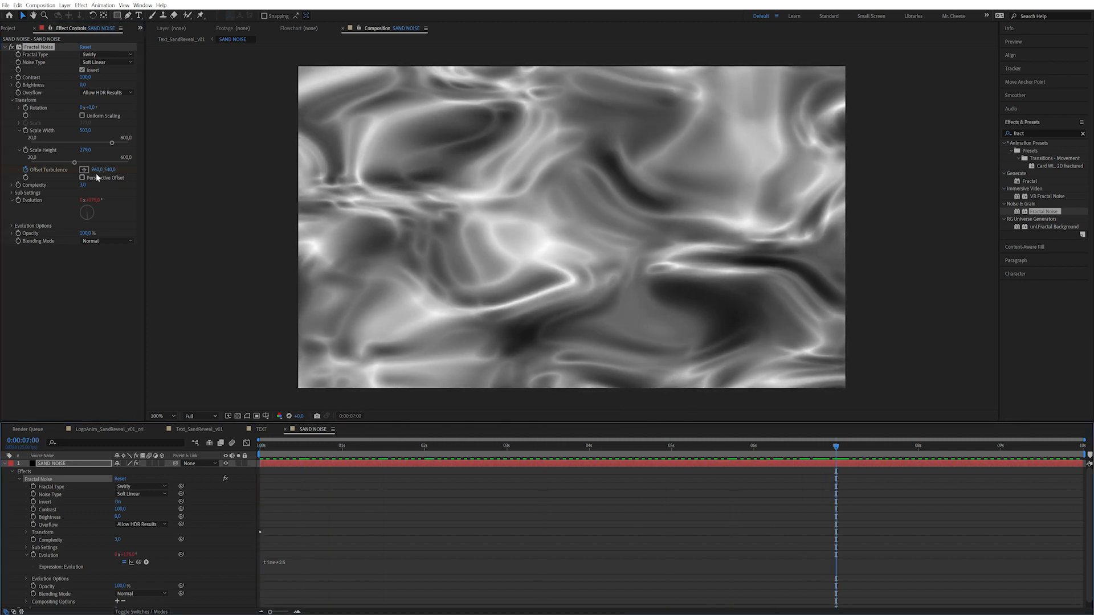
left_click_drag(101, 169, 444, 132)
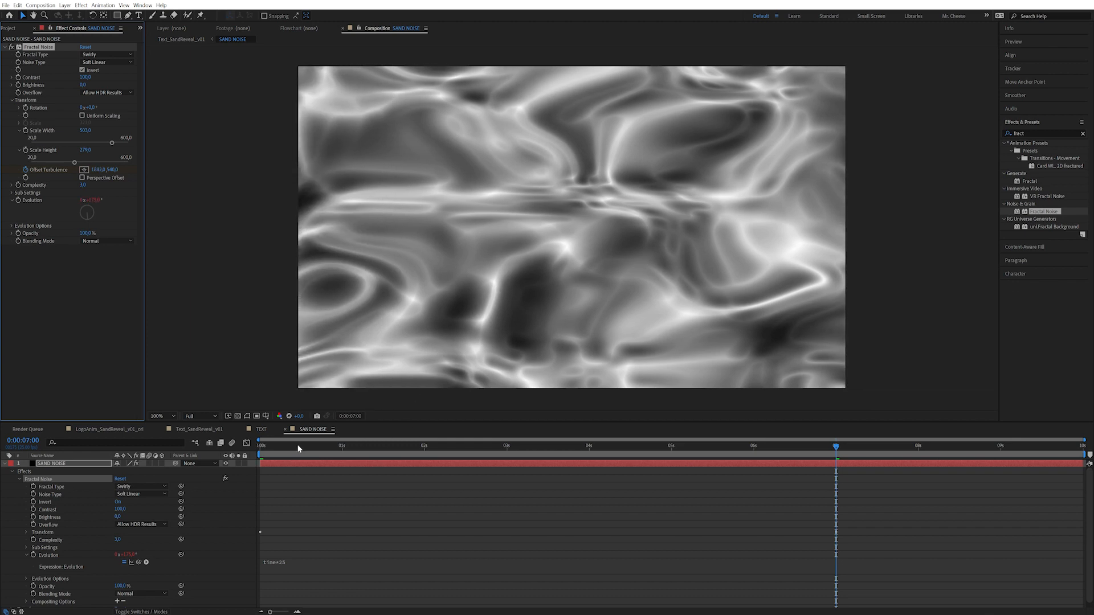
left_click_drag(295, 446, 148, 424)
key("space")
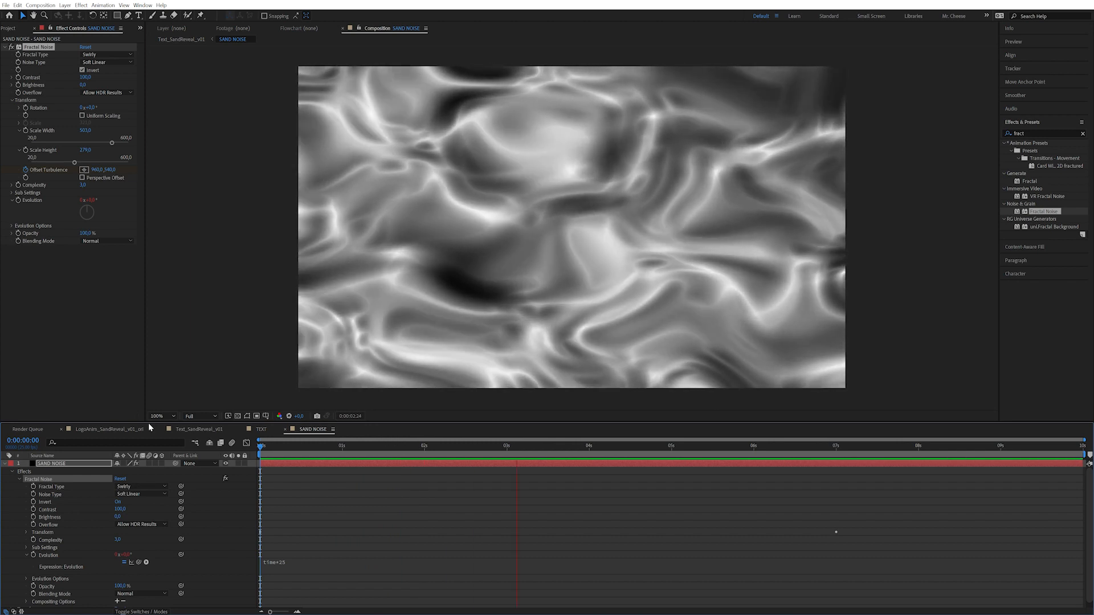
key("space")
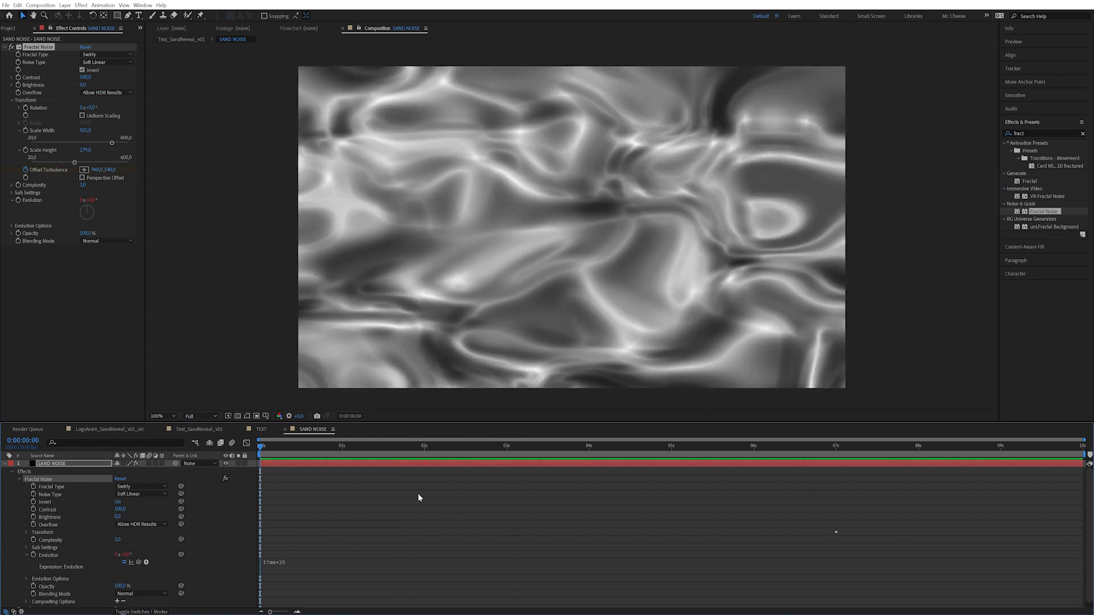
- Reveal the Offset Turbulence keyframes and set the incoming velocity speed of the 7-second keyframe to 0 pixels/sec
key("u")
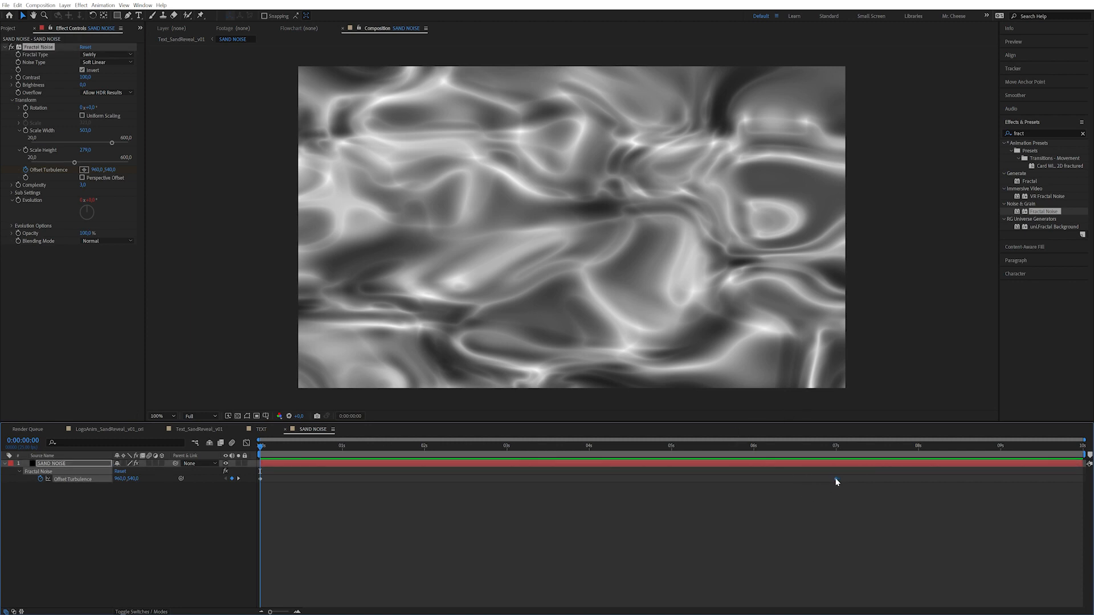
key("ctrl+shift+k")
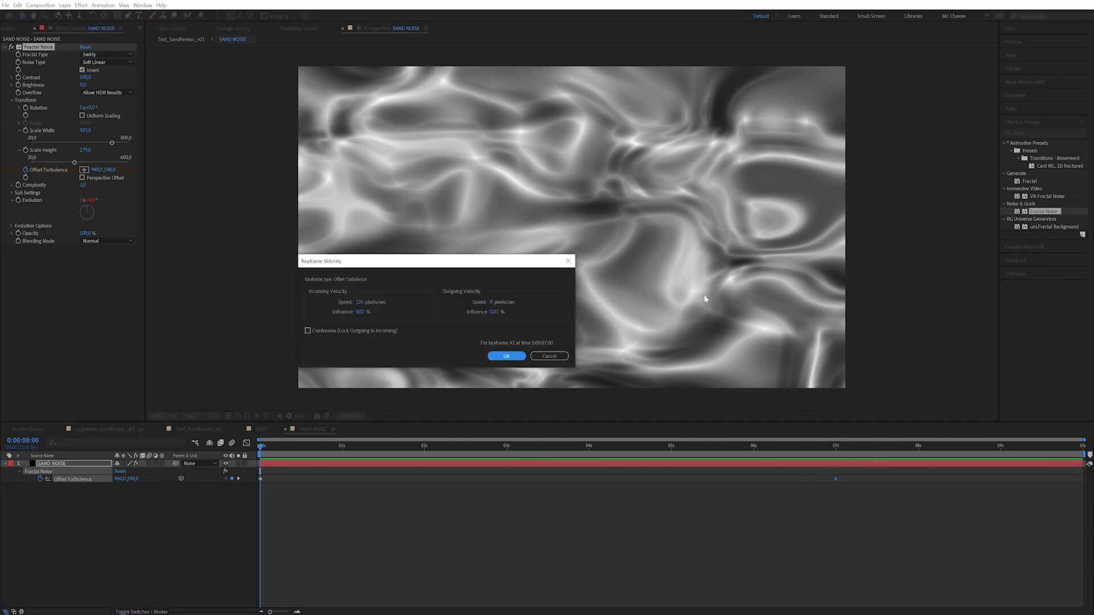
left_click_drag(318, 254, 462, 250)
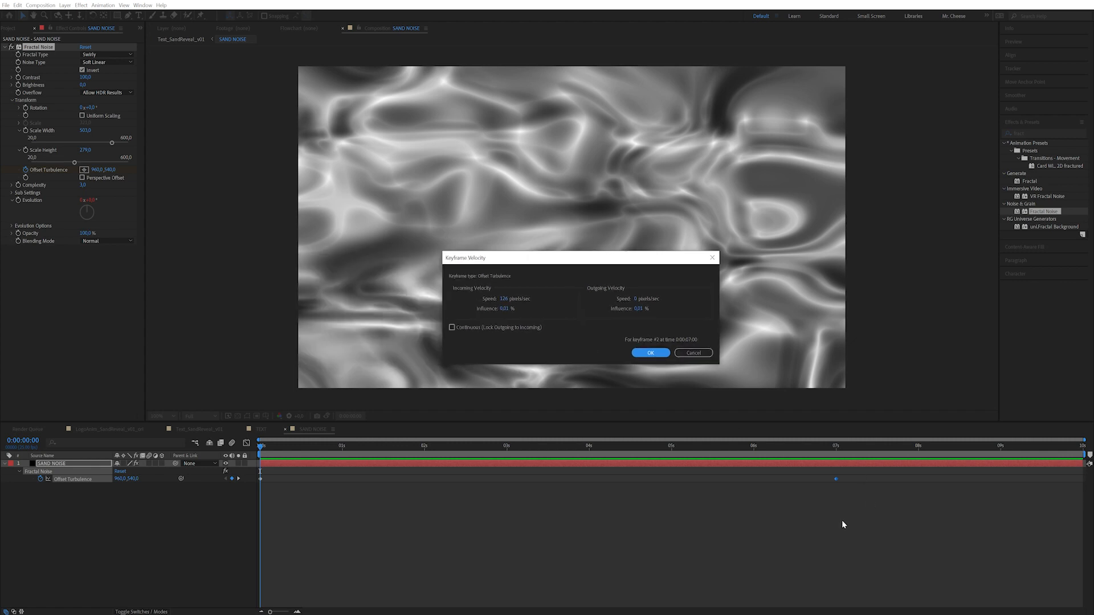
left_click(505, 300)
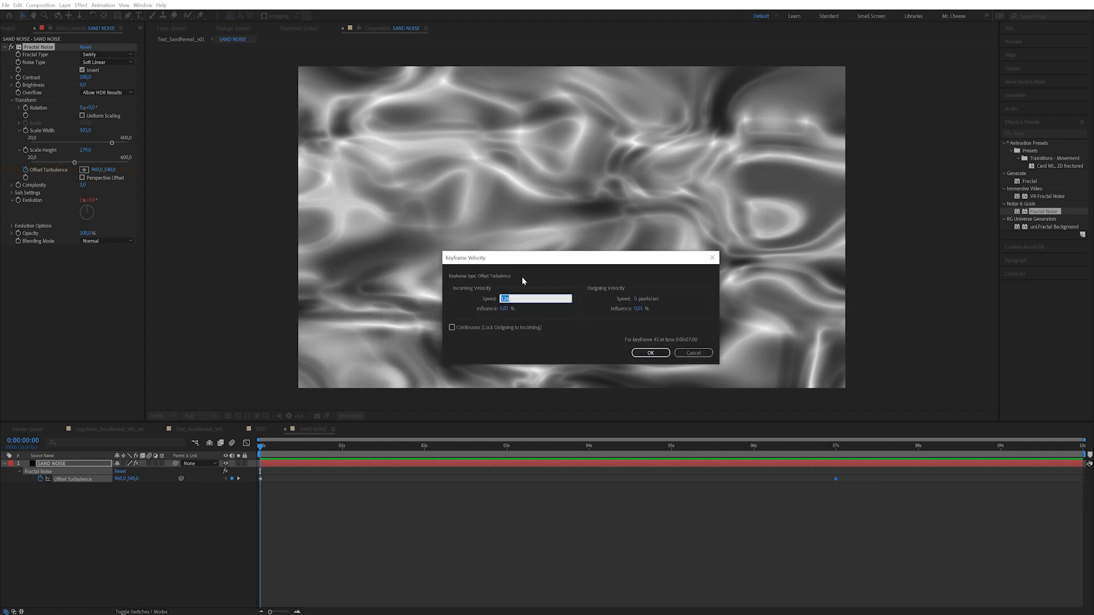
type("0")
key("Tab")
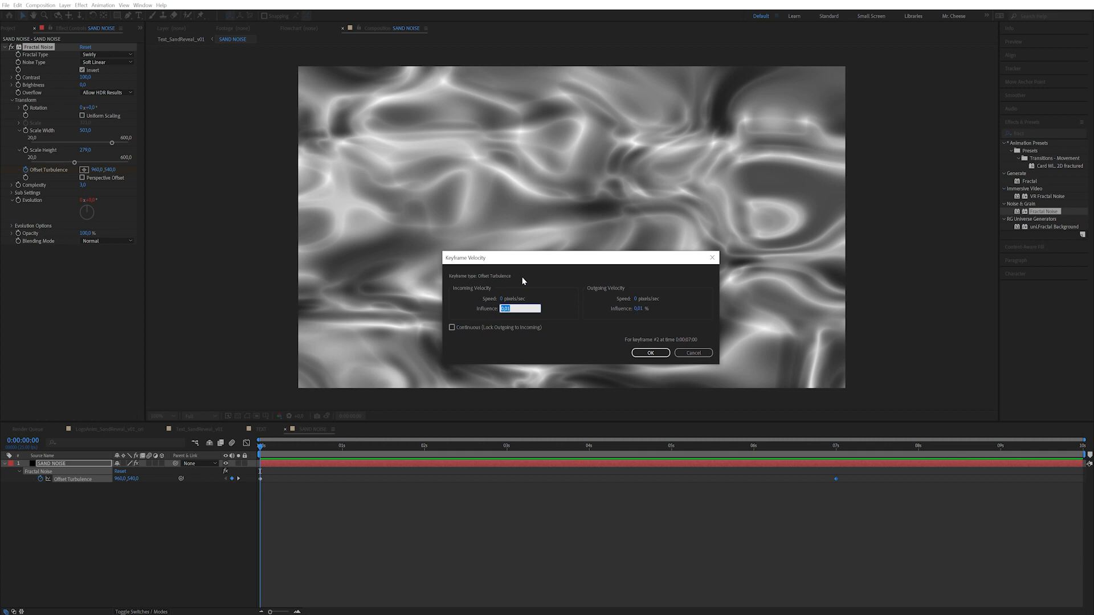
key("Return")
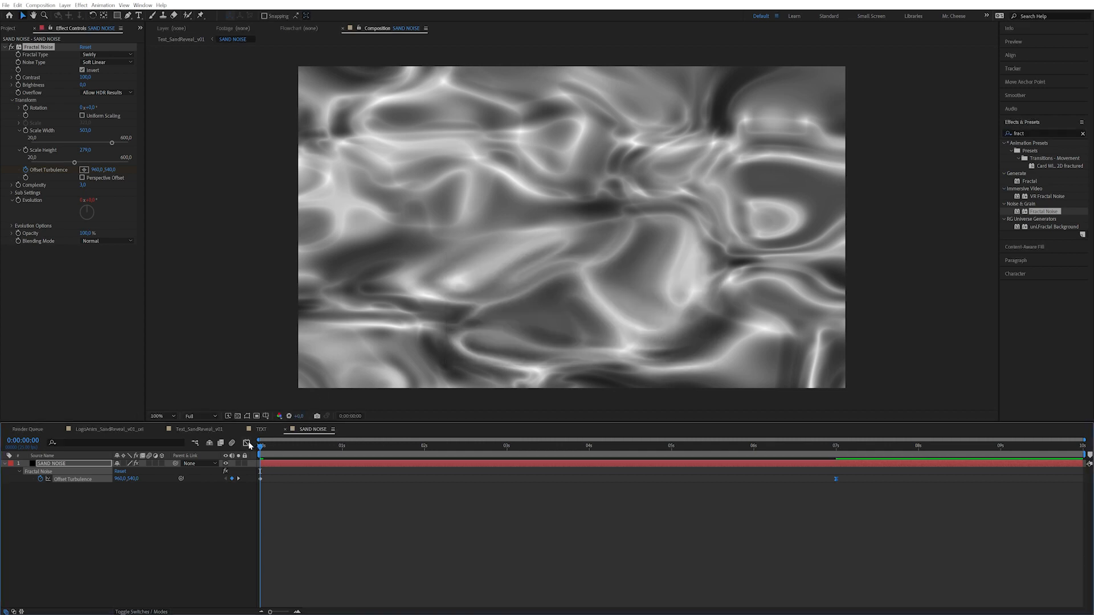
- Try shortening the outgoing speed handle of the first Offset Turbulence keyframe, and undo the change
left_click(247, 443)
left_click_drag(307, 540, 287, 541)
key("ctrl+z")
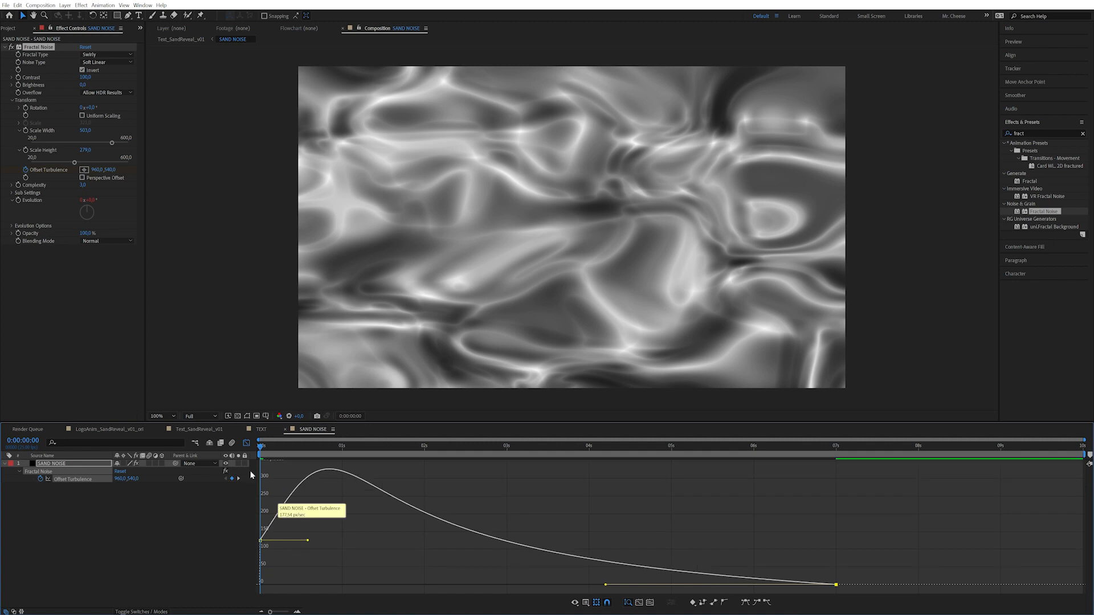
- Move the 7-second Offset Turbulence value horizontally to about 2925, 540 and preview the faster drift
left_click(247, 443)
key("space")
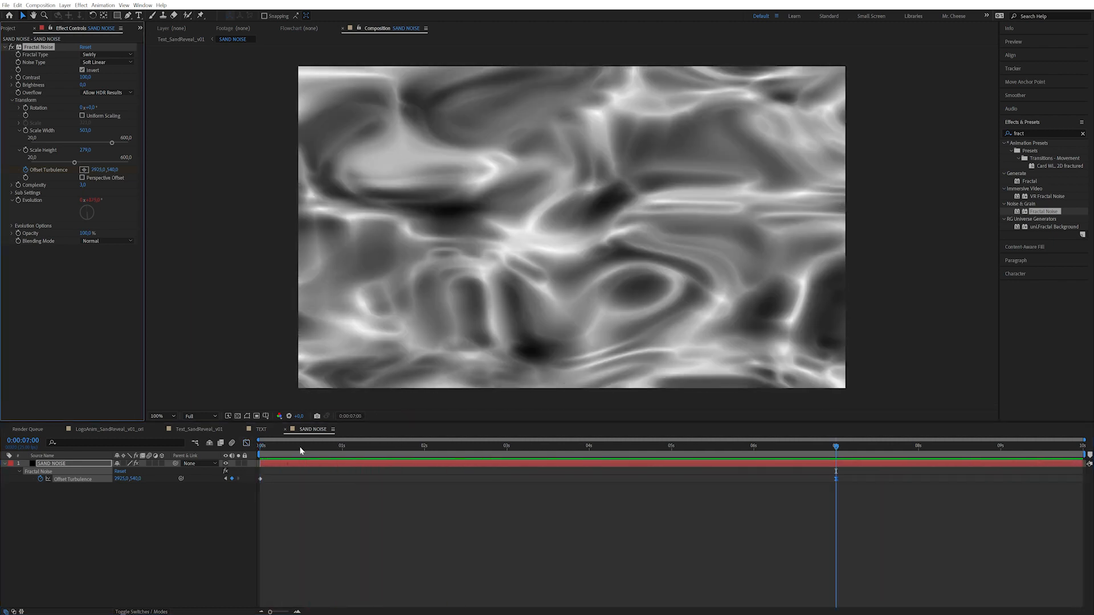
key("space")
- Raise the SAND NOISE layer's Fractal Noise Contrast to about 109 and Brightness to about 6
left_click(66, 464)
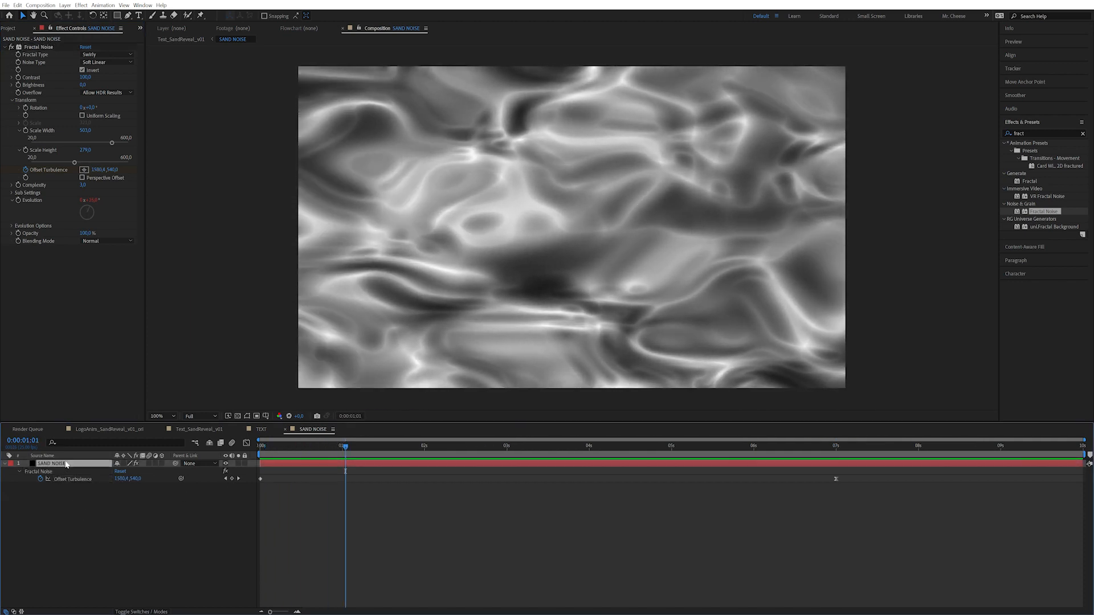
mouse_move(83, 85)
left_mouse_down()
mouse_move(94, 84)
mouse_move(79, 85)
left_mouse_up()
left_click(84, 457)
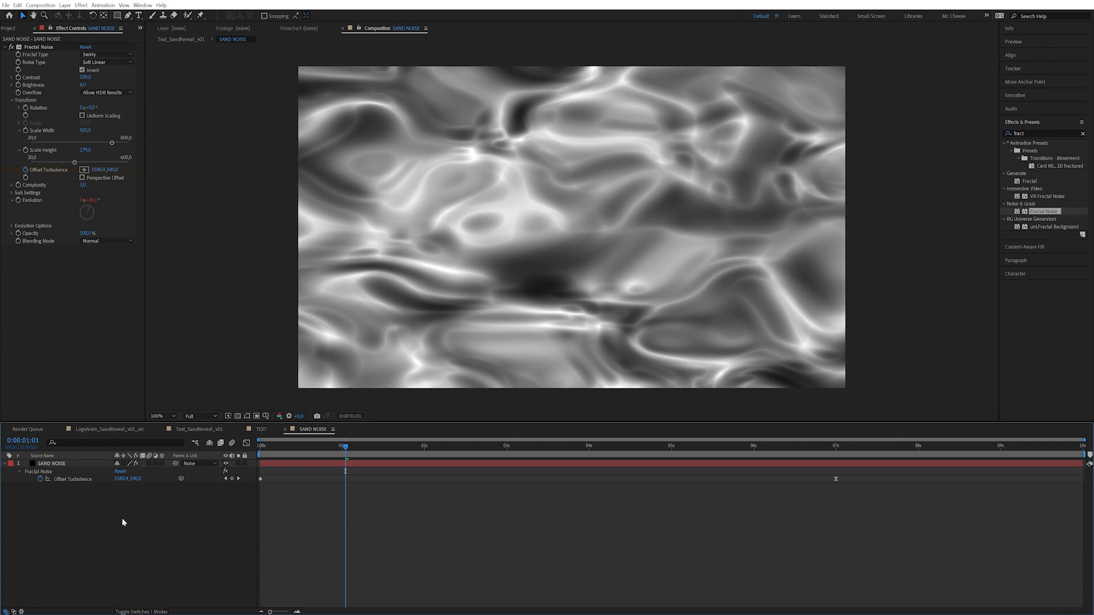
- Create an adjustment layer above the SAND NOISE layer and name it COLOR
left_click(64, 5)
mouse_move(136, 17)
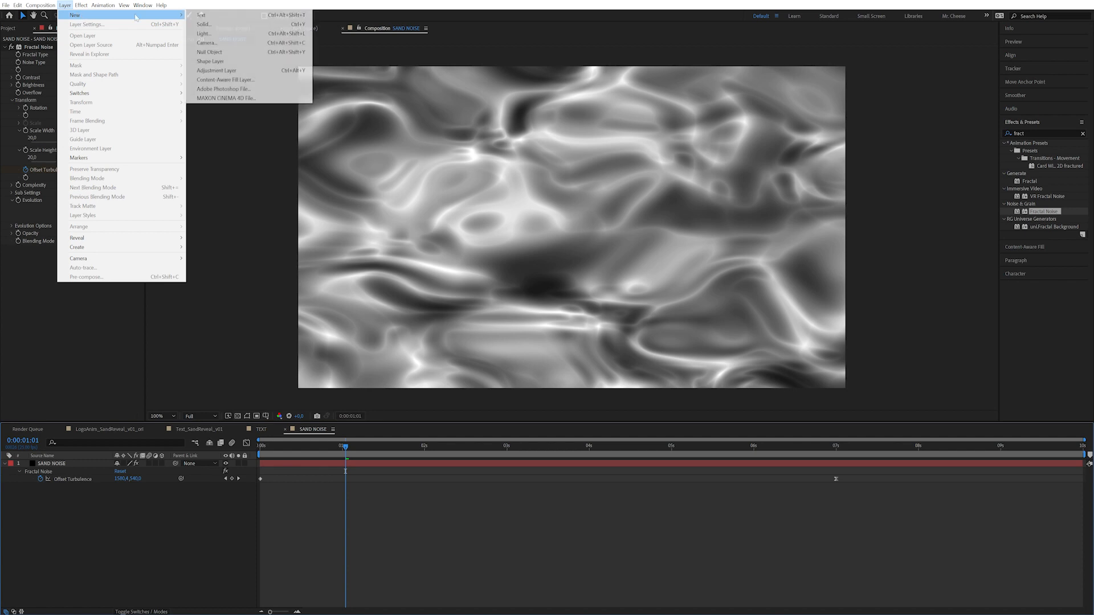
left_click(217, 70)
key("Return")
type("COL")
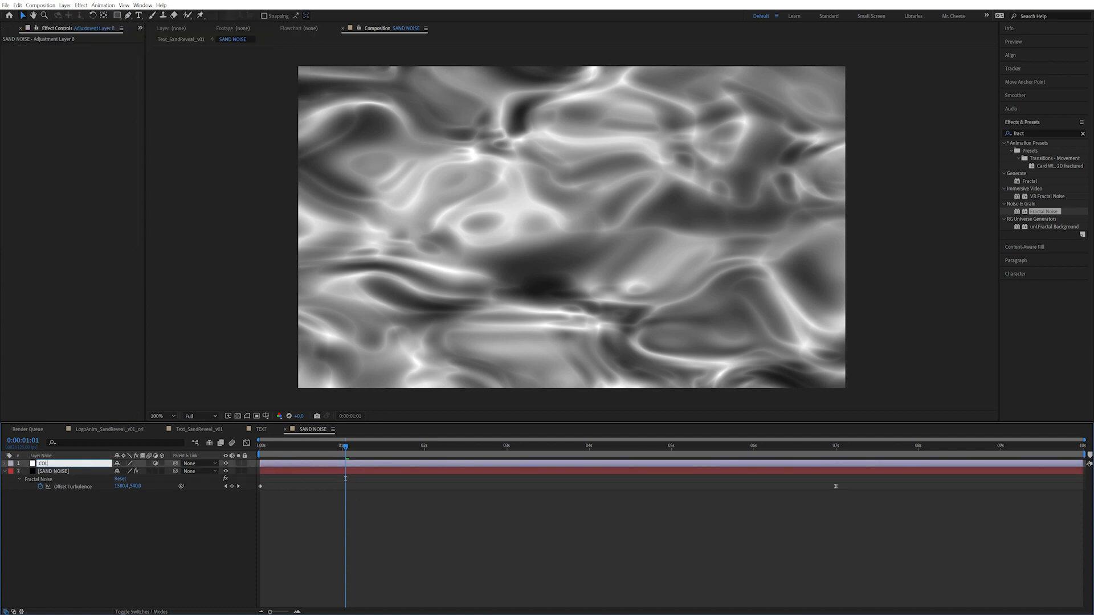
key("Return")
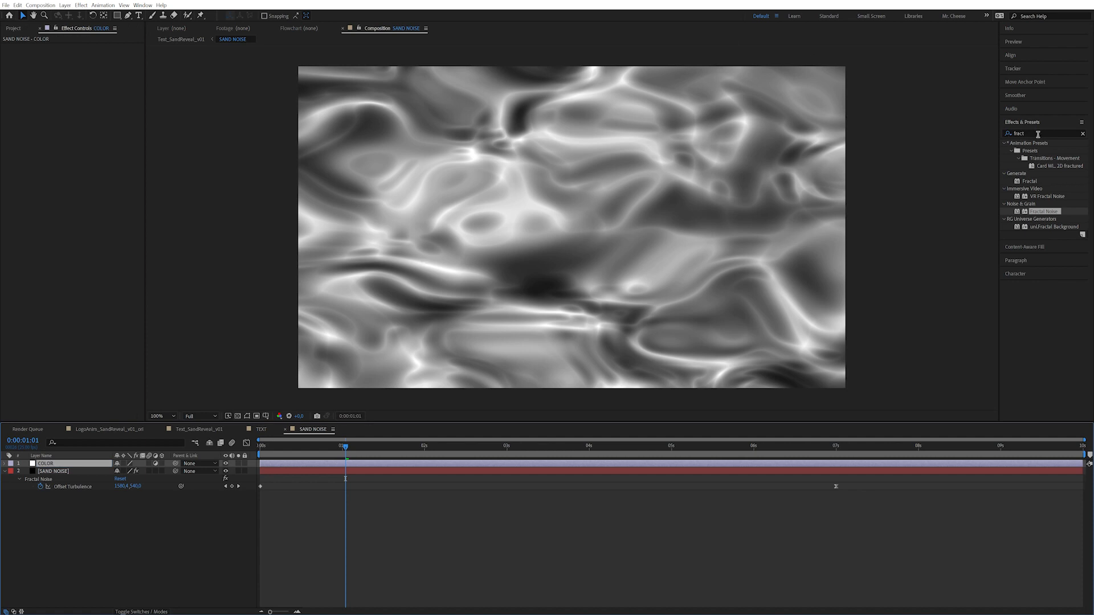
- Find the Exposure colour correction effect and apply it to the COLOR adjustment layer
left_click(1038, 134)
type("expo")
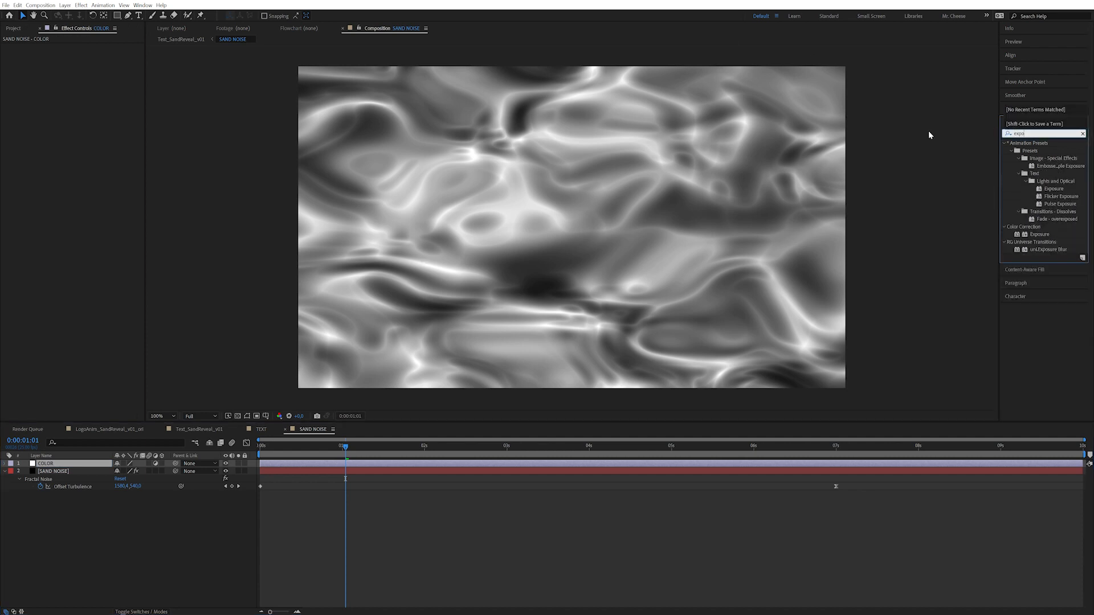
left_click_drag(1039, 235, 364, 159)
- Try an Exposure of about 2.65 and a Gamma Correction of about 0.15, and undo both changes
left_click_drag(84, 70, 34, 100)
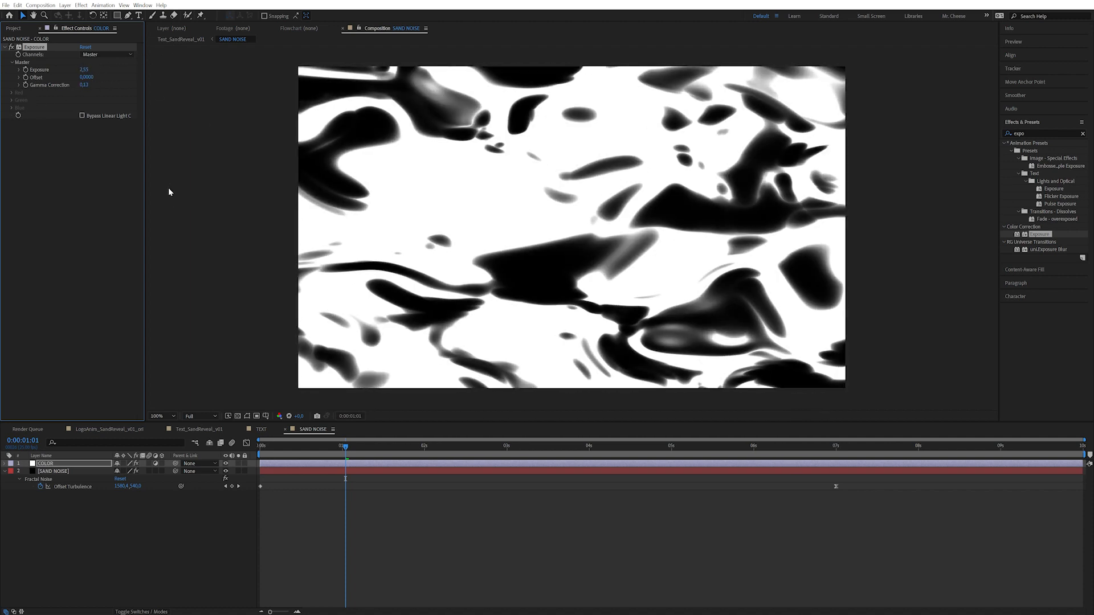
key("ctrl+z")
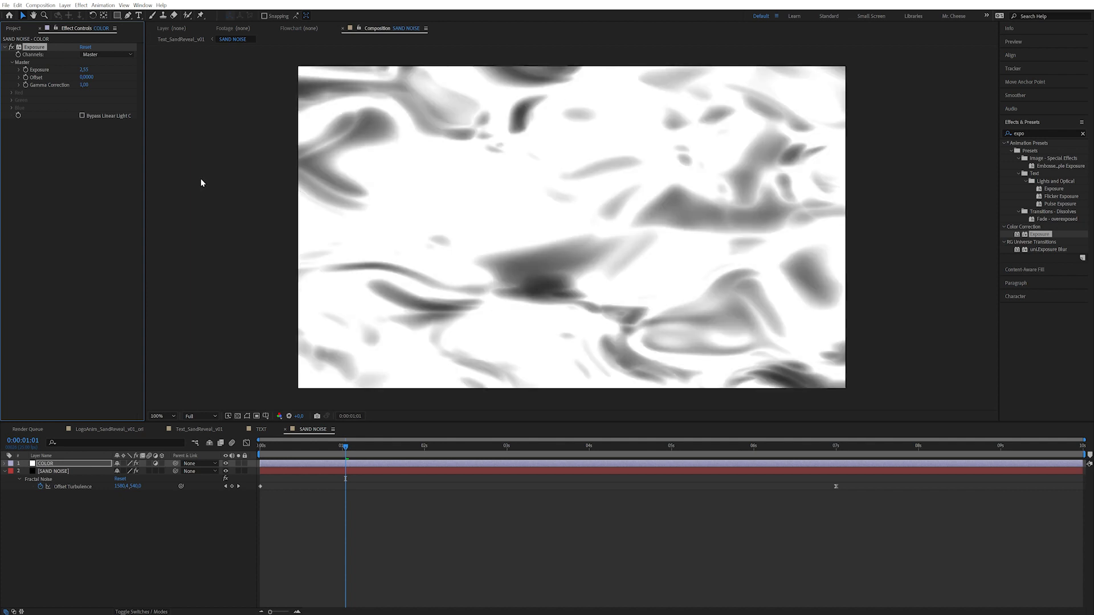
key("ctrl+z")
- Apply CC Toner to the COLOR layer and set its Tones to Pentone
double_click(1036, 132)
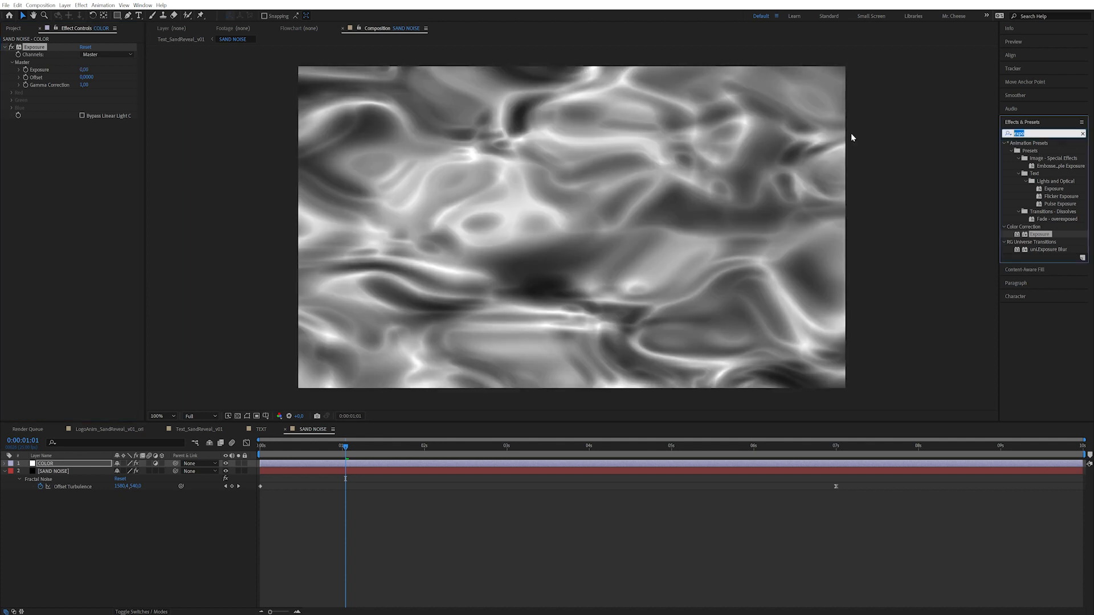
type("cc ton")
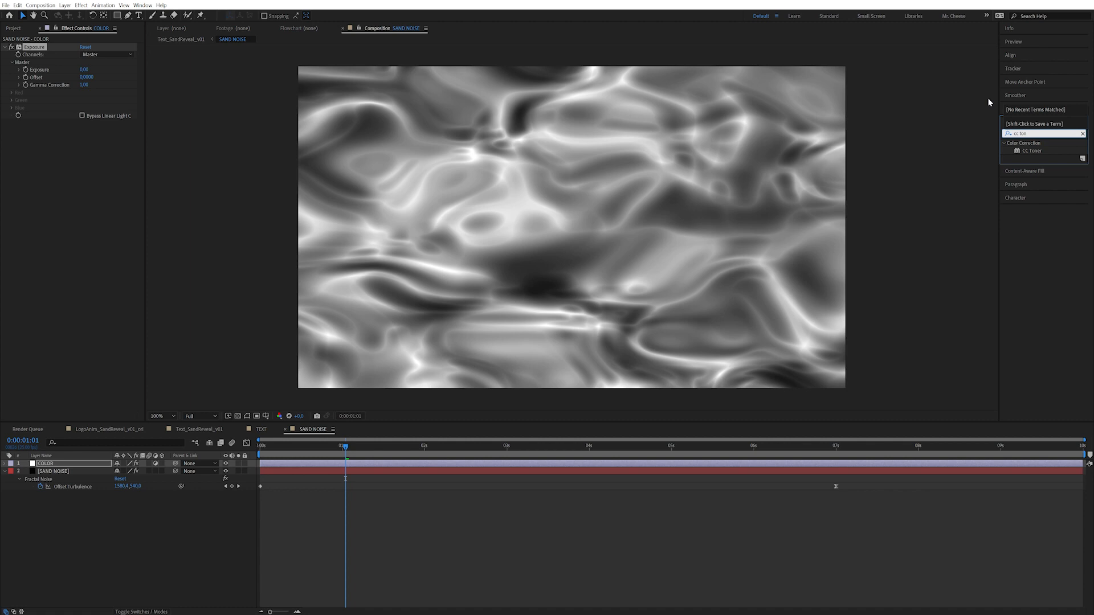
double_click(1030, 152)
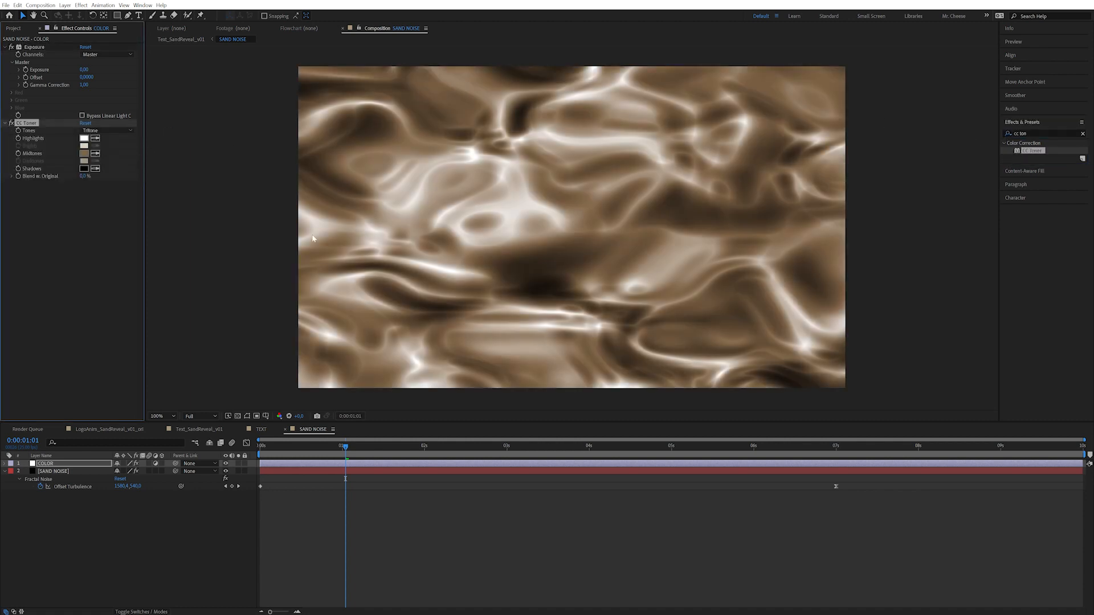
left_click(102, 127)
left_click(104, 155)
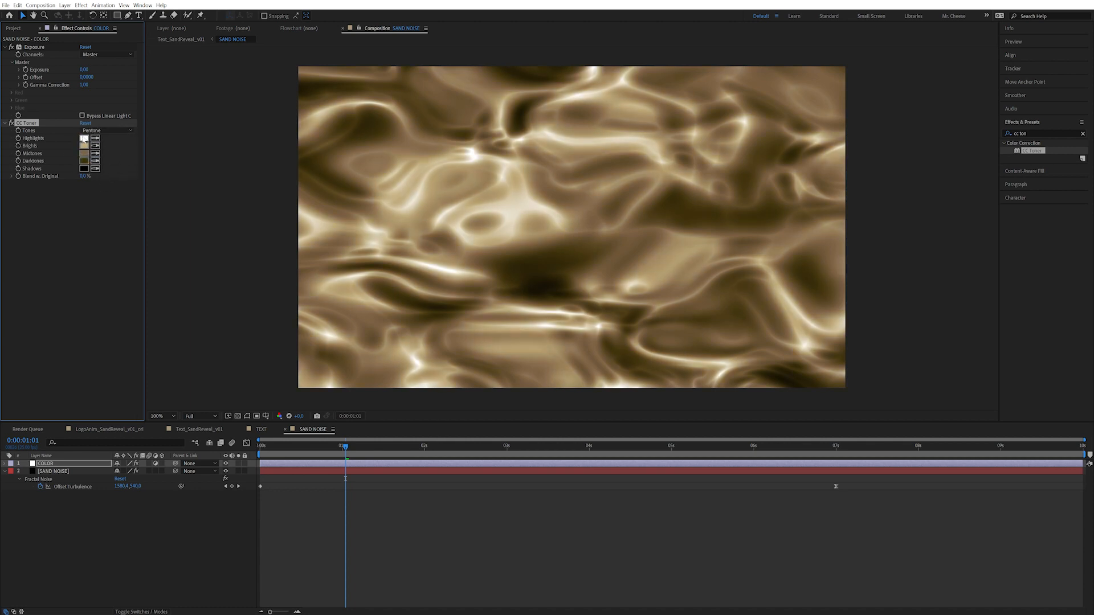
- Recolour the CC Toner tones from pale yellow-orange highlights through orange midtones to dark orange darktones, and lower the Exposure
left_click(84, 139)
left_click_drag(216, 288, 217, 293)
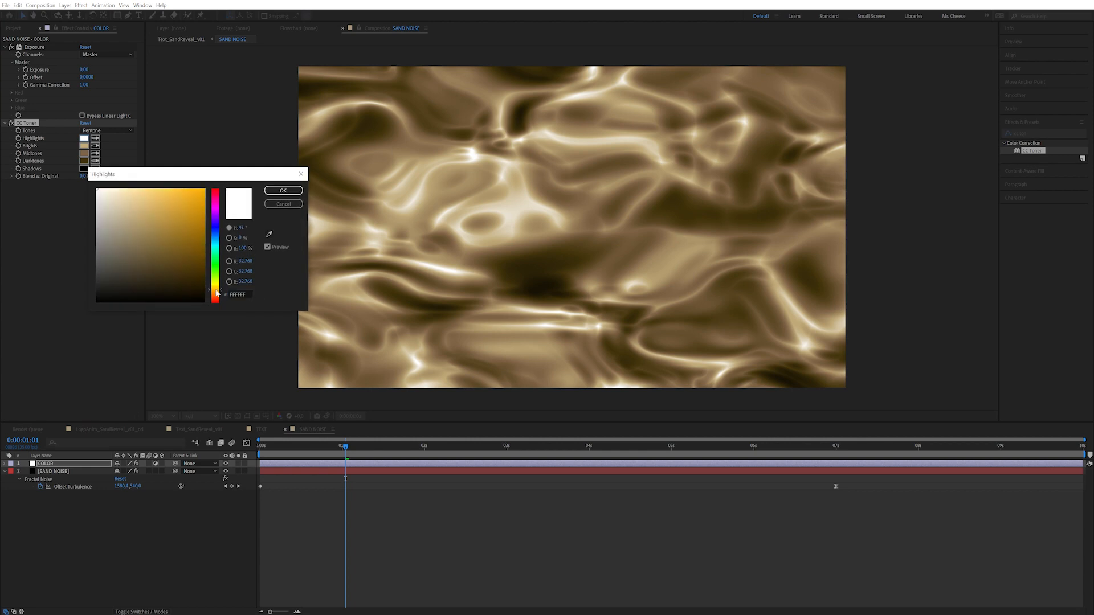
left_click_drag(149, 204, 161, 196)
left_click(284, 190)
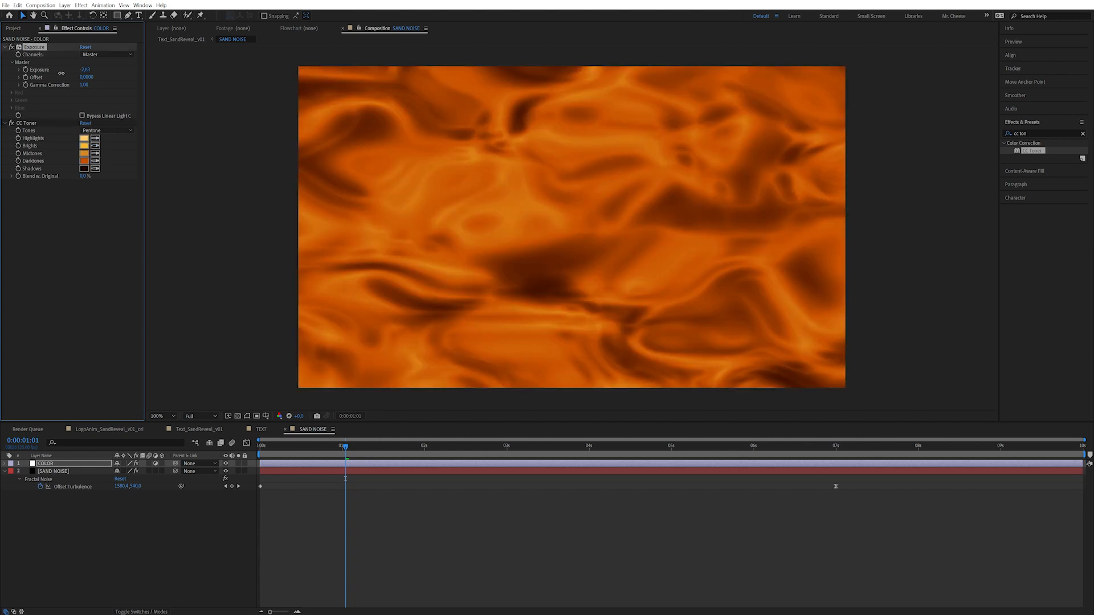
- Preview the coloured noise animation in the SAND NOISE composition and check a frame near 1 second
left_click_drag(360, 443, 317, 397)
key("space")
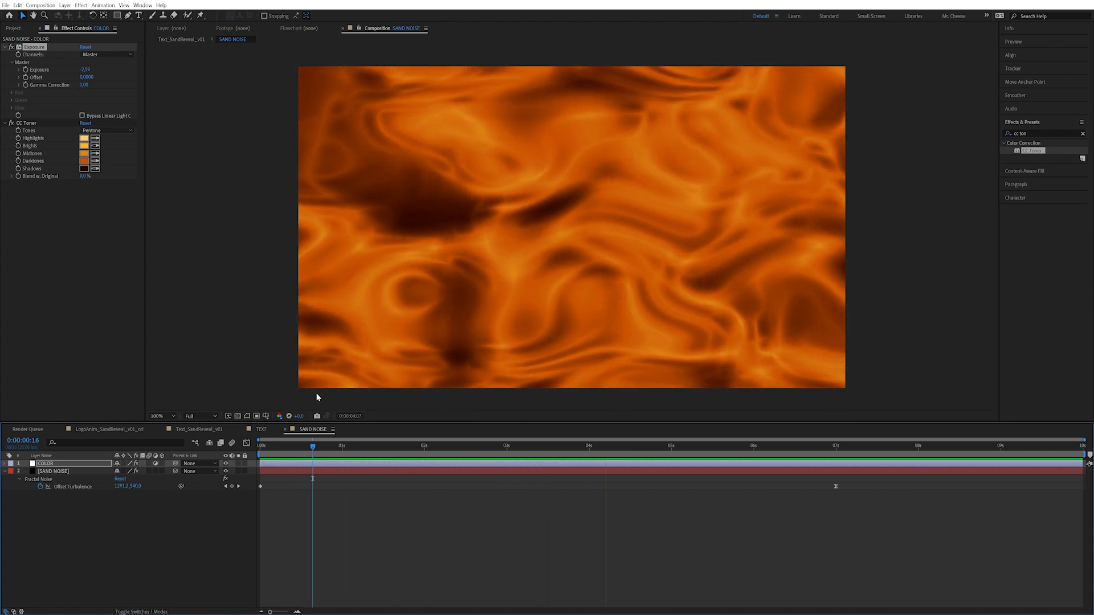
key("space")
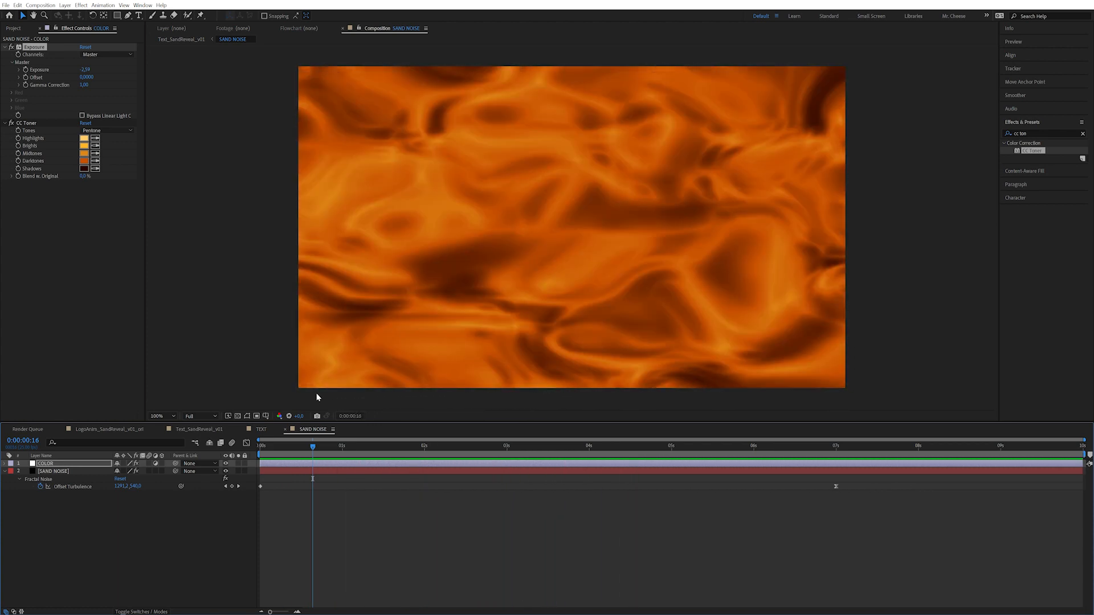
left_click(348, 448)
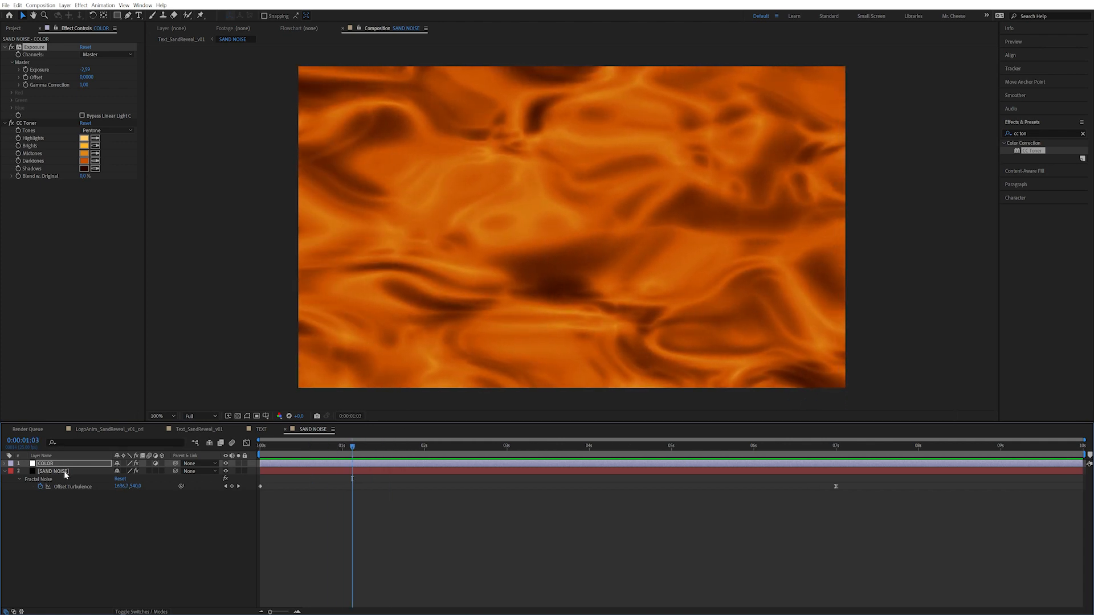
- Set the SAND NOISE layer's Contrast to about 105, Scale Width to about 1093 and Scale Height to about 499, and preview the result
left_click(65, 472)
left_click_drag(88, 77, 77, 84)
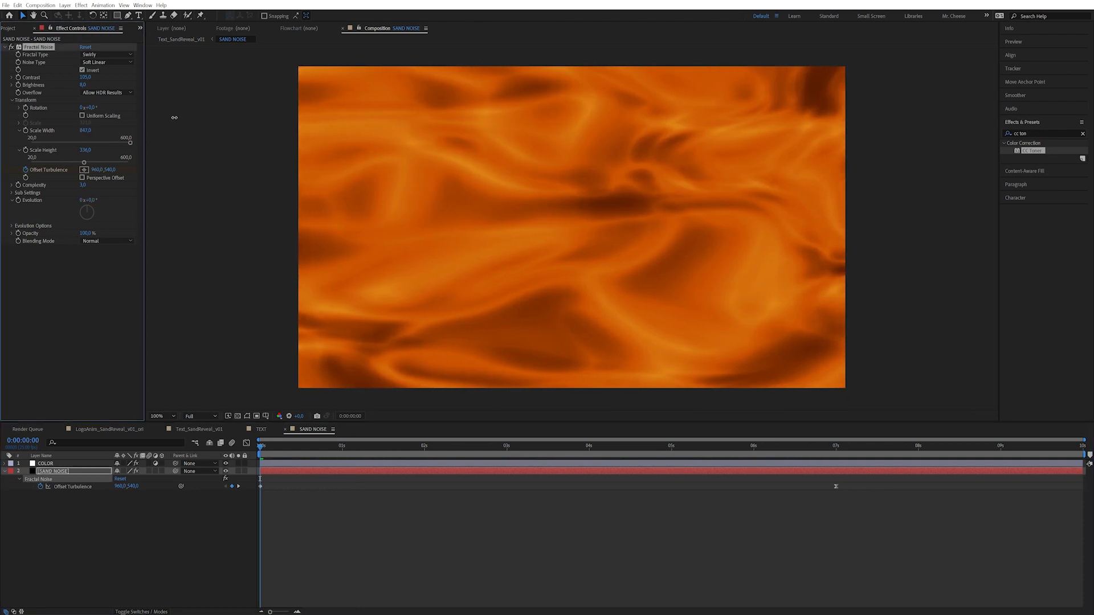
left_click_drag(311, 92, 413, 70)
left_click_drag(86, 150, 6, 137)
left_click_drag(84, 149, 60, 151)
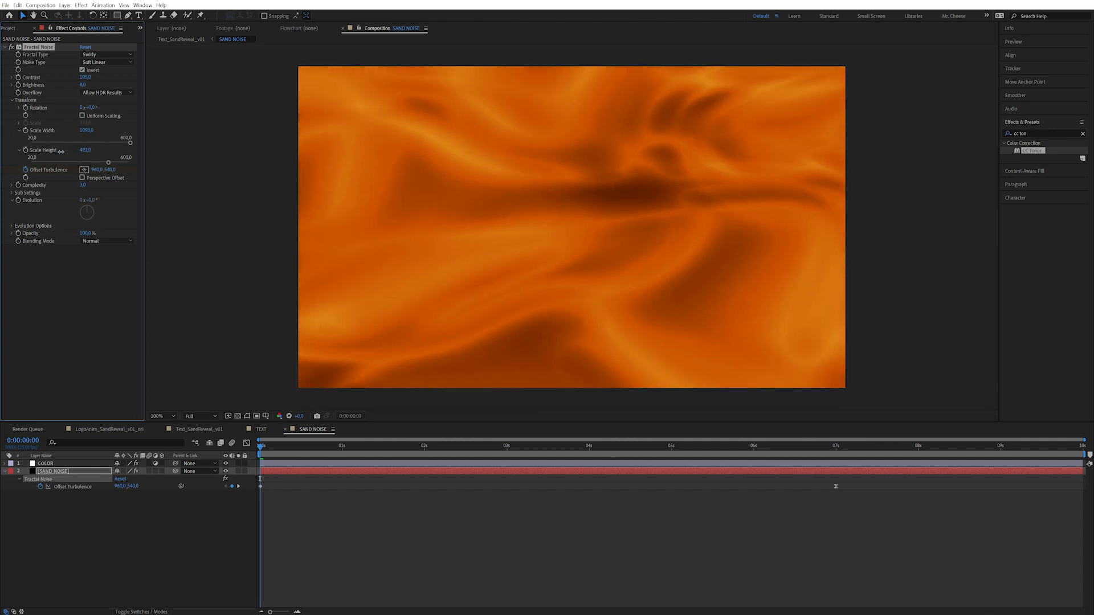
key("space")
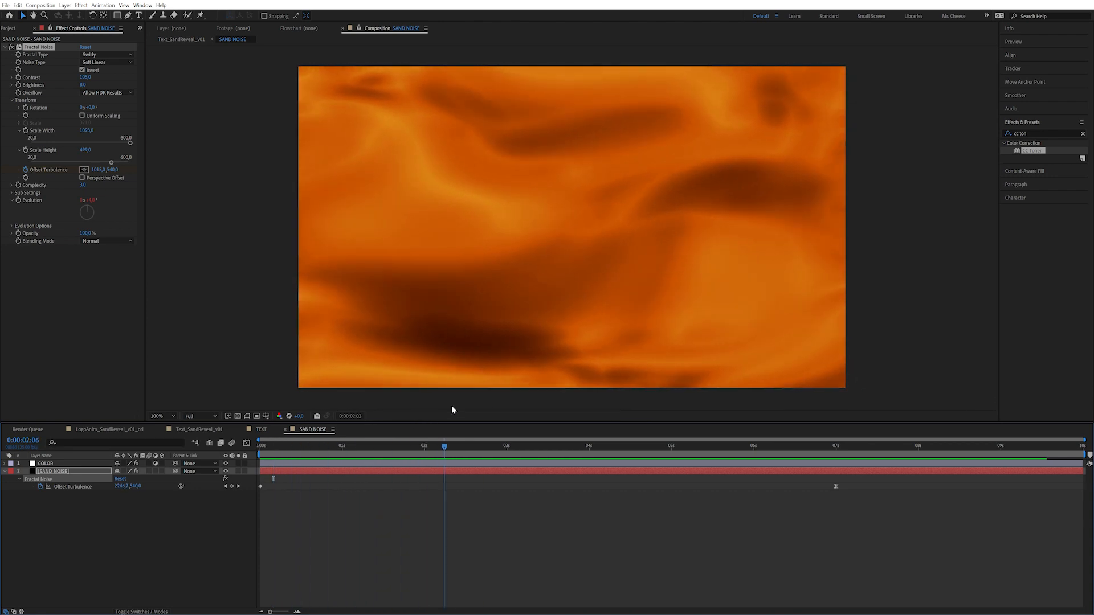
key("space")
- Try a Fractal Noise Complexity of 6 on the SAND NOISE layer, and undo it
left_click(84, 185)
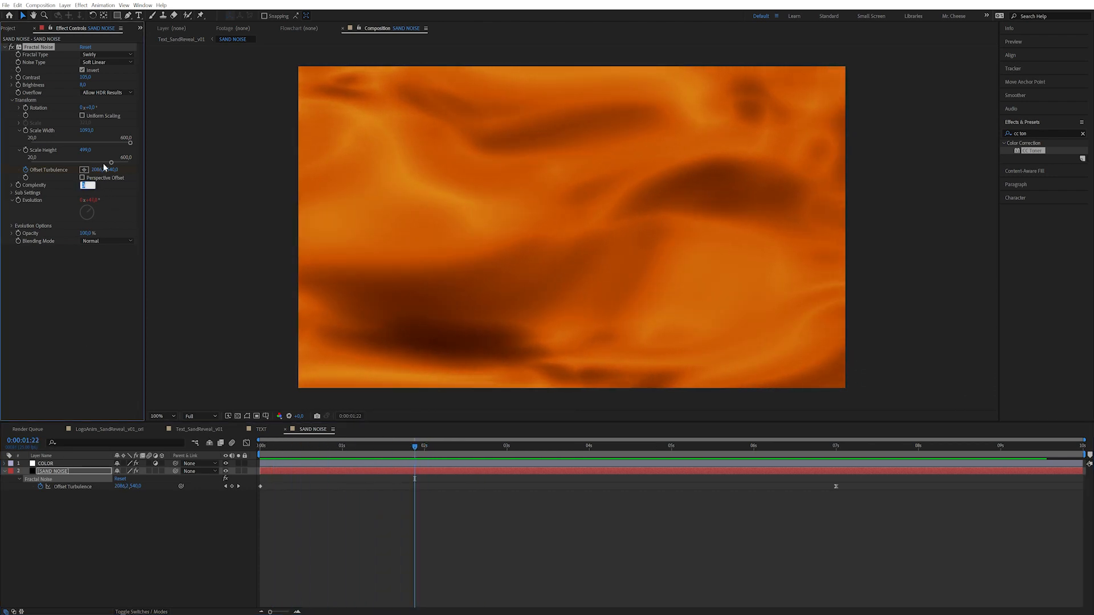
key("Return")
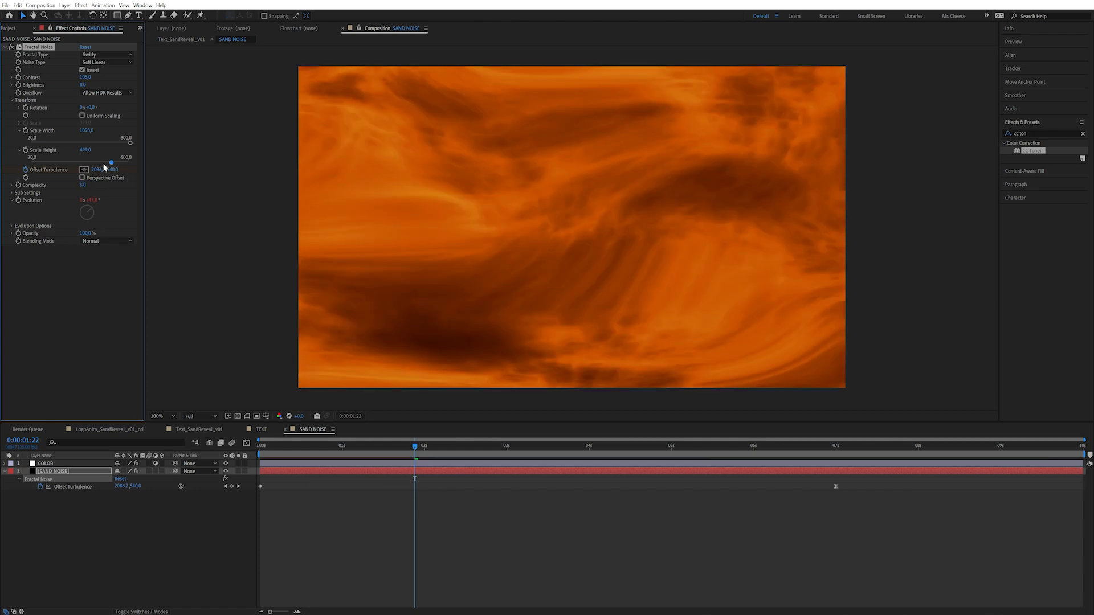
key("ctrl+z")
left_click(130, 550)
- Duplicate the SAND NOISE layer and reduce the copy's Scale Width to about 573 and Scale Height to about 285
left_click(78, 473)
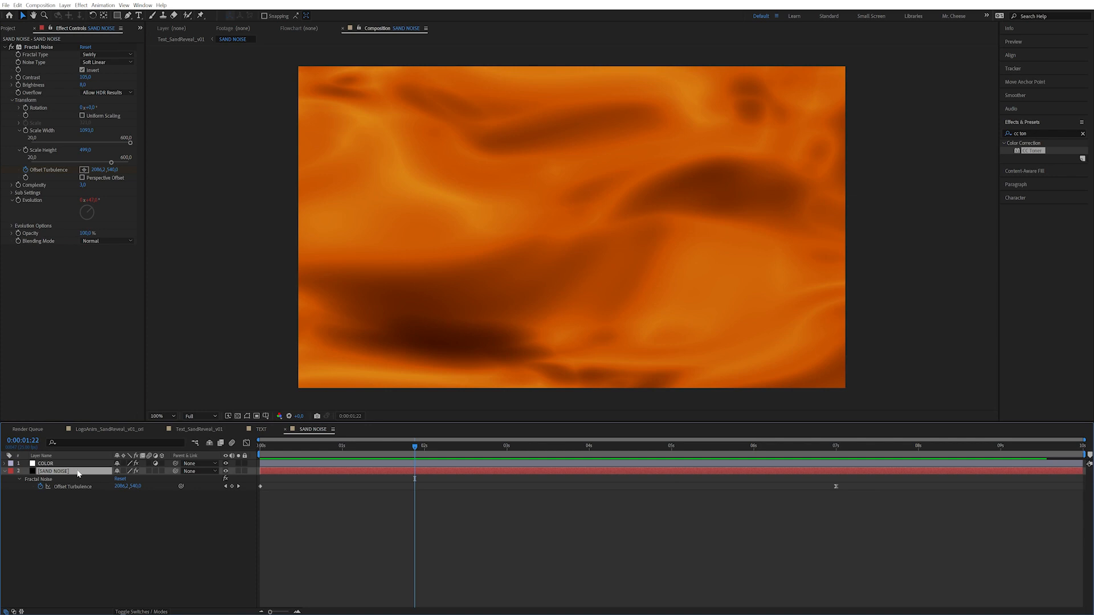
key("ctrl+d")
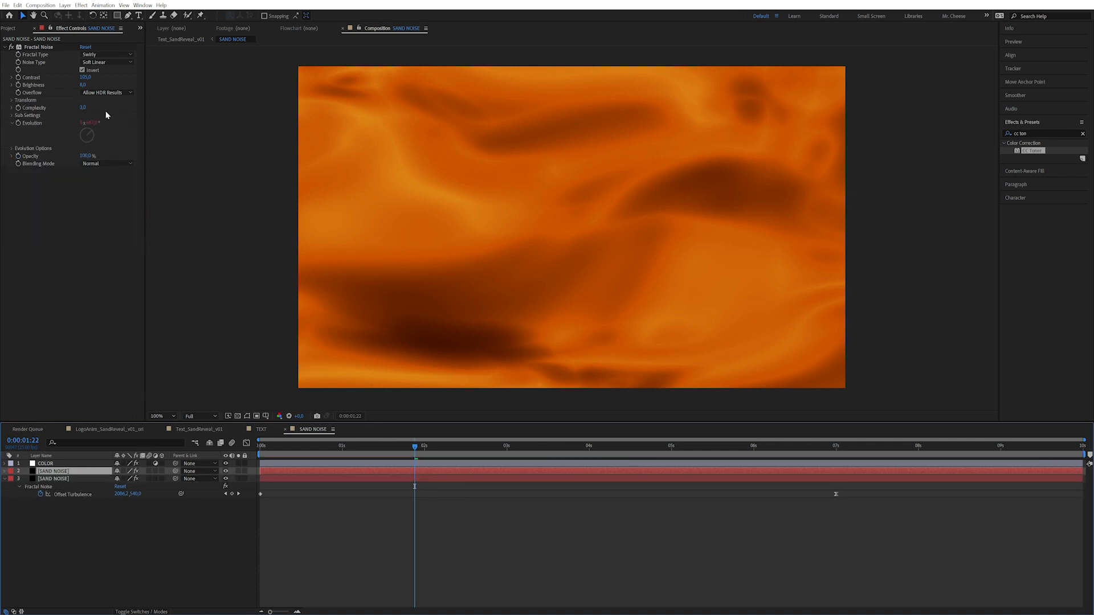
left_click(12, 101)
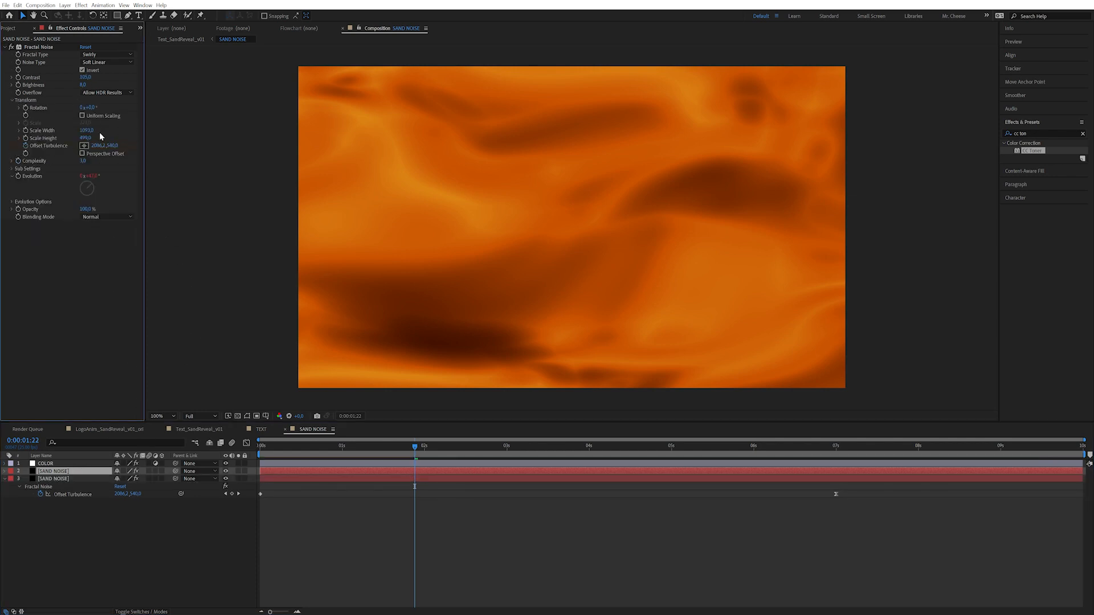
left_click_drag(82, 130, 2, 131)
left_click_drag(86, 132, 122, 155)
left_click(147, 525)
- Set the duplicated SAND NOISE layer's blending mode to Lighten, compare the result with it hidden, and scrub through the motion
left_click(142, 612)
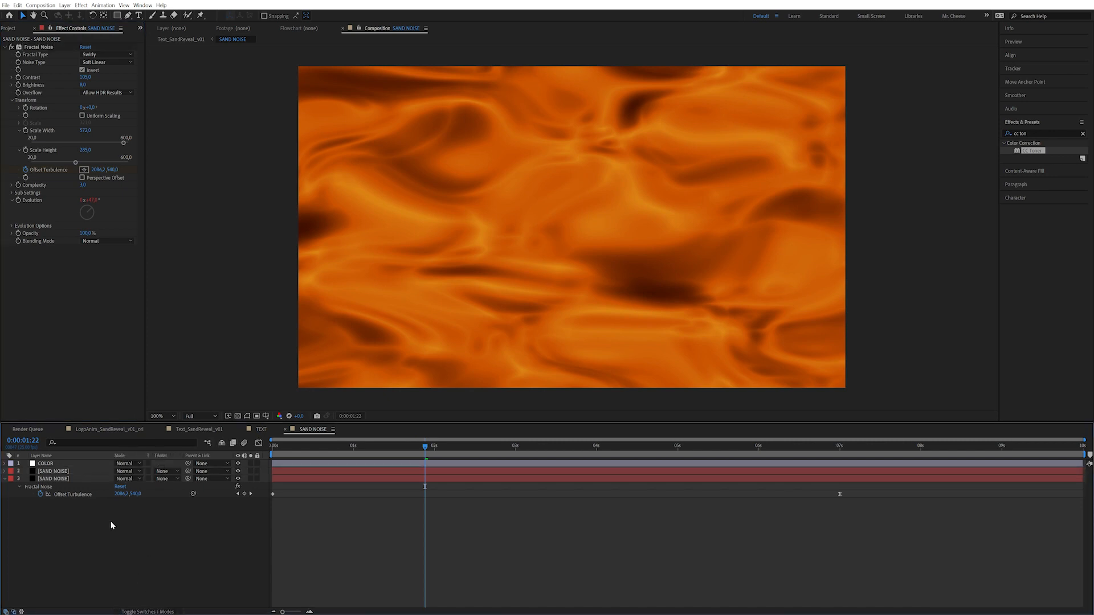
left_click(78, 470)
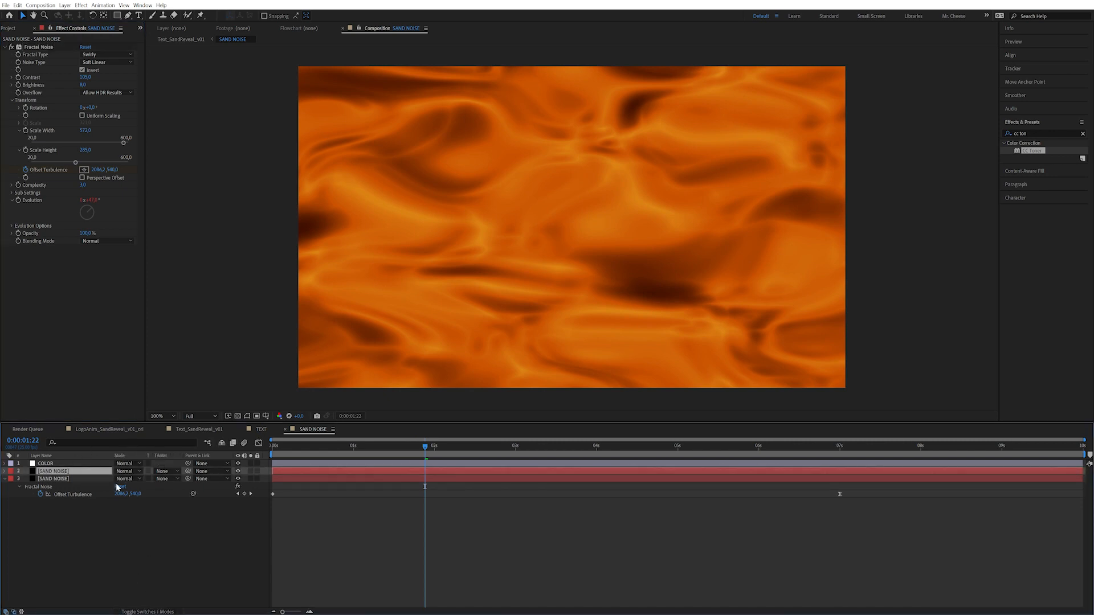
left_click(131, 473)
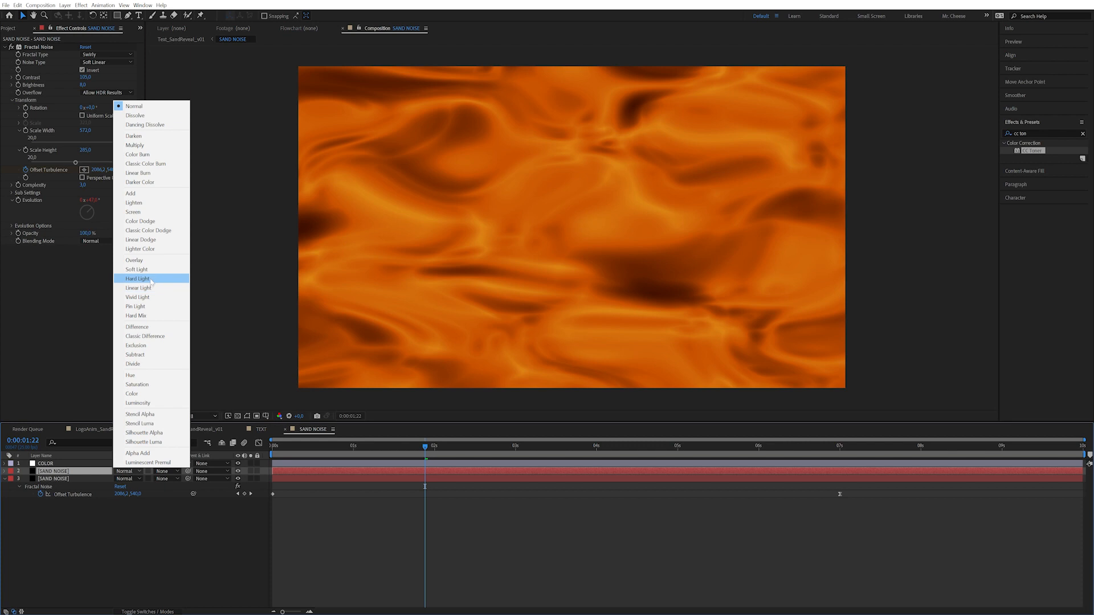
left_click(151, 204)
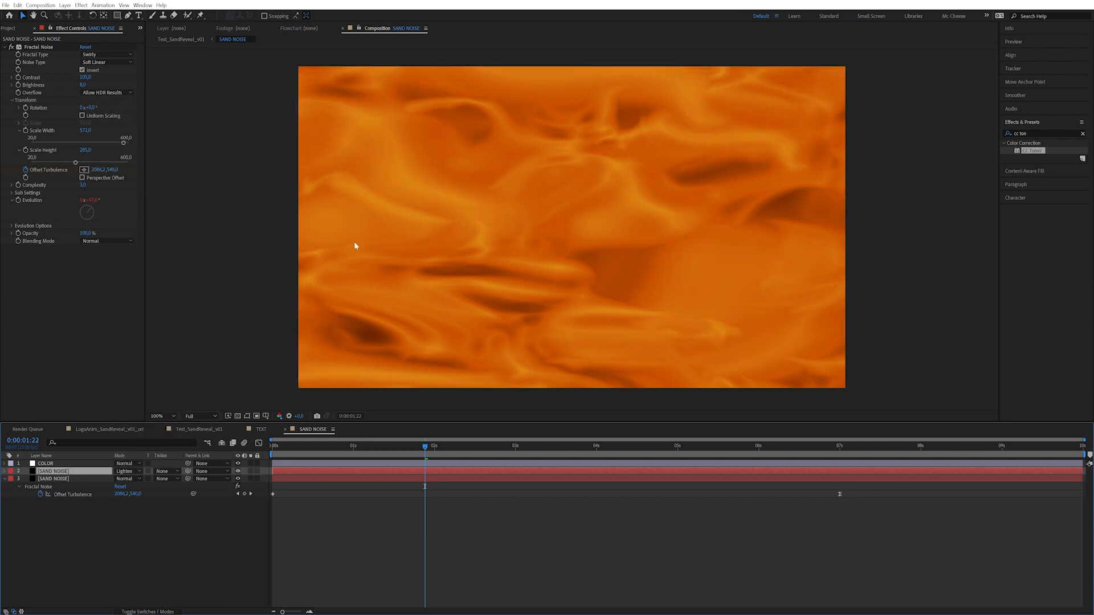
left_click(238, 471)
left_click(238, 471)
left_click_drag(431, 448, 525, 420)
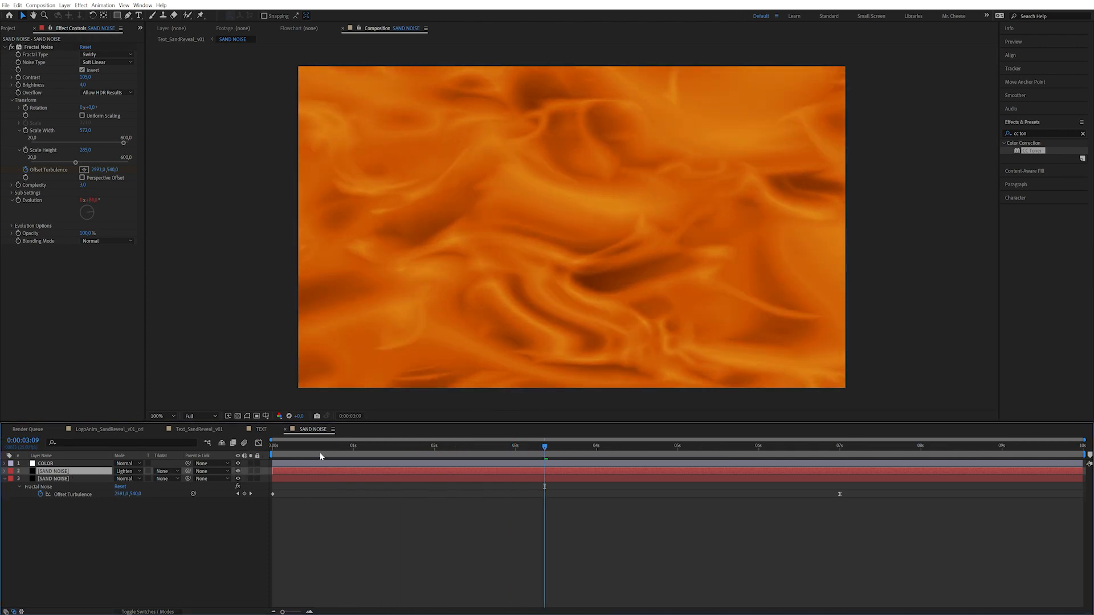
- Reveal the upper noise layer's keyframes and set its Offset Turbulence at 7 seconds to about 3456, 540
key("u")
left_click_drag(740, 459, 840, 460)
left_click_drag(121, 484, 323, 459)
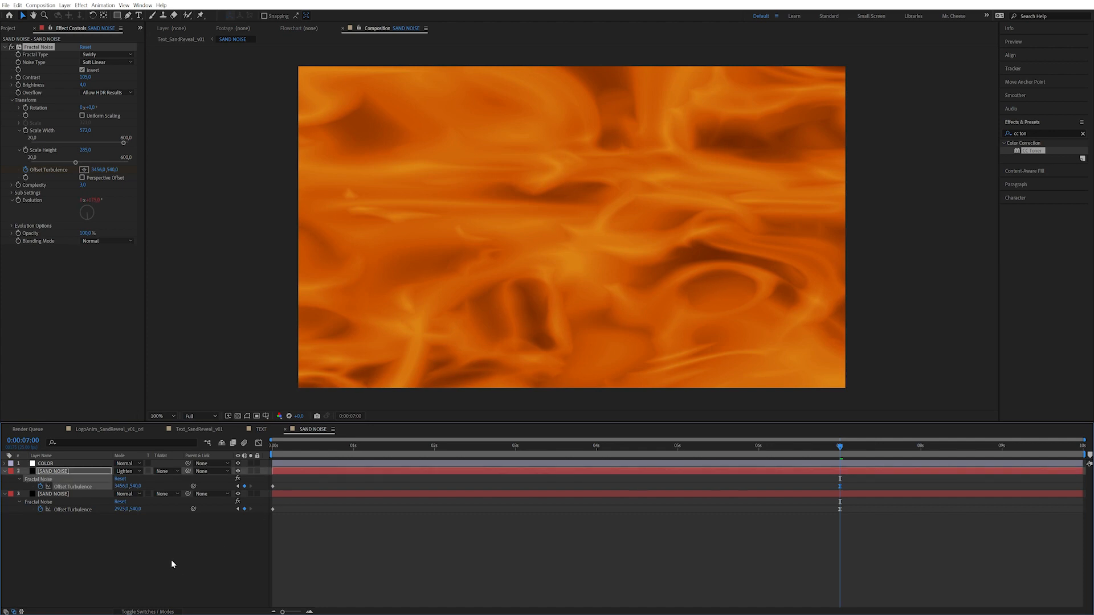
left_click(171, 559)
- Duplicate the upper SAND NOISE layer and reduce the copy's Scale Width to about 496 and Scale Height to about 217
left_click(76, 472)
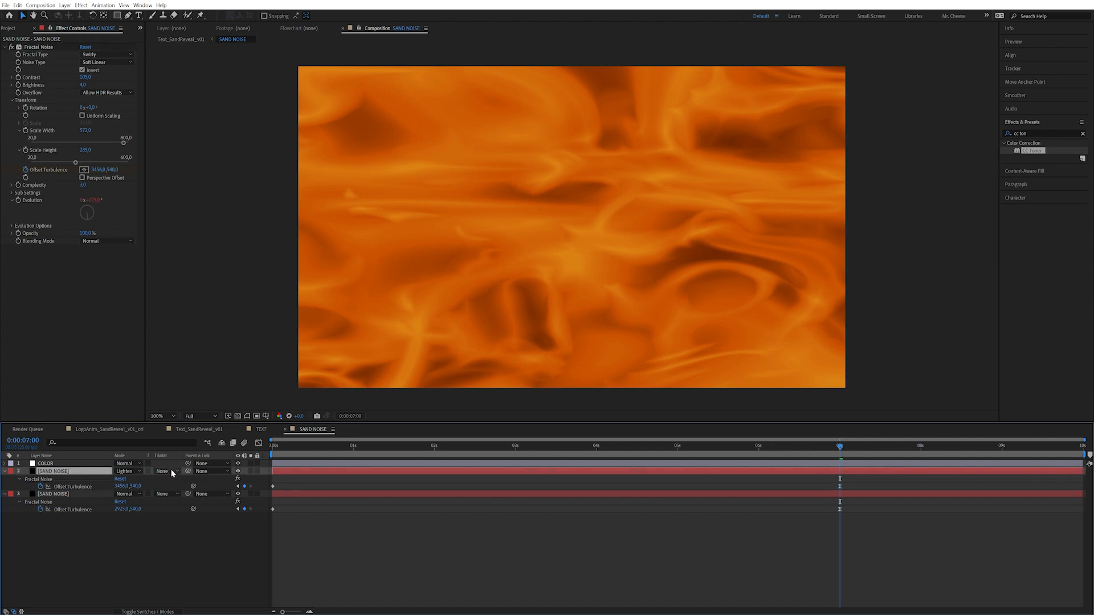
key("ctrl+d")
key("u")
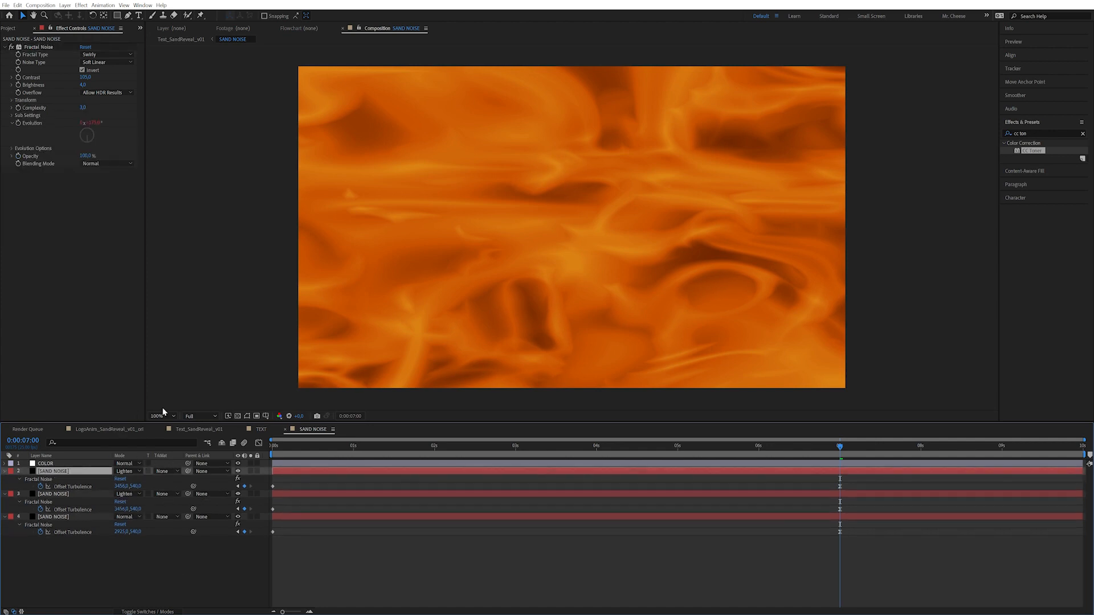
left_click(11, 101)
left_click_drag(86, 131, 61, 155)
- Set the top SAND NOISE copy's Offset Turbulence at 7 seconds to about 3904, 540 and preview the motion
left_click_drag(122, 487, 306, 421)
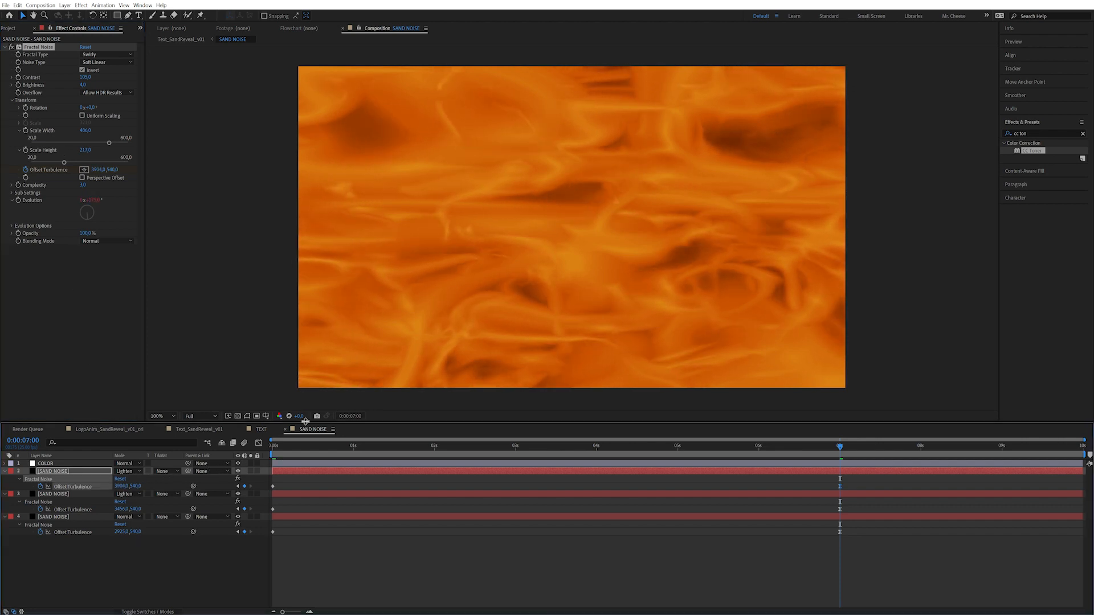
key("space")
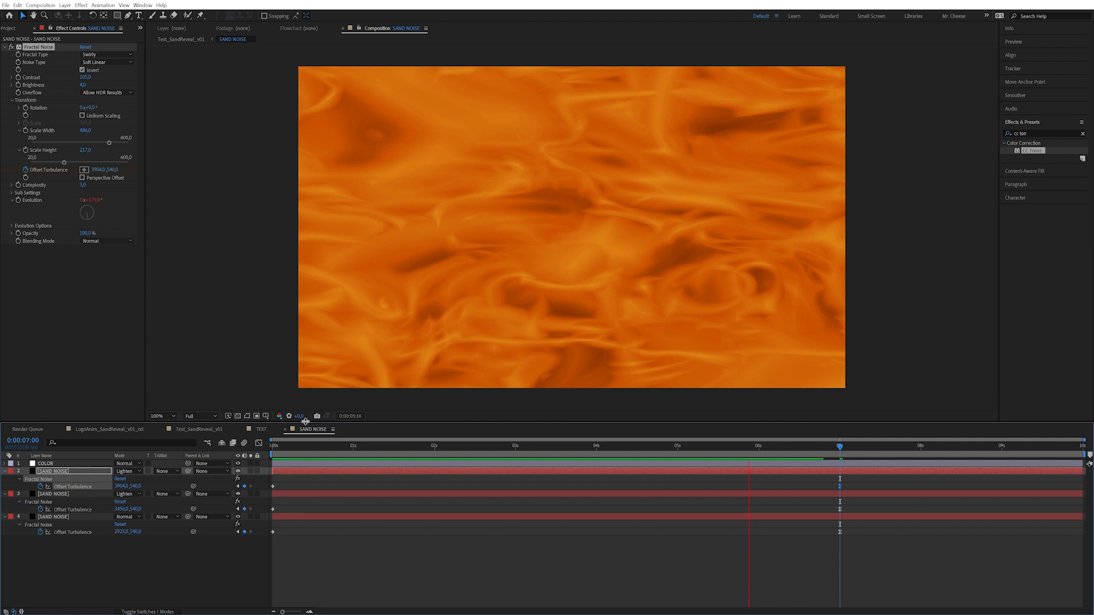
left_click(108, 571)
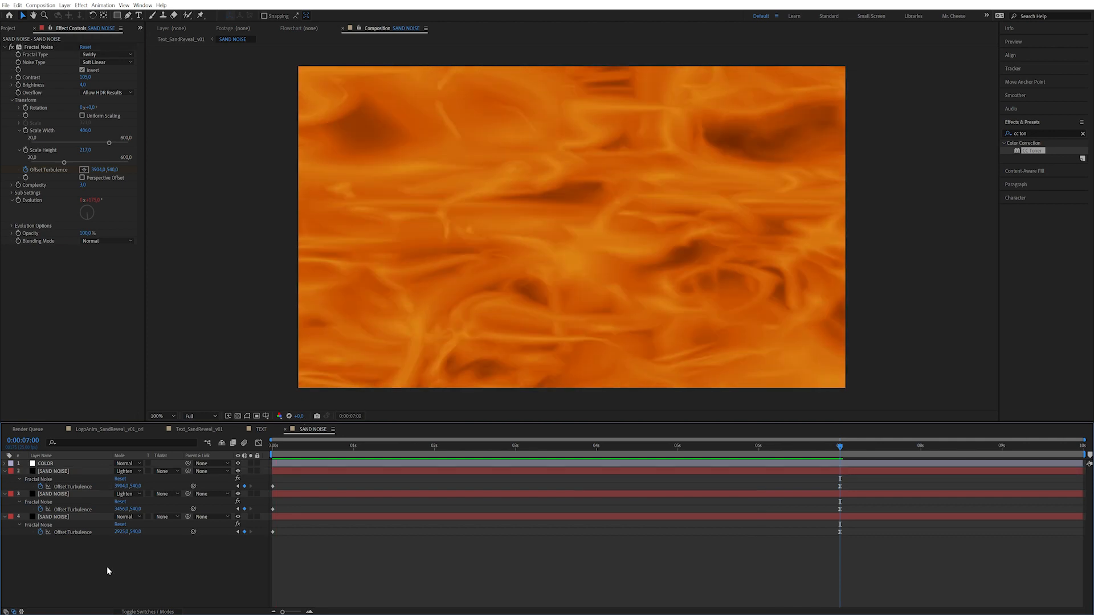
- Collapse the revealed properties of all three SAND NOISE layers and deselect everything
left_click(59, 464)
left_click(5, 471)
left_click(5, 478)
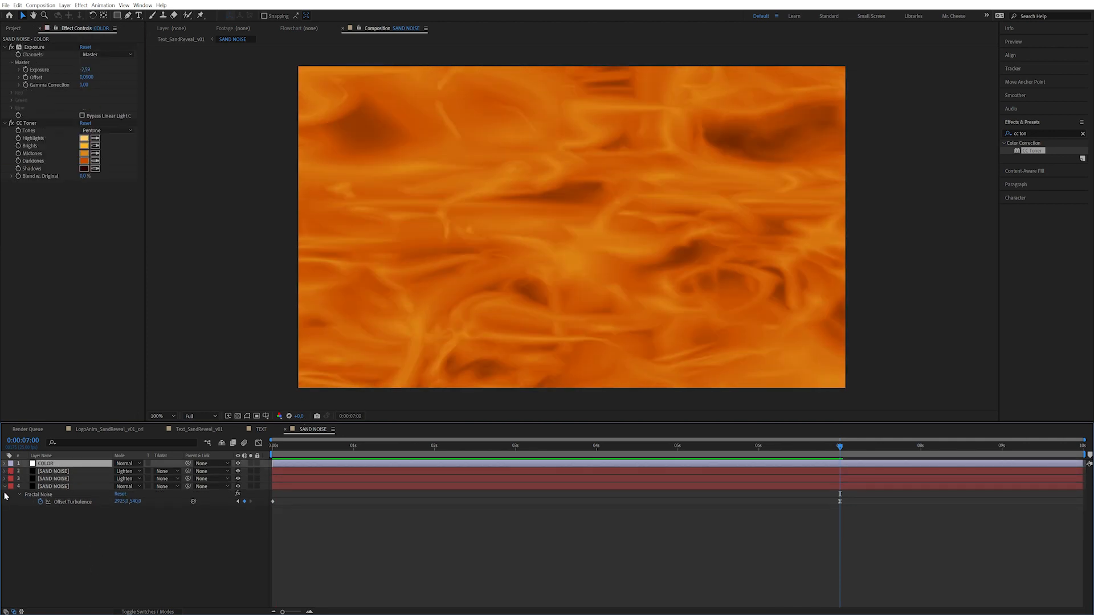
left_click(5, 486)
left_click(77, 524)
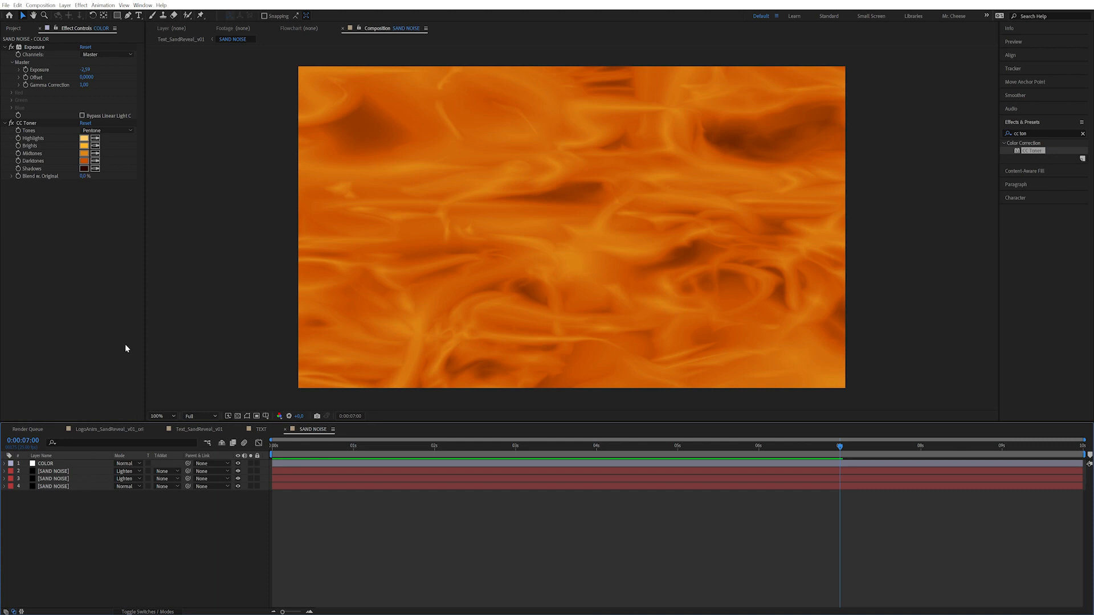
- Create an adjustment layer above COLOR and name it Blur
left_click(65, 5)
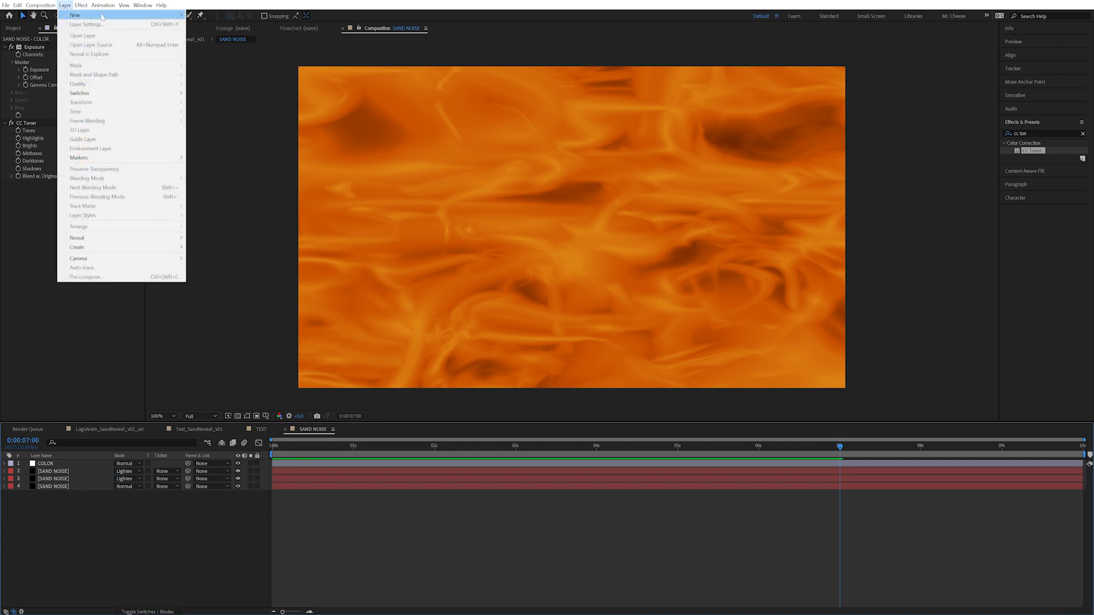
mouse_move(182, 18)
left_click(257, 71)
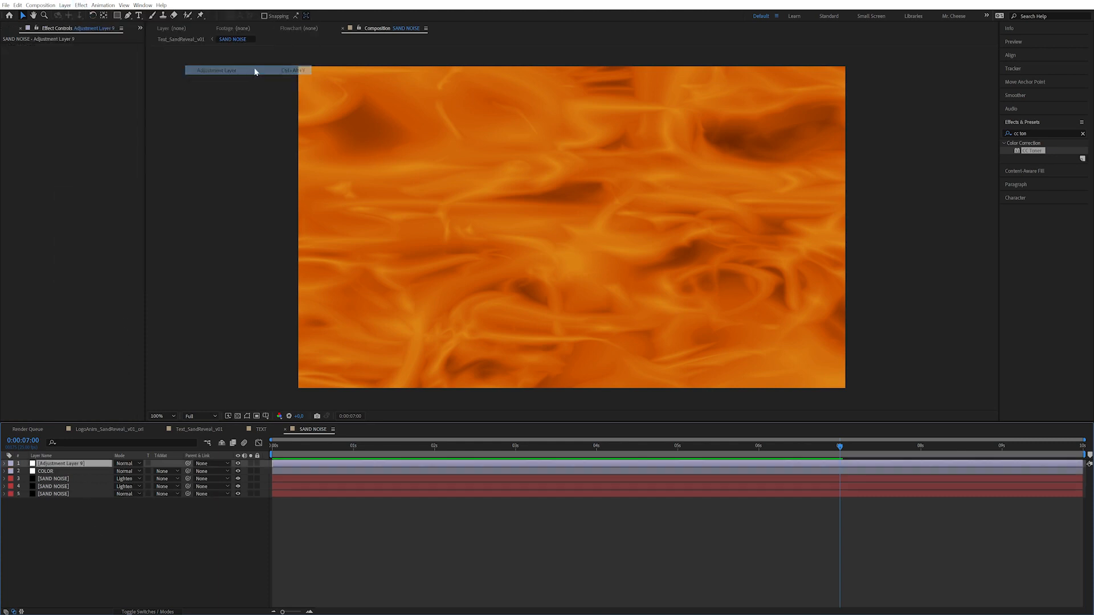
key("Return")
type("Blur")
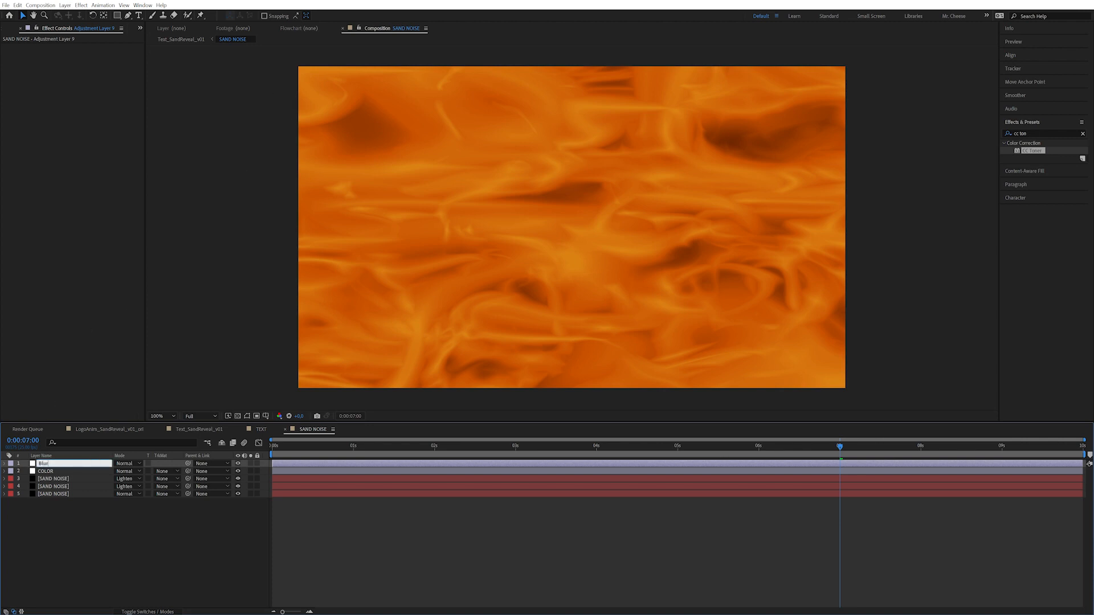
key("Return")
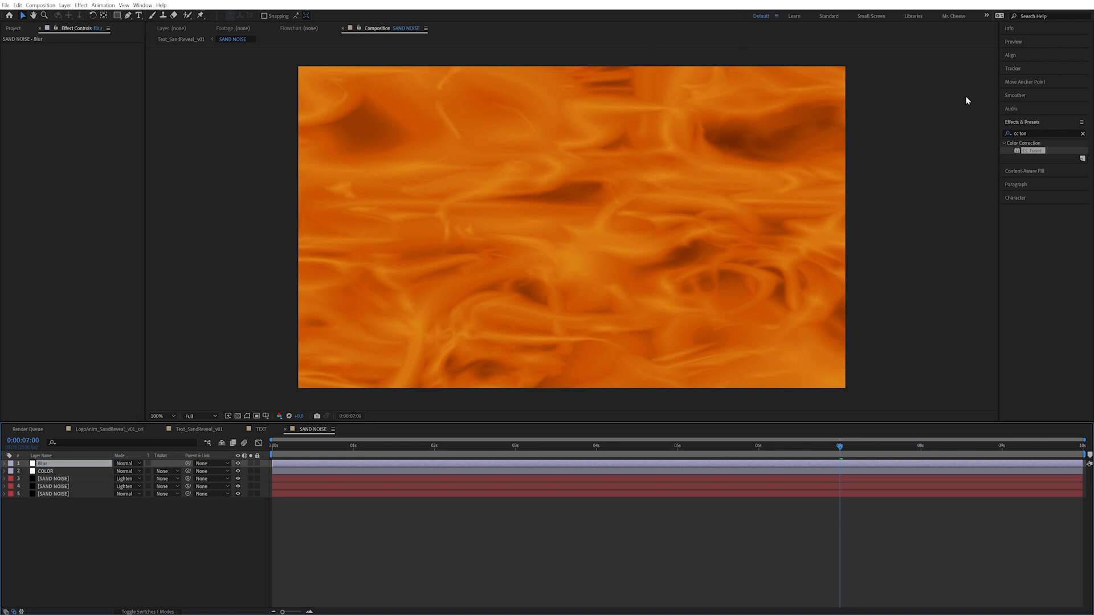
- Apply CC Vector Blur to the Blur layer and experiment with a higher Amount and a rotated Angle Offset
left_click(1041, 133)
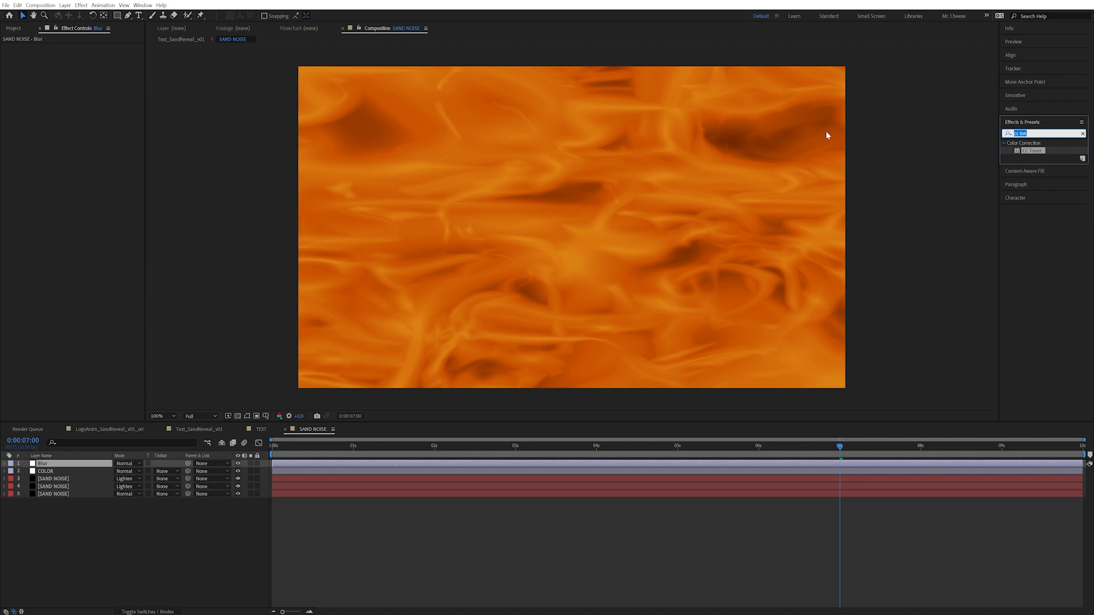
type("vect")
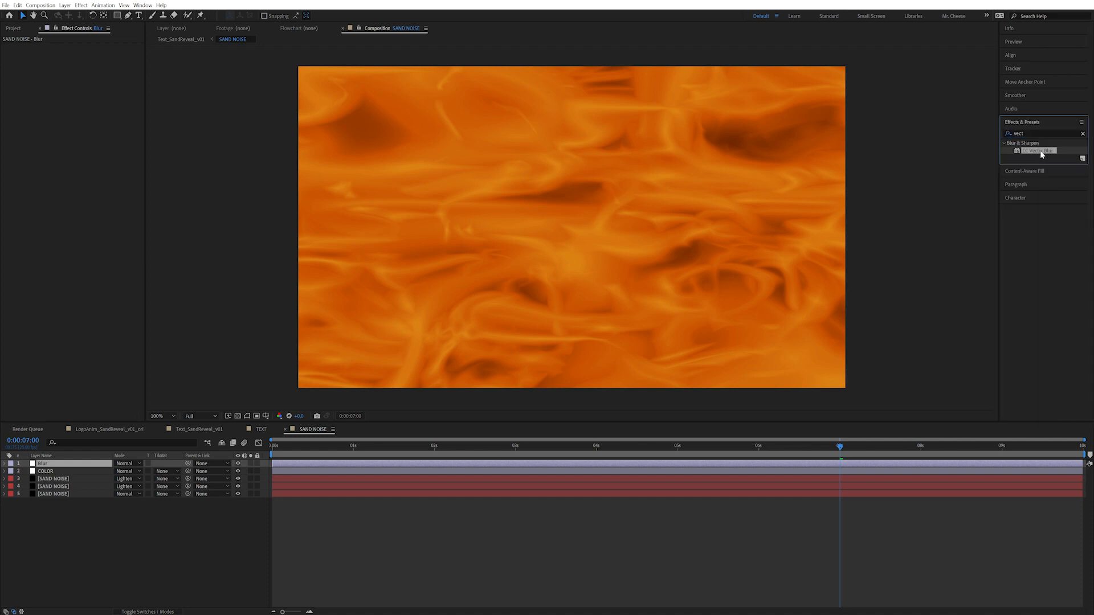
double_click(1043, 151)
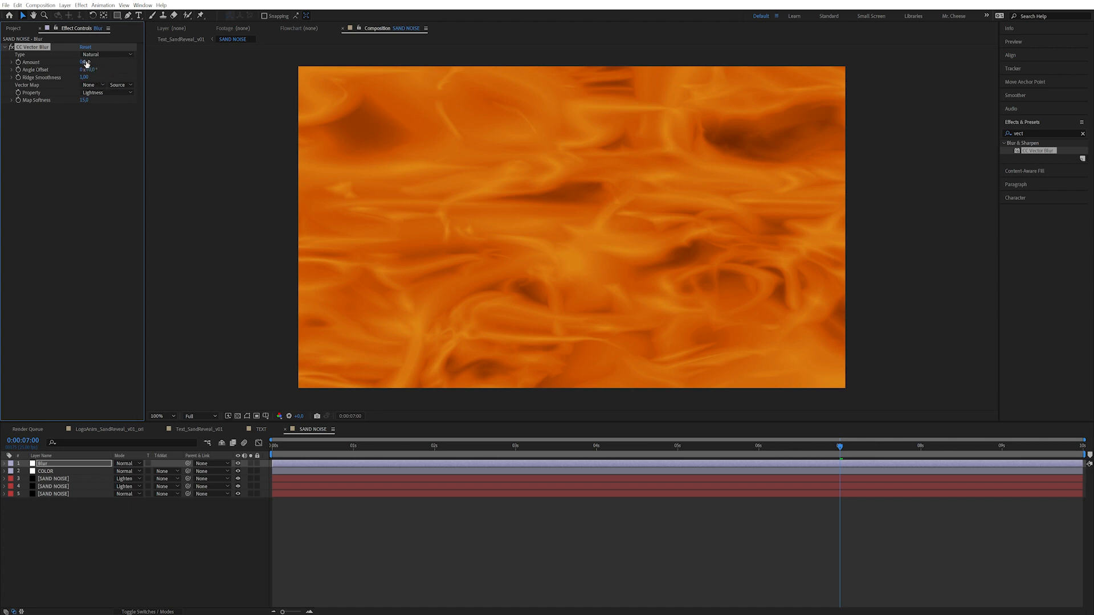
left_click_drag(83, 62, 111, 76)
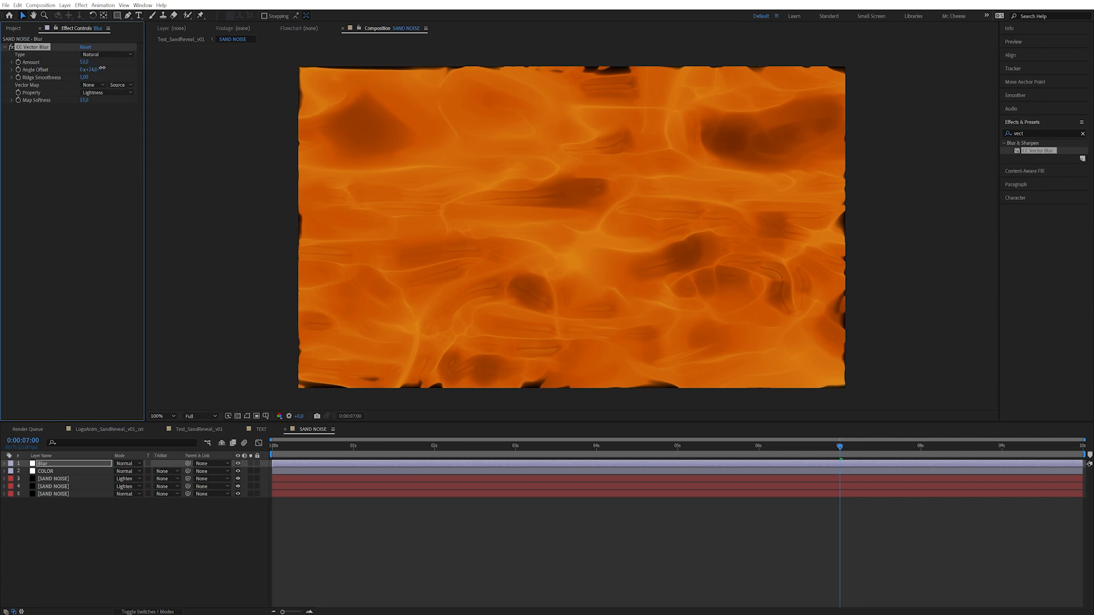
left_click_drag(117, 69, 120, 68)
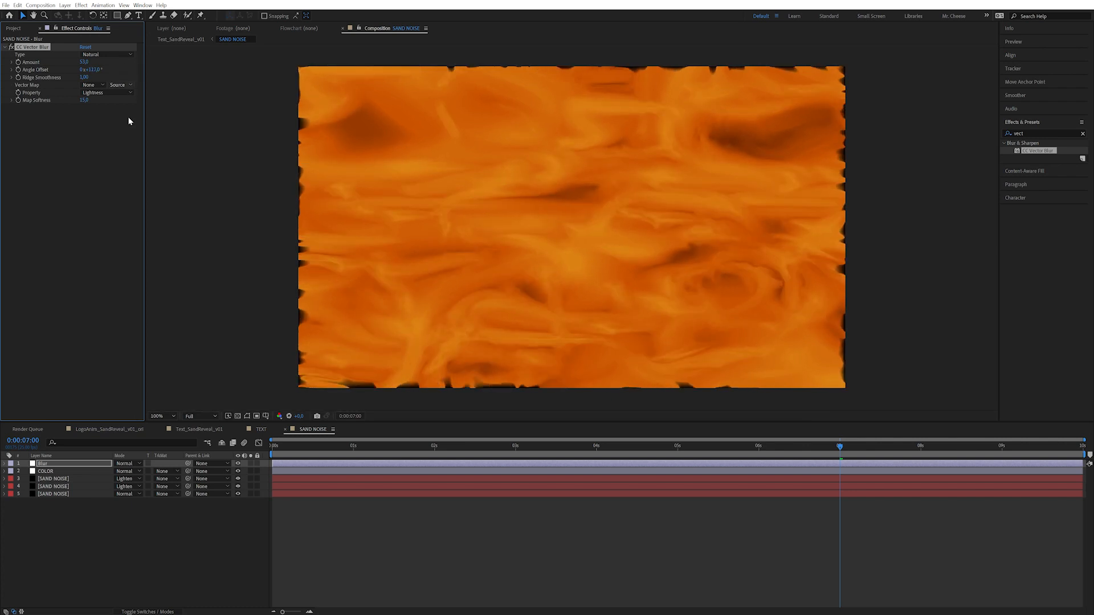
- Set the preview resolution to Half and reset CC Vector Blur's Amount, Angle Offset and Ridge Smoothness to 0
left_click(210, 416)
left_click(196, 448)
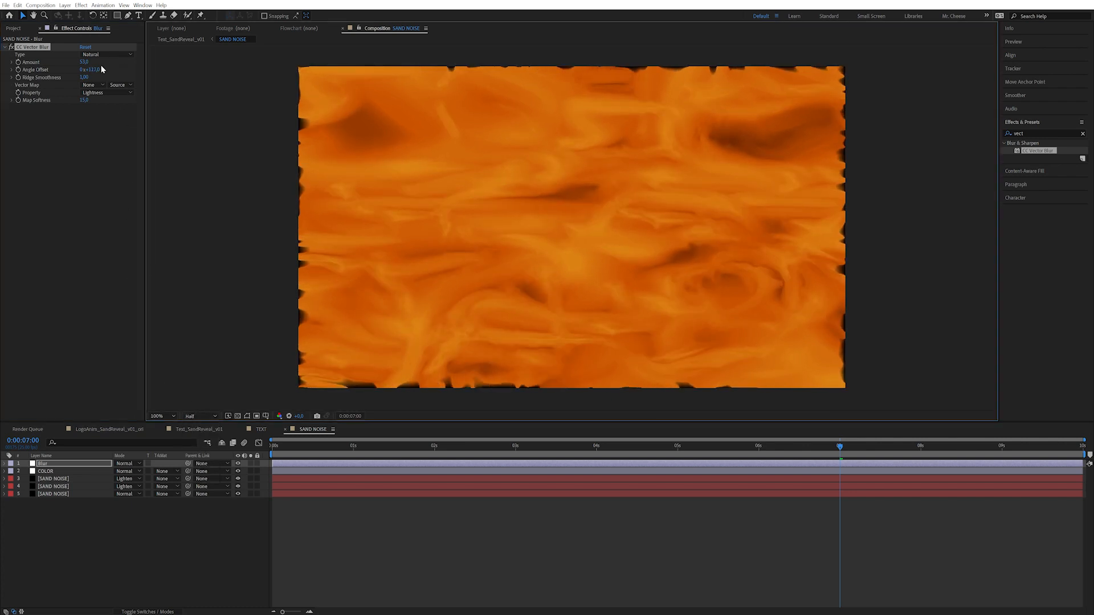
left_click_drag(93, 69, 176, 104)
left_click(84, 61)
type("0")
key("Tab")
key("Tab")
type("0")
key("Return")
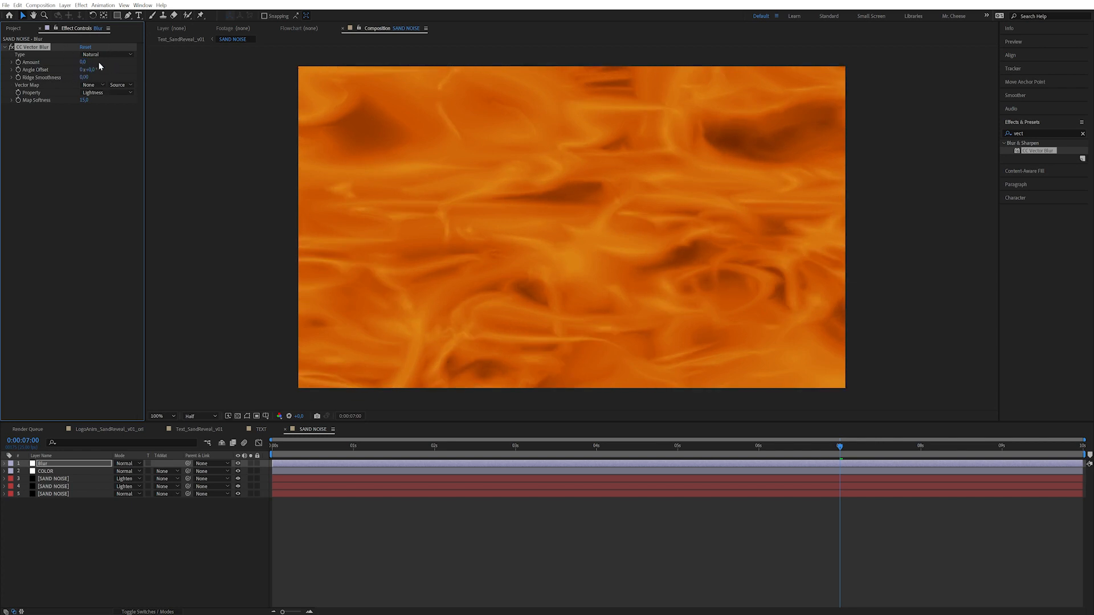
- Raise CC Vector Blur's Amount to about 44 and increase its Angle Offset, Map Softness and Ridge Smoothness
left_click_drag(86, 62, 201, 45)
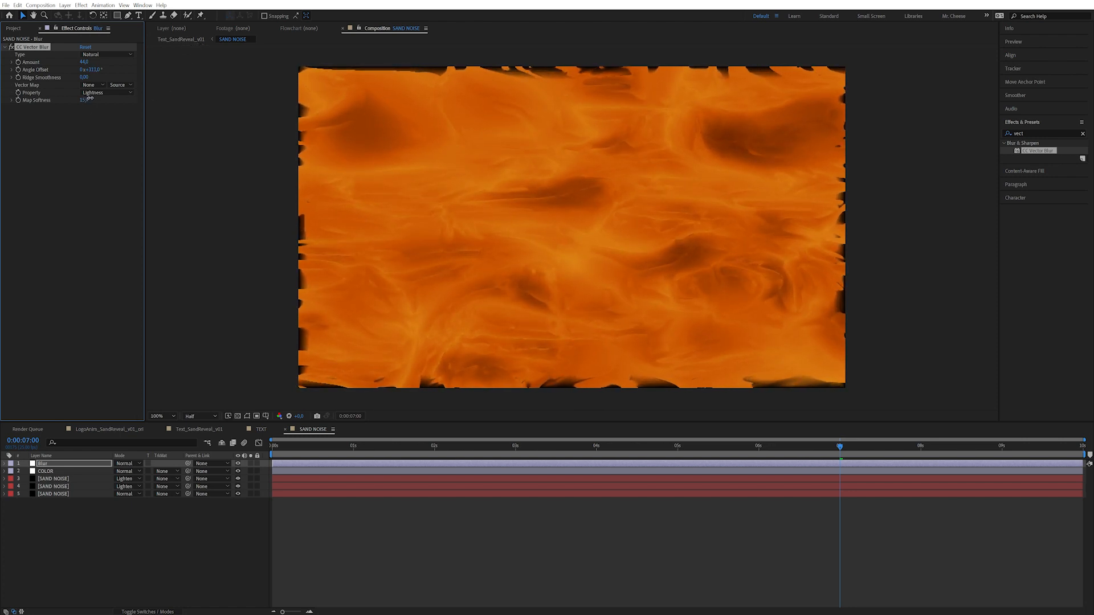
mouse_move(99, 94)
left_mouse_down()
mouse_move(391, 11)
mouse_move(362, 26)
left_mouse_up()
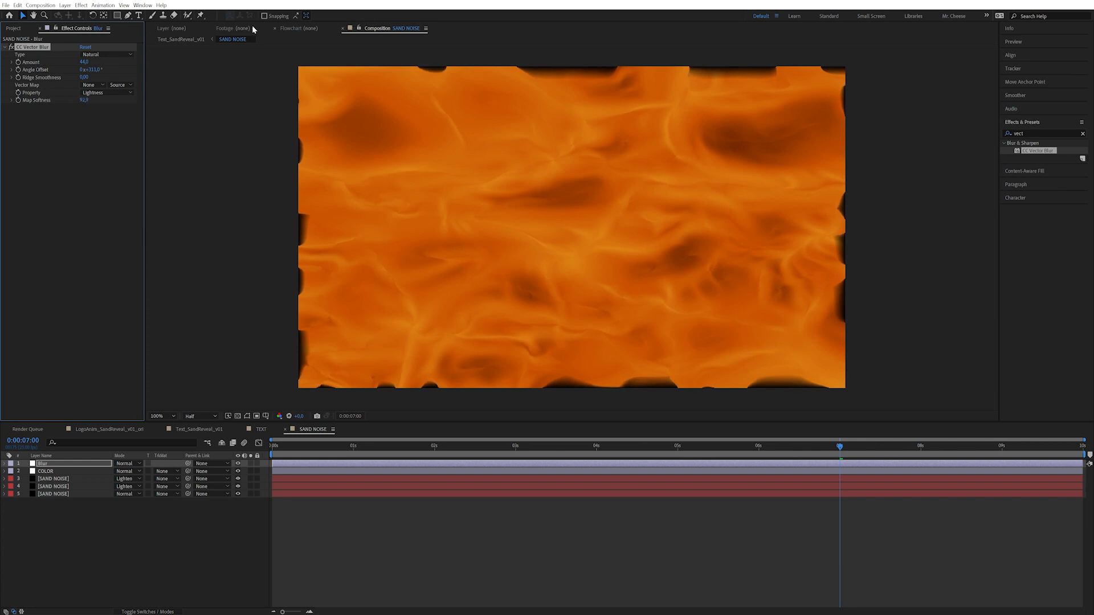
left_click_drag(86, 77, 86, 77)
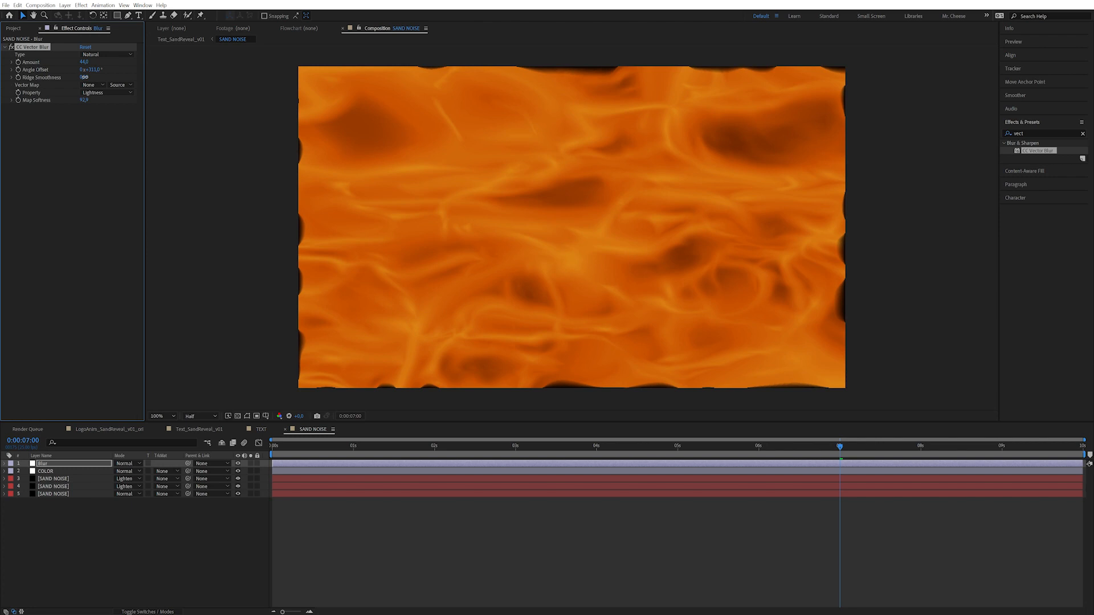
- Compare the sand with the Blur layer hidden and shown, increase the blur Amount to about 127, and scrub through the motion
left_click(238, 464)
left_click(237, 464)
left_click(238, 464)
left_click(237, 464)
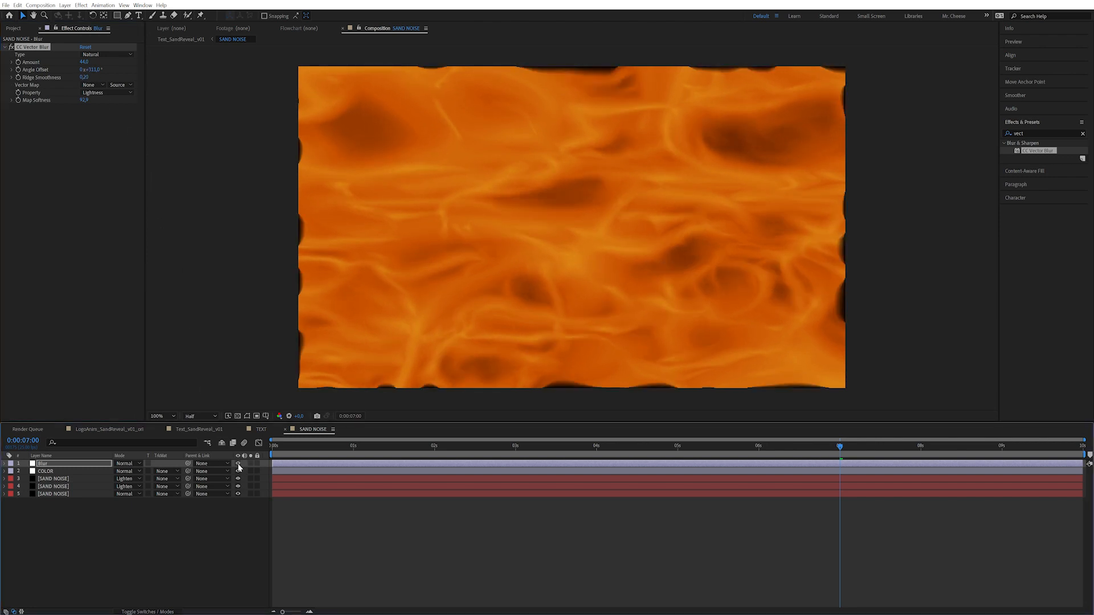
left_click_drag(86, 63, 116, 61)
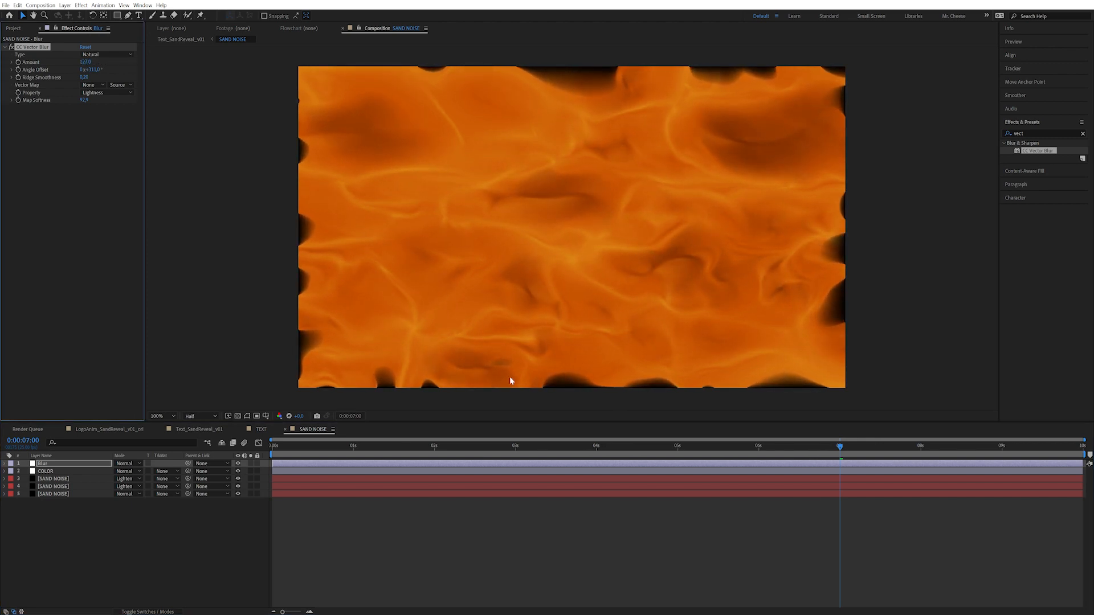
left_click_drag(331, 446, 788, 473)
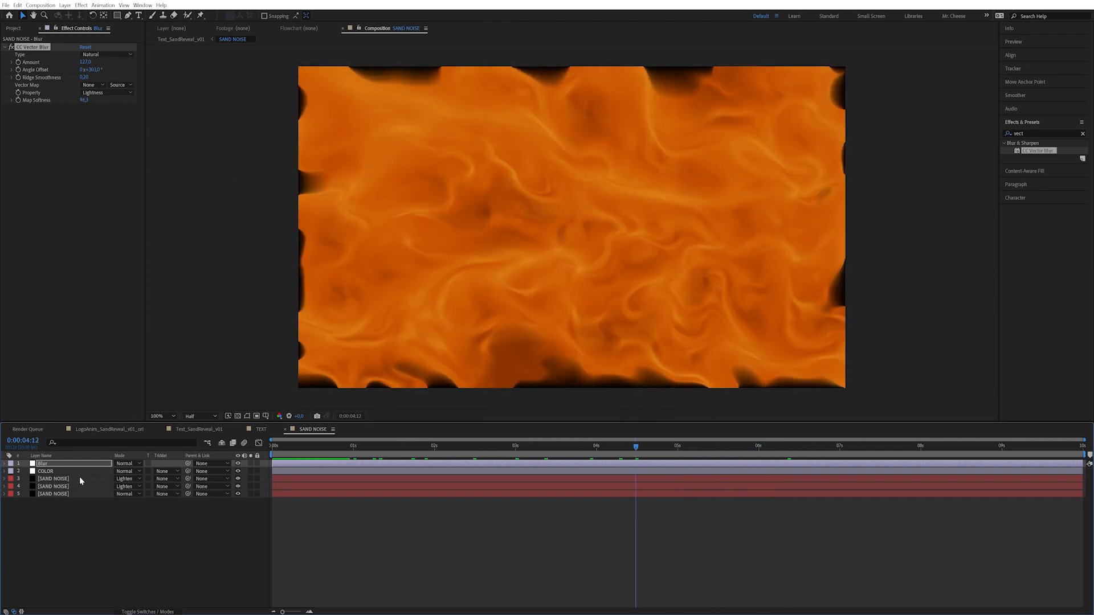
- Reveal the Evolution expressions of the two upper SAND NOISE layers and change the top layer's expression to time*50
left_click(78, 479)
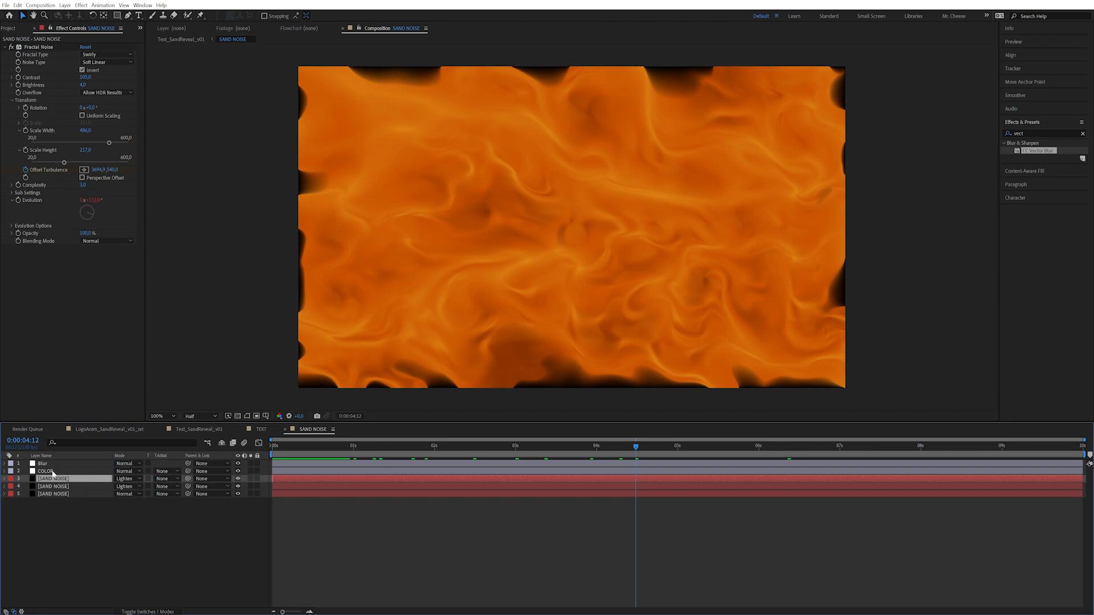
key("e")
key("e")
left_click(66, 509)
key("e")
key("e")
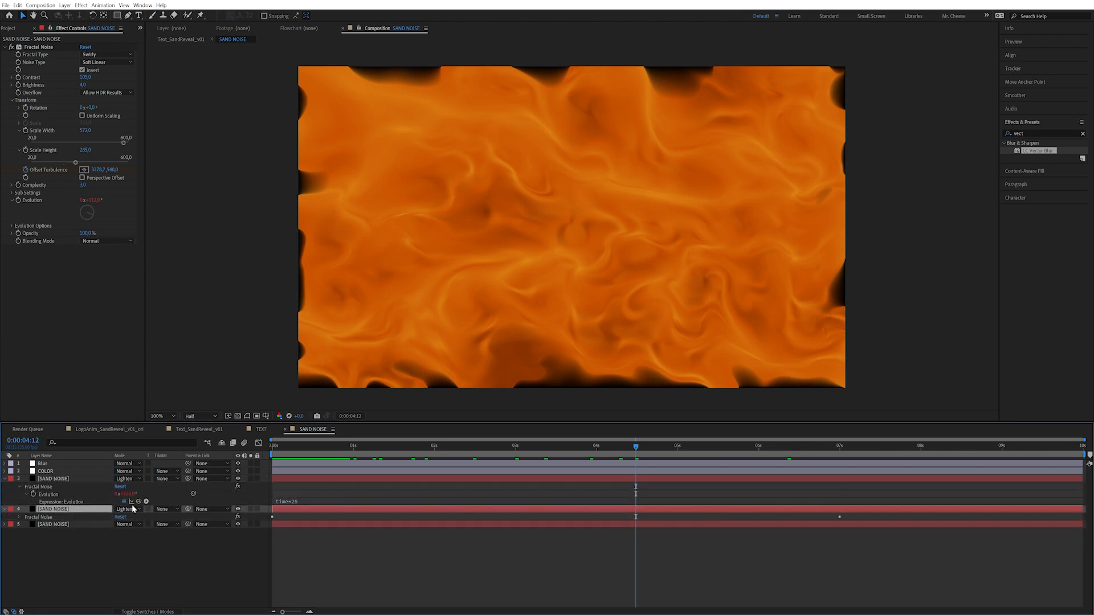
left_click(310, 502)
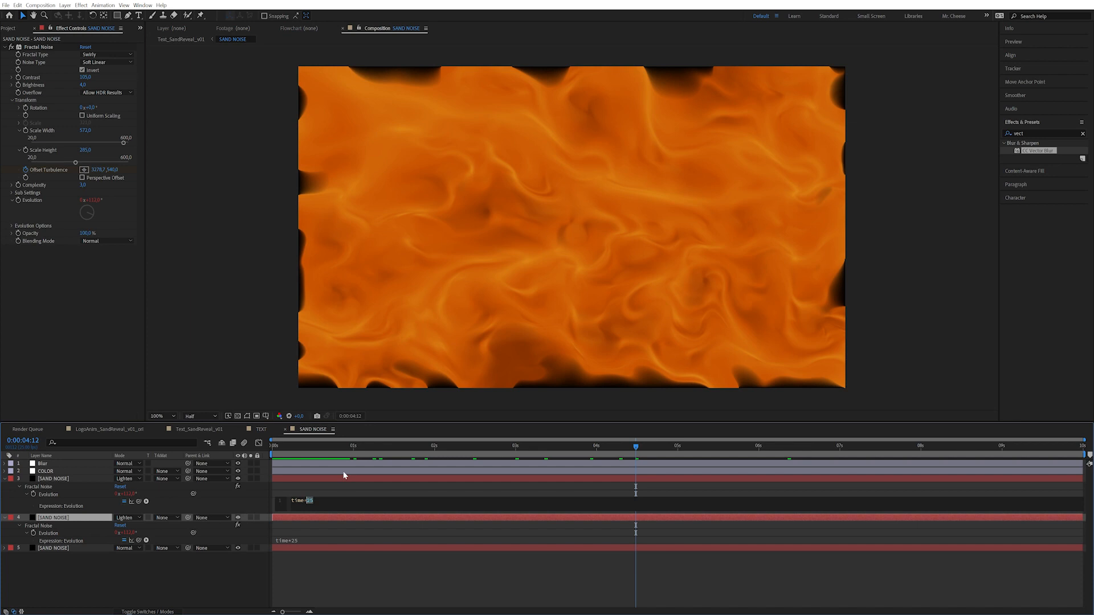
key("KP_Enter")
- Change the Evolution expression of the middle SAND NOISE layer to time*50
left_click(298, 539)
left_click(313, 540)
key("BackSpace")
key("BackSpace")
type("54")
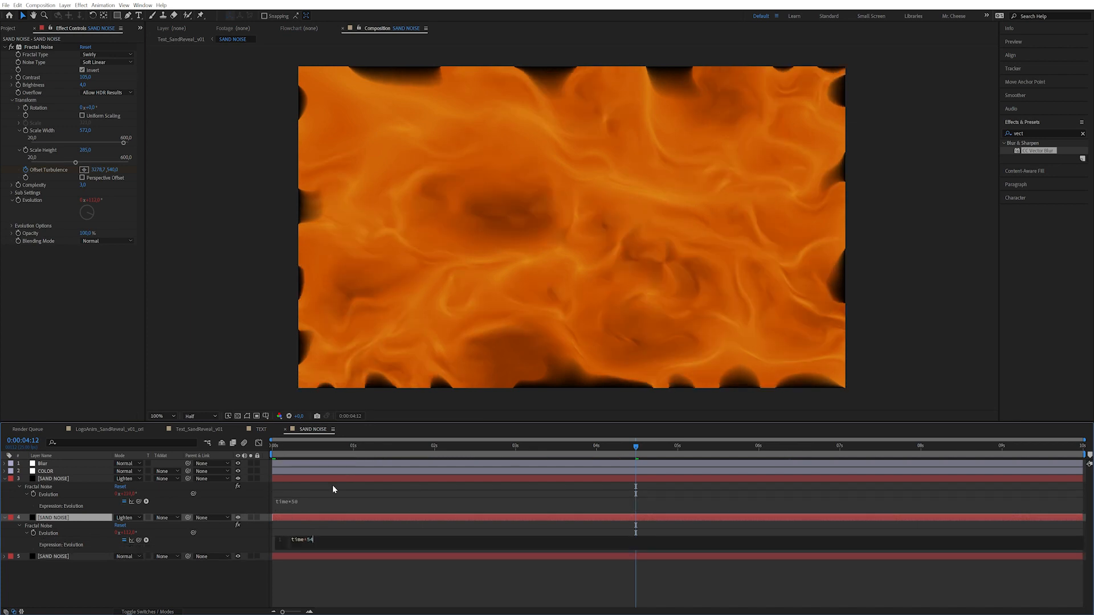
key("BackSpace")
type("0")
key("KP_Enter")
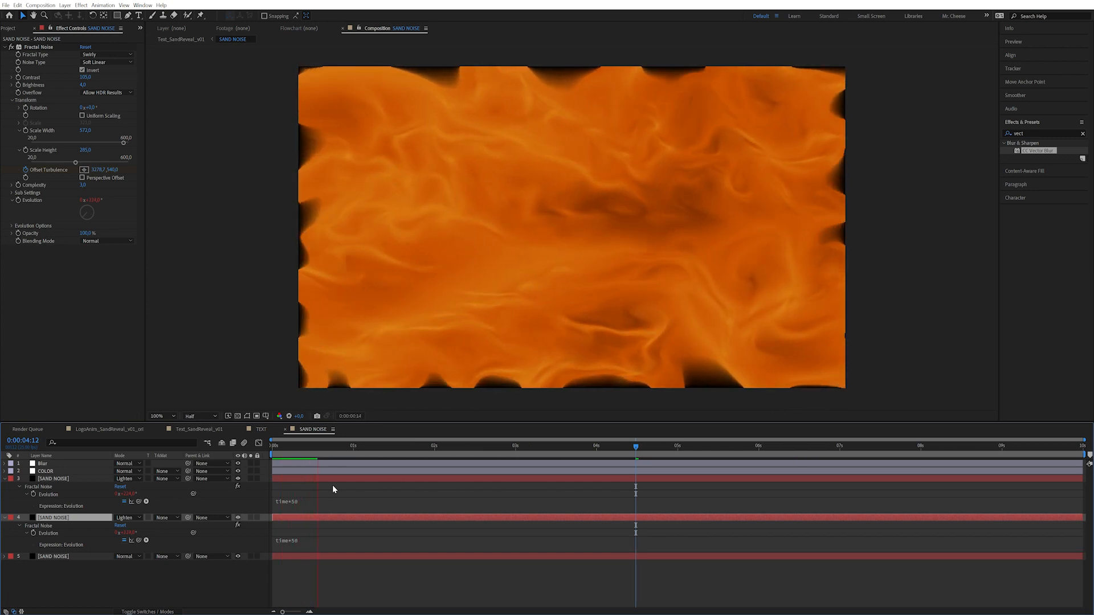
- Preview the faster sand motion from just before 6 seconds
left_click(755, 446)
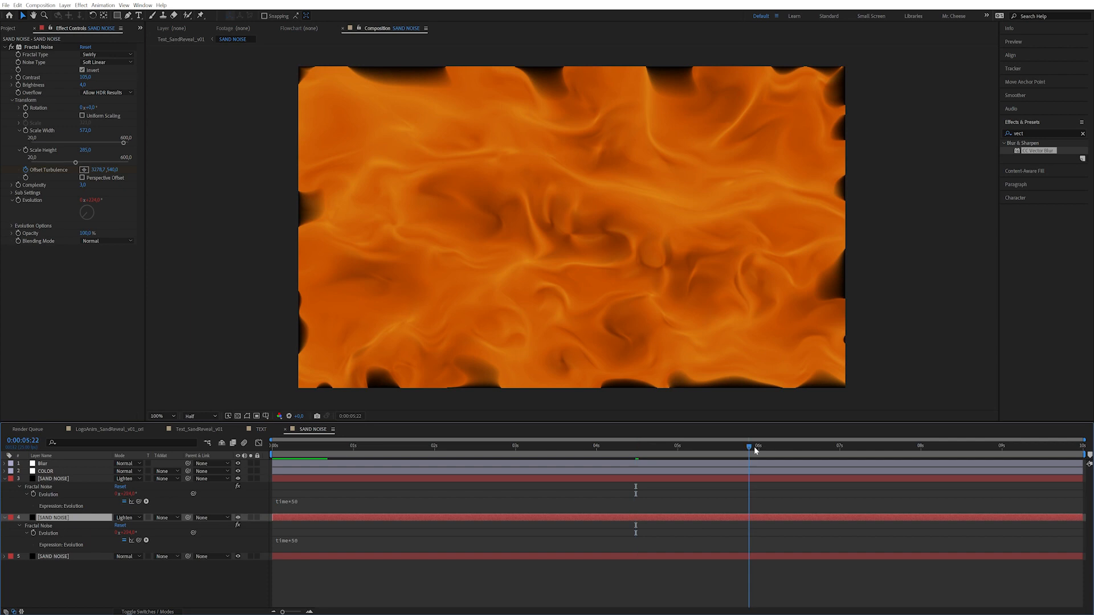
key("space")
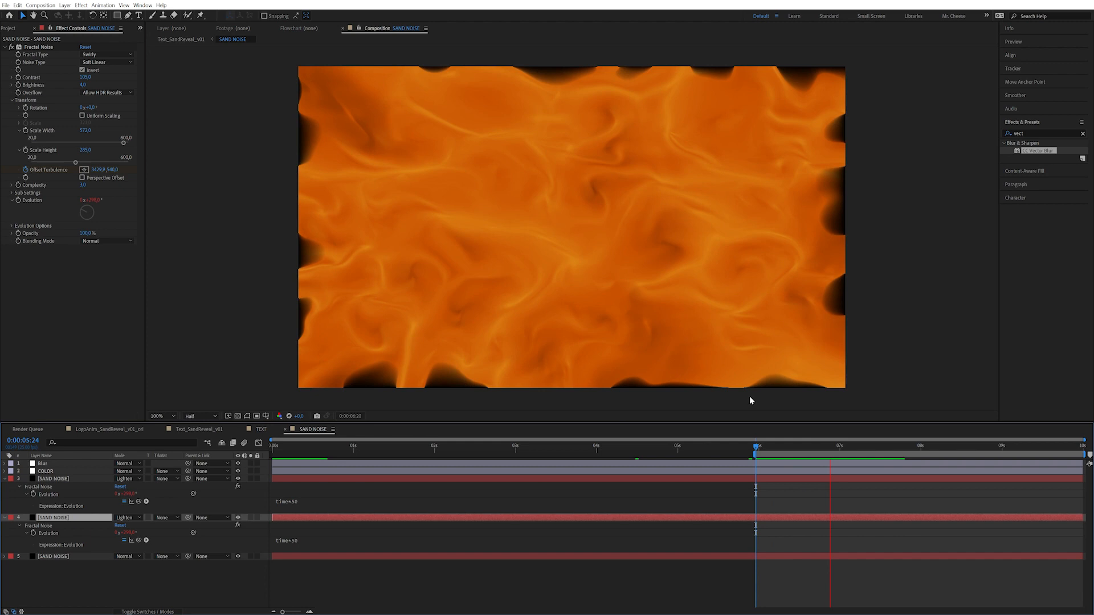
key("space")
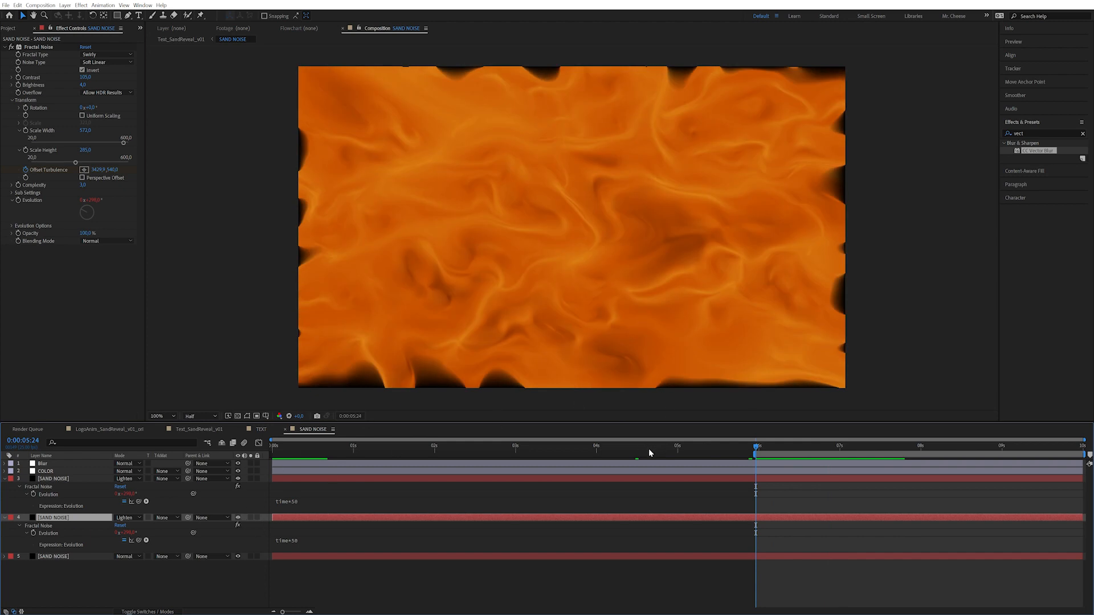
- Return to the first frame, deselect the layers, and open the Text_SandReveal_v01 composition
key("Home")
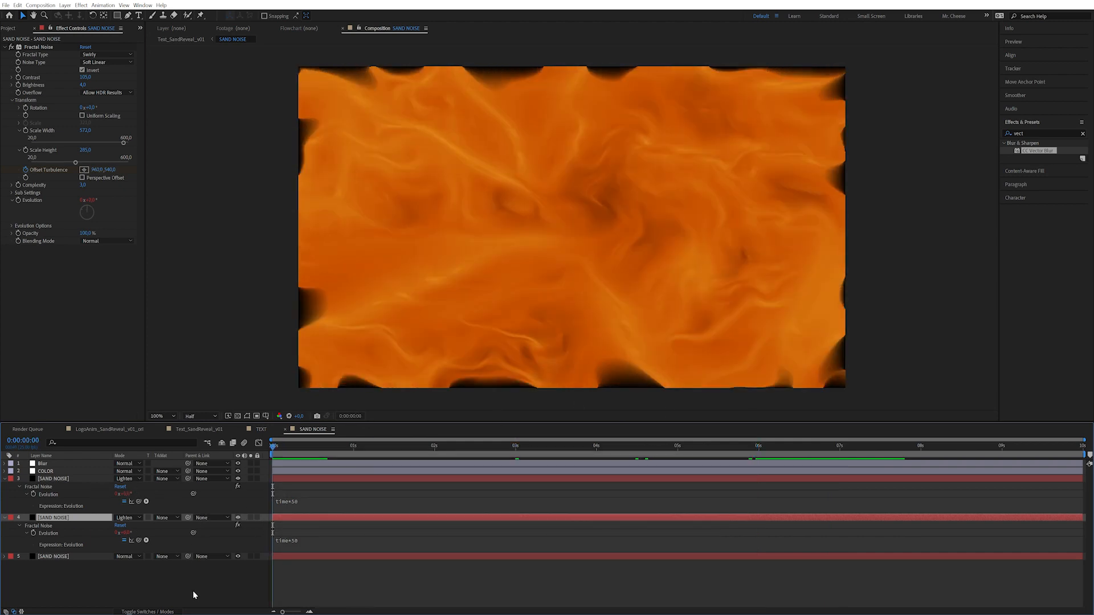
left_click(193, 590)
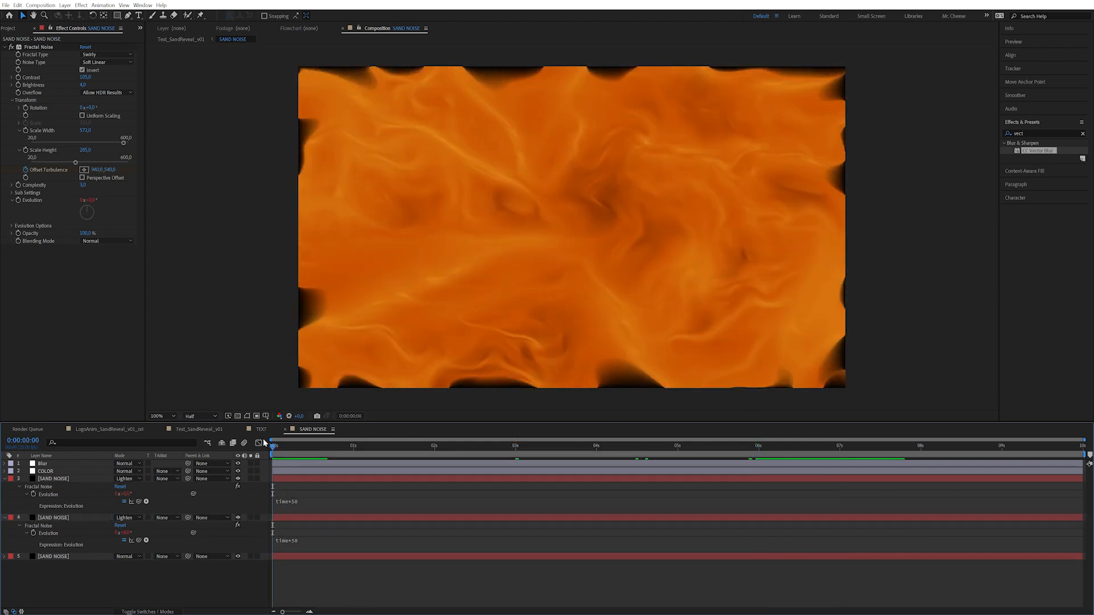
left_click(191, 430)
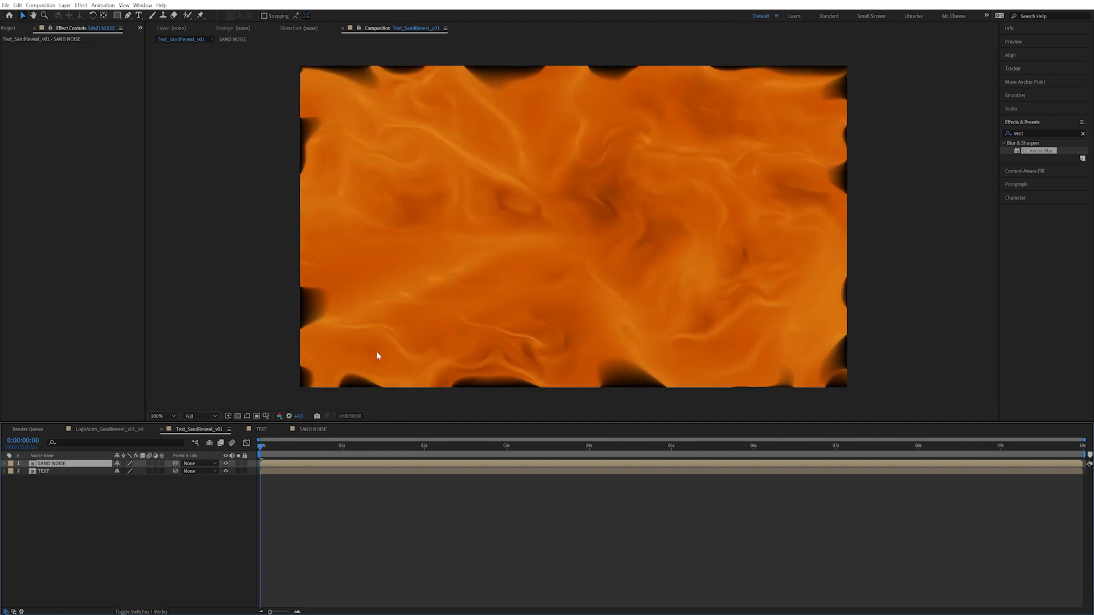
- Move the TEXT layer above SAND NOISE and apply the CC Image Wipe effect to it
mouse_move(59, 471)
left_mouse_down()
mouse_move(73, 519)
mouse_move(74, 462)
left_mouse_up()
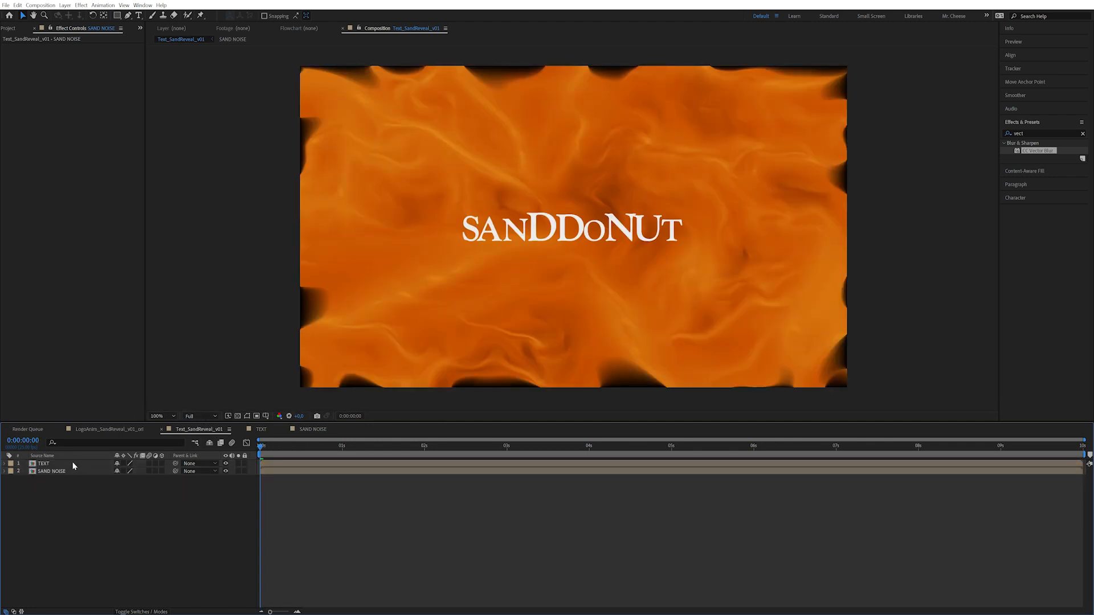
left_click(84, 504)
left_click(63, 466)
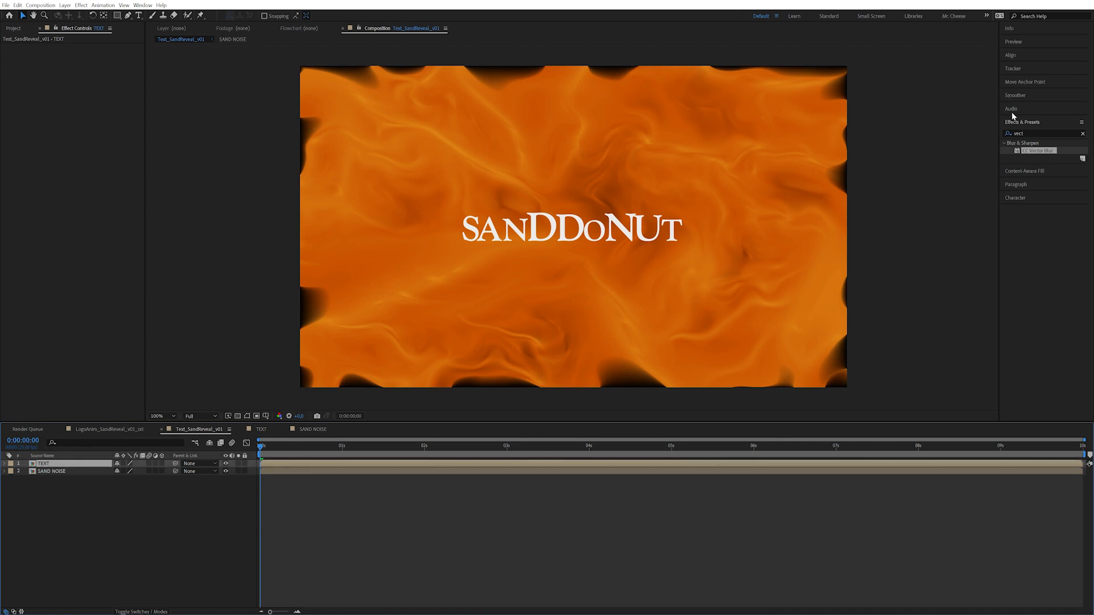
left_click(1031, 133)
type("image")
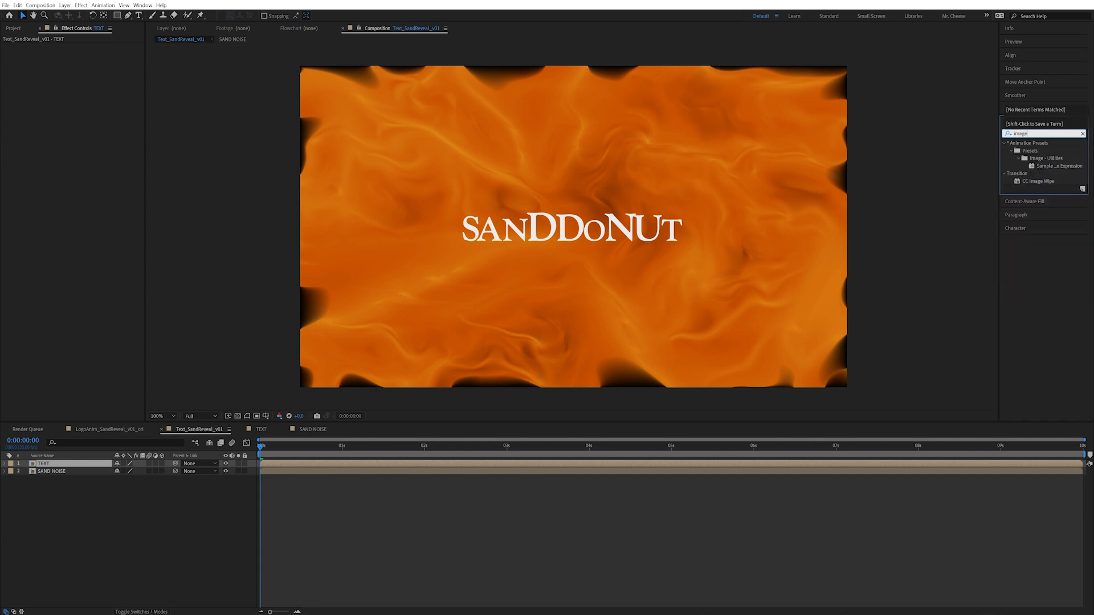
double_click(1037, 181)
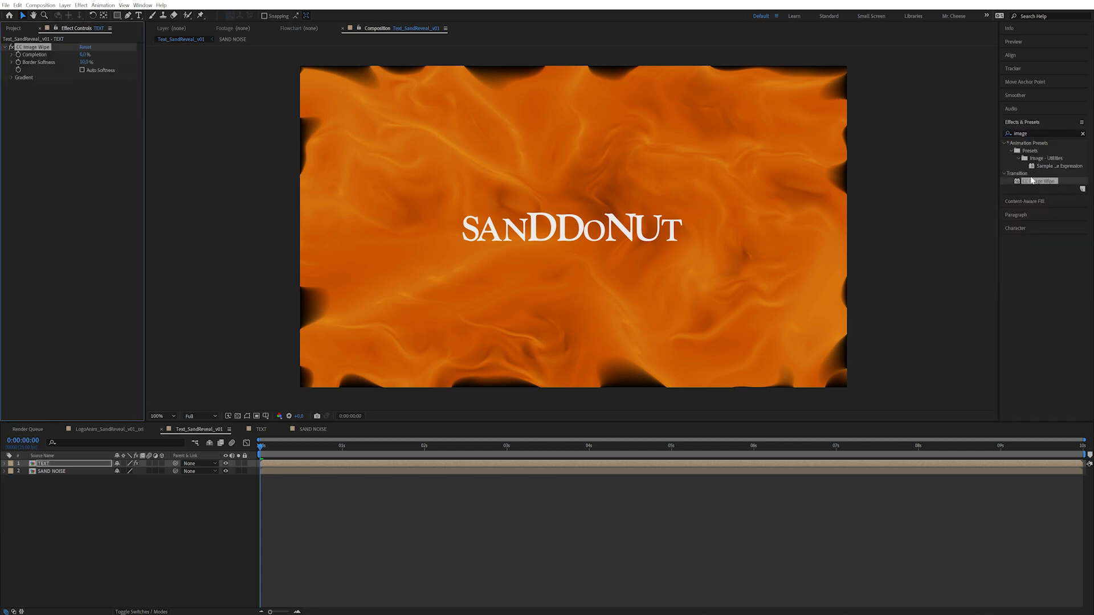
- Set the SAND NOISE layer as the Gradient source of the TEXT layer's CC Image Wipe and test its Completion
left_click(13, 78)
left_click(93, 85)
left_click(112, 115)
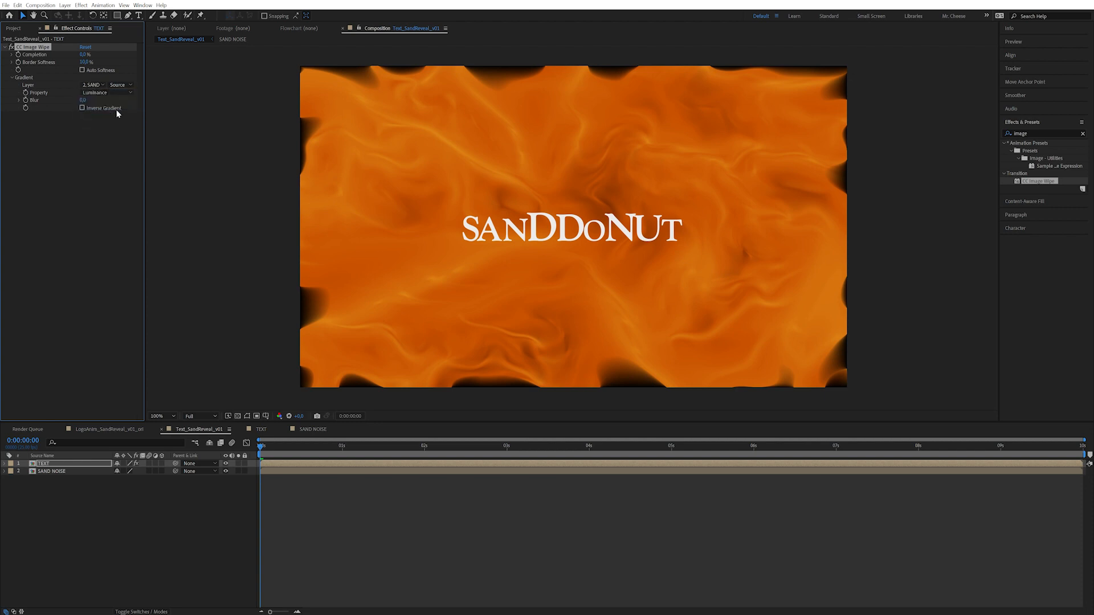
left_click_drag(100, 56, 56, 57)
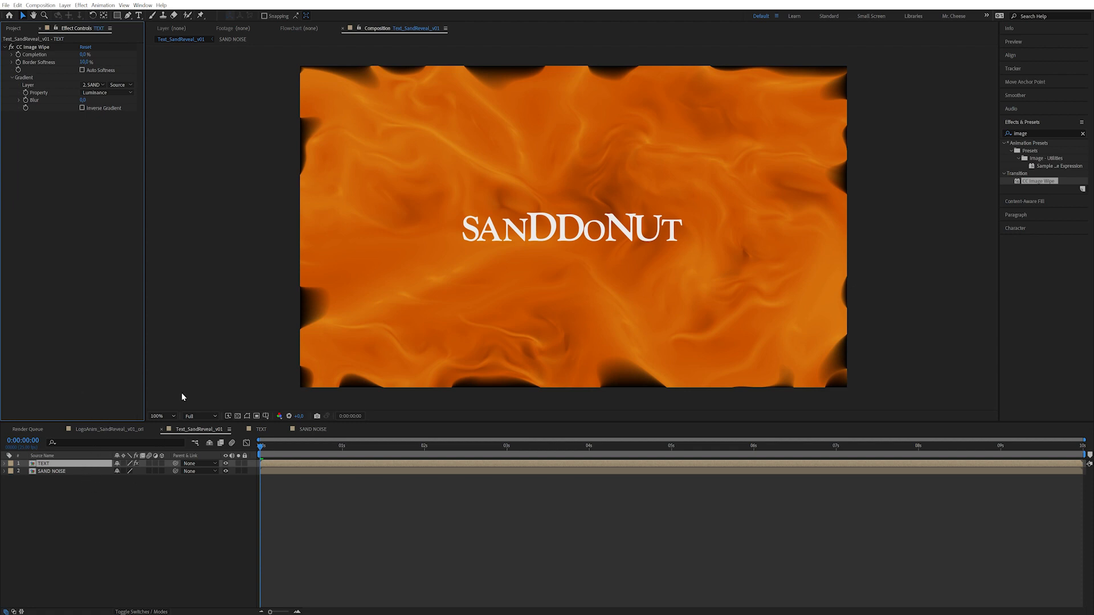
- Place a duplicate of SAND NOISE above the TEXT layer and hide the original SAND NOISE layer beneath it
left_click(67, 493)
left_click(179, 470)
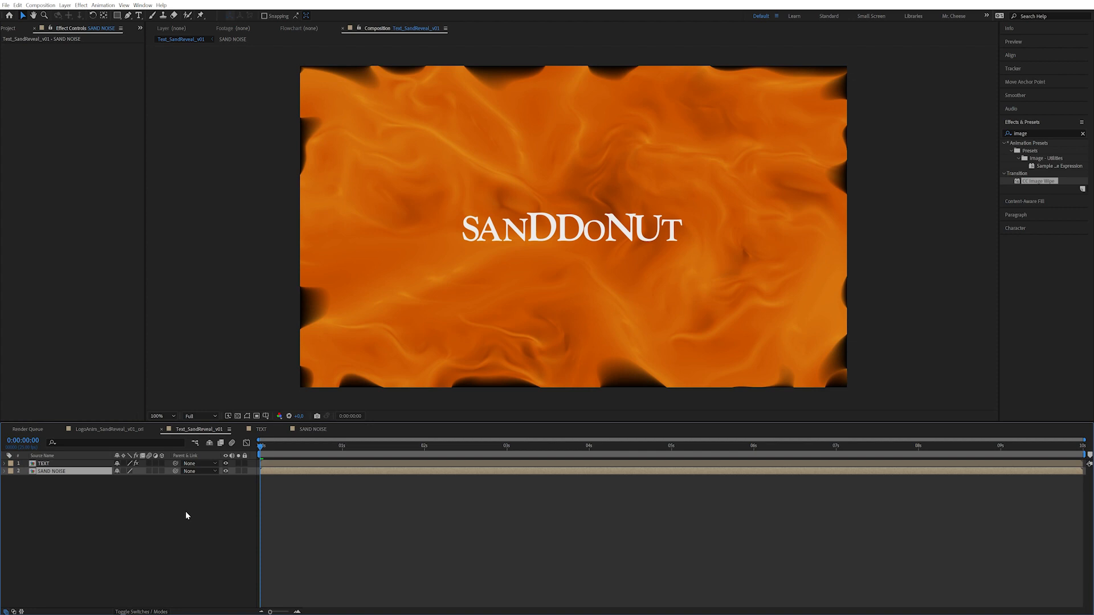
key("ctrl+d")
left_click_drag(76, 472, 78, 461)
left_click(89, 479)
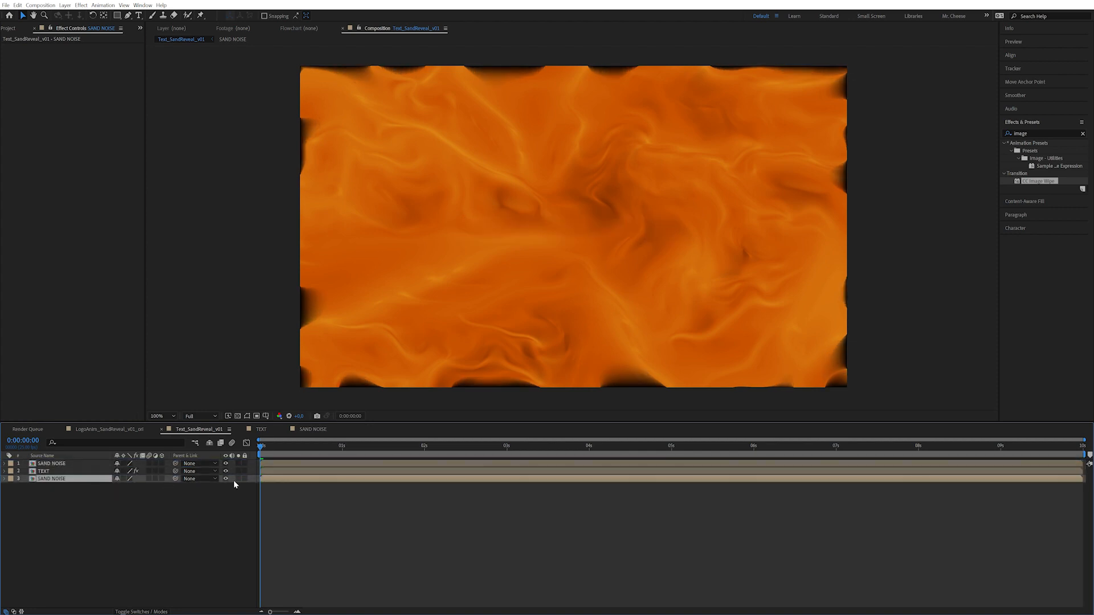
- Draw a wide rectangular mask around the SAND DONUT text on the uppermost SAND NOISE layer, hiding that layer while drawing and showing it again
left_click(52, 464)
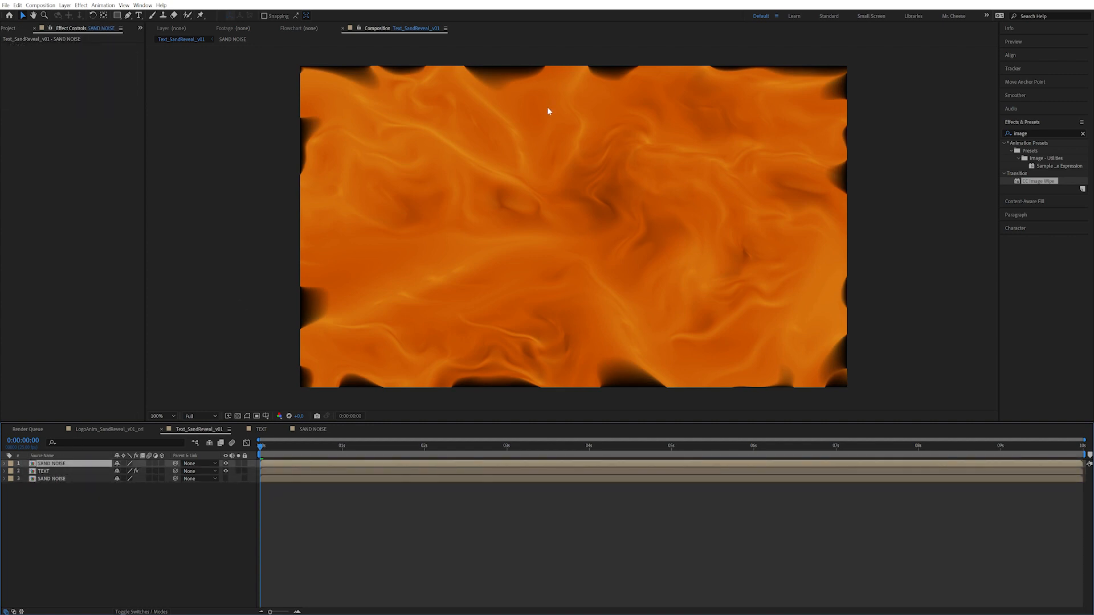
left_click(117, 15)
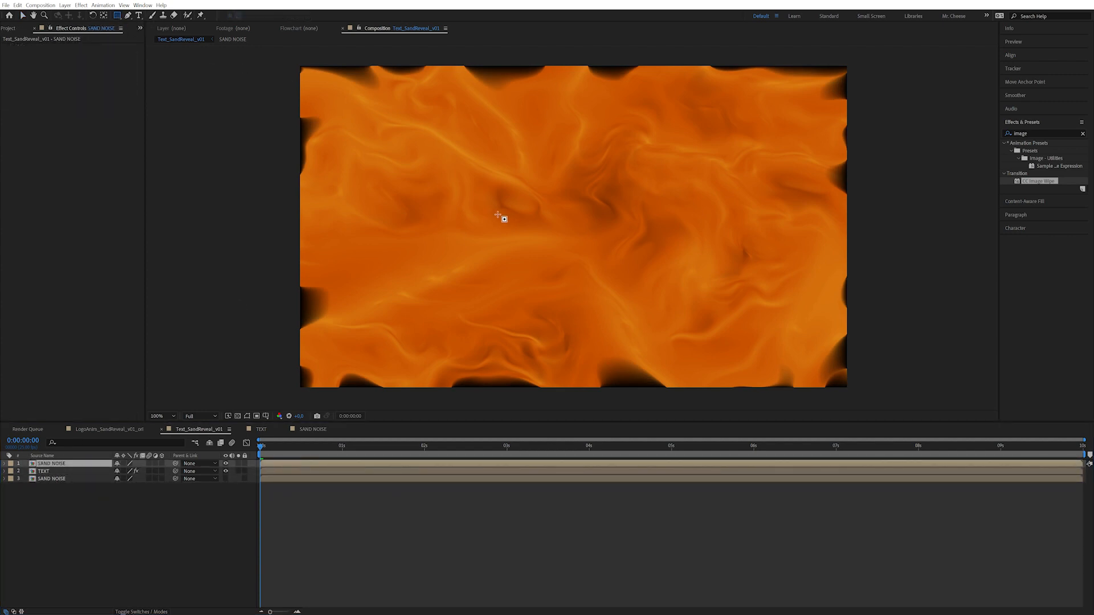
left_click(226, 464)
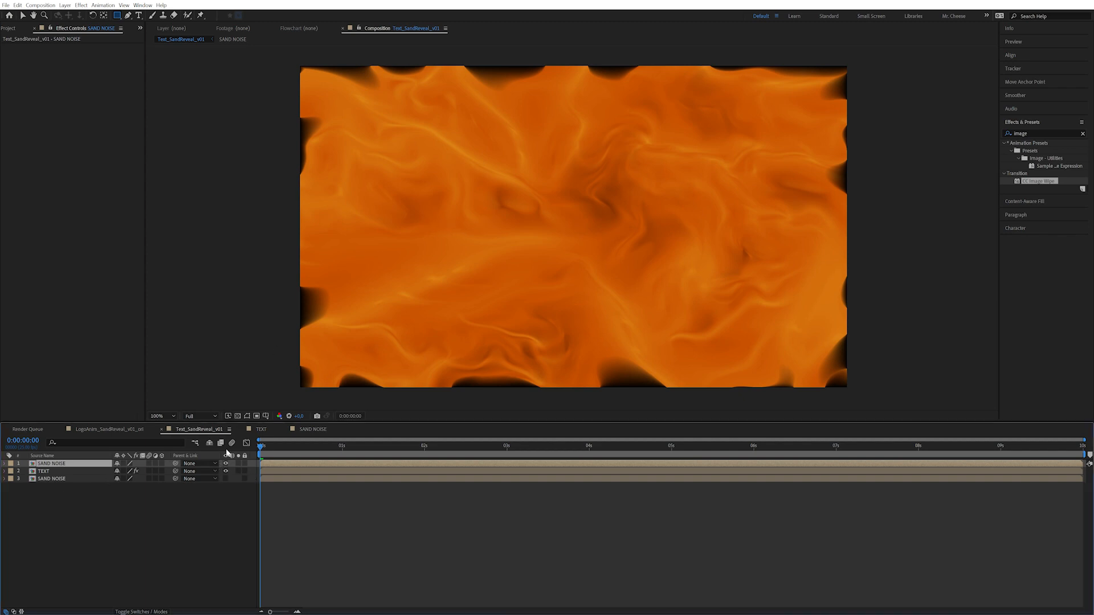
left_click(225, 463)
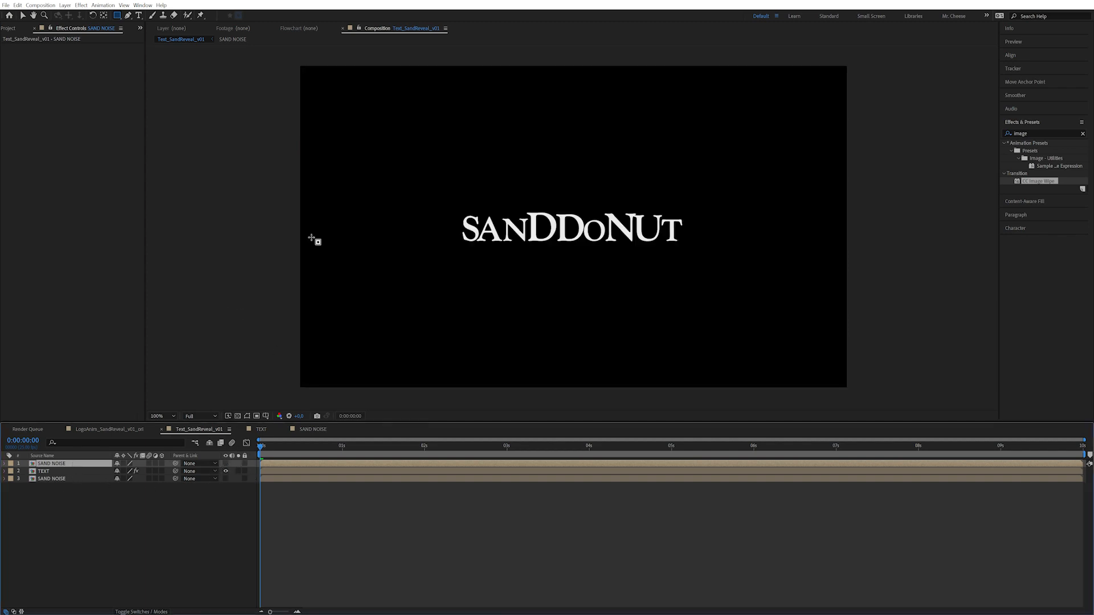
mouse_move(399, 203)
left_mouse_down()
mouse_move(677, 254)
mouse_move(758, 254)
mouse_move(748, 255)
left_mouse_up()
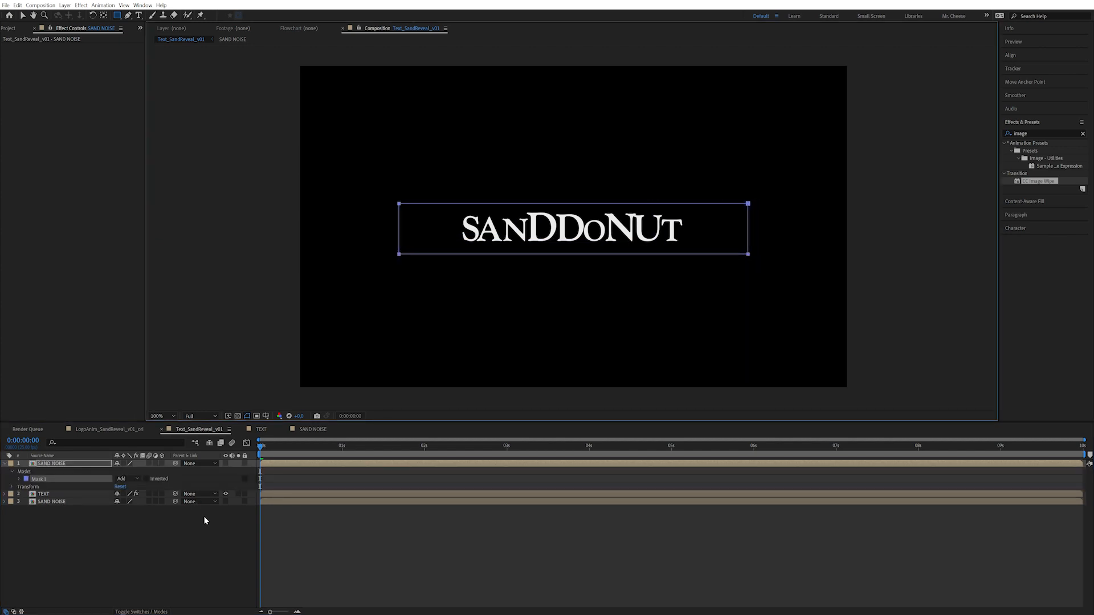
left_click(225, 464)
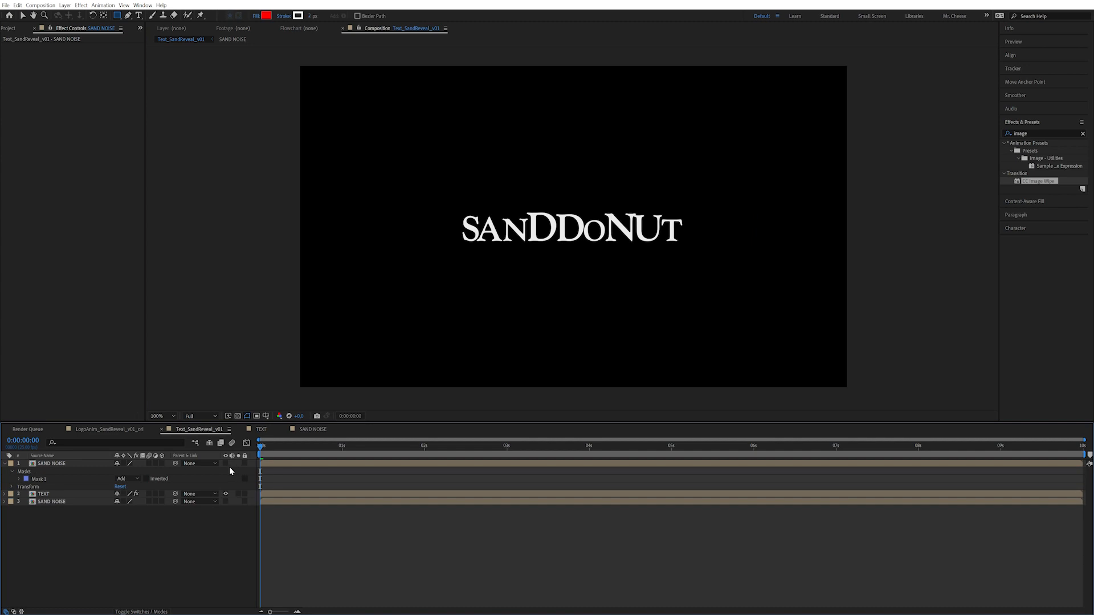
- Unlink the Mask Feather of Mask 1 and set it to about 666 pixels horizontally and 232 pixels vertically
left_click(19, 480)
left_click_drag(136, 493, 296, 455)
left_click(116, 494)
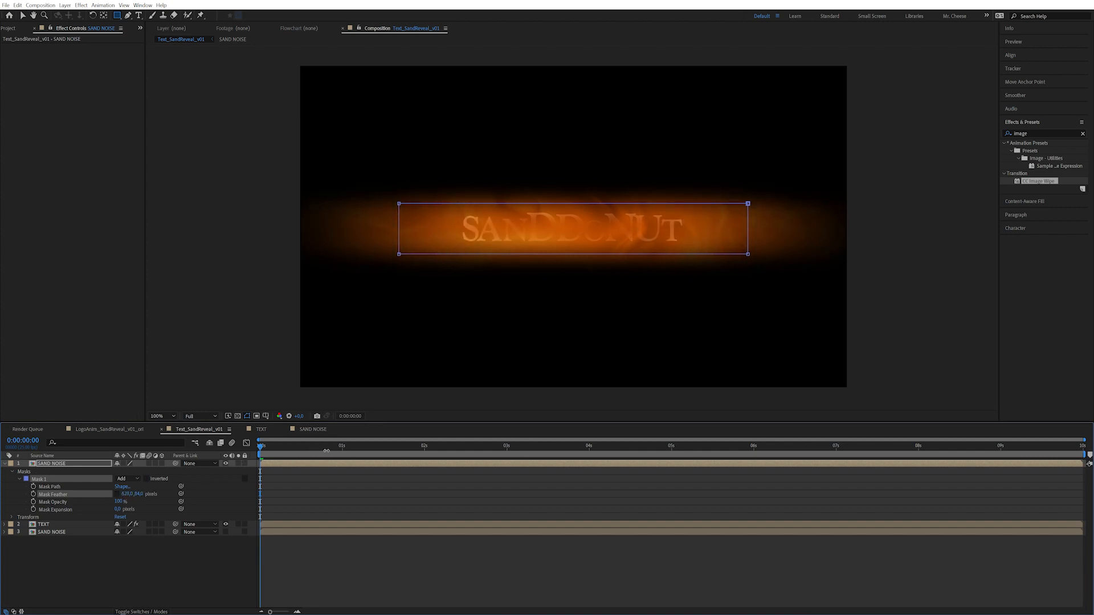
left_click_drag(147, 494, 161, 495)
left_click(197, 467)
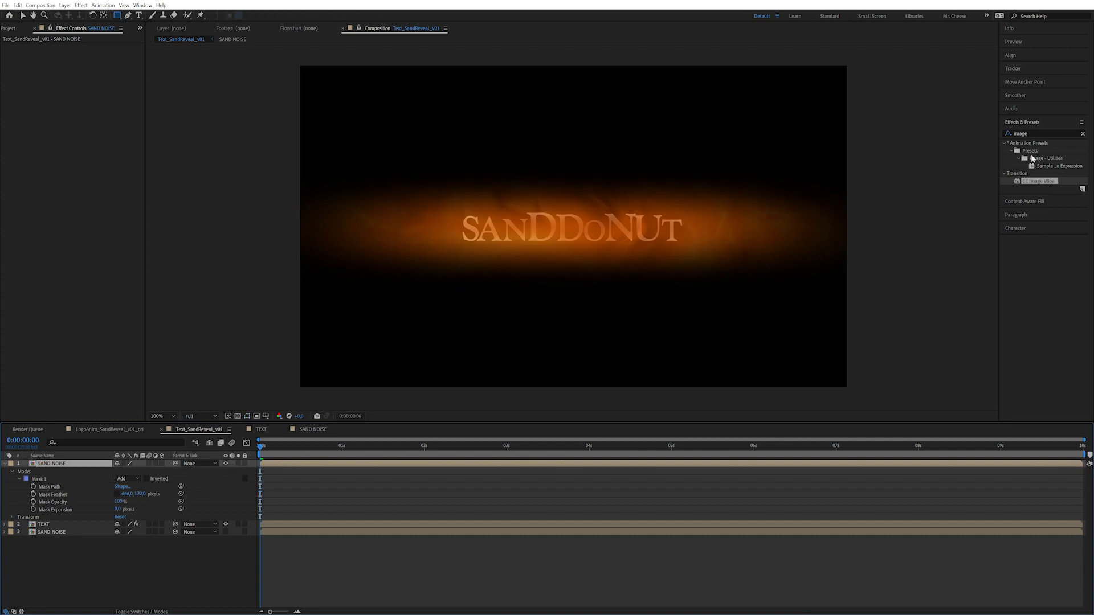
- Apply the Turbulent Displace effect to the masked SAND NOISE layer
left_click(1038, 131)
type("turb")
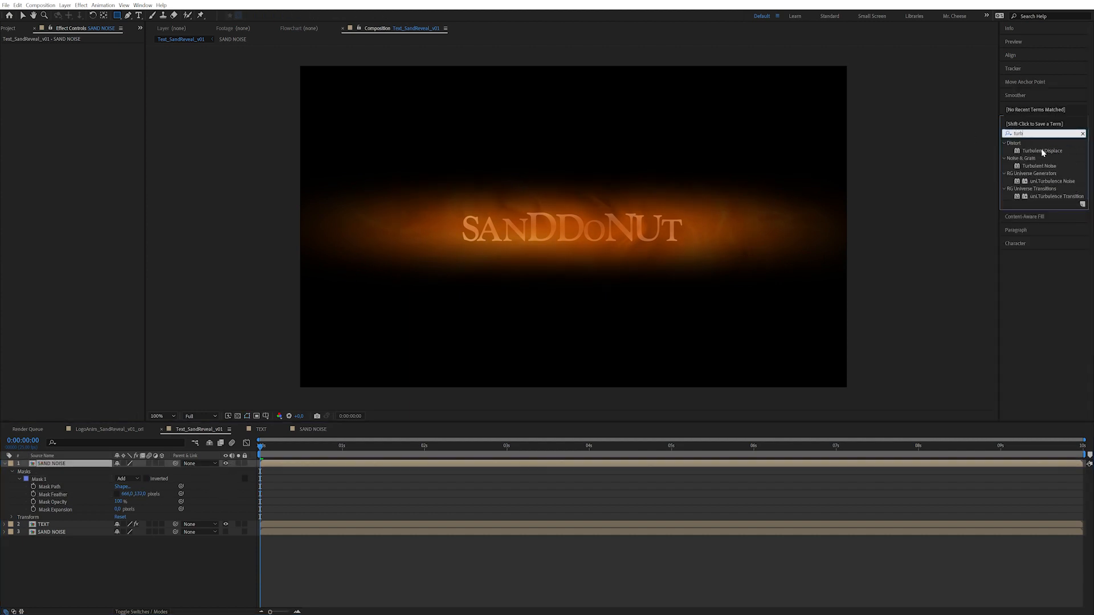
double_click(1042, 151)
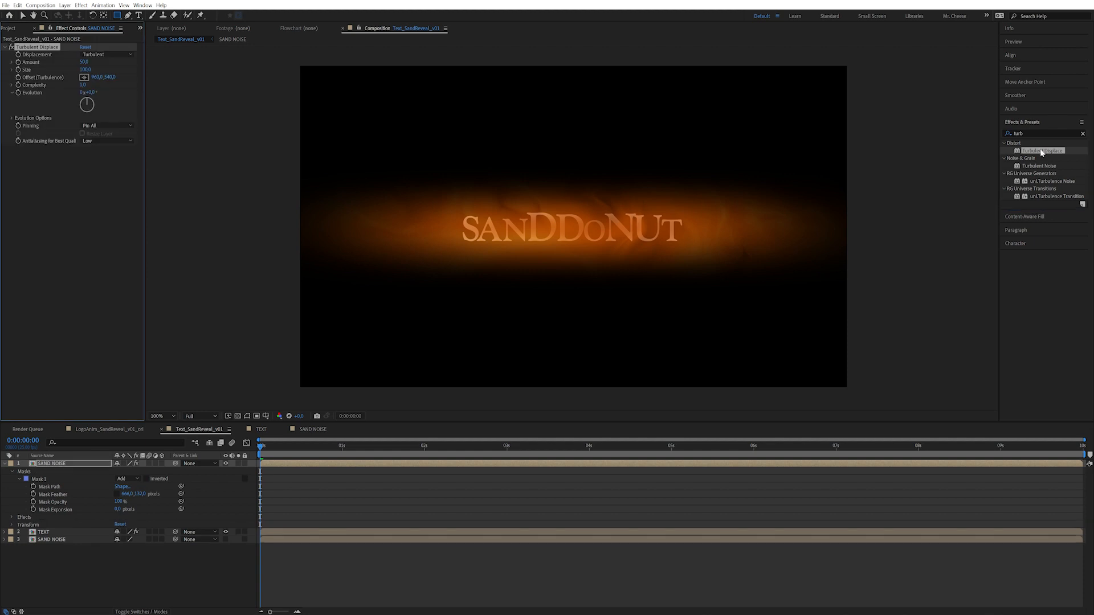
- Lower the composition preview resolution to Half and scrub to 0:00:02:00 to check the displaced sand
left_click_drag(293, 446, 488, 446)
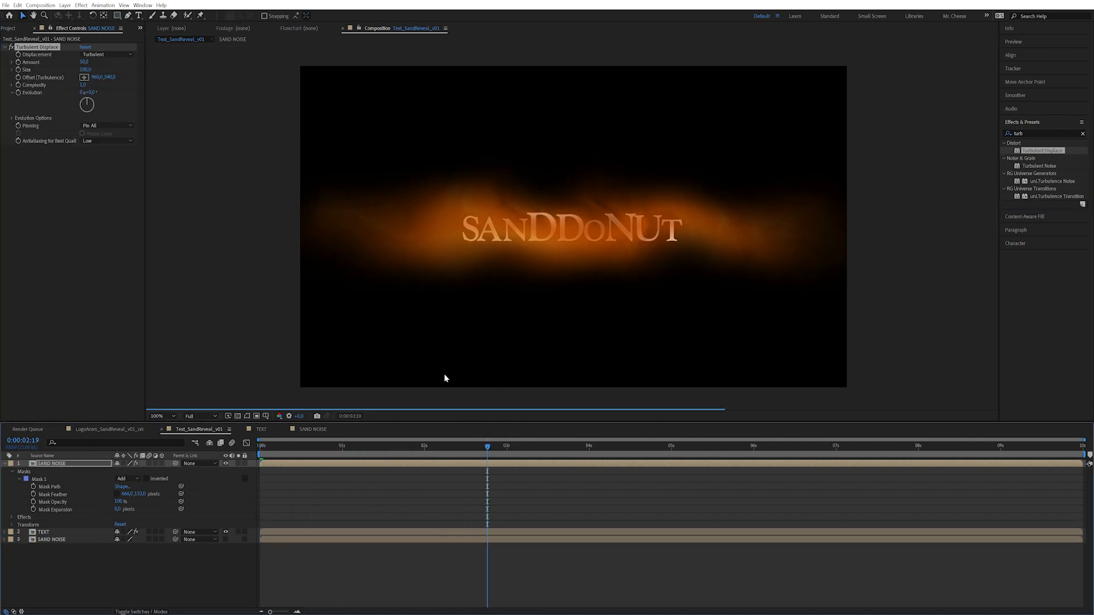
left_click(215, 416)
left_click(206, 449)
left_click_drag(353, 452, 425, 453)
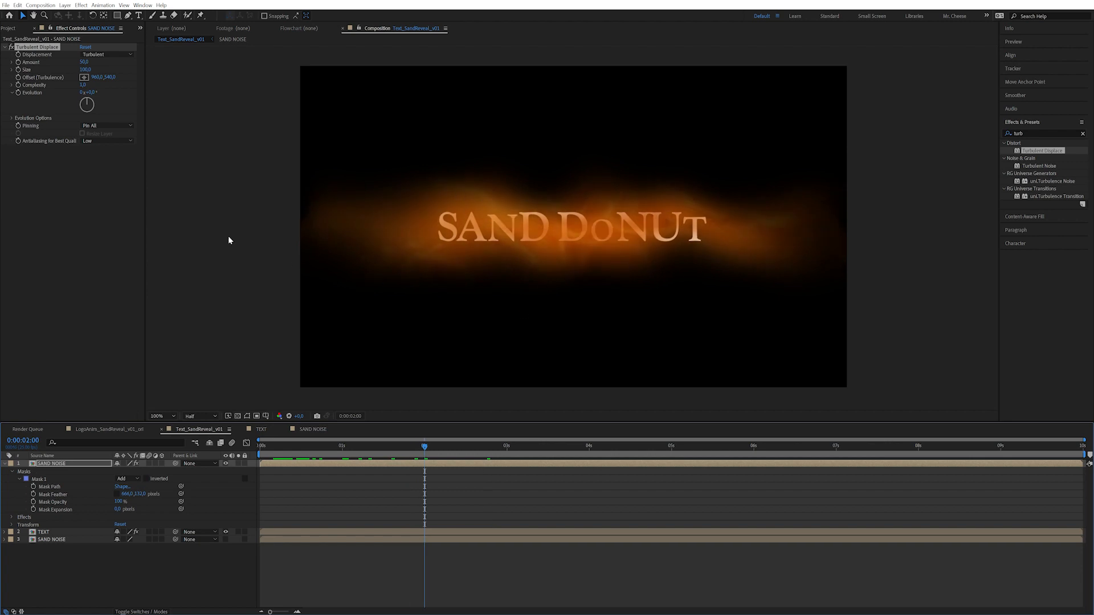
- Apply the UnMult effect to the masked SAND NOISE layer and toggle it off and on to compare
left_click(1026, 134)
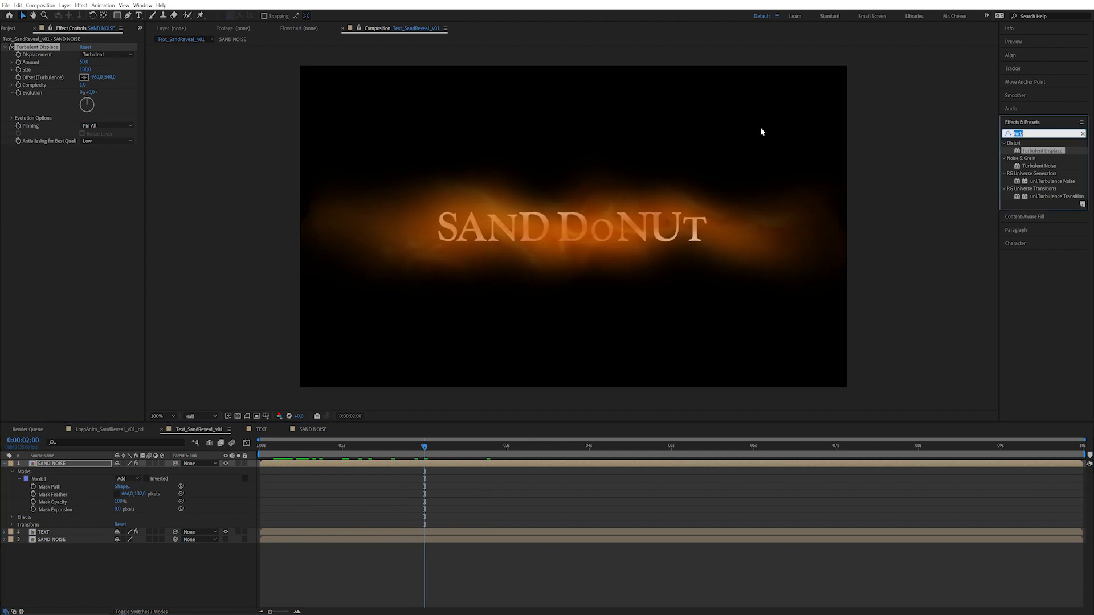
type("unm")
double_click(1029, 196)
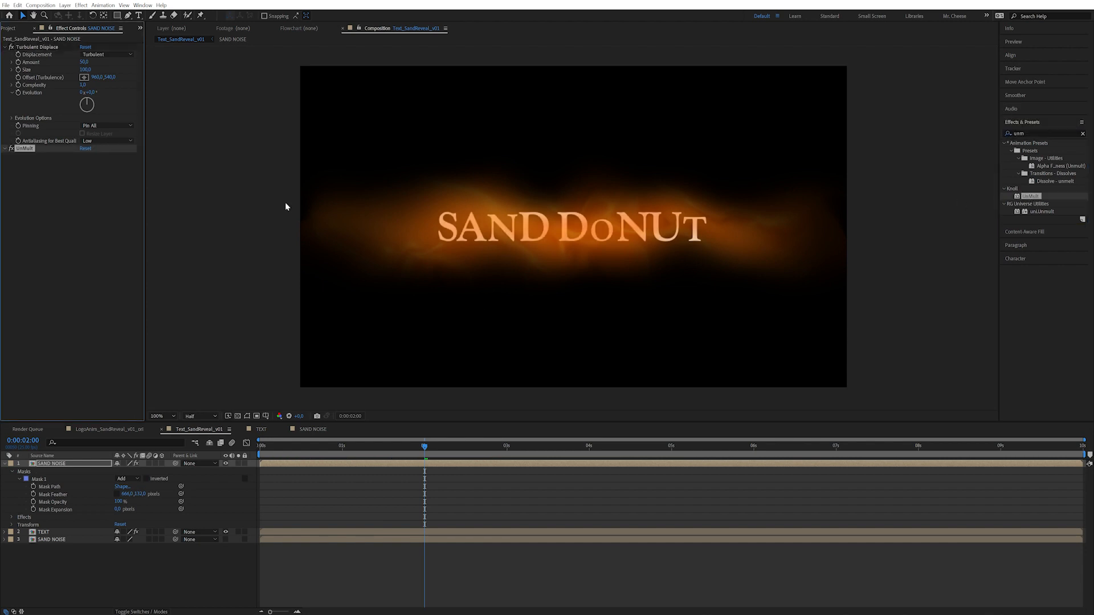
left_click(11, 148)
left_click(12, 149)
left_click(13, 149)
left_click(13, 148)
- Apply CC Image Wipe to the masked SAND NOISE layer with the hidden SAND NOISE layer 3 as its Gradient source
double_click(1043, 131)
type("imag")
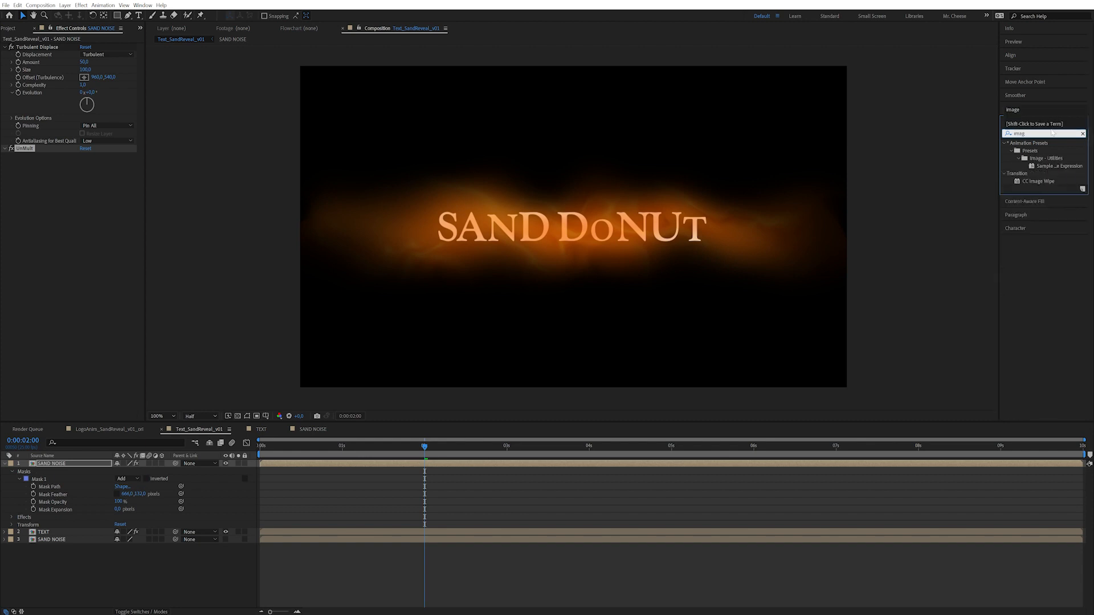
double_click(1044, 181)
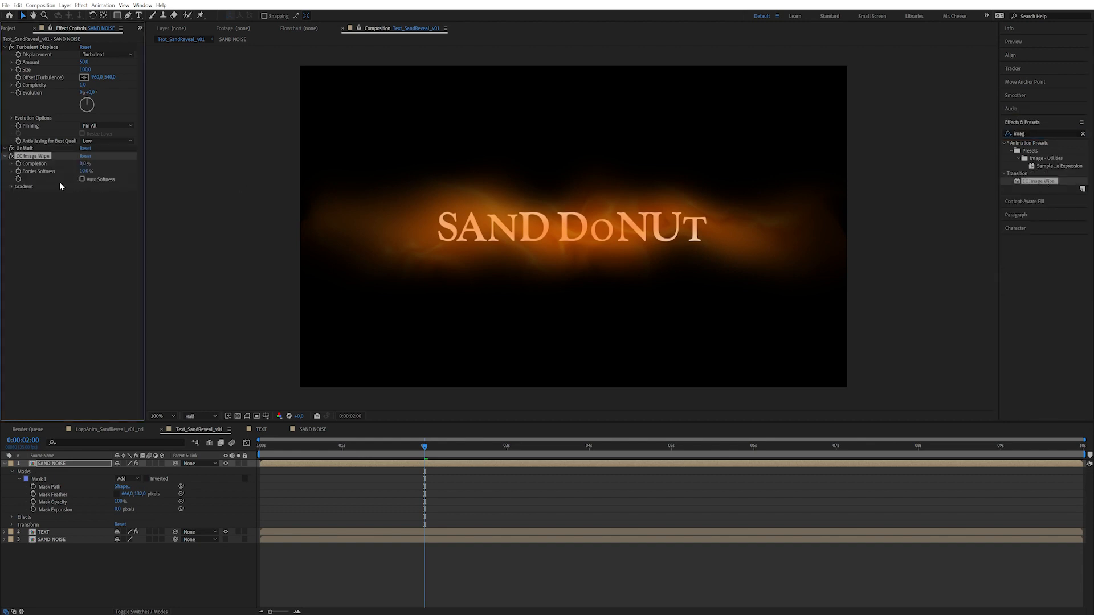
left_click(13, 187)
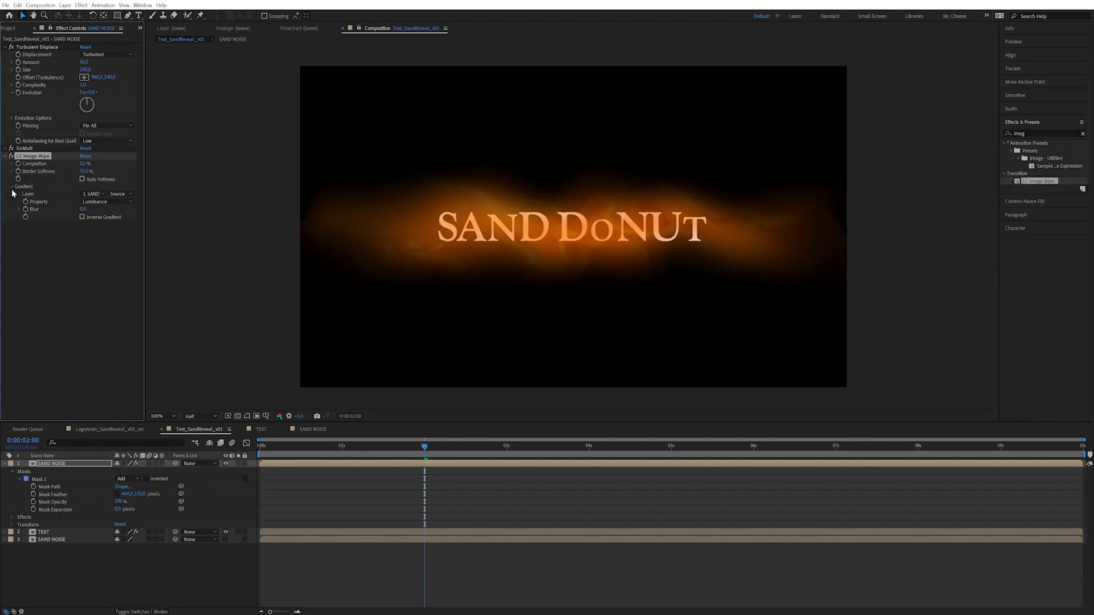
left_click(94, 194)
left_click(113, 233)
left_click(50, 534)
left_click(60, 541)
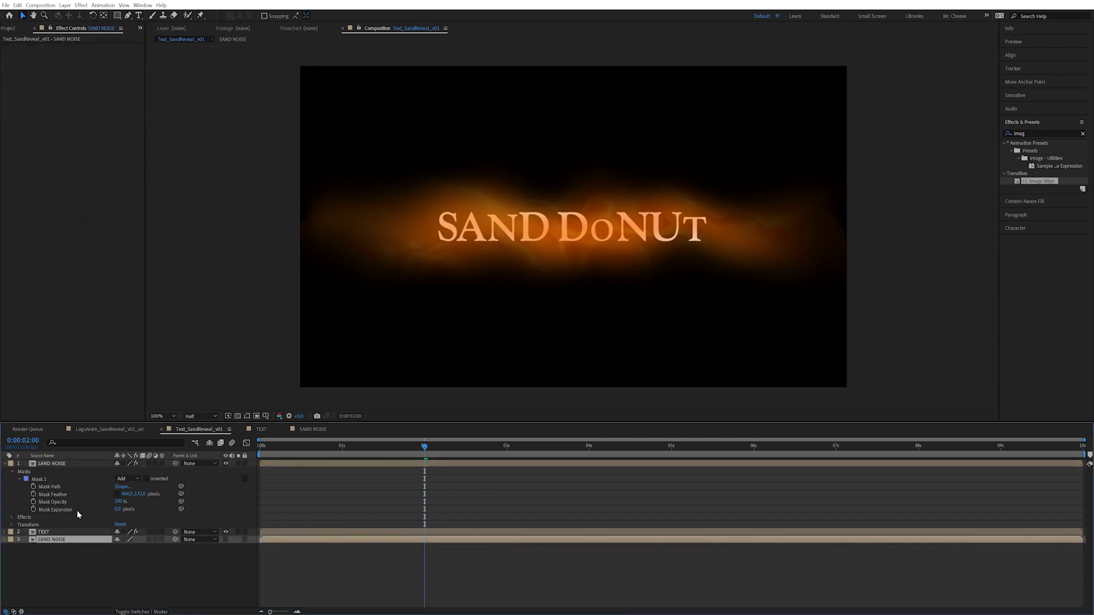
left_click(66, 463)
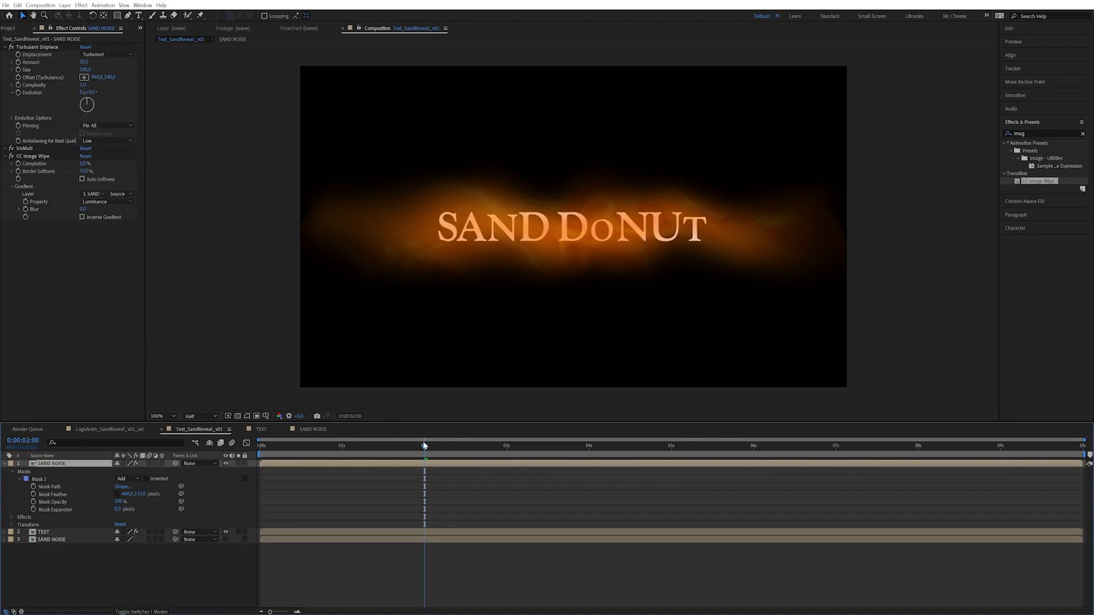
- Hide the TEXT layer and keyframe the masked sand layer's CC Image Wipe Completion at 57% on the first frame
mouse_move(430, 448)
left_mouse_down()
mouse_move(410, 448)
mouse_move(452, 448)
left_mouse_up()
left_click_drag(84, 164, 111, 156)
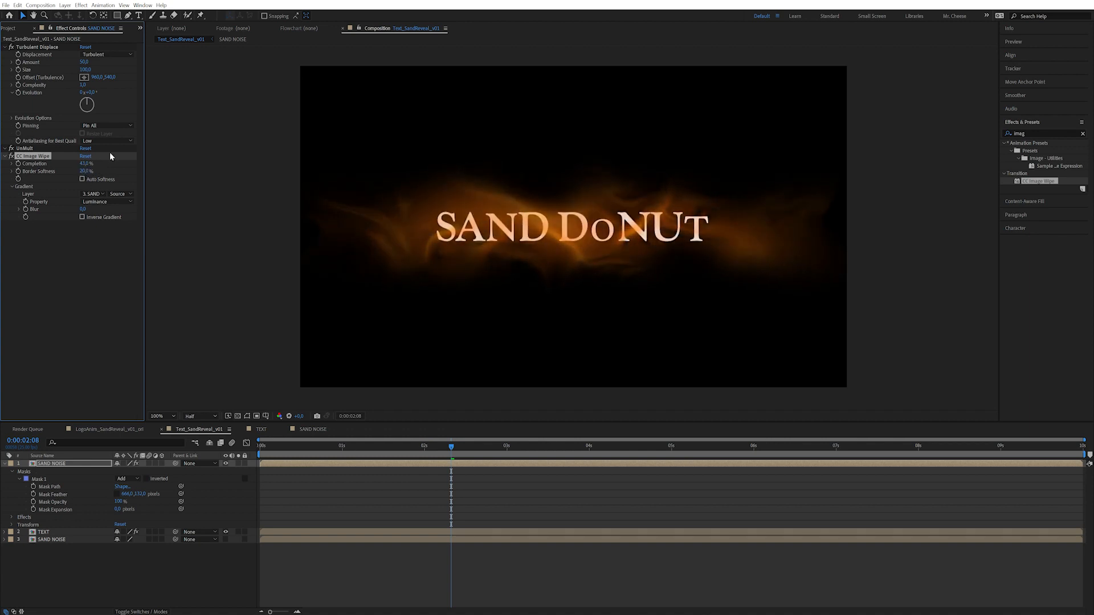
left_click_drag(448, 450, 260, 450)
left_click_drag(84, 164, 90, 164)
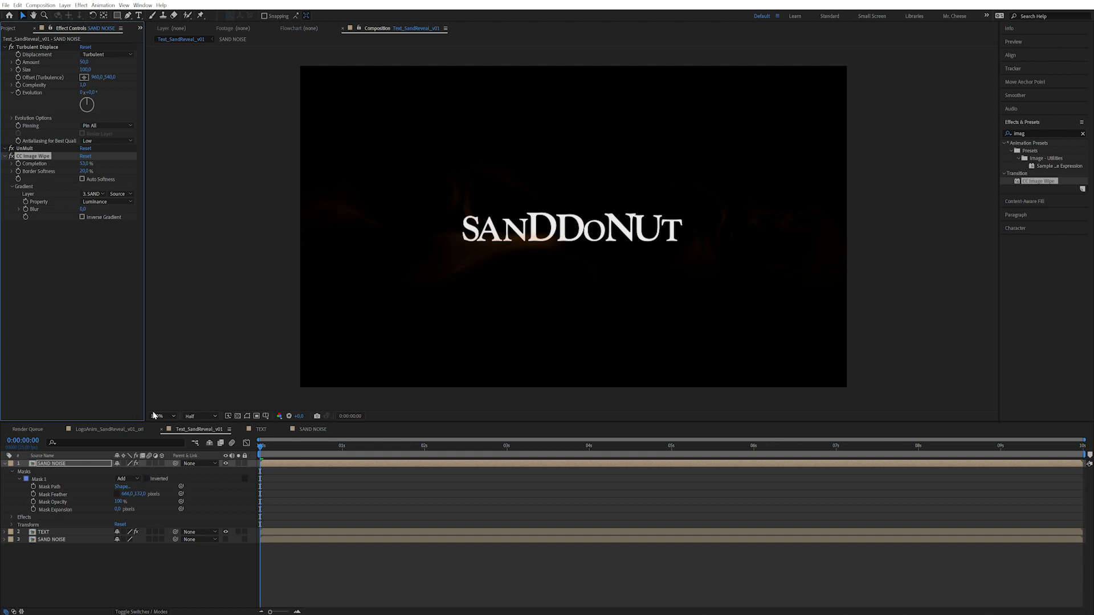
left_click(225, 532)
left_click_drag(85, 164, 78, 171)
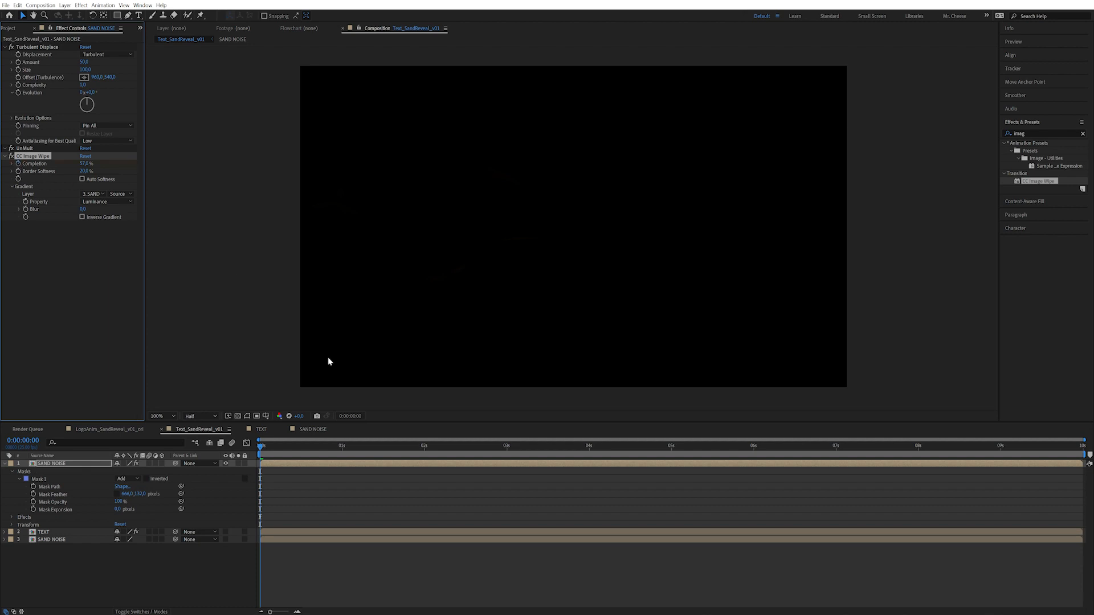
- Keyframe Completion at 37% at 0:00:01:23, raise it again in a keyframe near 0:00:07:02, and preview the animation
left_click_drag(340, 448, 418, 447)
left_click_drag(81, 164, 76, 164)
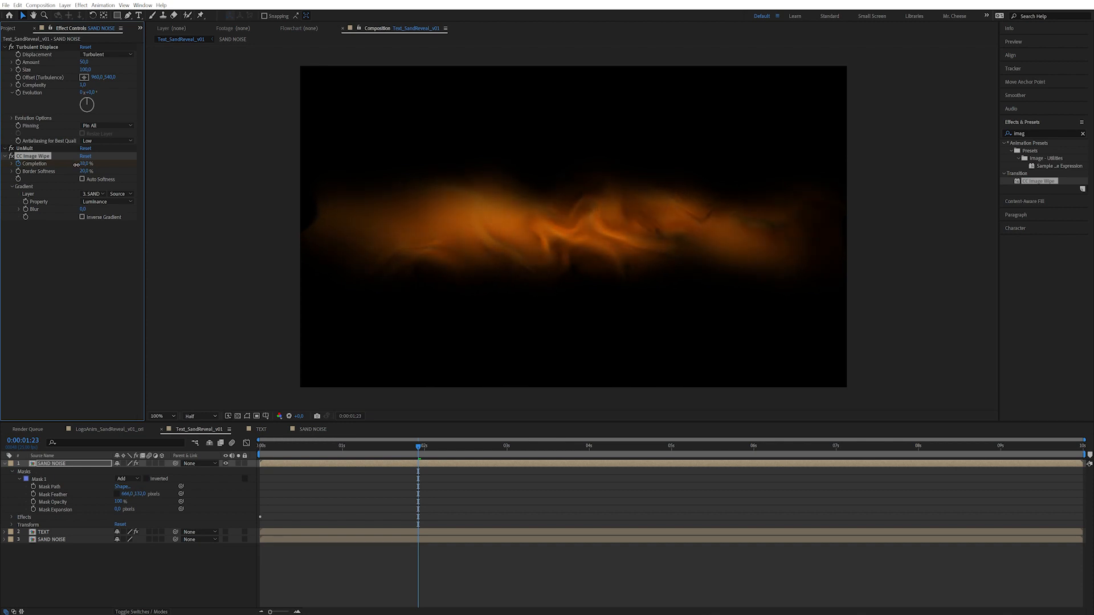
left_click_drag(516, 444, 846, 450)
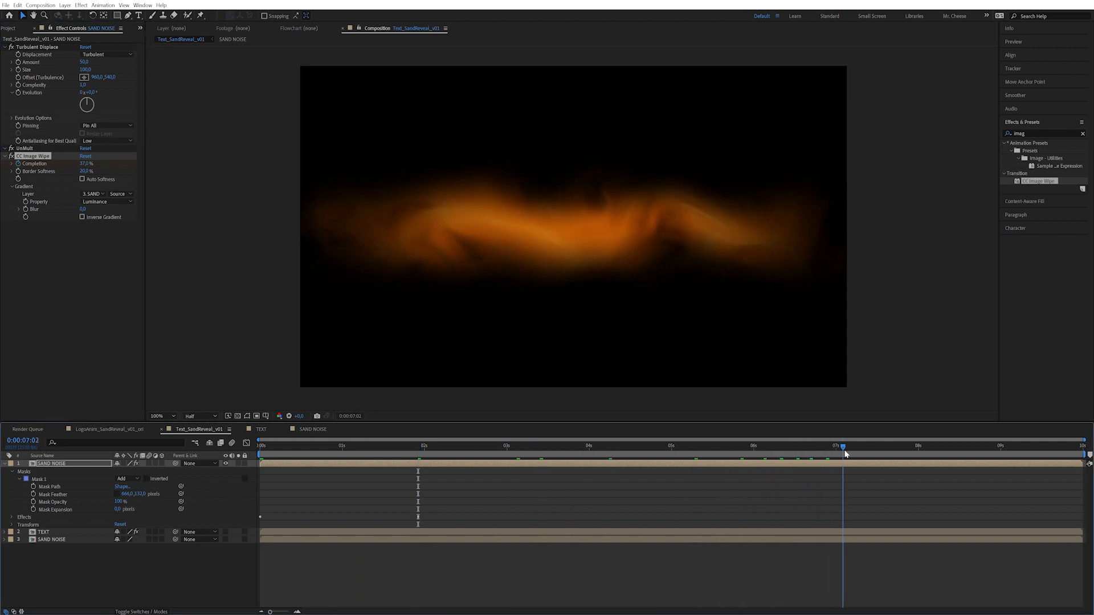
left_click_drag(84, 163, 92, 163)
key("space")
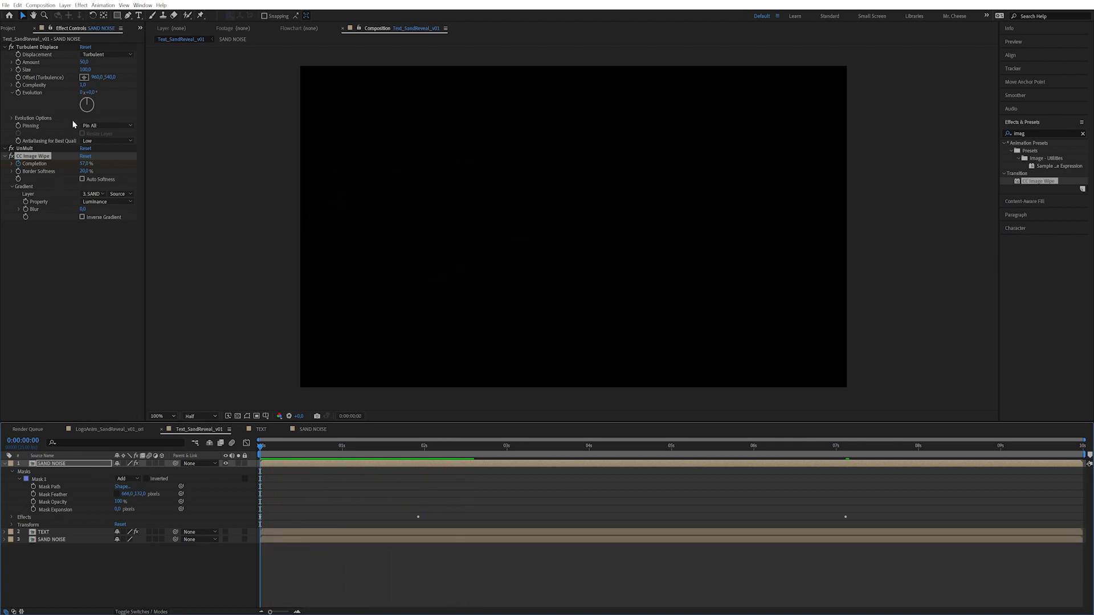
- Raise the Turbulent Displace Size to about 160 and set its Complexity to 2 on the masked sand layer
left_click(86, 69)
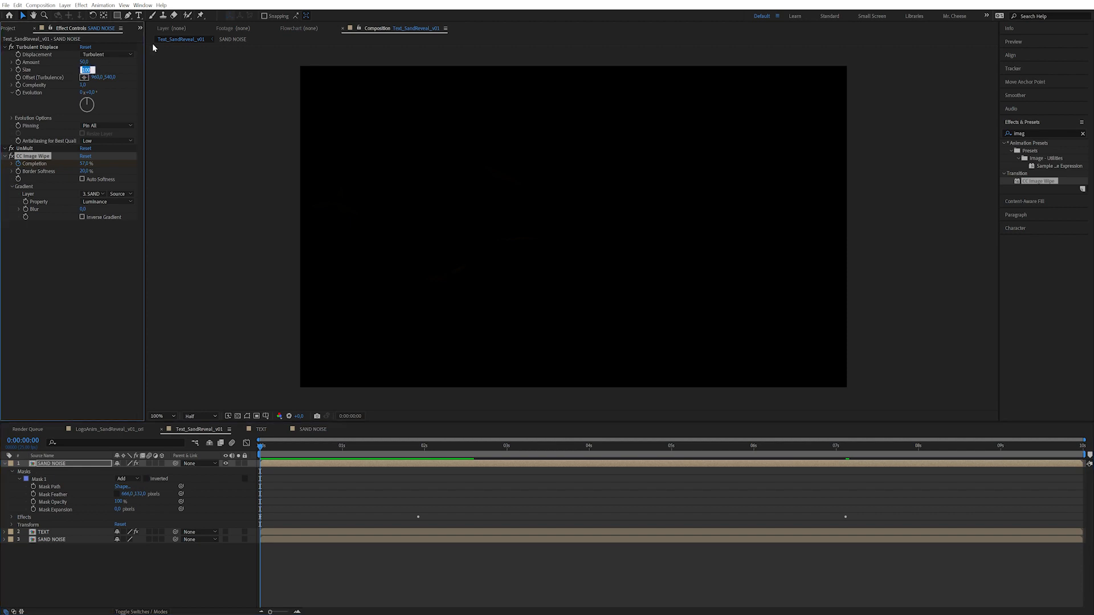
type("150")
key("Return")
left_click(85, 84)
type("2")
key("Return")
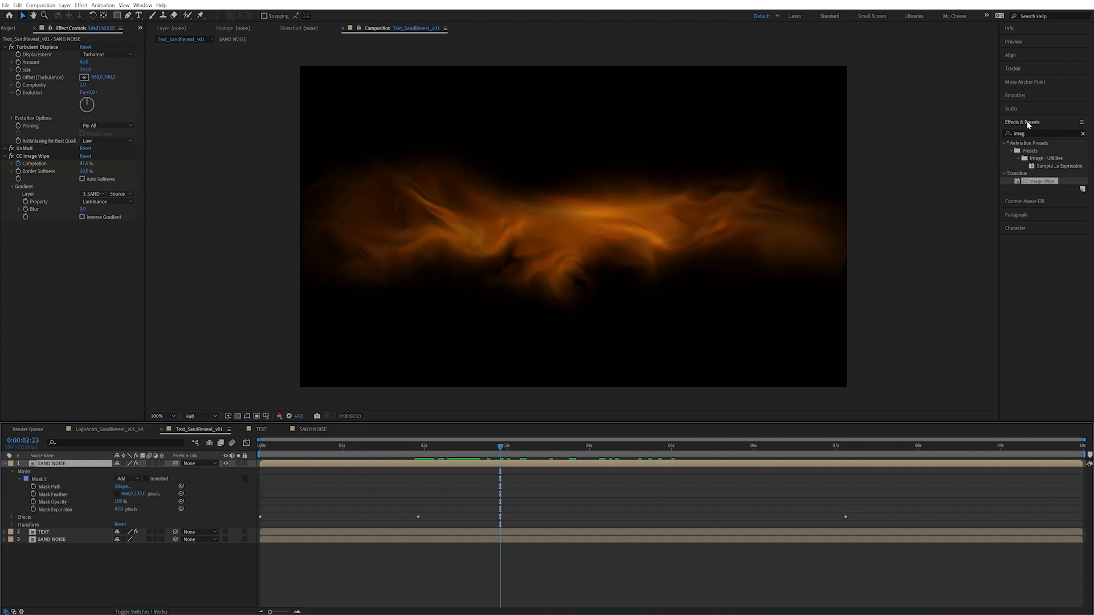
- Apply the Curves effect to the masked SAND NOISE layer and make the TEXT layer visible again
left_click_drag(1031, 134, 789, 121)
type("curv")
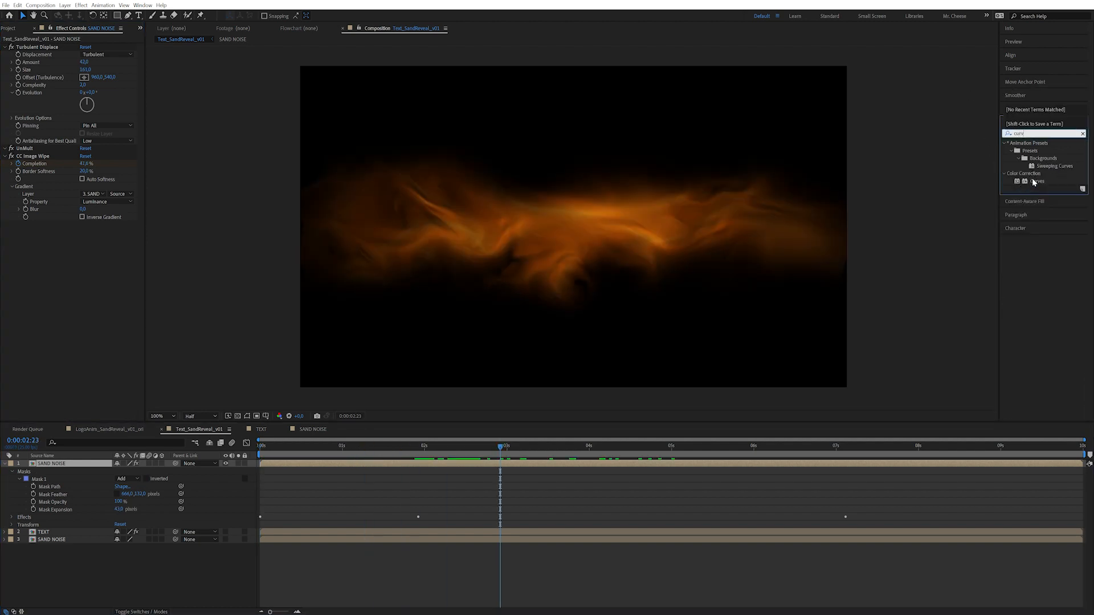
double_click(1034, 182)
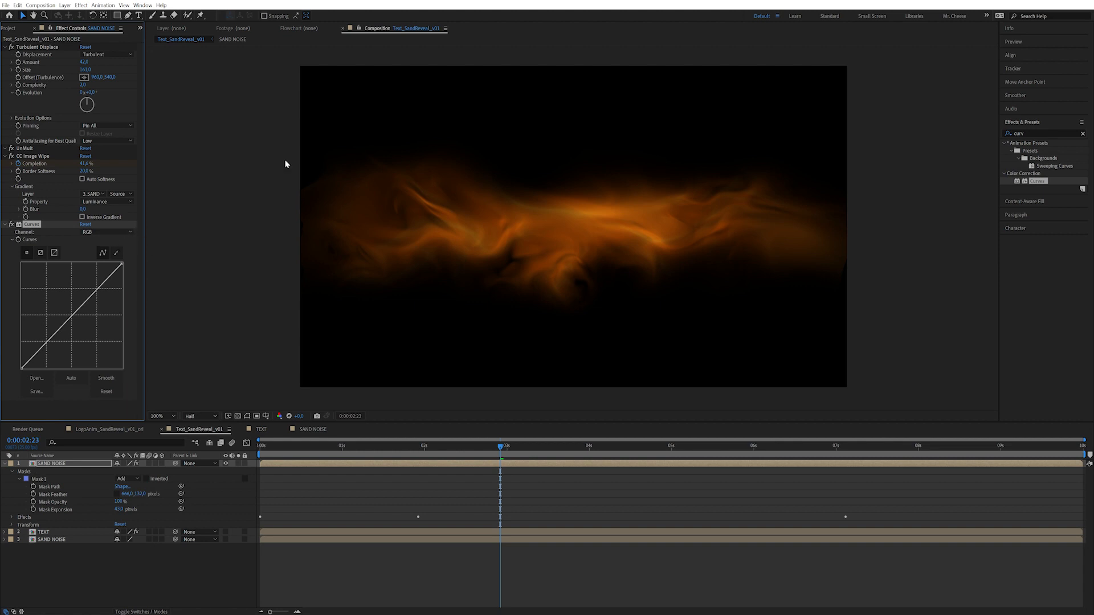
left_click(225, 532)
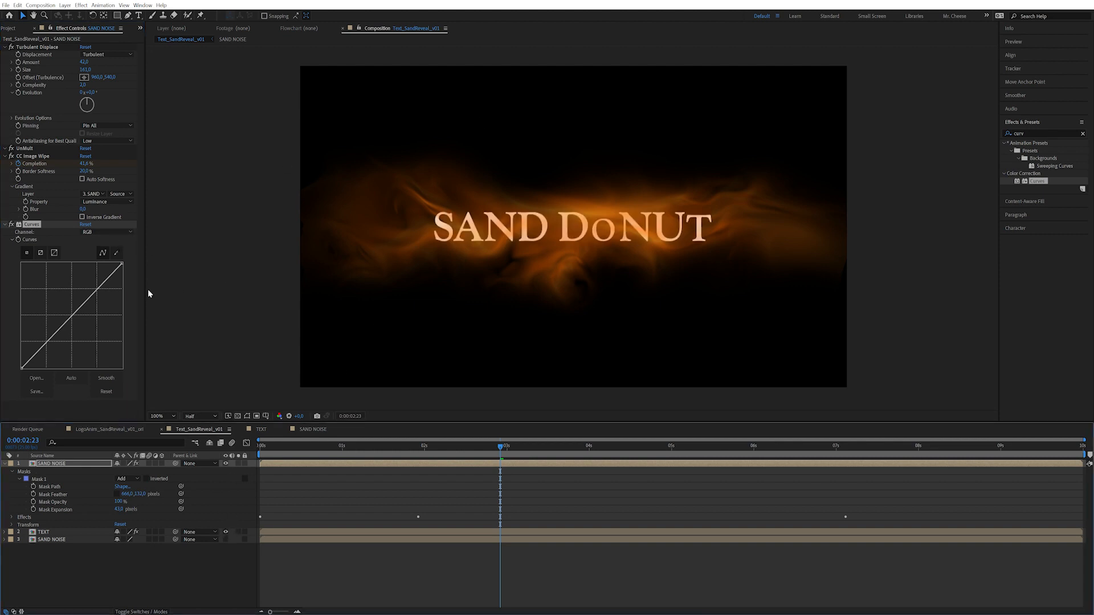
- Switch the Curves effect on the masked sand layer to the Alpha channel and bend its curve strongly upward
left_click(107, 231)
left_click(99, 278)
left_click_drag(66, 331, 52, 291)
- Preview the thickened sand over the text and lower the mask's horizontal feather to about 452 pixels
left_click_drag(500, 450, 392, 460)
key("space")
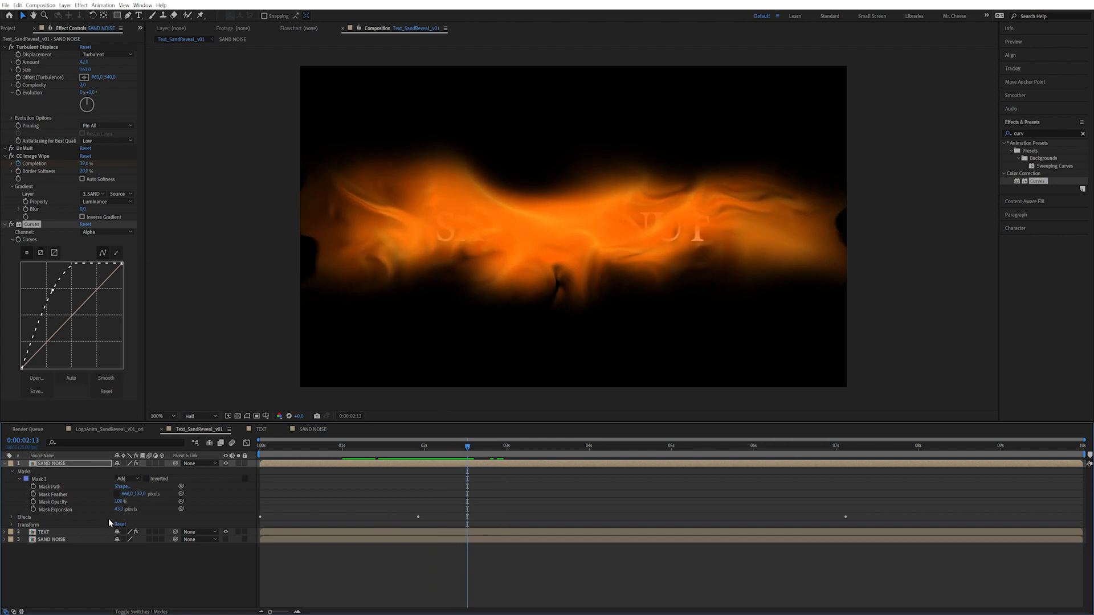
left_click_drag(127, 494, 22, 504)
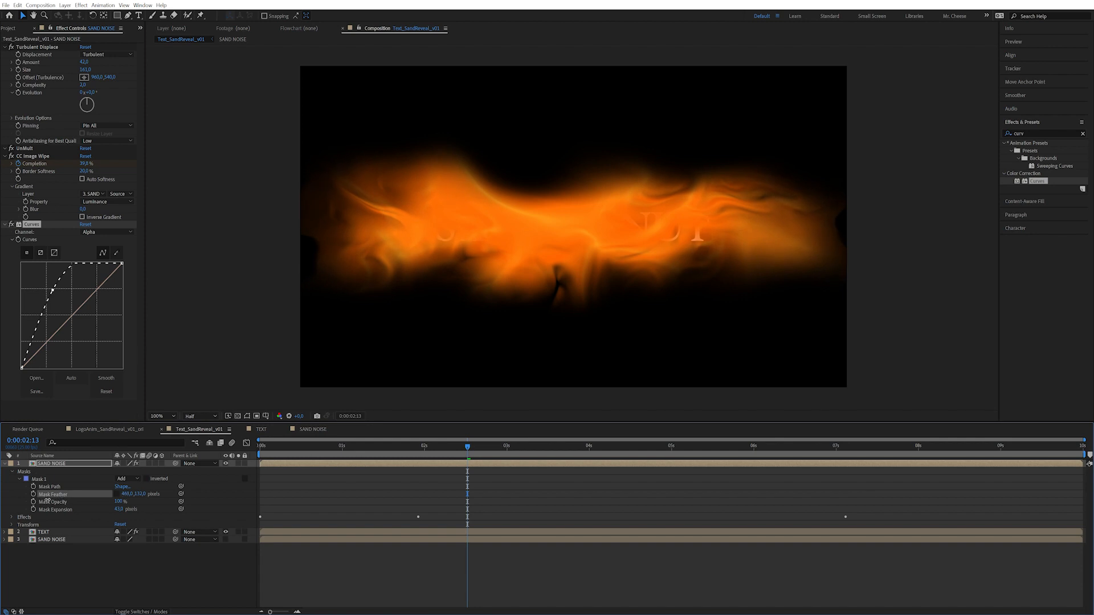
left_click(30, 481)
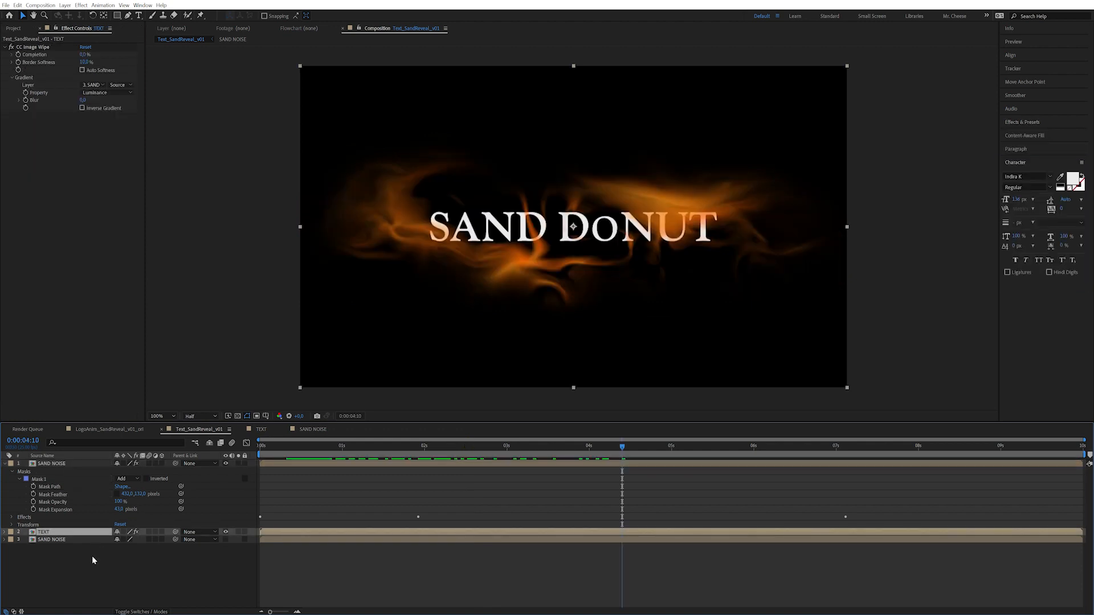
- Duplicate the hidden SAND NOISE layer and place the visible copy directly above the TEXT layer
left_click(69, 540)
left_click(68, 533)
left_click(69, 540)
key("ctrl+d")
left_click_drag(69, 541, 77, 528)
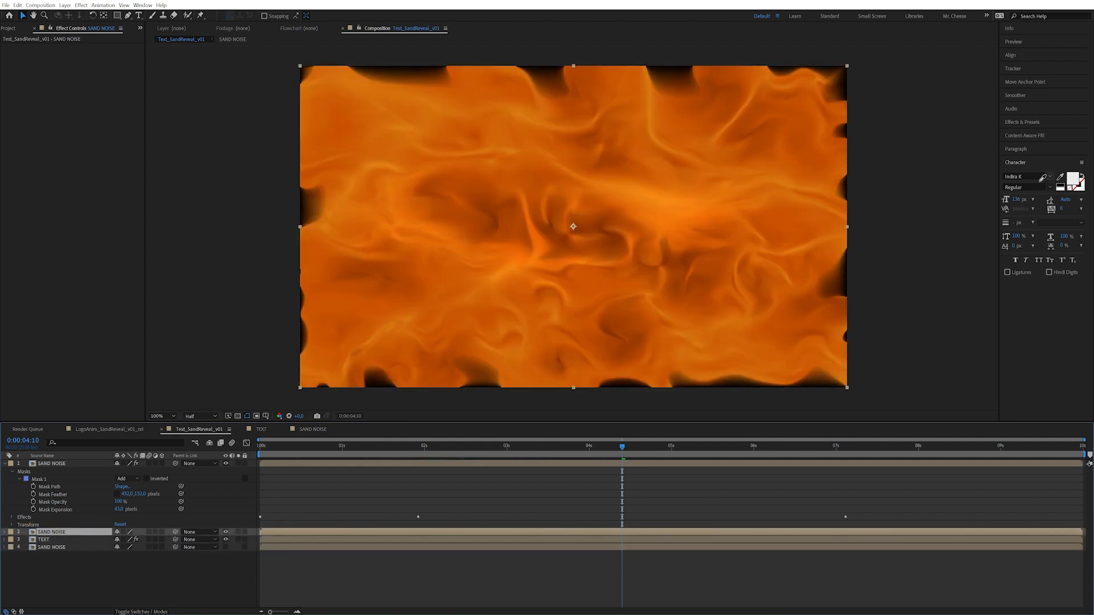
- Apply Set Matte to the SAND NOISE copy and take its matte from the TEXT layer
left_click(1028, 122)
left_click(1034, 132)
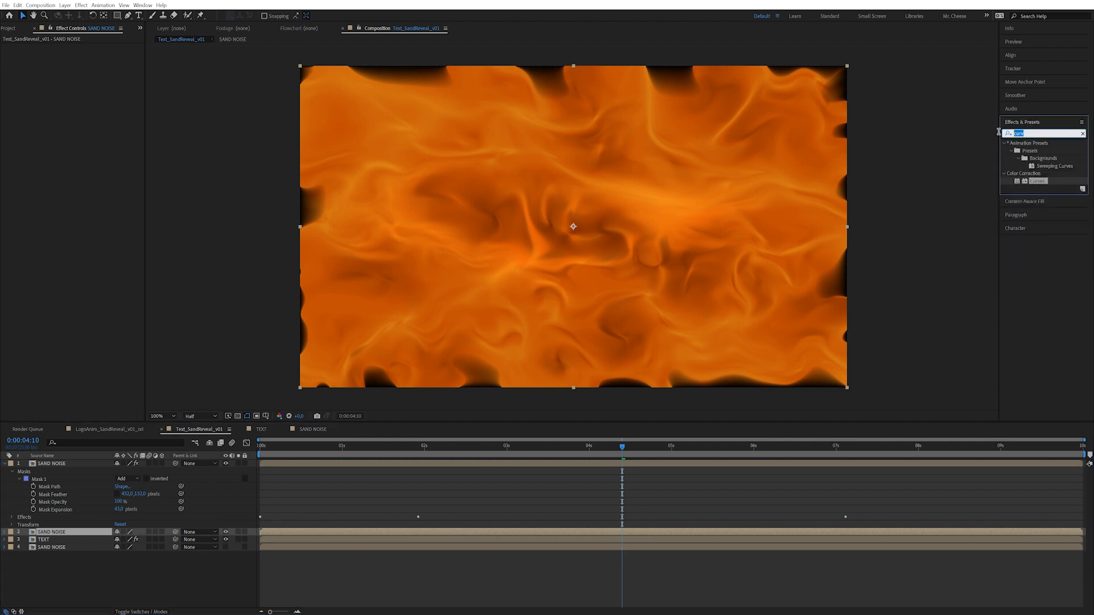
type("set m")
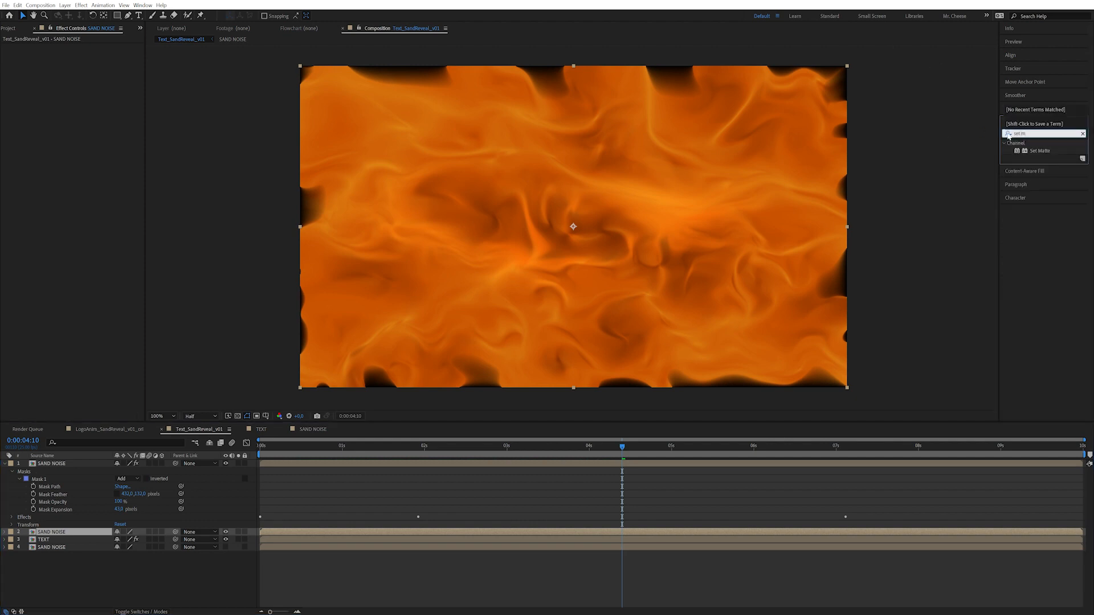
double_click(1040, 151)
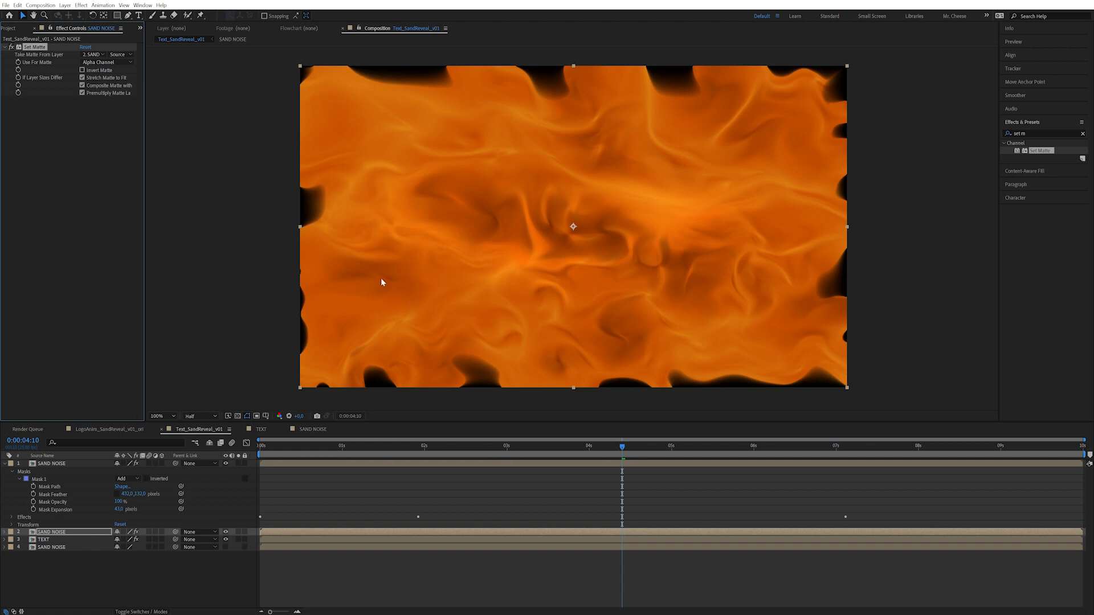
left_click(94, 54)
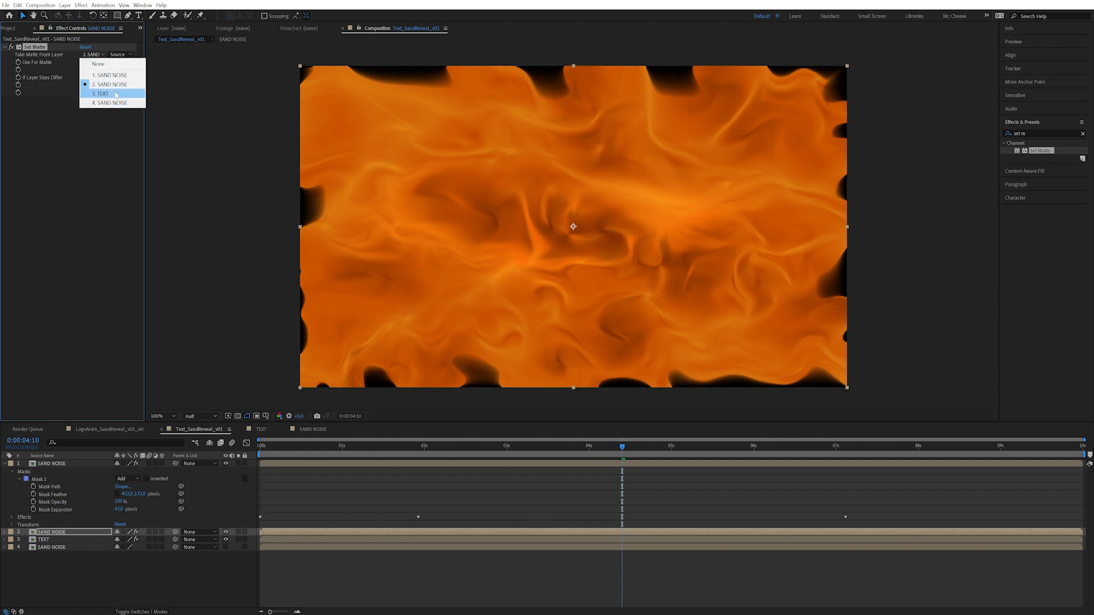
left_click(103, 93)
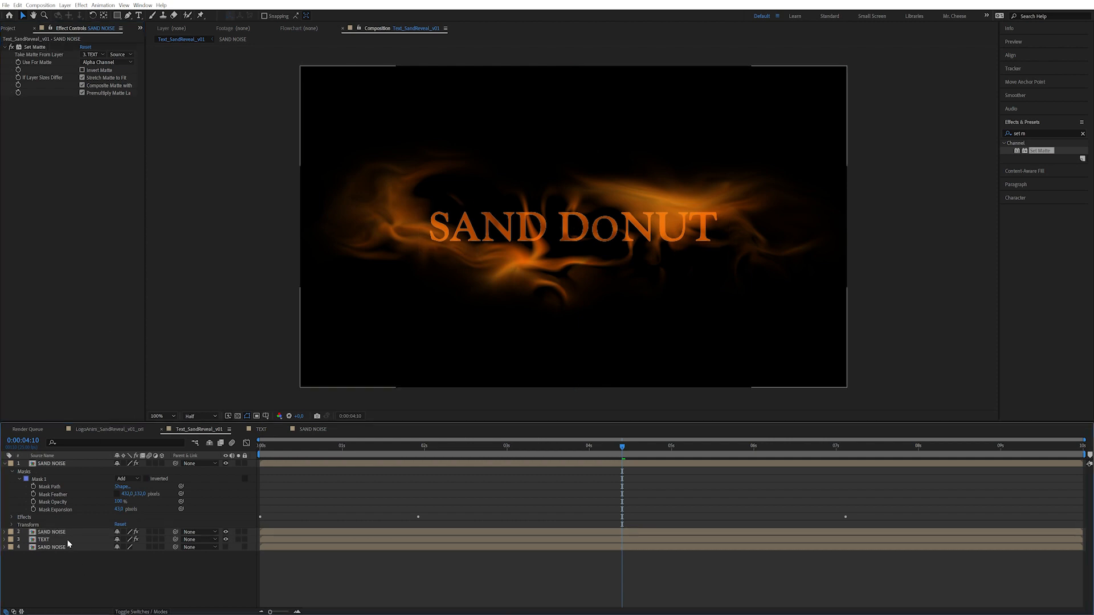
- Rename the TEXT layer as TEXT_REVEAL and hide it
left_click(67, 539)
key("Return")
type("TEXT_REVEAL")
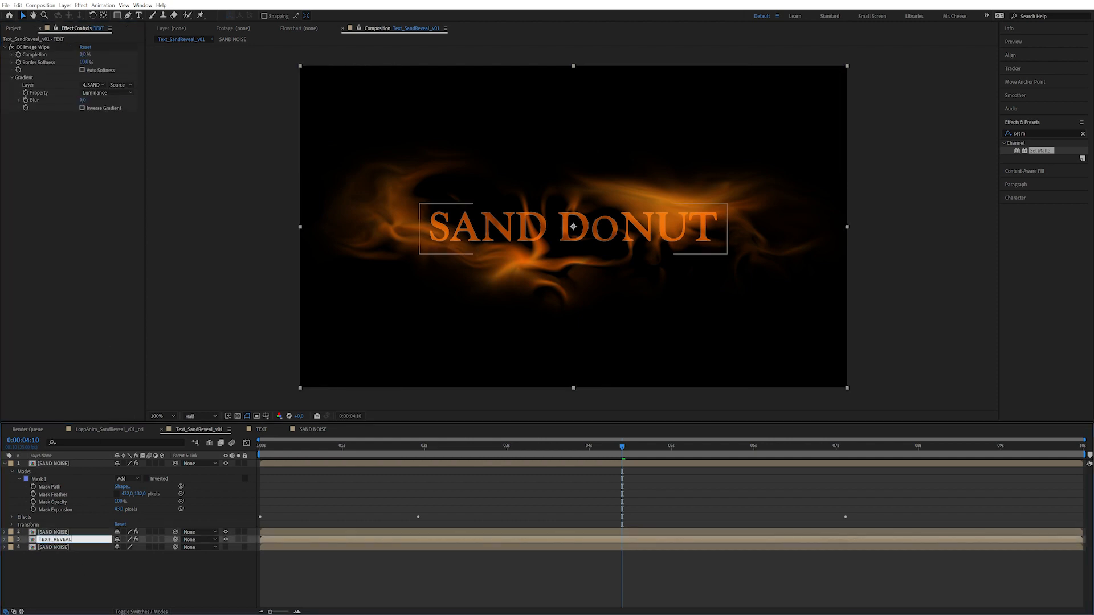
key("Return")
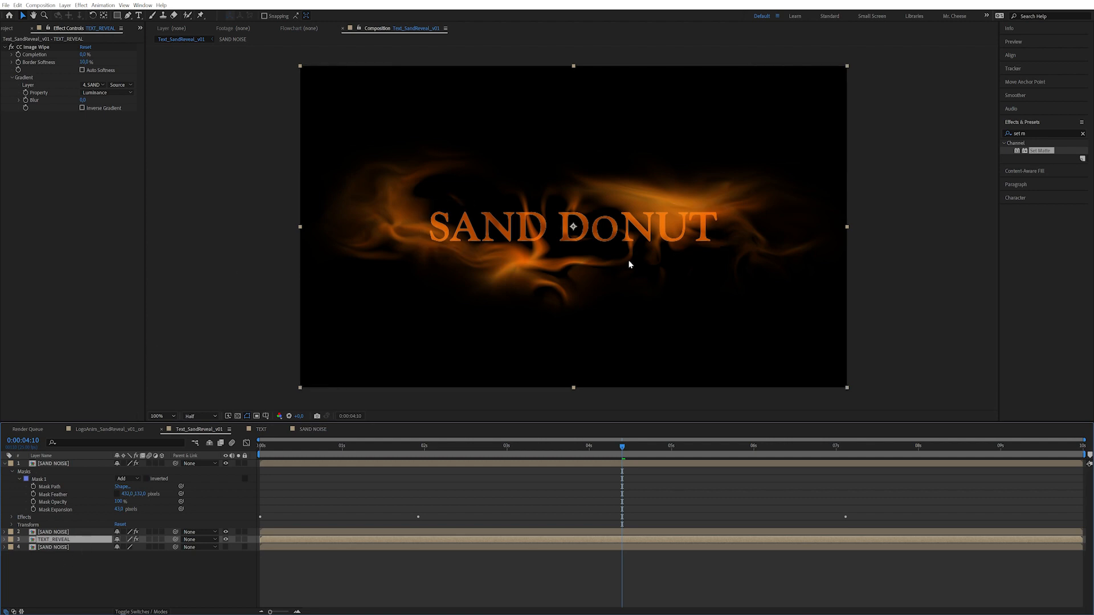
left_click(226, 539)
- Rename the SAND NOISE copy that carries the Set Matte effect as TEXT
left_click(77, 532)
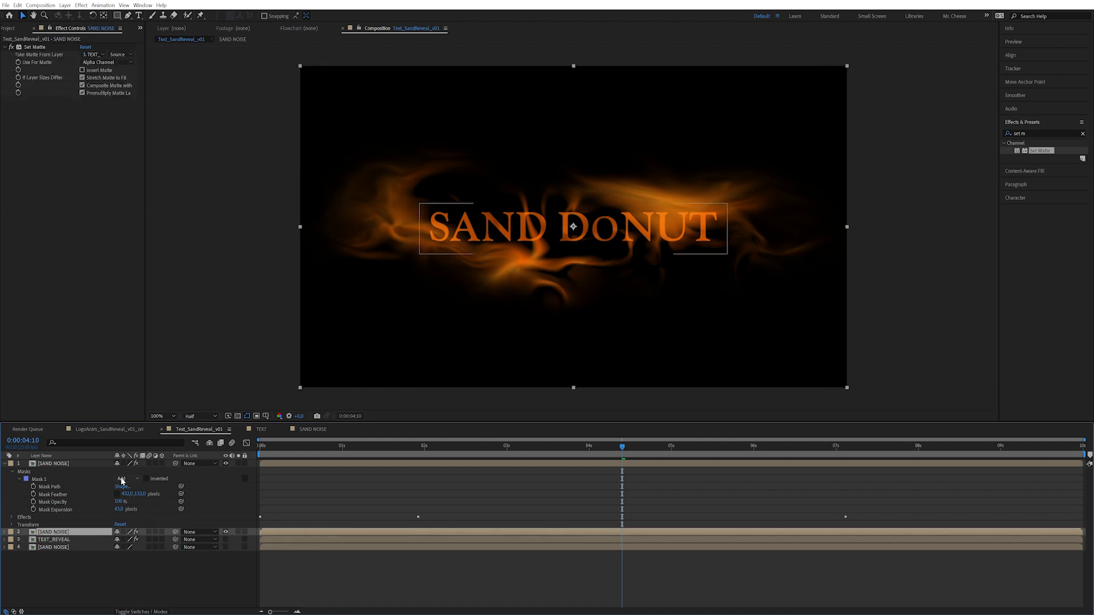
key("Return")
type("TEXT")
key("Return")
- Set the matte source of Set Matte to Effects & Masks and scrub through the start of the animation
left_click(121, 54)
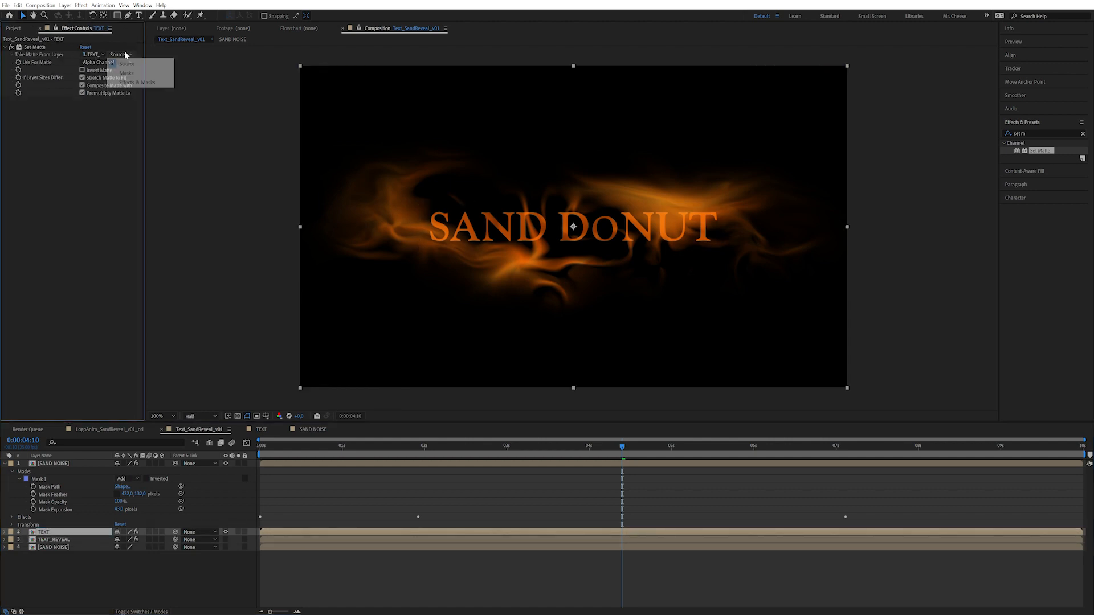
left_click(136, 82)
left_click_drag(536, 450, 302, 456)
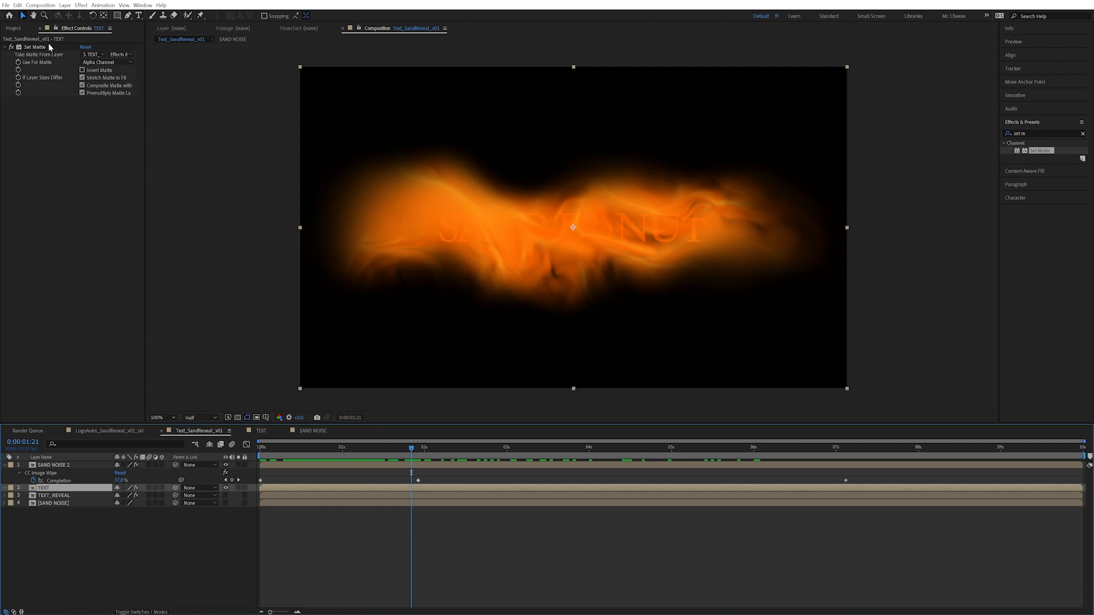
- Try different CC Image Wipe Completion values on TEXT_REVEAL, and keyframe Completion at 0% at 0:00:07:03
left_click(57, 497)
left_click_drag(84, 54, 101, 62)
left_click_drag(439, 451, 565, 453)
mouse_move(85, 54)
left_mouse_down()
mouse_move(105, 54)
mouse_move(68, 54)
left_mouse_up()
left_click_drag(603, 451, 842, 456)
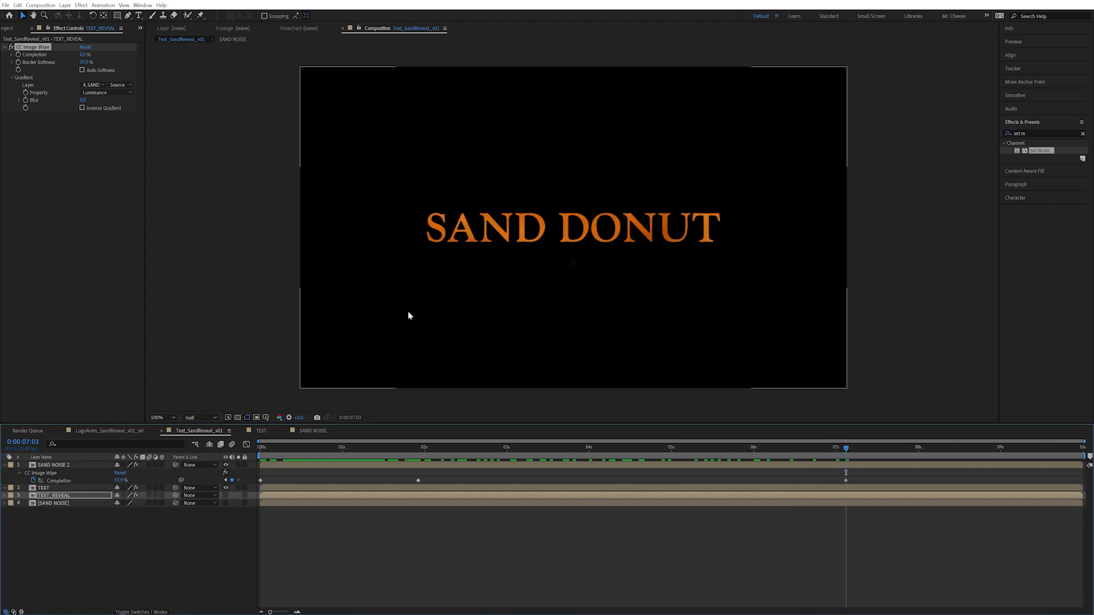
left_click(20, 54)
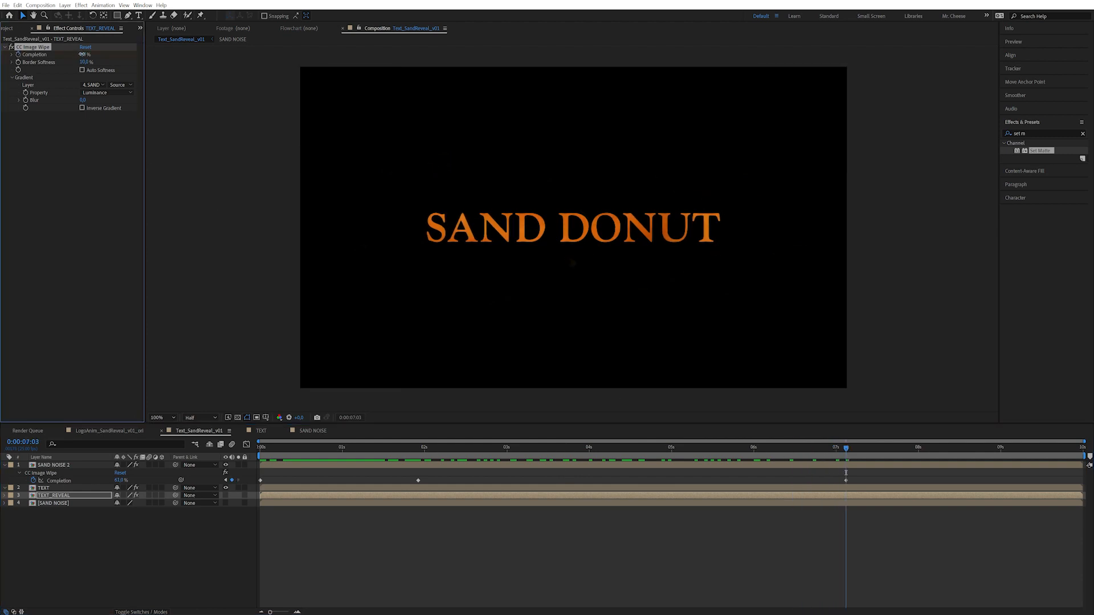
- Raise TEXT_REVEAL's CC Image Wipe Completion in a keyframe on the first frame and preview the text reveal
left_click_drag(83, 54, 96, 55)
left_click_drag(547, 449, 206, 462)
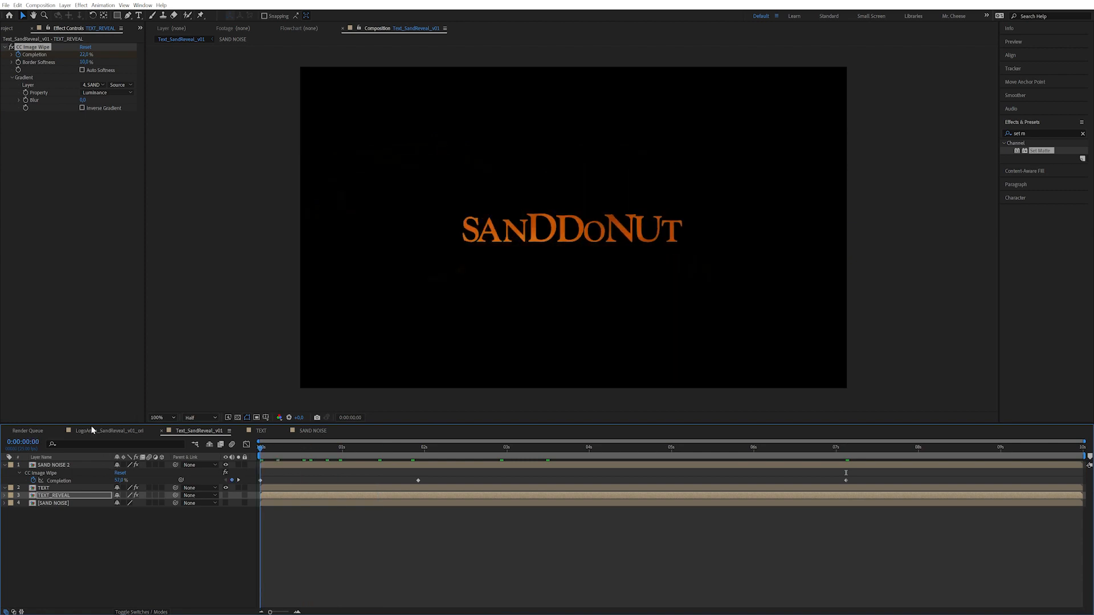
left_click_drag(85, 55, 96, 55)
left_click(211, 544)
left_click_drag(290, 450, 468, 441)
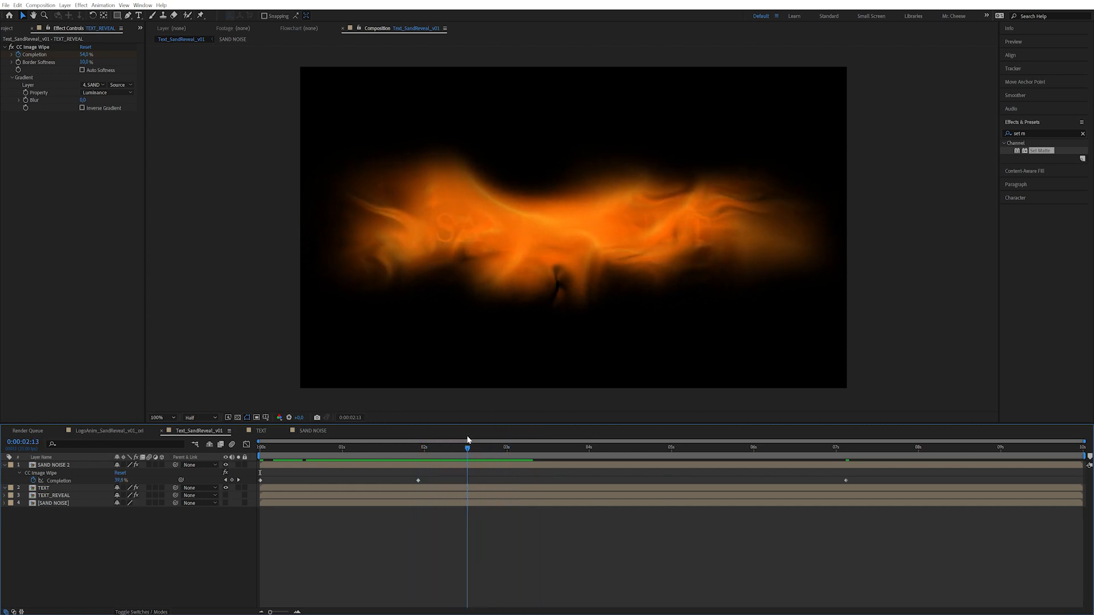
left_click(86, 62)
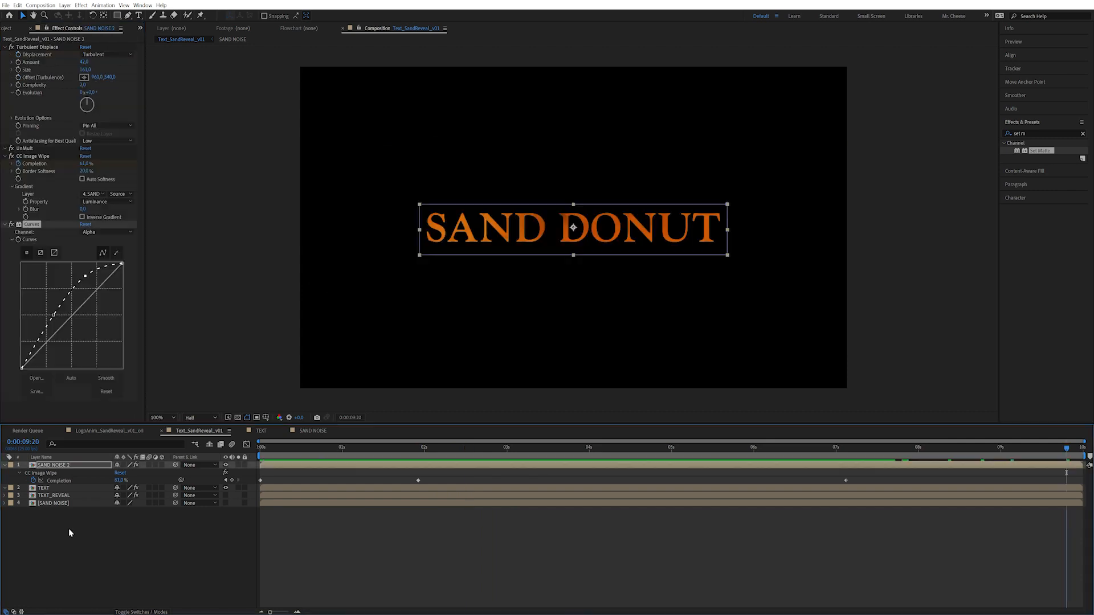
- Apply the Roughen Edges effect to the TEXT layer
left_click(61, 488)
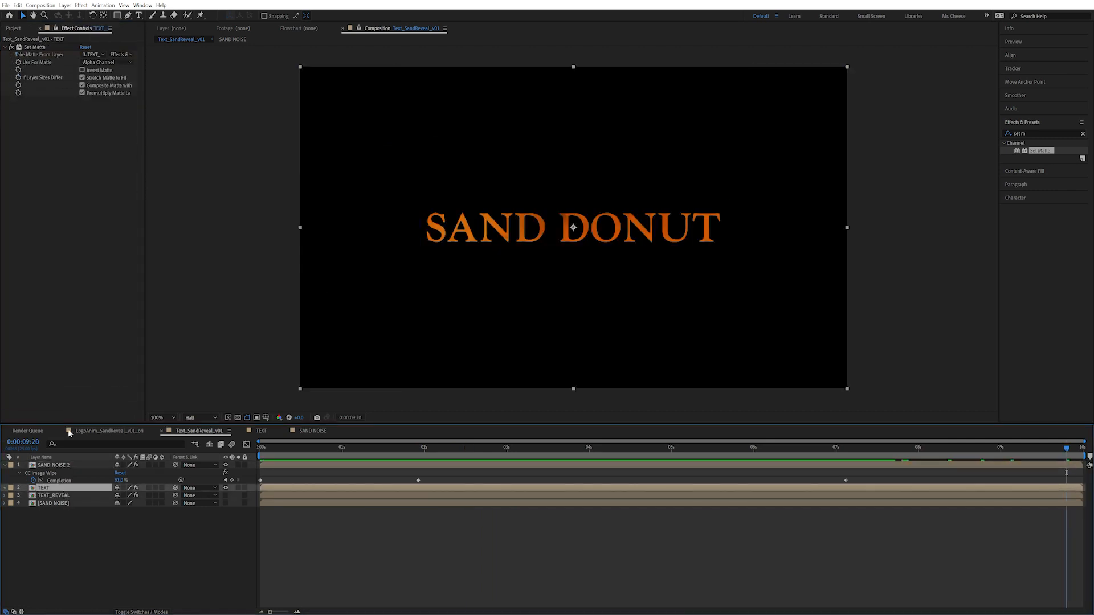
left_click(73, 496)
left_click(71, 489)
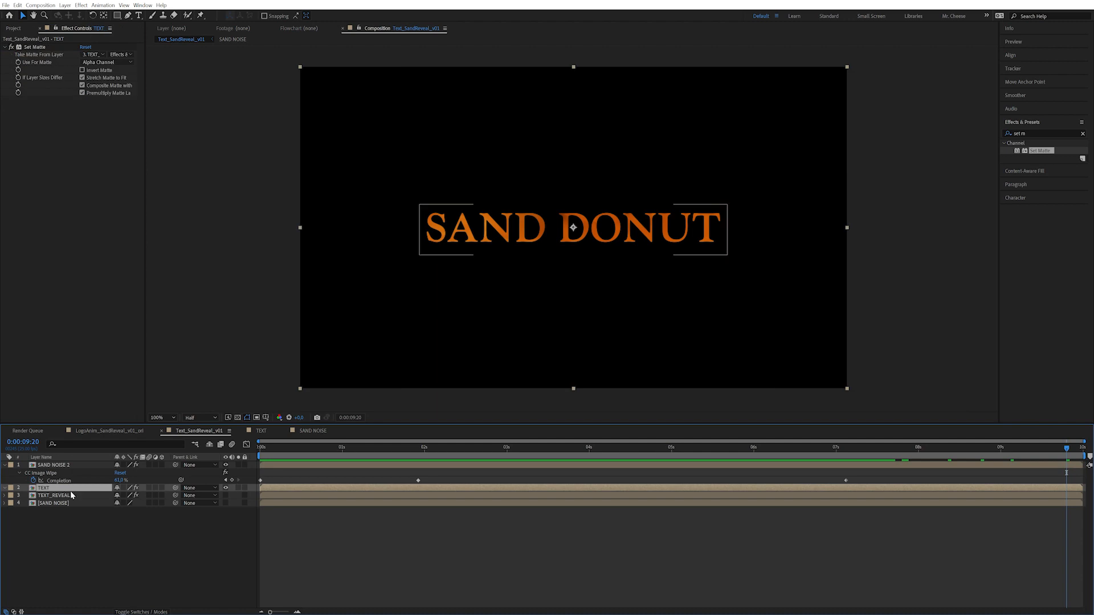
key("ctrl+5")
type("rough")
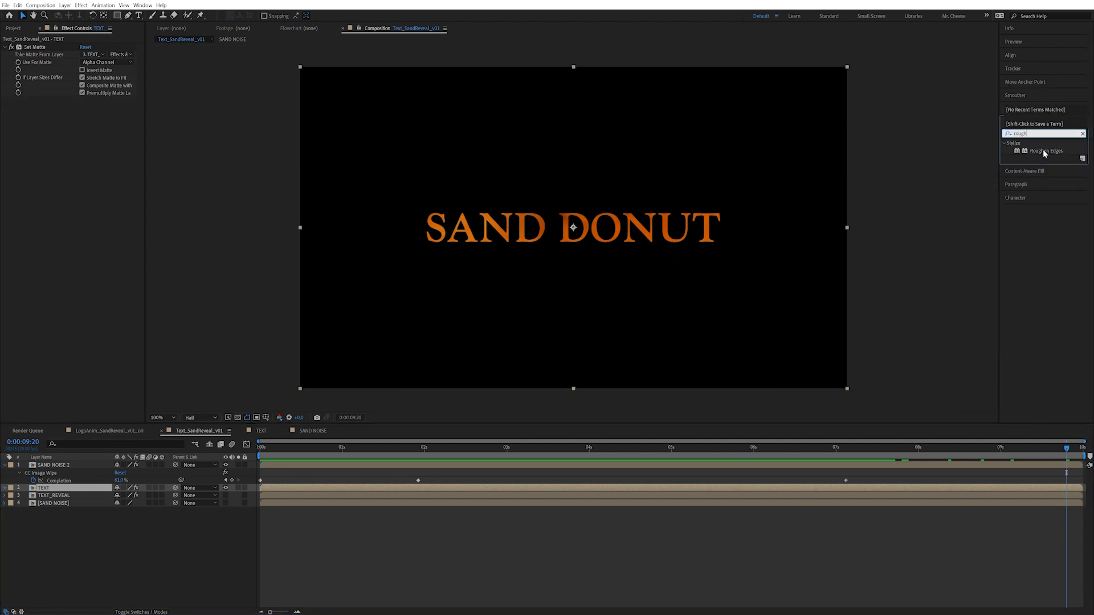
double_click(1045, 153)
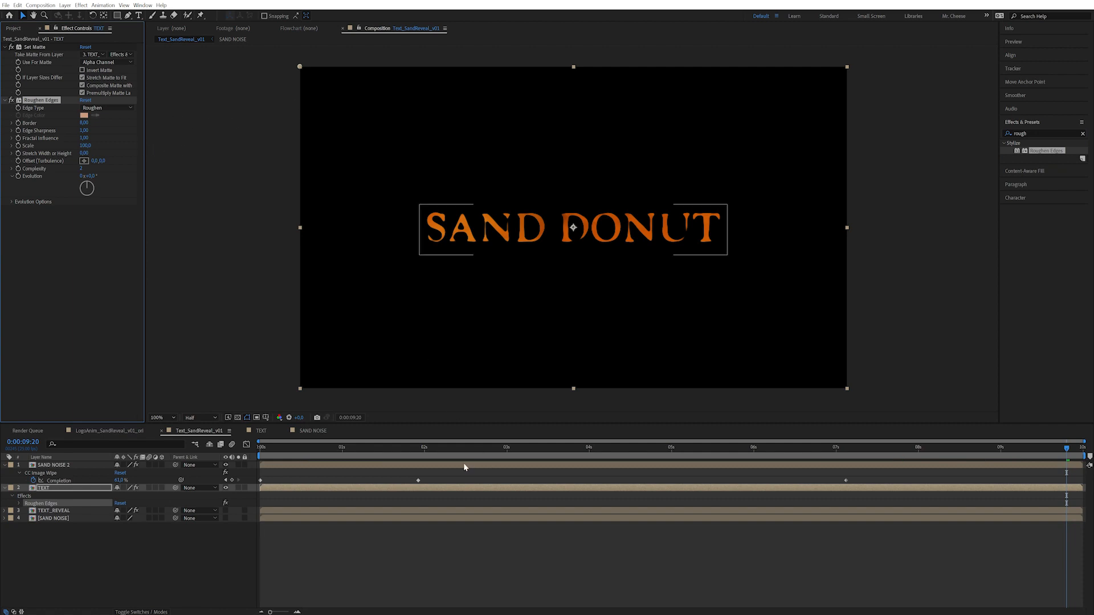
- Keyframe the Roughen Edges Border at 0.70 at 0:00:07:03 and at about 10.3 at 0:00:01:23
left_click_drag(84, 123, 84, 122)
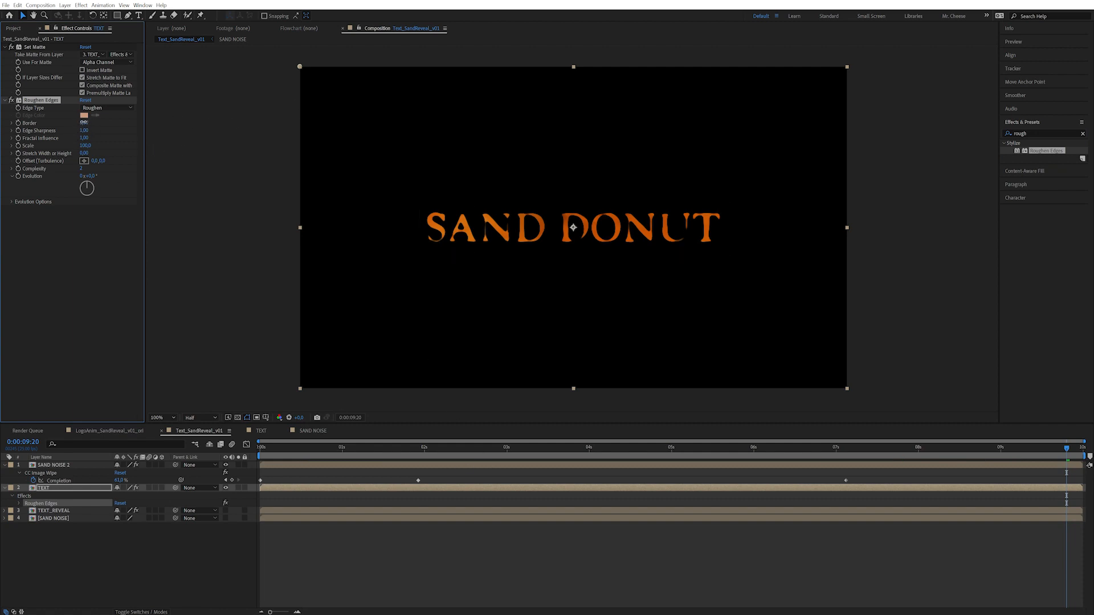
left_click_drag(614, 447, 846, 462)
left_click(110, 211)
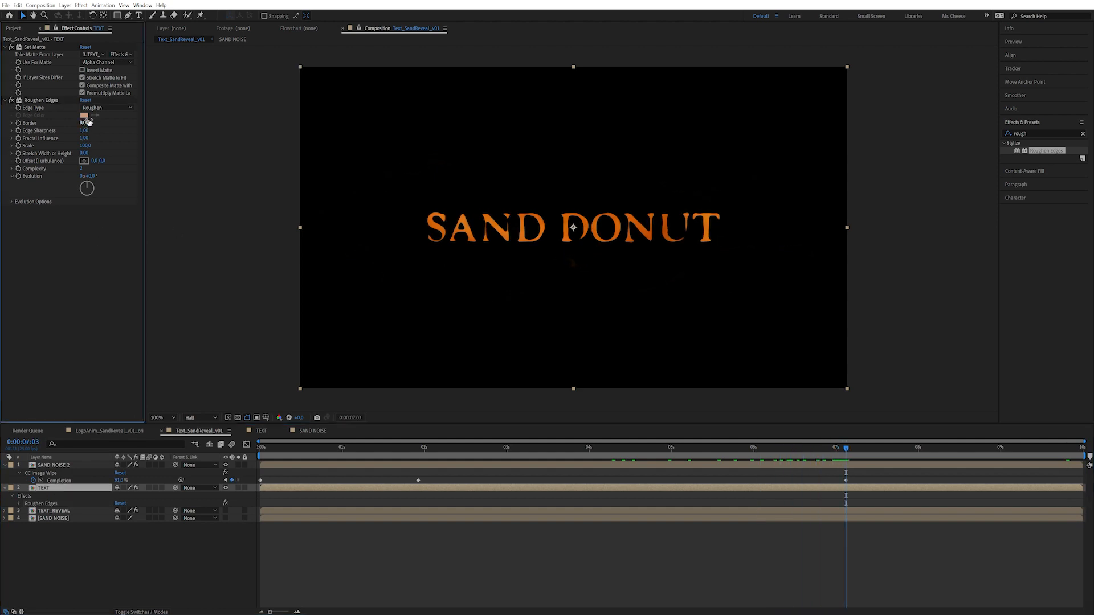
left_click_drag(89, 122, 6, 112)
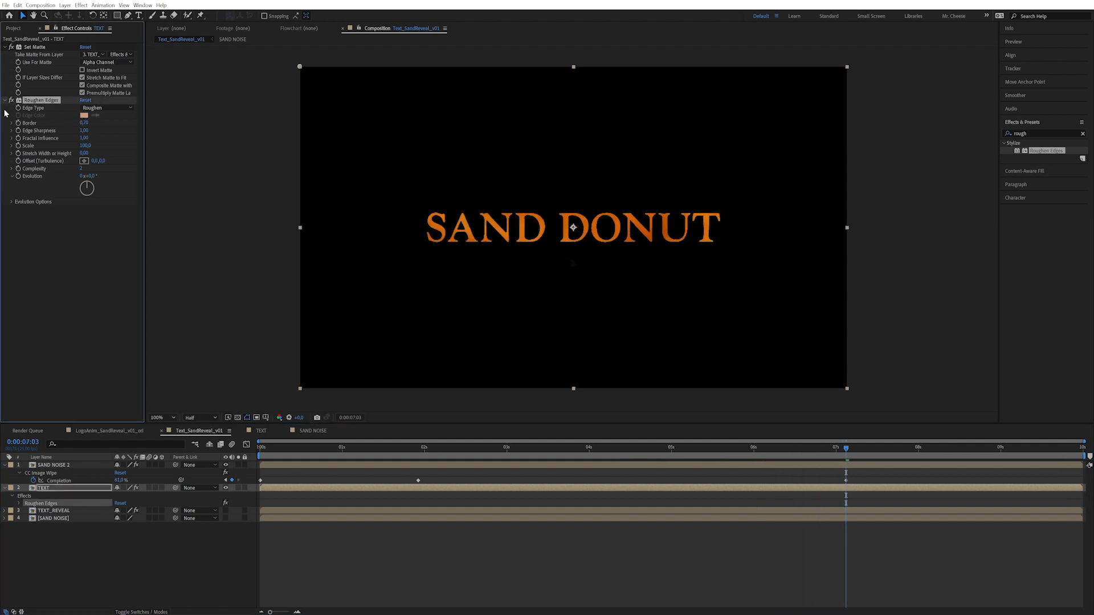
left_click_drag(515, 452, 418, 463)
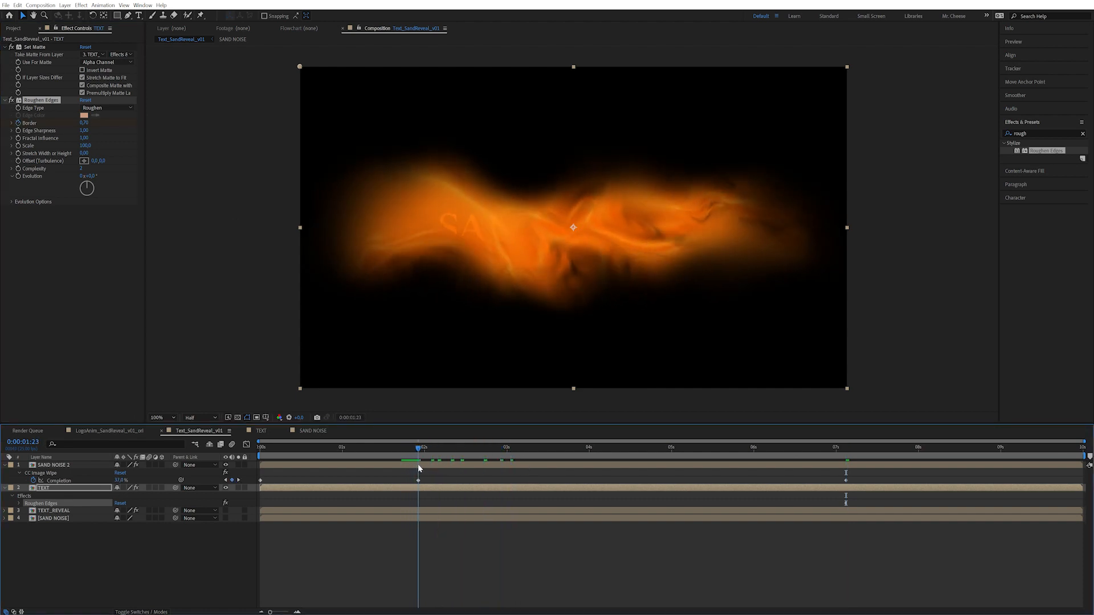
left_click_drag(83, 123, 98, 122)
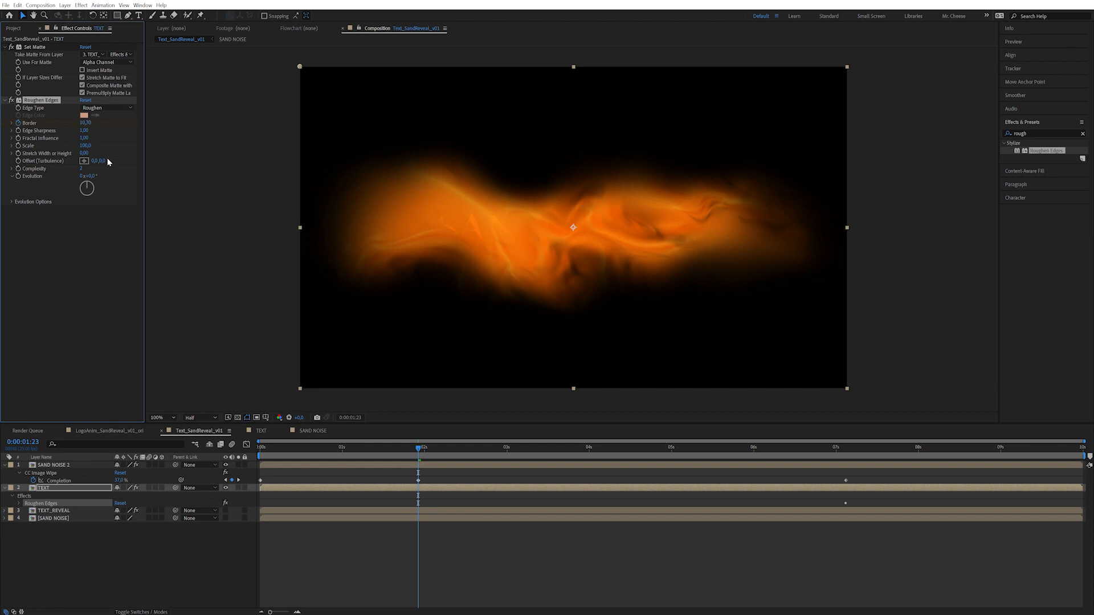
- Set the Roughen Edges Scale to 50 and scrub through the end of the animation to review the text
left_click(89, 146)
type("50")
key("Return")
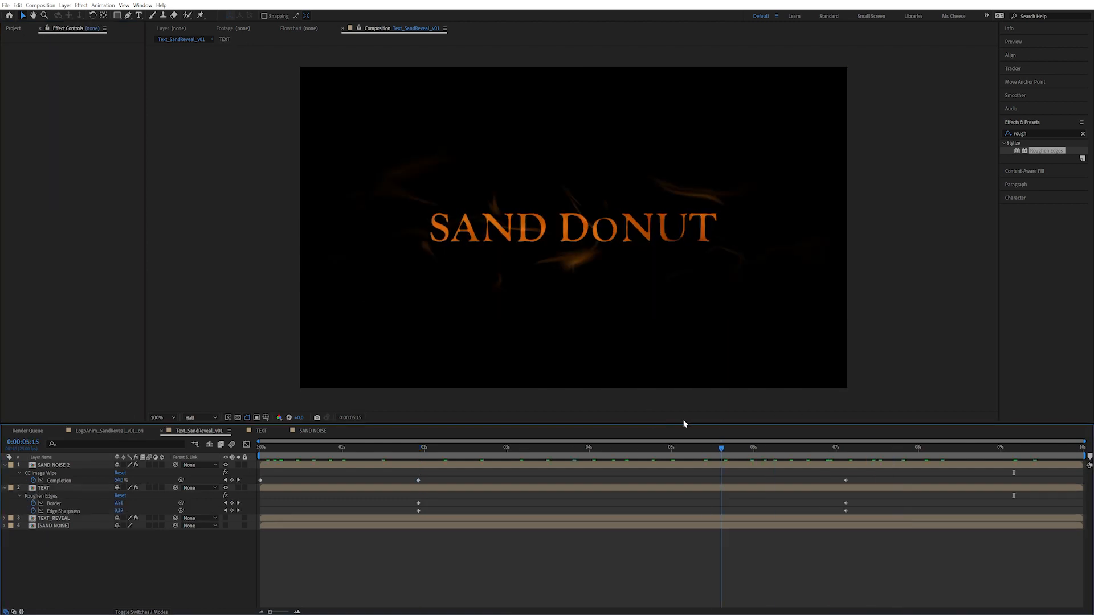
left_click_drag(684, 421, 995, 415)
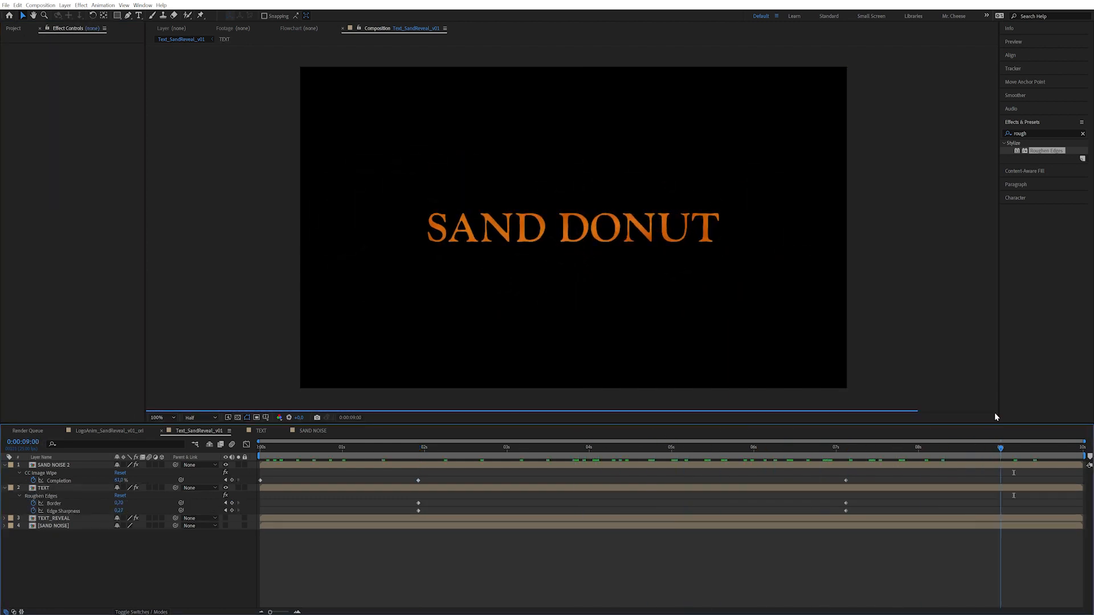
left_click(948, 448)
left_click_drag(927, 454, 971, 449)
left_click(955, 449)
- Apply the Tint effect to the TEXT layer
double_click(1030, 174)
key("BackSpace")
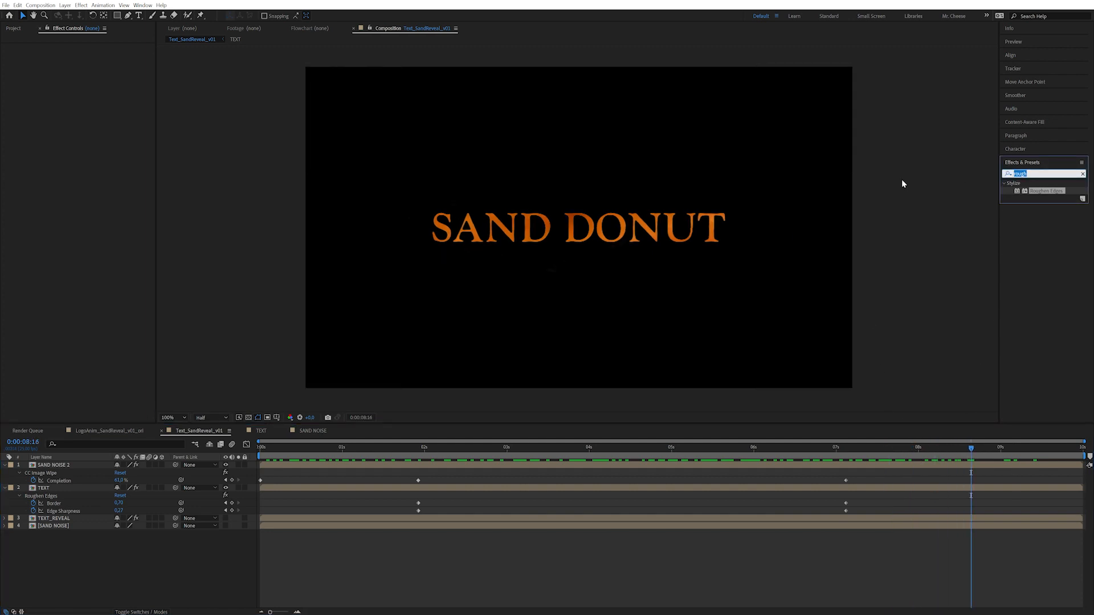
type("tint")
left_click_drag(1031, 221, 640, 256)
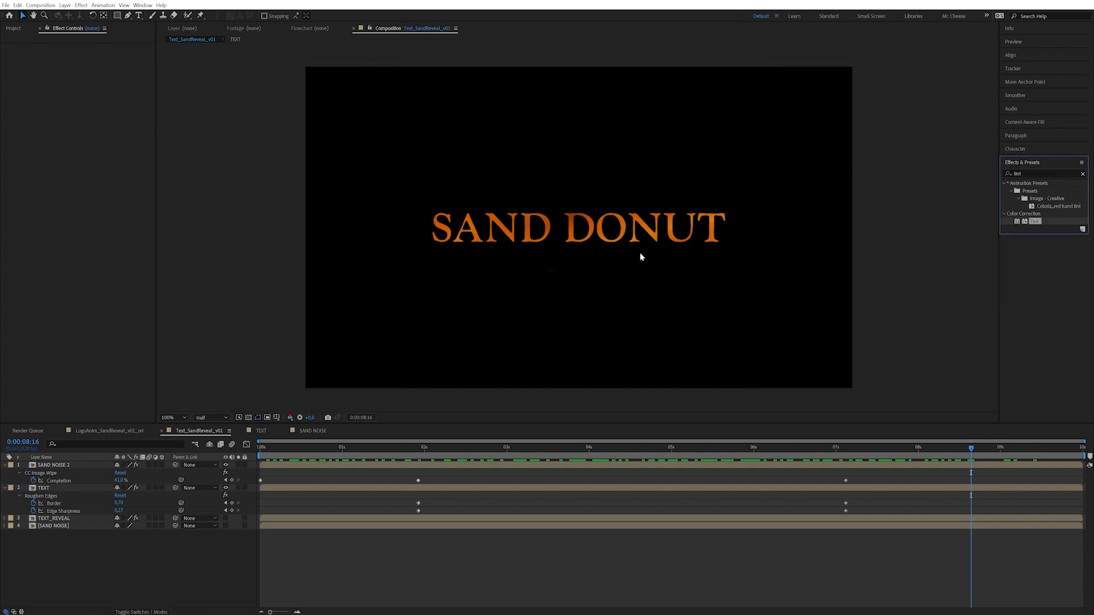
left_click(74, 489)
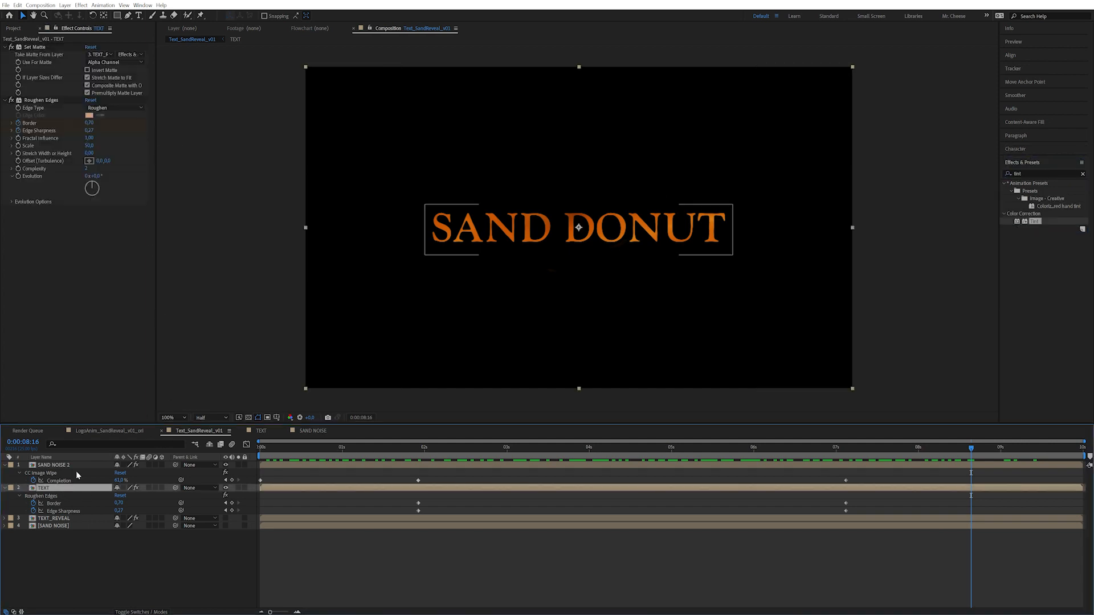
double_click(1036, 221)
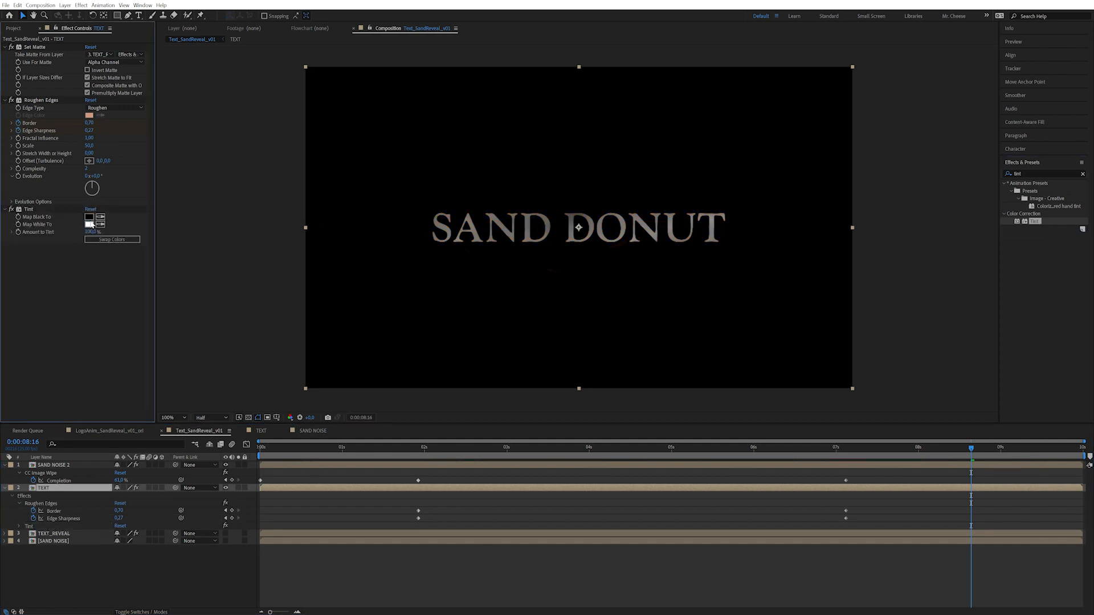
- Set the Tint's Map White To colour to orange EE9312 and sample the same orange for Map Black To
left_click(90, 224)
left_click(217, 293)
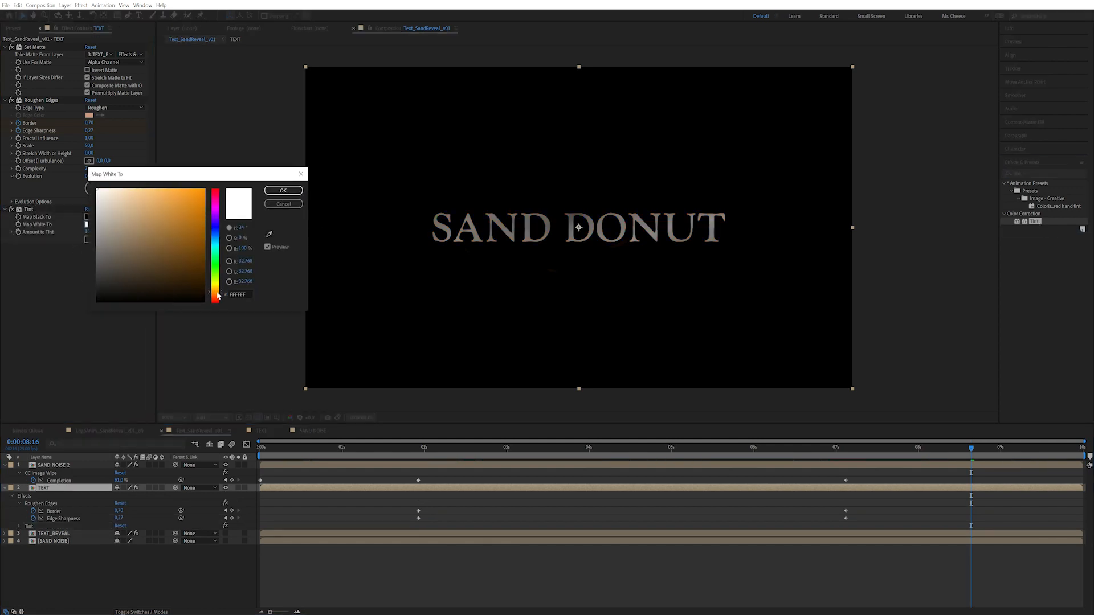
left_click(195, 195)
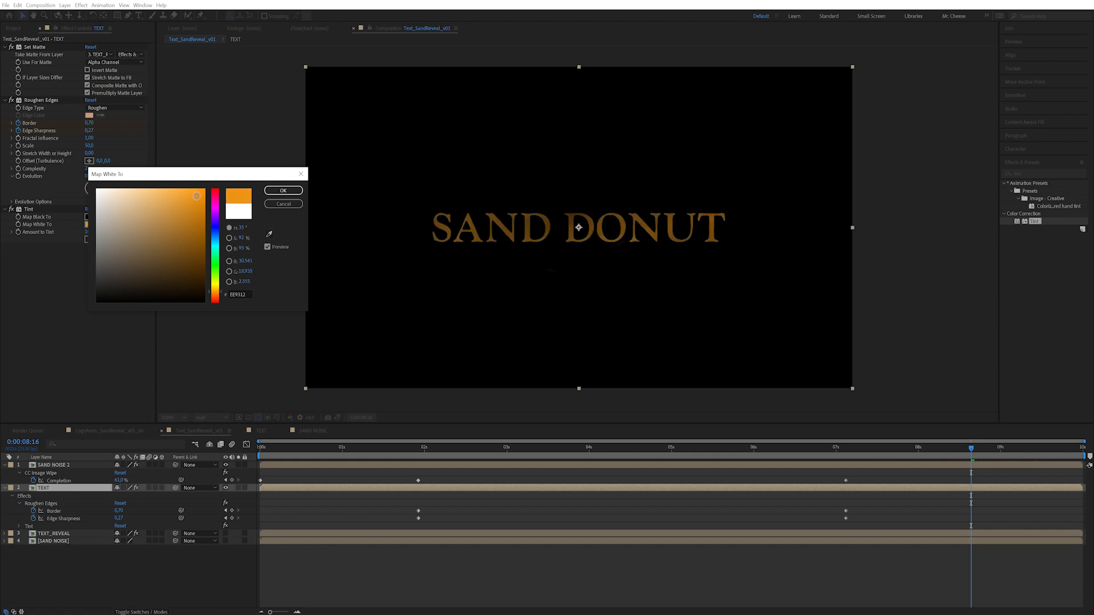
left_click(277, 190)
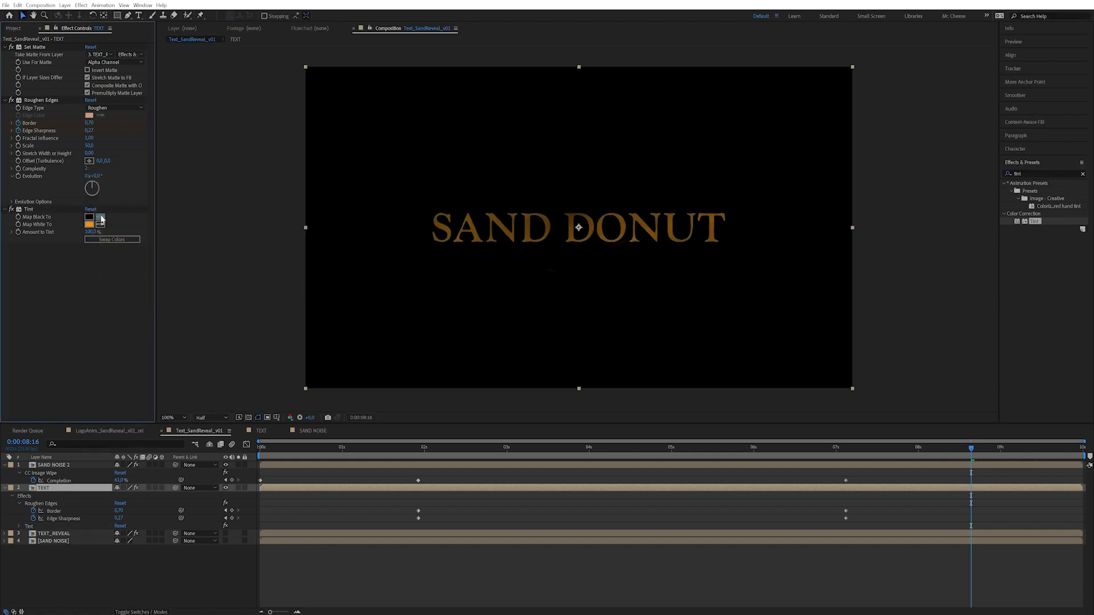
left_click(89, 224)
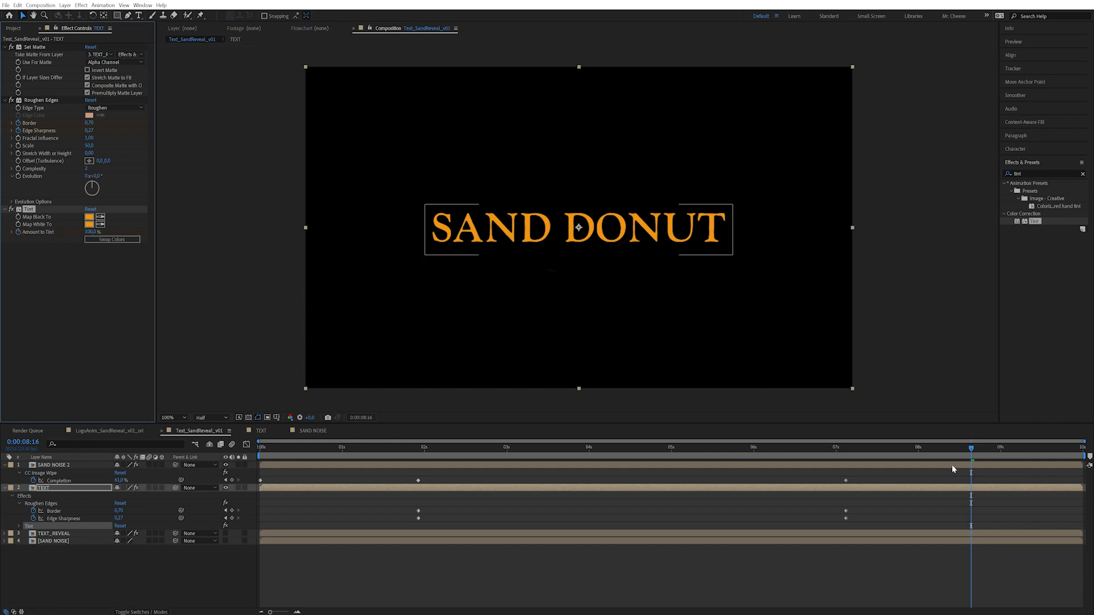
- Lower Amount to Tint in a keyframe at 0:00:02:02, scrub through the tinted reveal and collapse all layer properties
left_click_drag(970, 449, 432, 459)
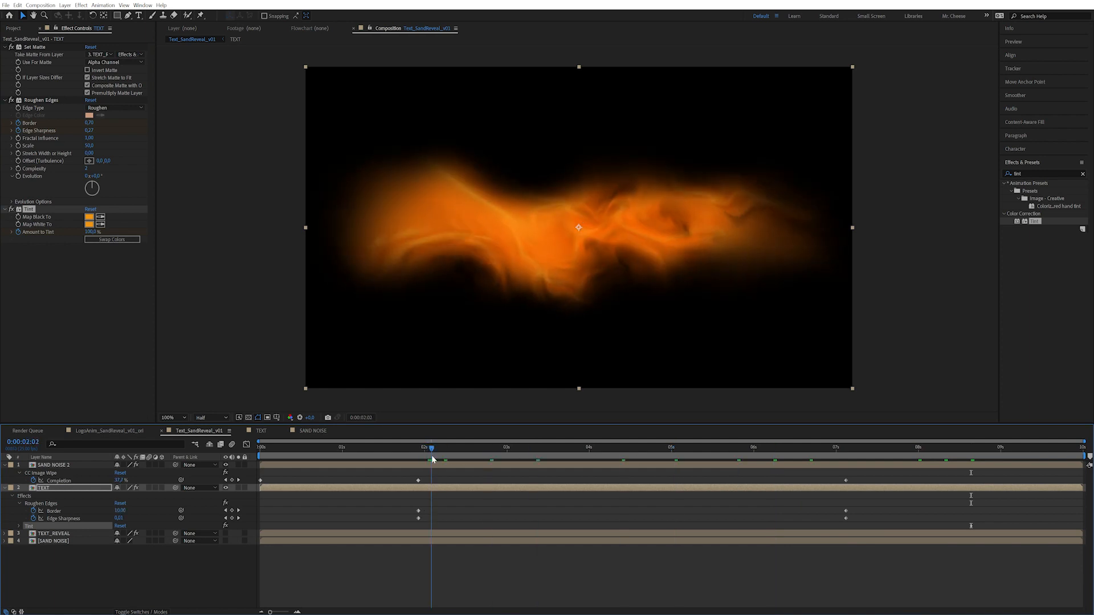
left_click_drag(90, 232, 9, 246)
left_click_drag(483, 439, 994, 455)
left_click(110, 546)
left_click(50, 488)
key("ctrl+a")
key("u")
left_click(139, 547)
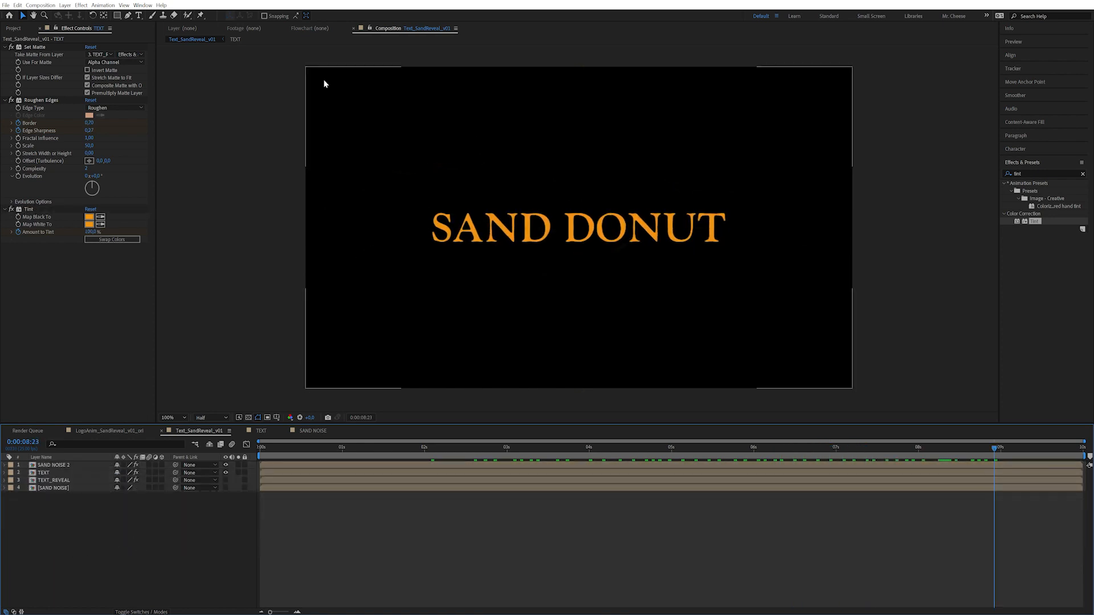
- Create a new 1920 × 1080 px black solid named "Sand particles"
left_click(65, 5)
mouse_move(97, 16)
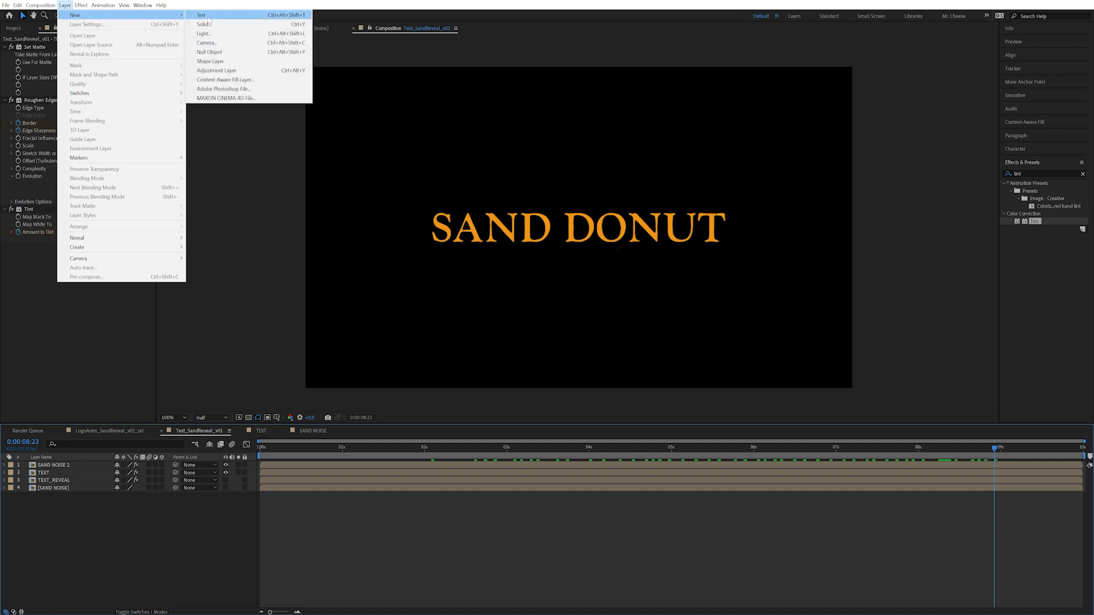
left_click(237, 25)
type("Sand particles")
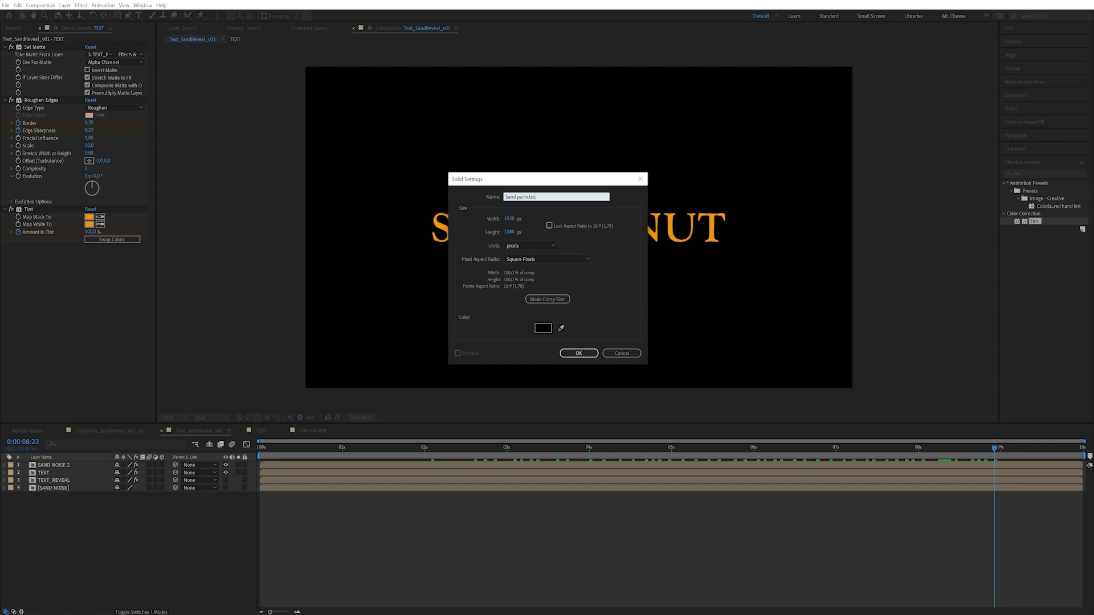
key("Return")
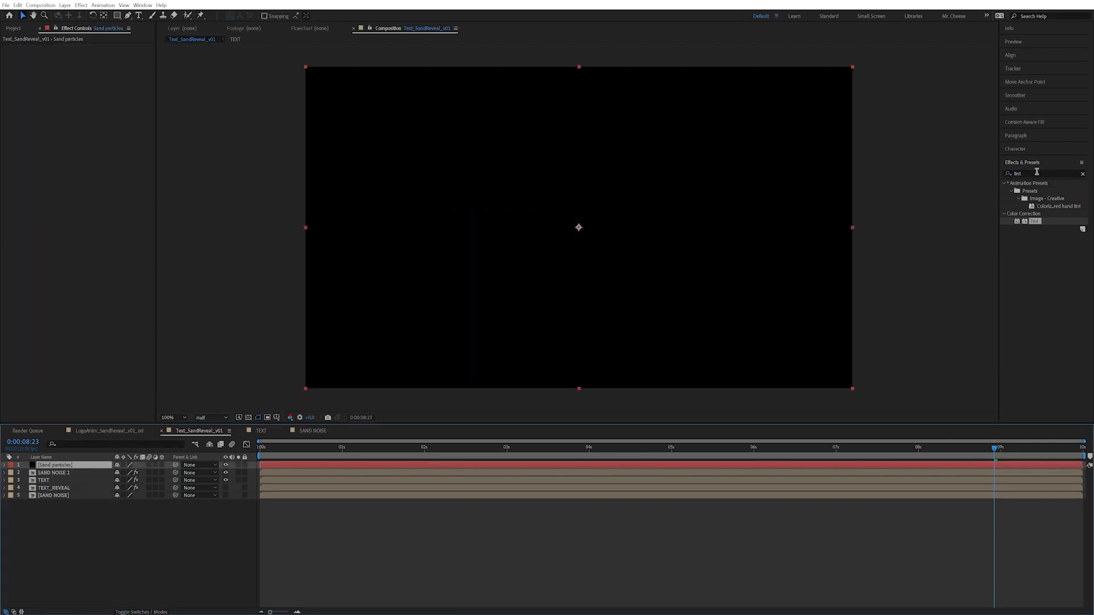
- Apply the CC Particle World effect to the Sand particles solid
left_click(1037, 172)
type("part")
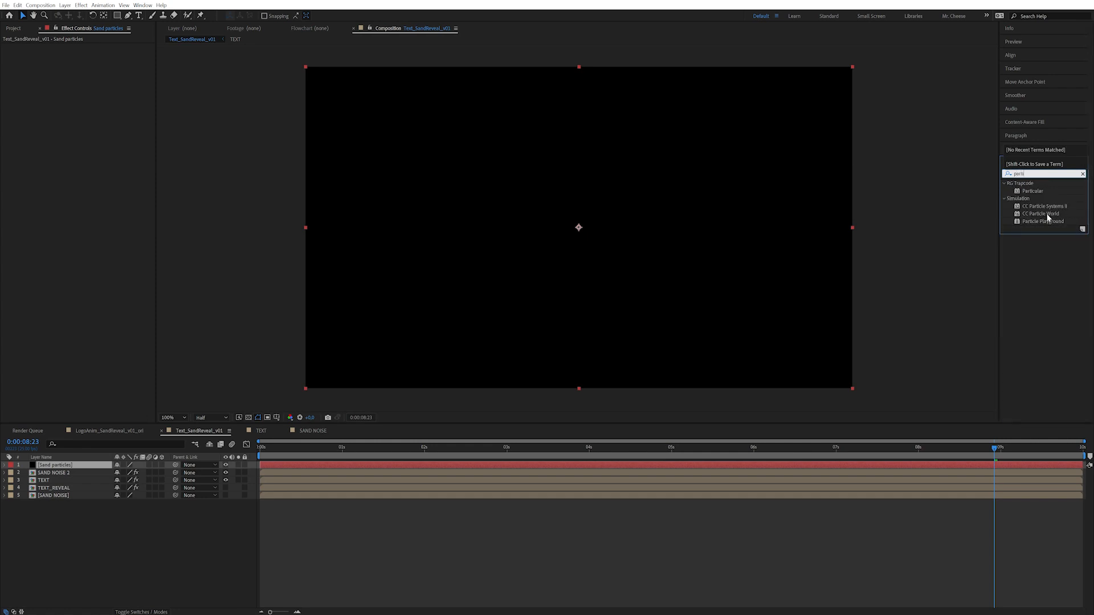
double_click(1039, 215)
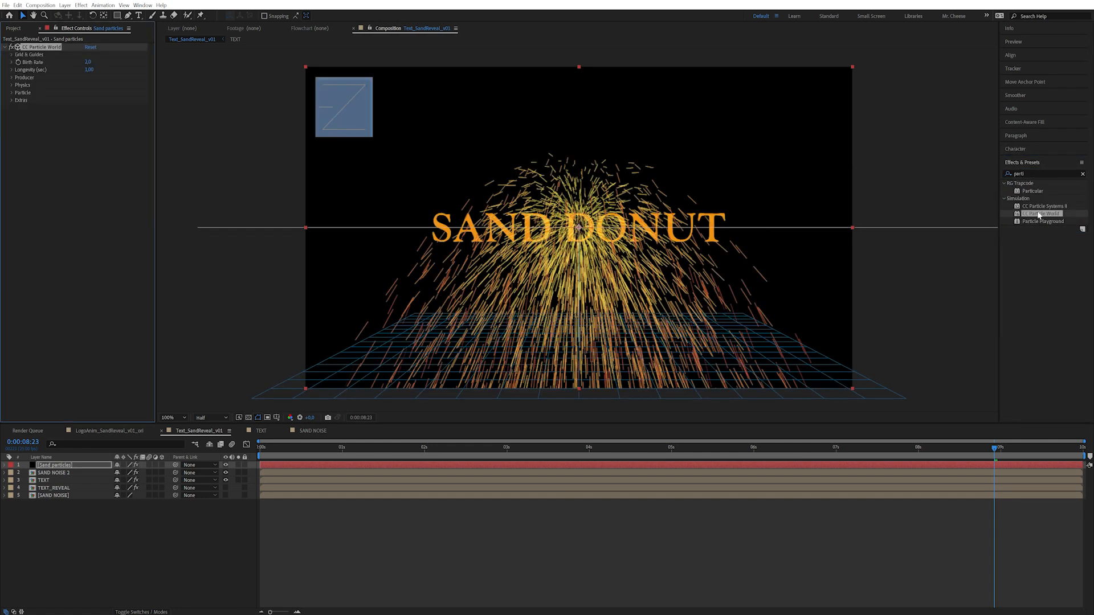
- Turn off CC Particle World's Radius, Motion Path, Grid, Horizon and Axis Box guides, leaving only Position enabled
left_click(12, 55)
left_click(87, 70)
left_click(87, 77)
left_click(88, 93)
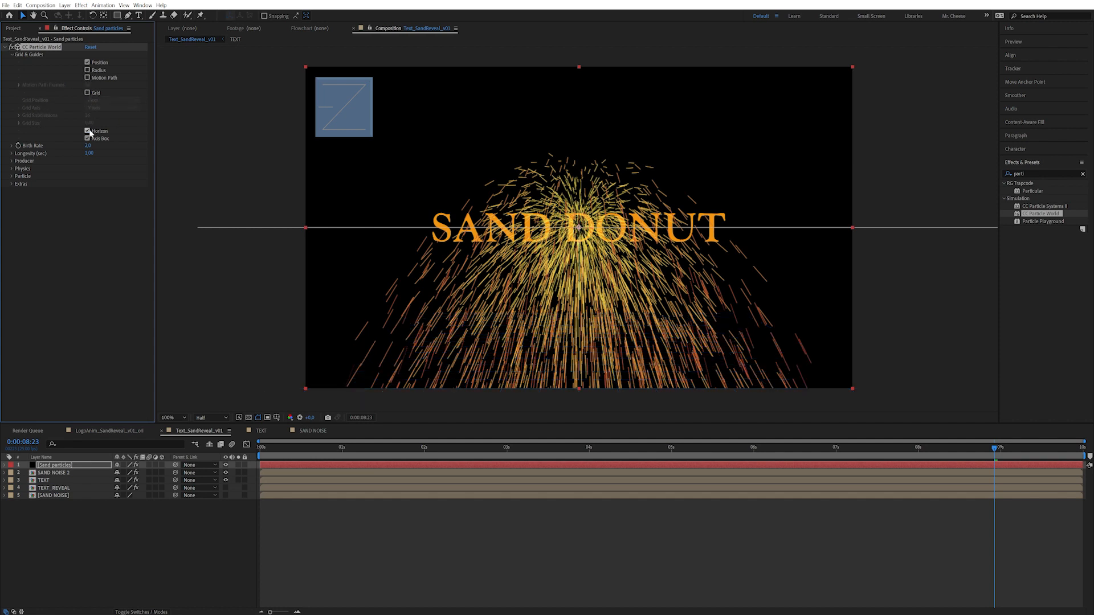
left_click(88, 131)
left_click(88, 138)
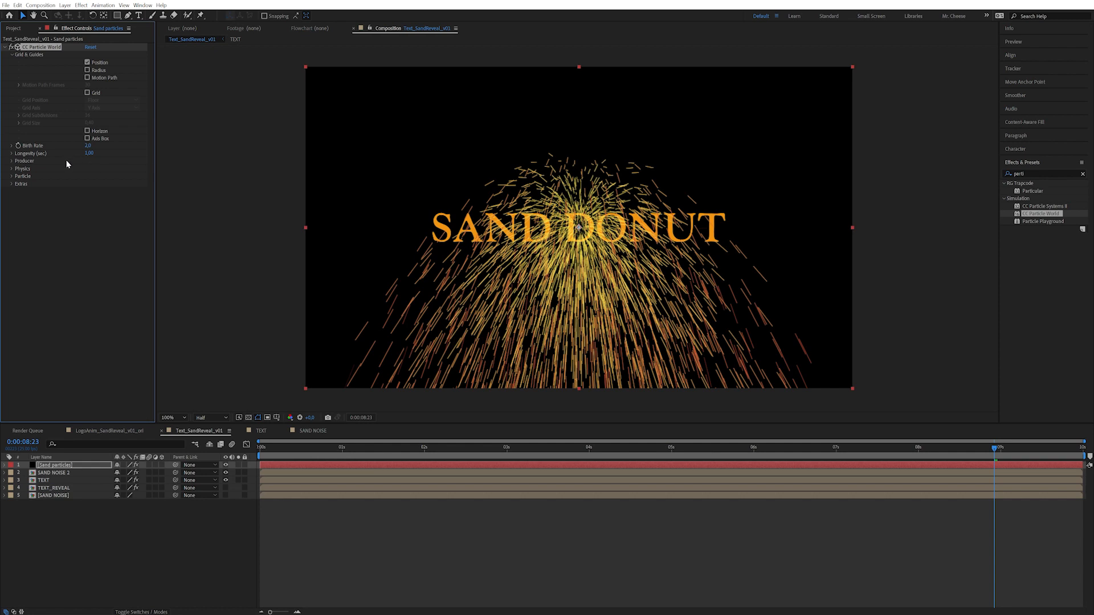
- Set the particle producer's Position X to -0.33, beside the start of the text
left_click(12, 161)
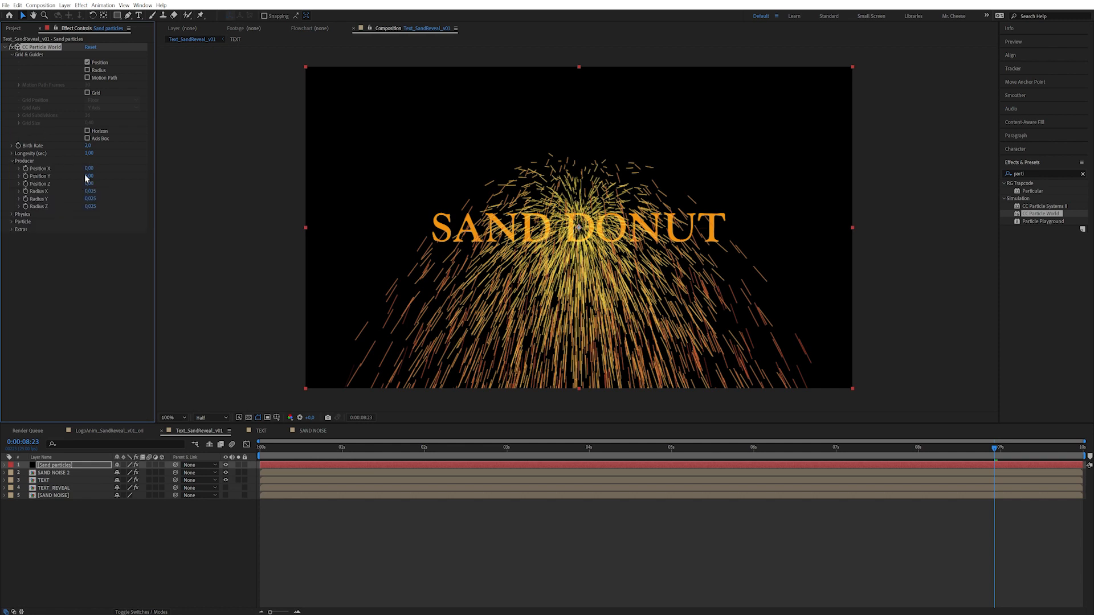
mouse_move(89, 169)
left_mouse_down()
mouse_move(74, 169)
mouse_move(84, 176)
left_mouse_up()
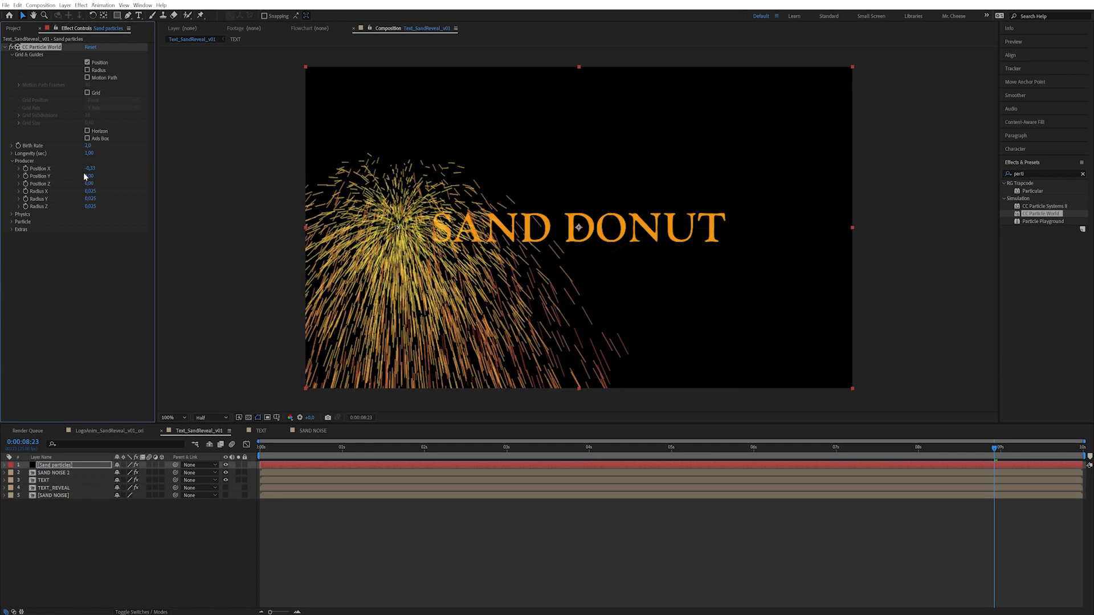
left_click(96, 260)
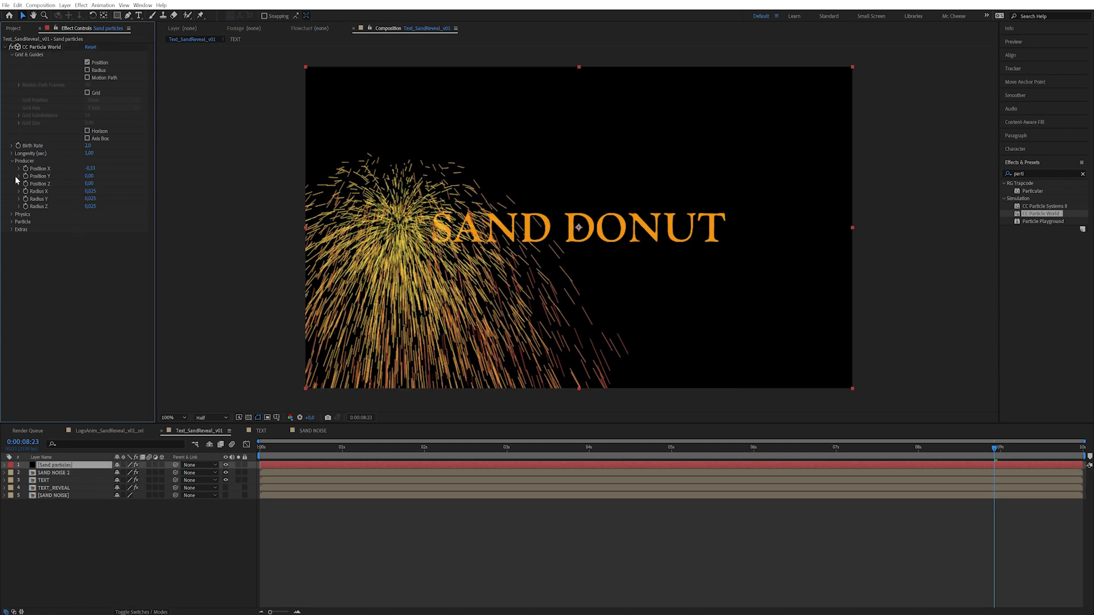
- Set the particle physics to Direction Axis animation with Gravity -0.020 and Extra about 0.85
left_click(11, 215)
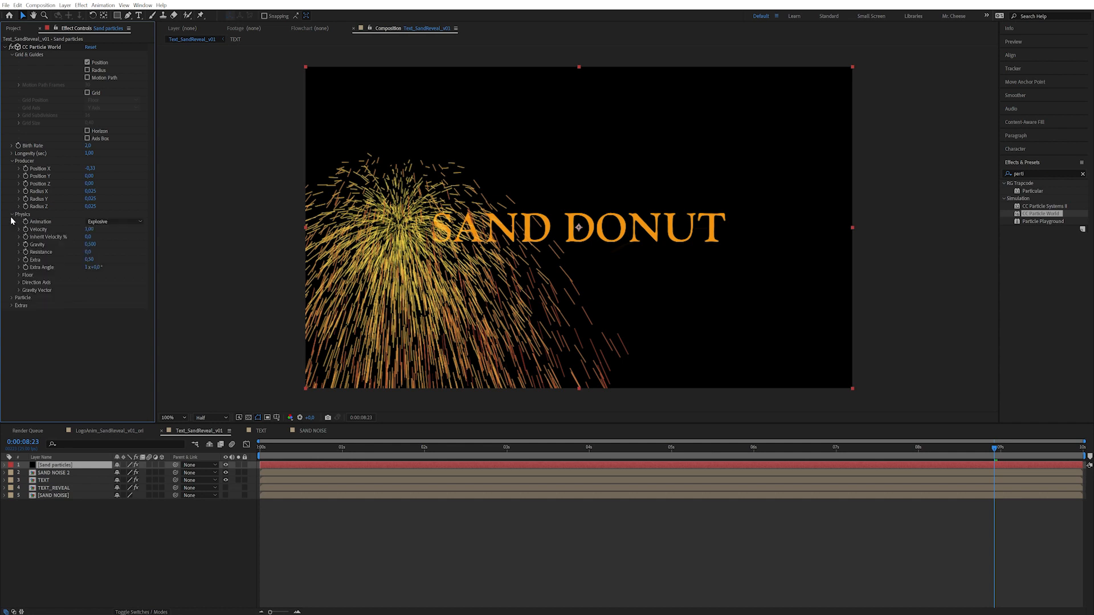
left_click(112, 221)
left_click(119, 233)
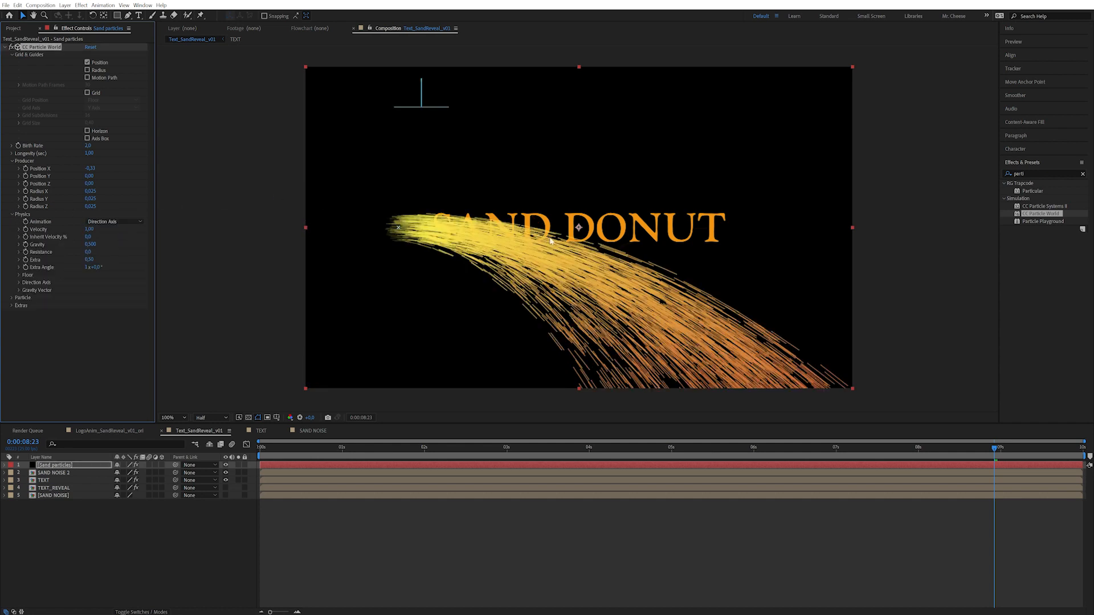
left_click(115, 244)
left_click_drag(91, 245, 71, 248)
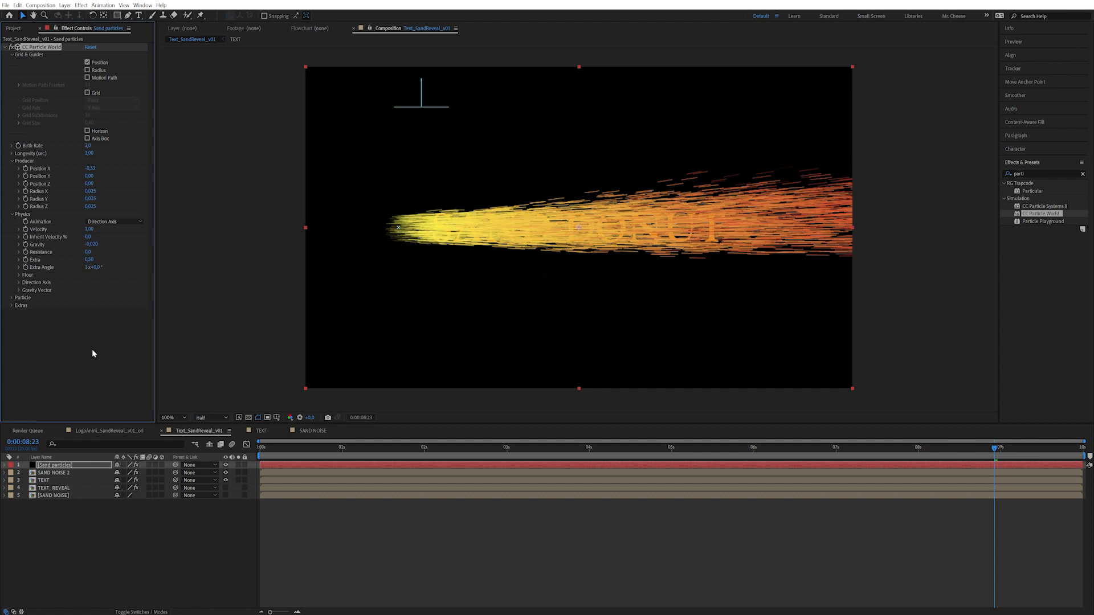
left_click_drag(89, 260, 101, 254)
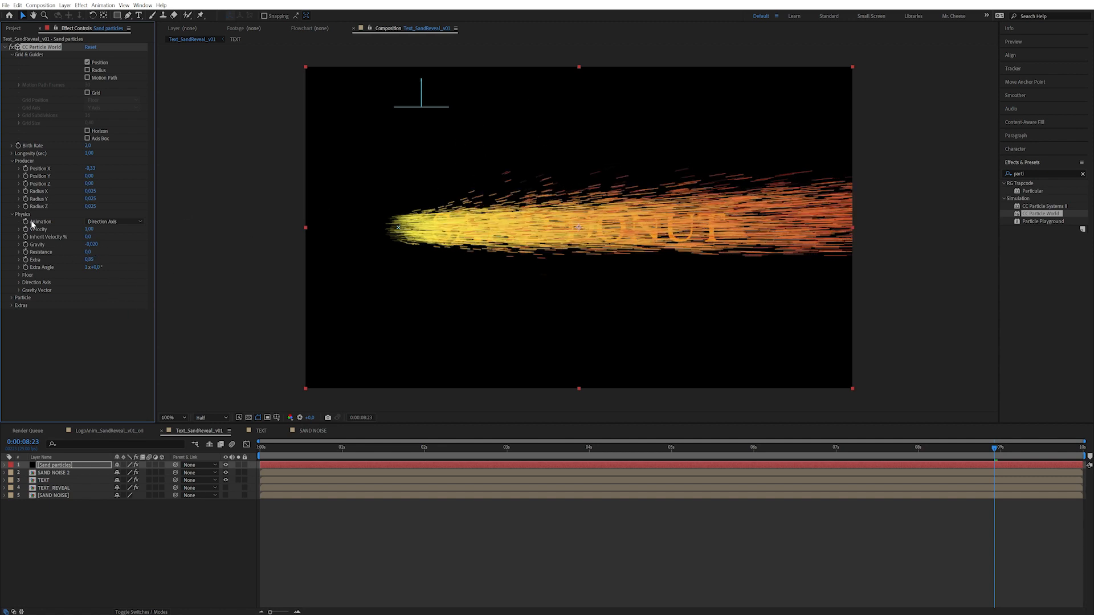
- Change the Particle Type to Darken & Faded Sphere and raise Max Opacity to 100%
left_click(22, 297)
left_click(97, 306)
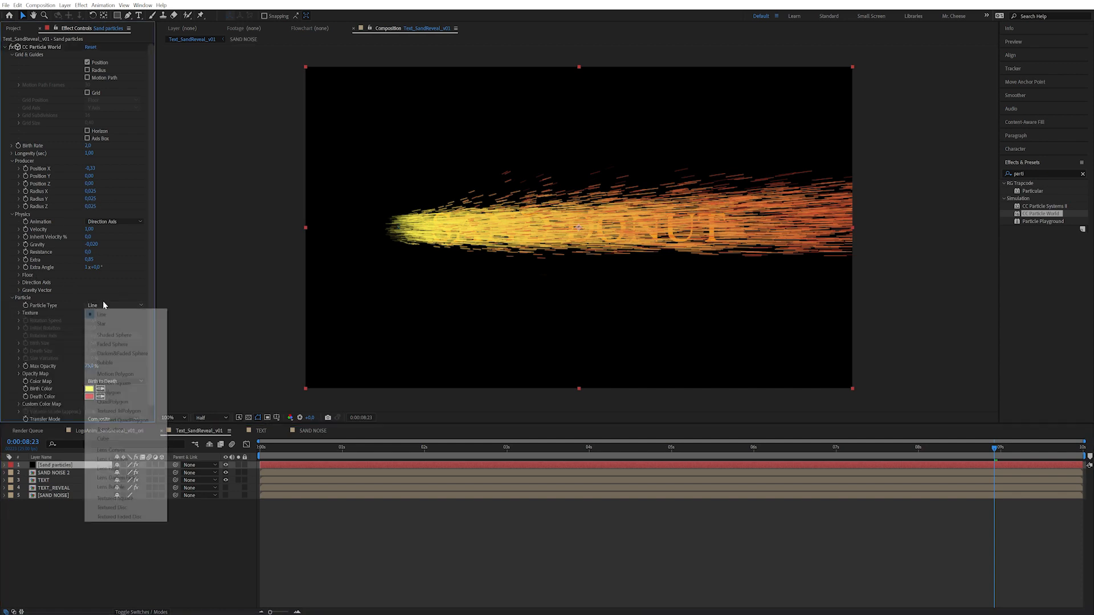
left_click(126, 353)
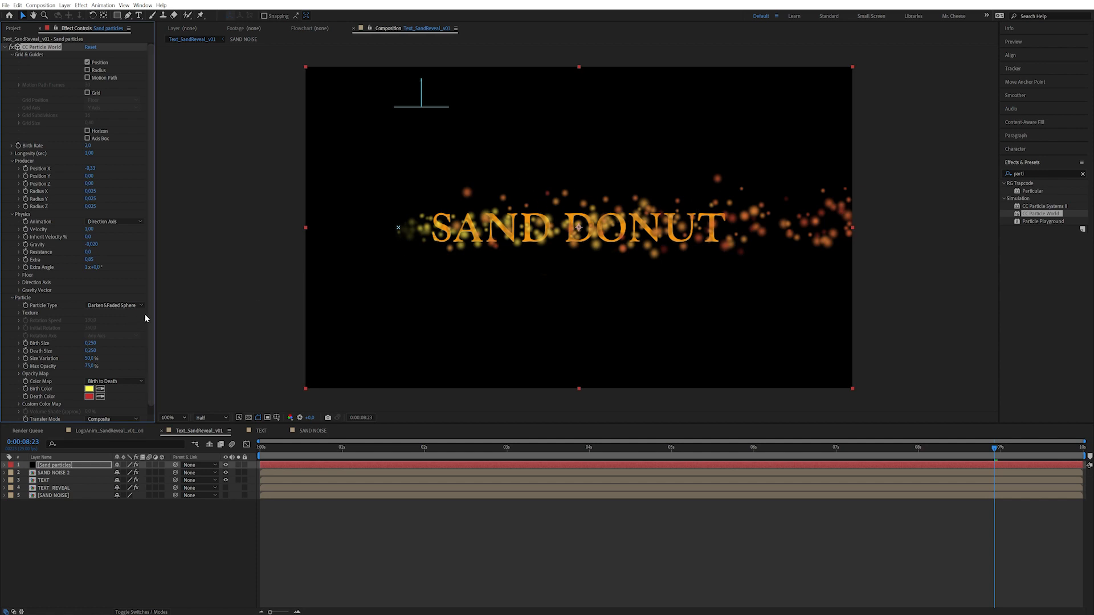
scroll(150, 320, "down", 1)
left_click_drag(91, 357, 167, 351)
- Set the particles' Birth Size and Death Size to 0.015 and scrub through the animation to check them
left_click(90, 334)
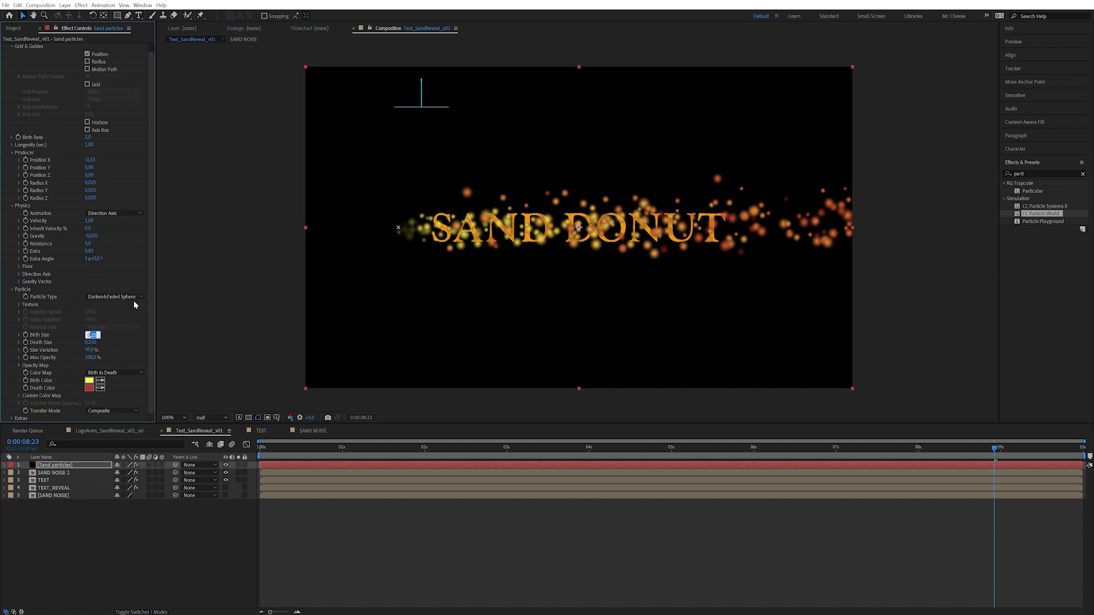
type("0,015")
key("Return")
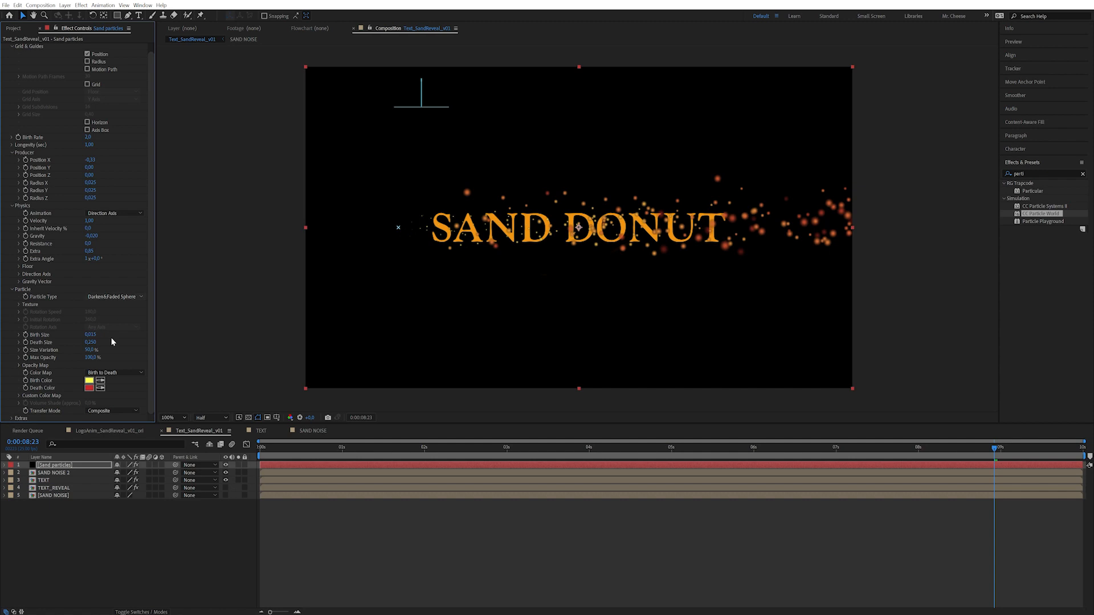
left_click(91, 343)
type("0,01")
left_click_drag(341, 448, 711, 449)
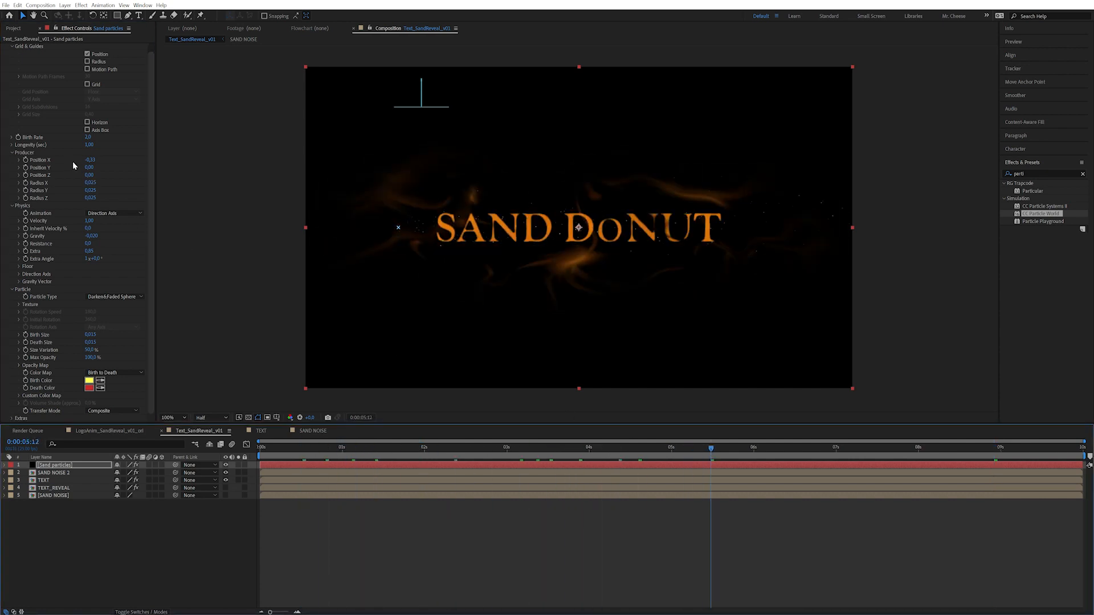
- Raise the particles' Birth Rate to 10 and set the producer's Radius Y to about 0.070
left_click_drag(152, 187, 147, 47)
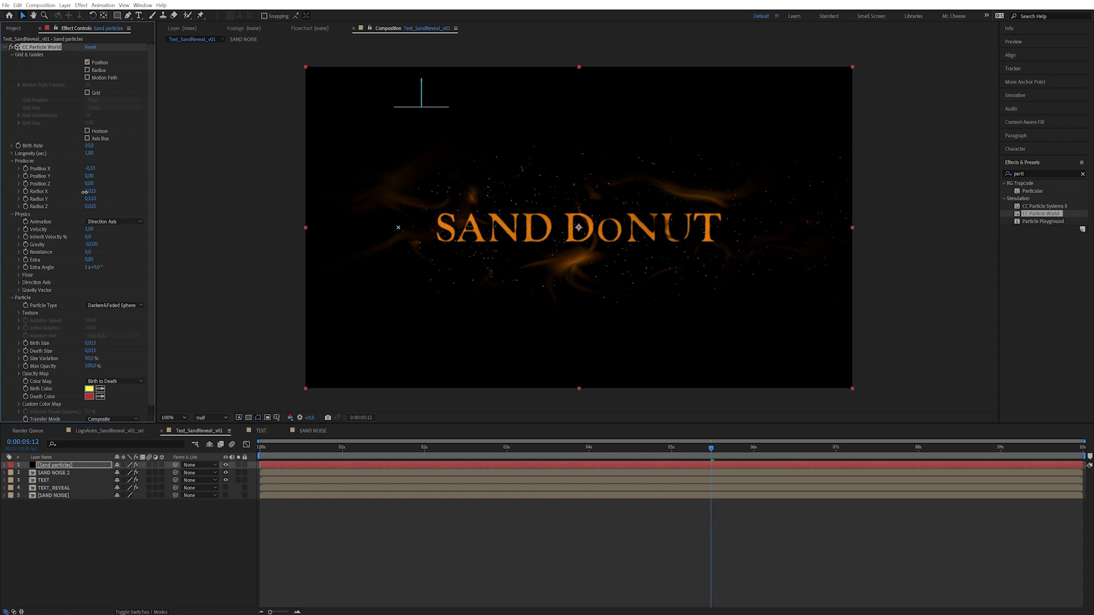
left_click_drag(82, 191, 80, 191)
- Set the particles' Birth Color to yellow-orange F2BC37 and their Death Color to orange F1972C
left_click_drag(152, 206, 155, 278)
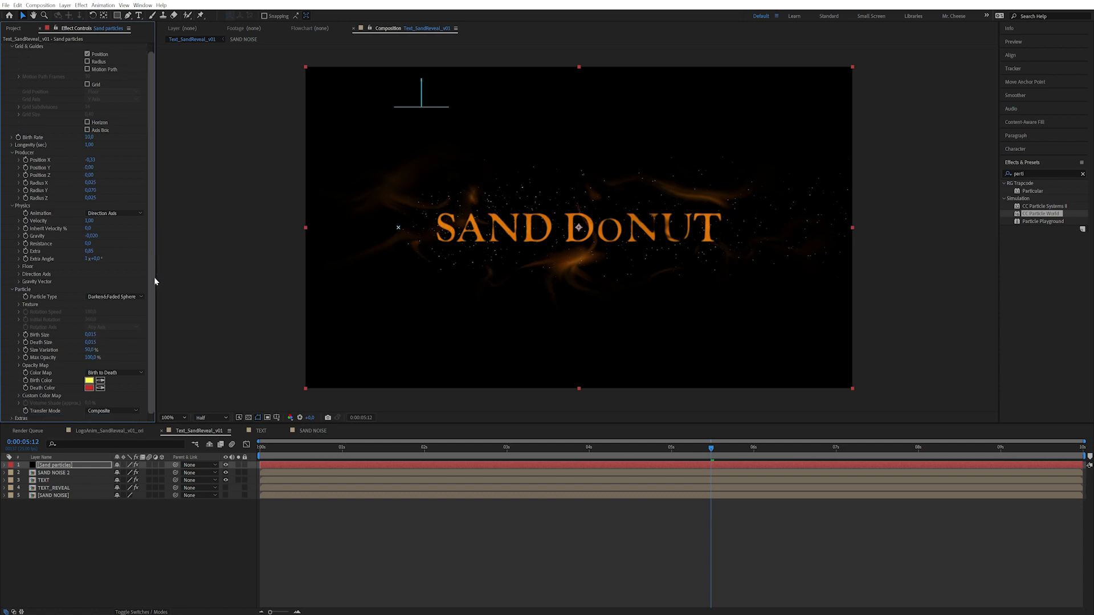
left_click(89, 382)
left_click_drag(209, 277, 216, 293)
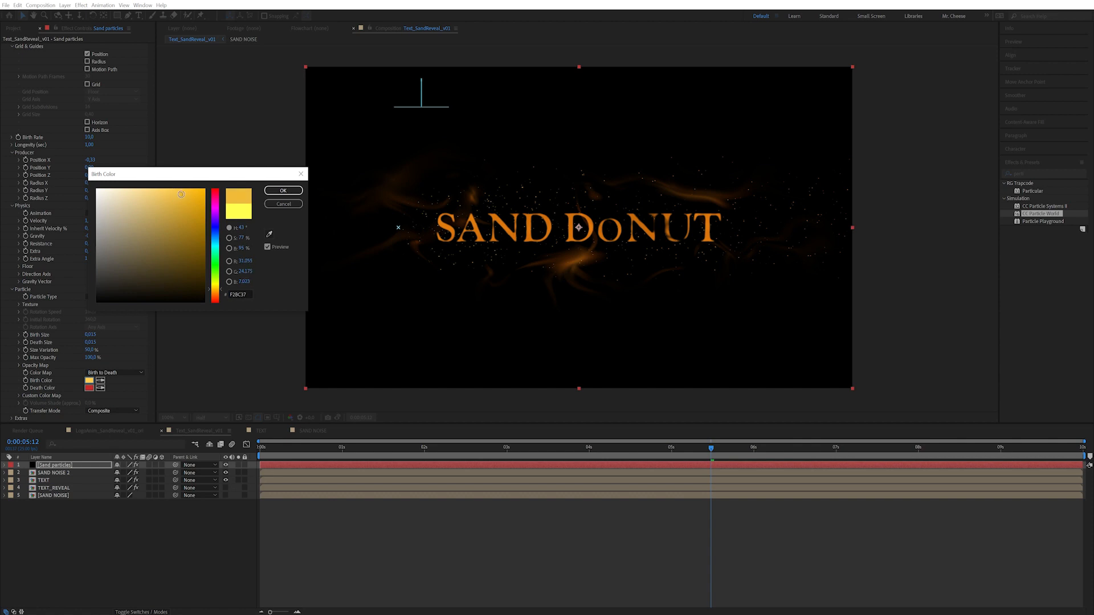
left_click(283, 190)
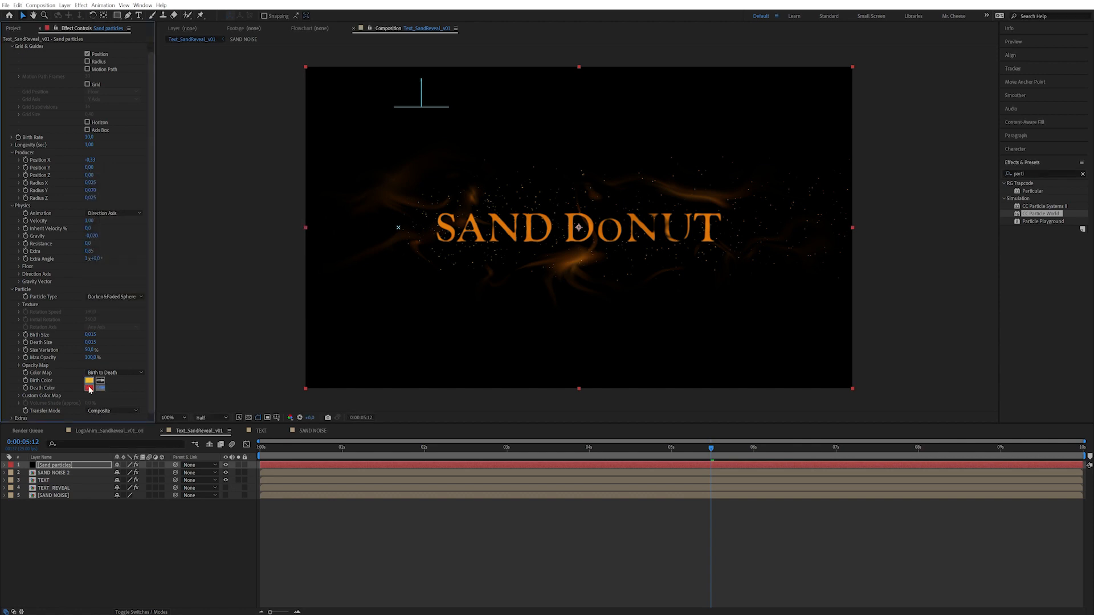
left_click(90, 389)
mouse_move(215, 268)
left_mouse_down()
mouse_move(216, 288)
mouse_move(216, 277)
left_mouse_up()
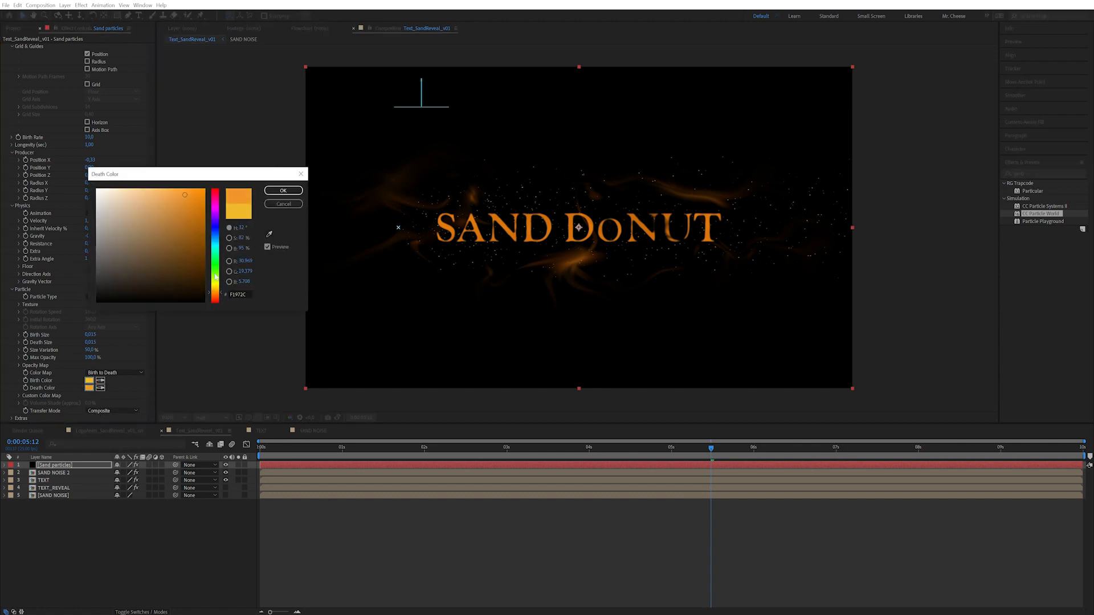
left_click(283, 190)
- Find the Turbulent Displace effect and apply it to the Sand particles layer
left_click(1036, 174)
type("turbi")
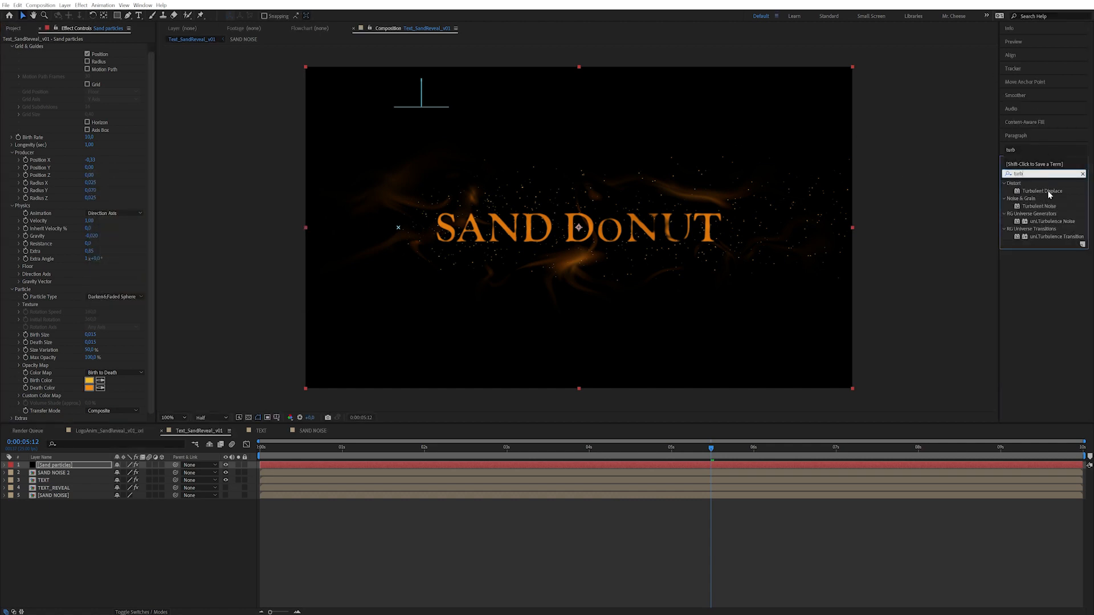
double_click(1050, 195)
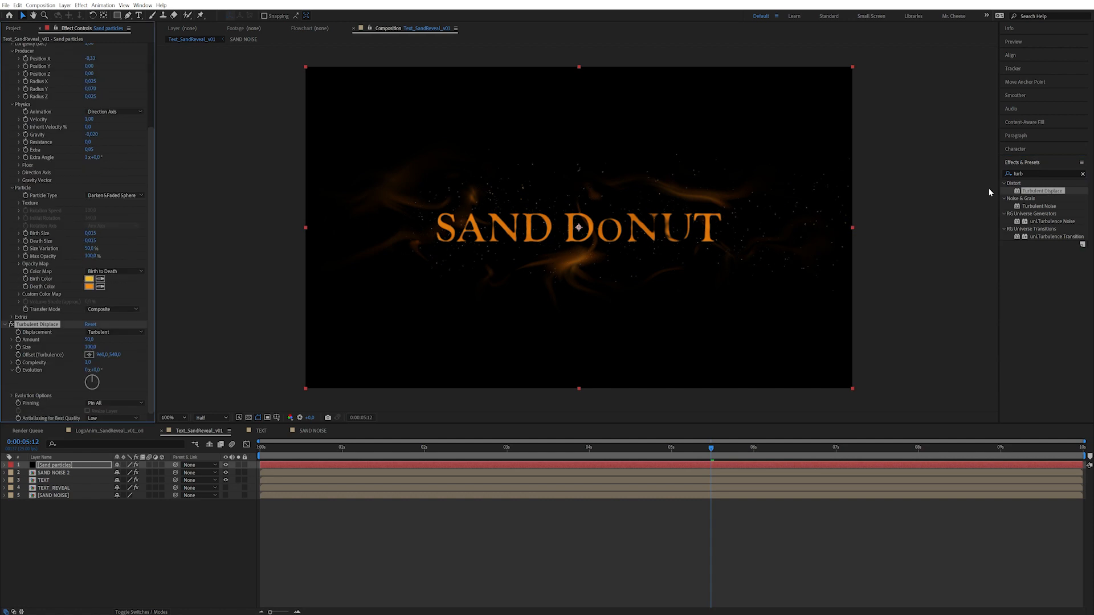
- Keyframe the particles' Birth Rate at 0 on the first frame and at 10 at 0:00:01:19
left_click(499, 450)
key("Home")
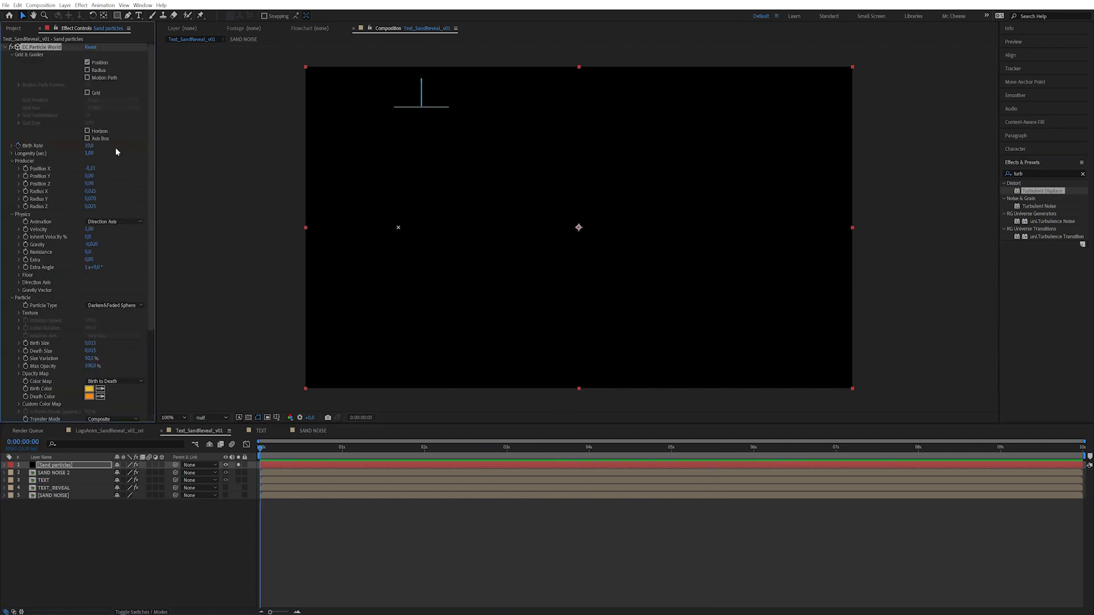
left_click(89, 146)
type("0")
key("Return")
left_click_drag(374, 448, 405, 460)
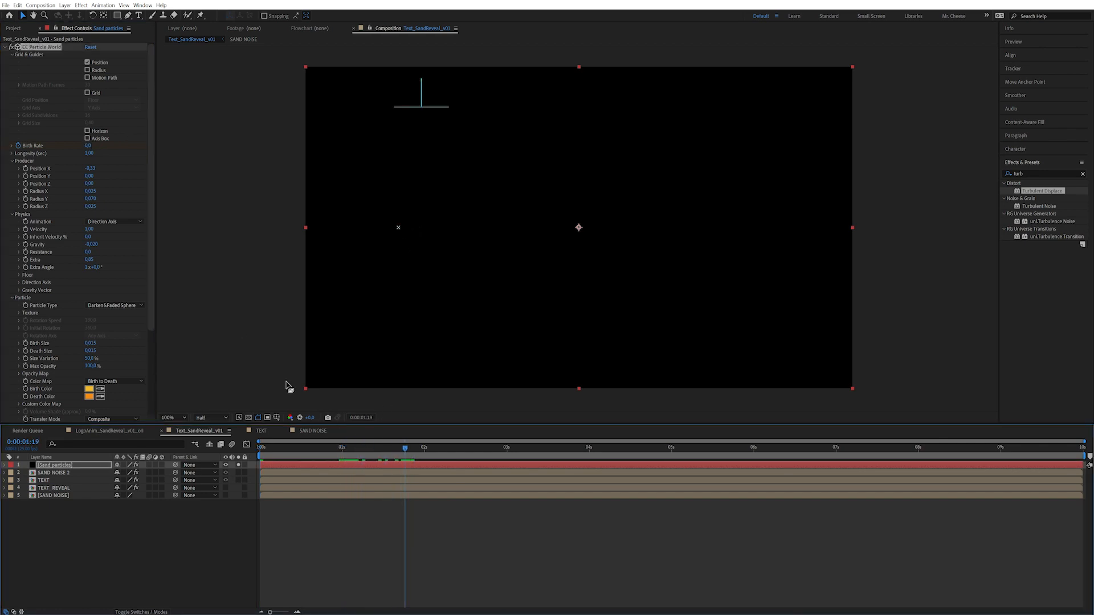
left_click(89, 146)
type("10")
key("Return")
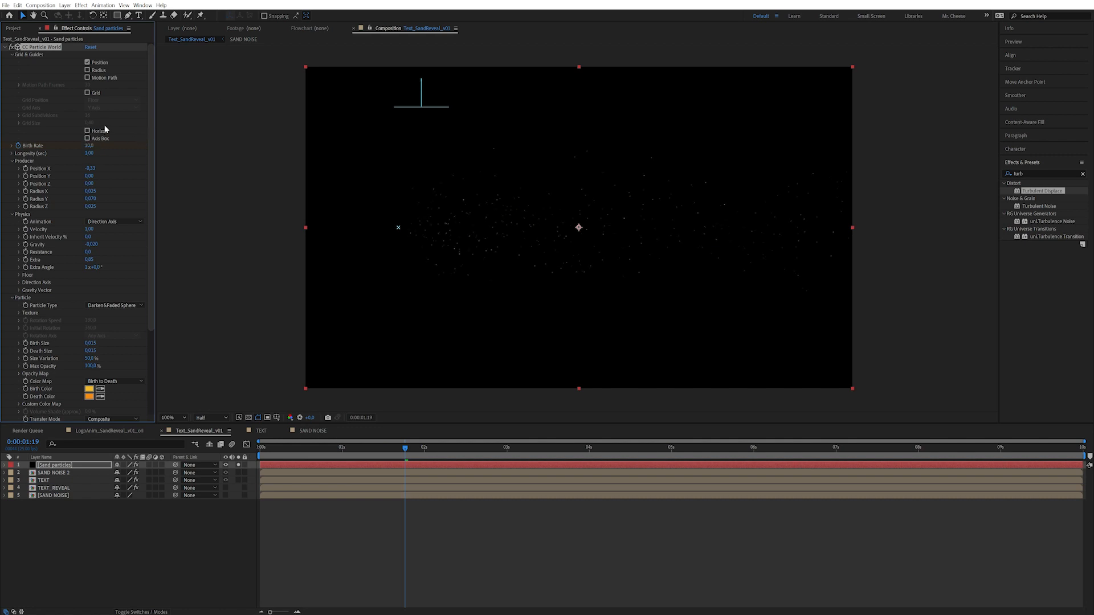
- Add a Birth Rate keyframe of 0 just after the six-second mark
left_click(760, 448)
left_click(89, 146)
type("0")
key("Return")
- Start keyframing the particles' Velocity at the first frame and set it to 0 at 0:00:06:01
left_click_drag(297, 443, 135, 433)
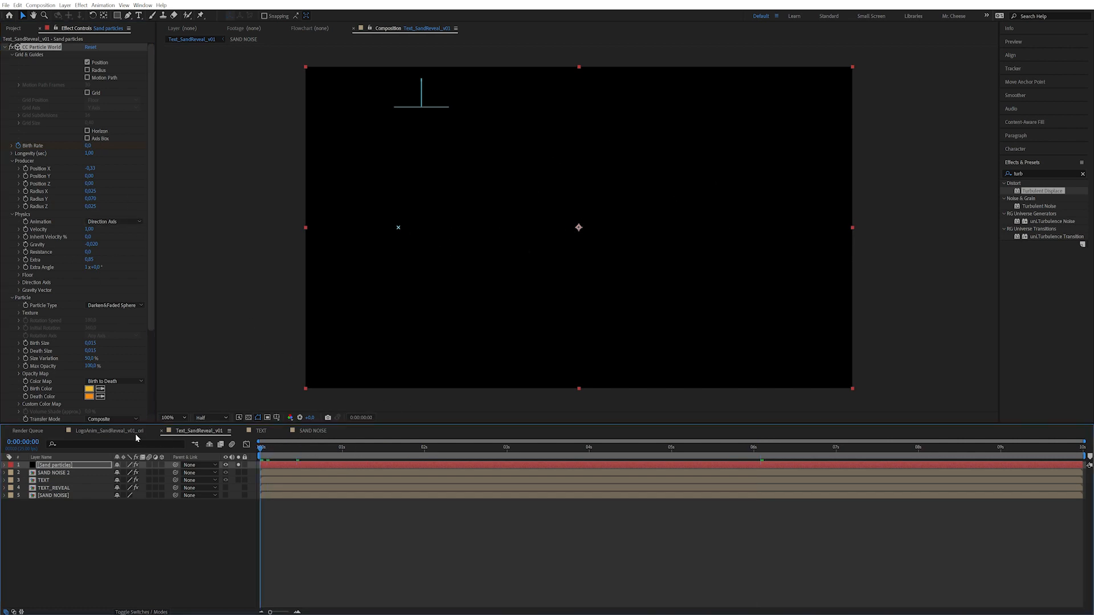
left_click(26, 229)
left_click_drag(327, 448, 757, 448)
left_click(90, 229)
left_click(90, 229)
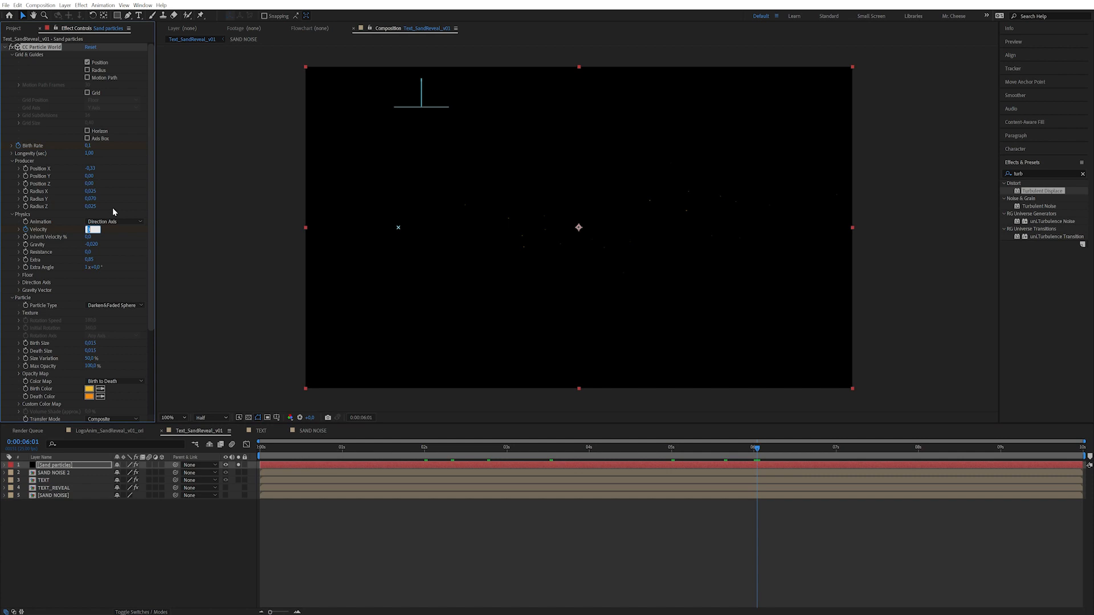
type("0")
- Preview the particle animation with its keyframes shown and compare the Sand particles layer with and without motion blur
left_click(282, 447)
key("space")
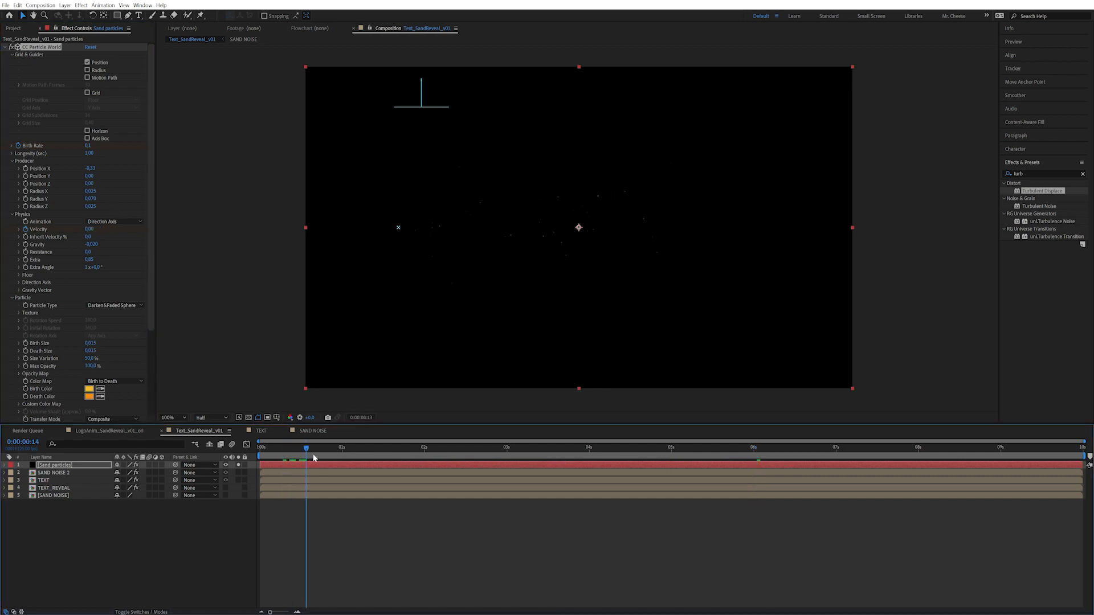
left_click_drag(372, 454, 442, 450)
key("u")
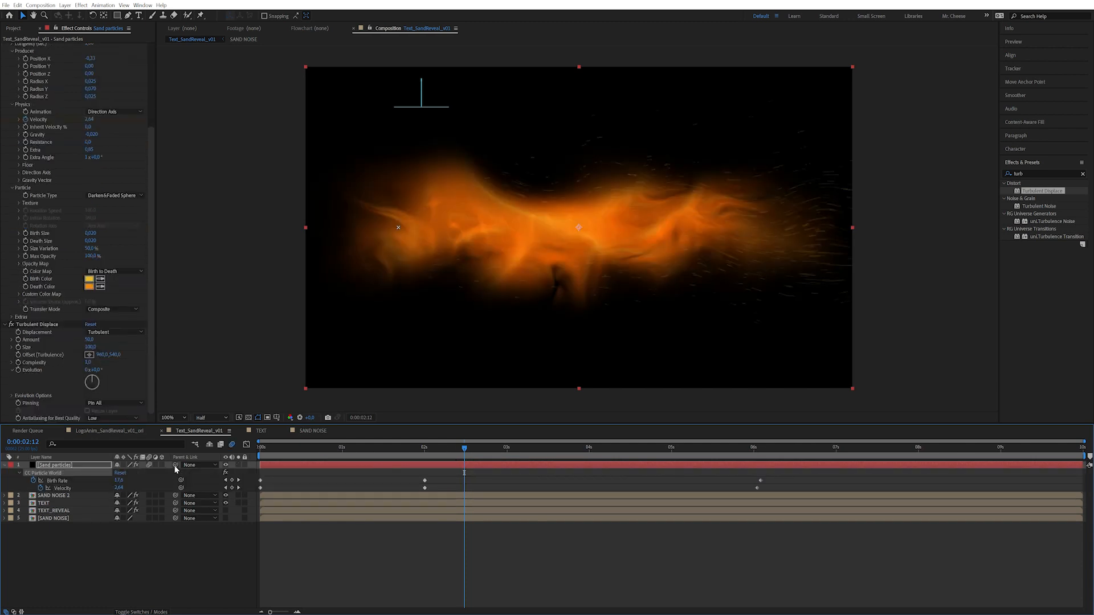
left_click(148, 465)
left_click(148, 465)
left_click(240, 306)
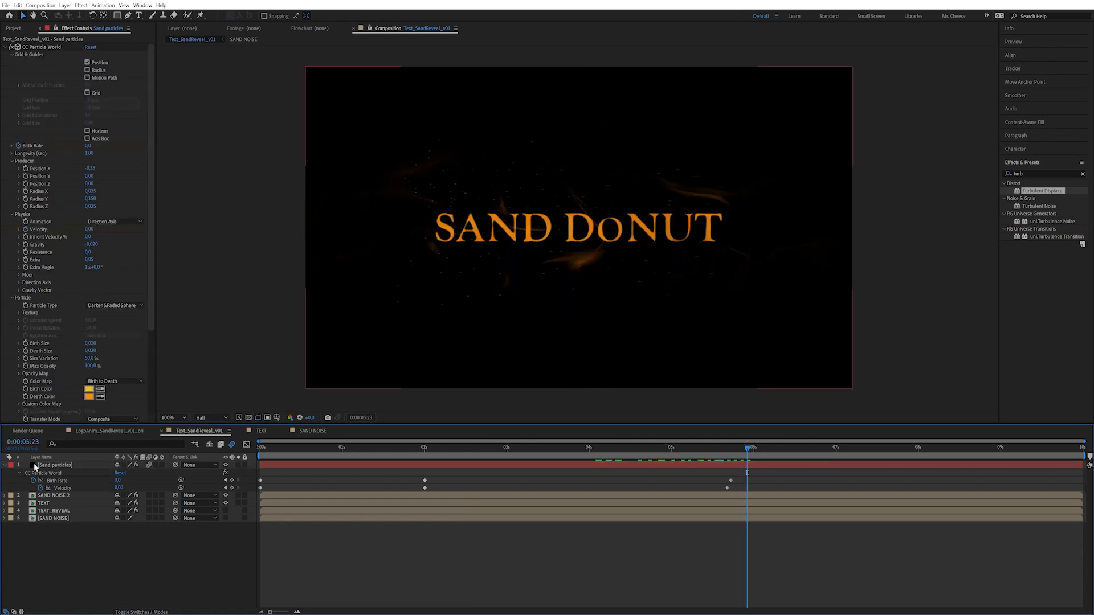
- Pre-compose the Sand particles layer into a new composition named Sand particles, moving all attributes and opening it
left_click(4, 464)
left_click(55, 465)
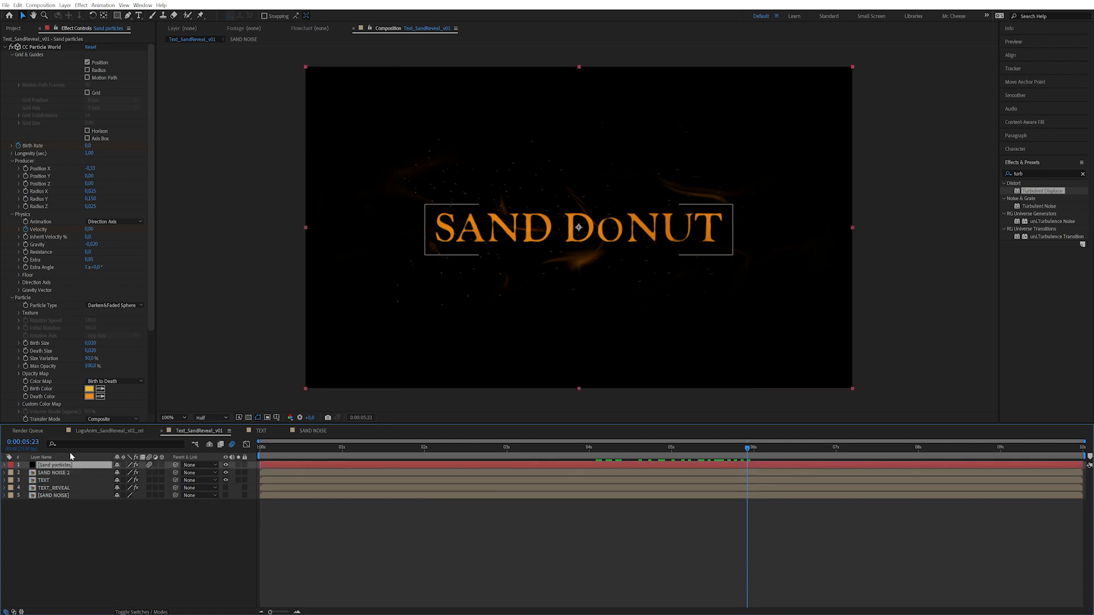
left_click_drag(408, 442, 352, 450)
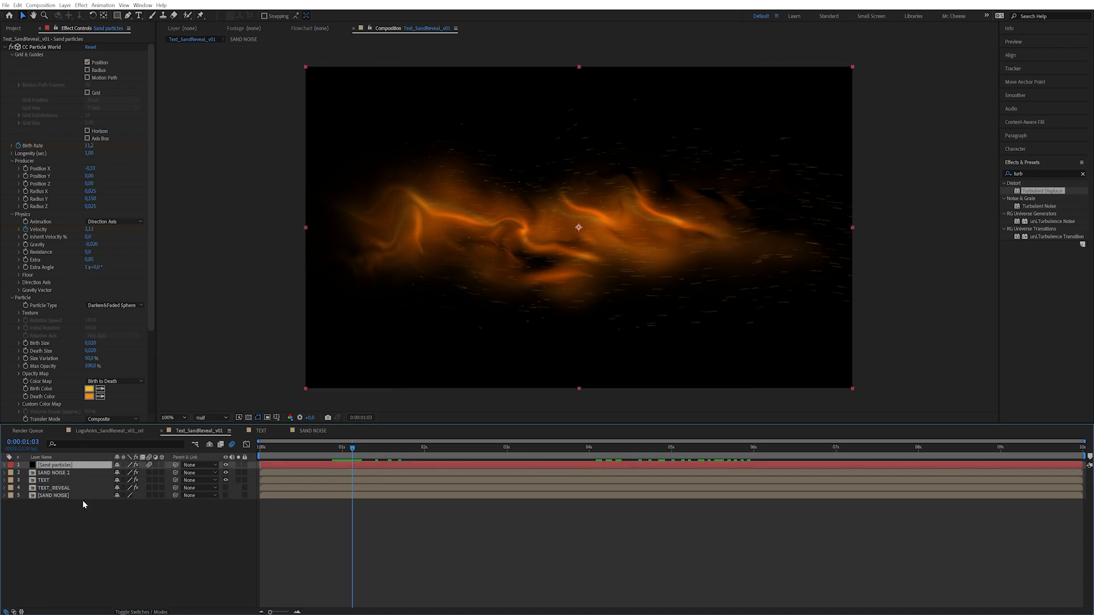
key("ctrl+shift+c")
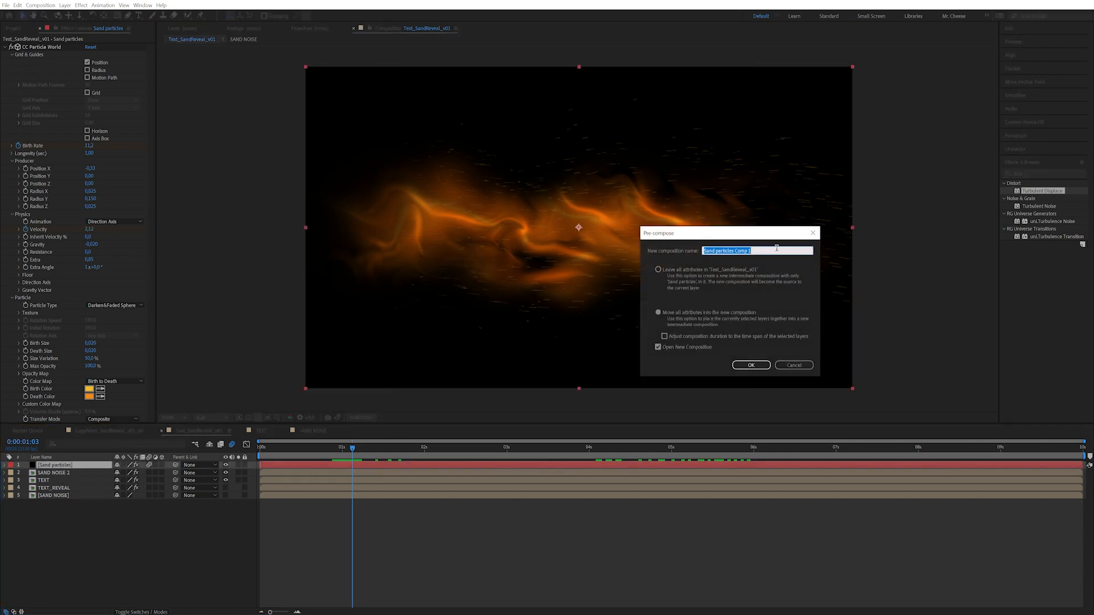
left_click(772, 249)
key("BackSpace")
key("Return")
- Preview the Sand particles composition with the viewer exposure raised to about +4.8 to inspect the particle motion
key("space")
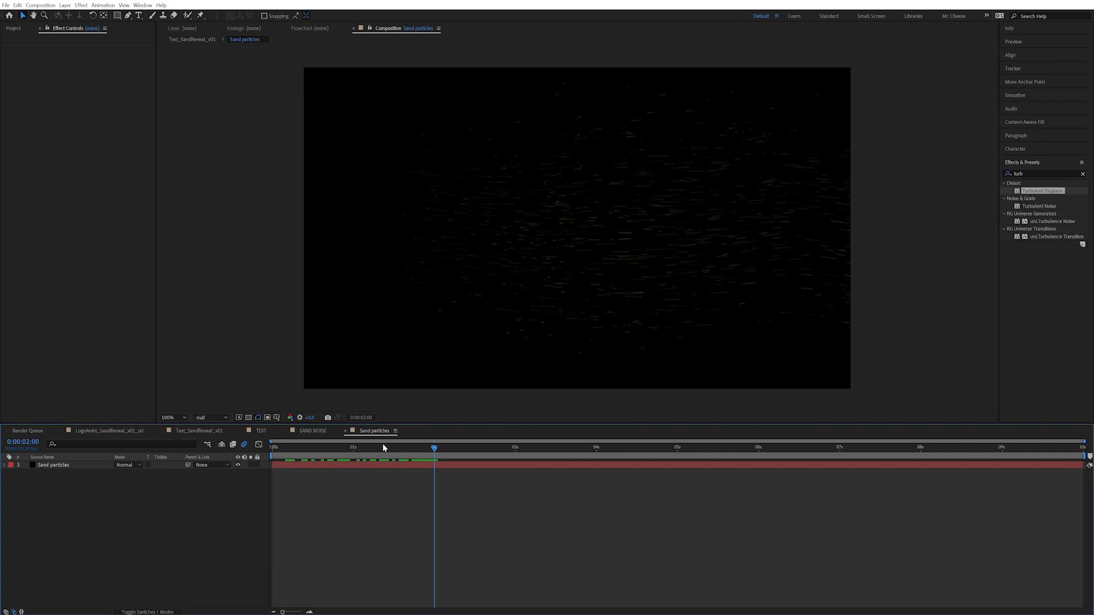
left_click_drag(309, 418, 342, 418)
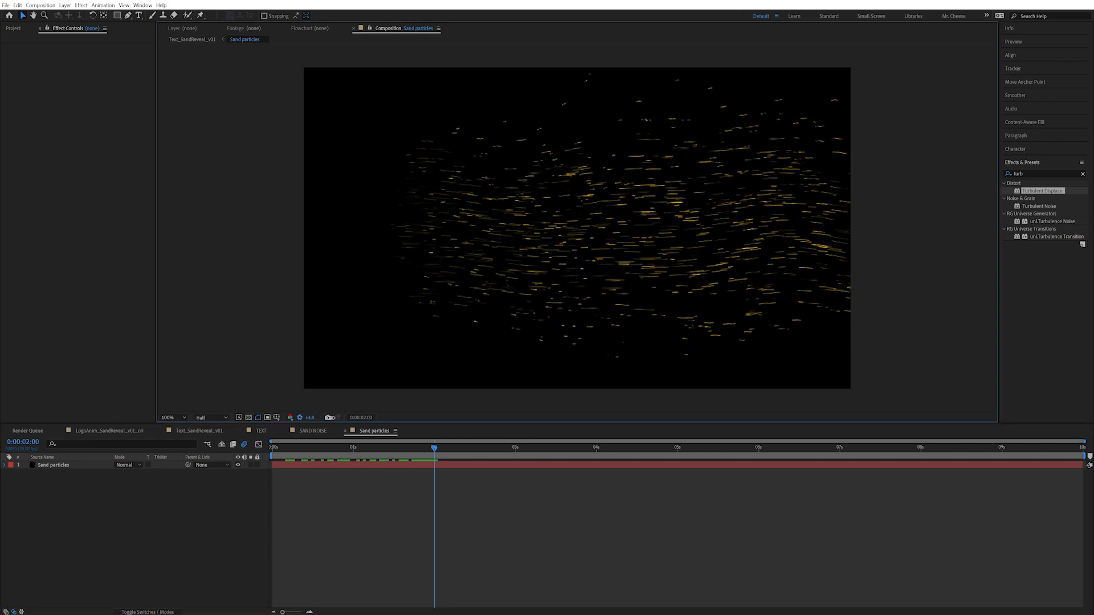
key("space")
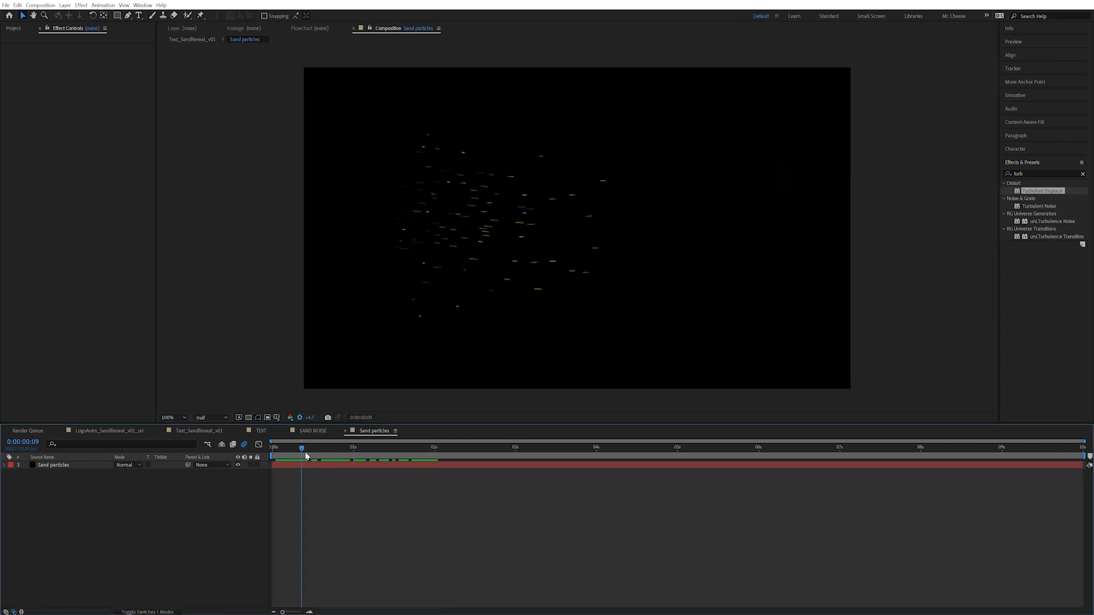
mouse_move(376, 447)
left_mouse_down()
mouse_move(340, 448)
mouse_move(393, 447)
left_mouse_up()
- Return to the Text_SandReveal_v01 composition, duplicate the Sand particles layer and rename the copy Sand particles Glint
left_click(198, 431)
key("ctrl+d")
key("Return")
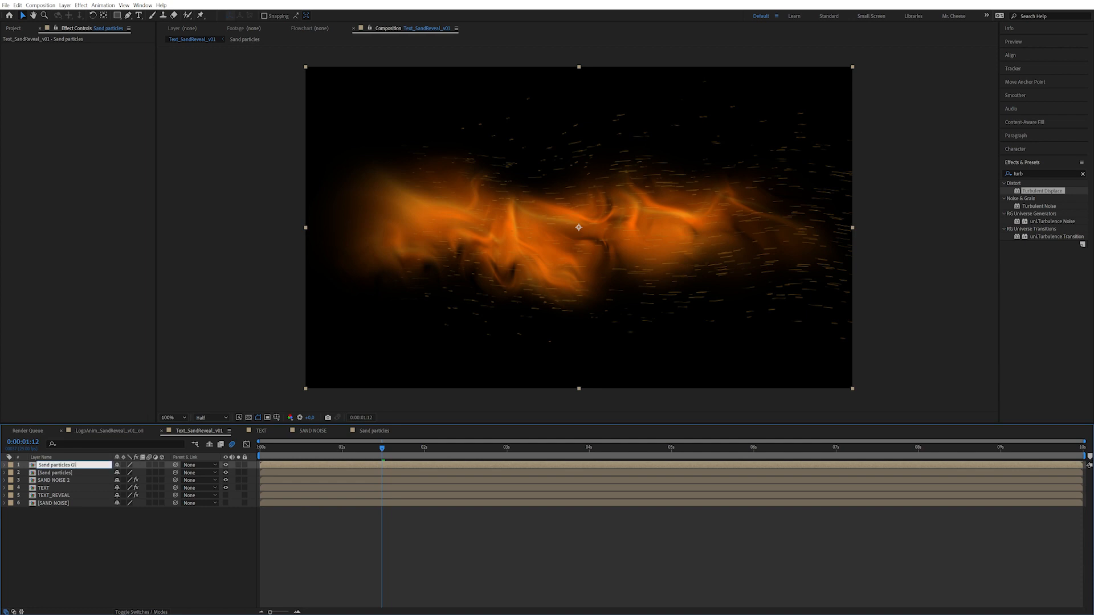
key("Return")
left_click(1033, 173)
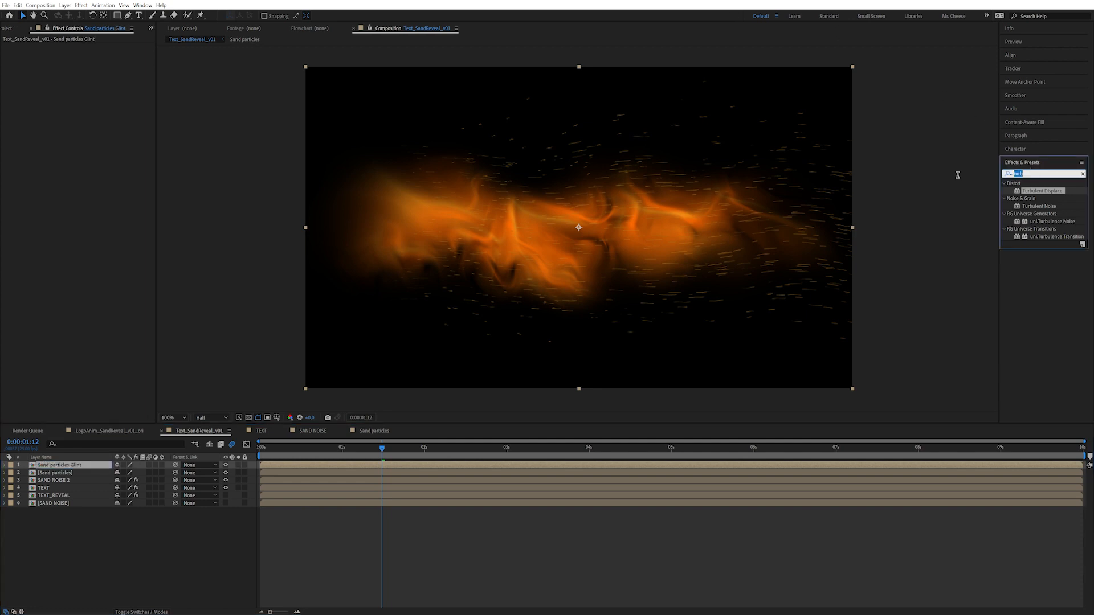
type("tint")
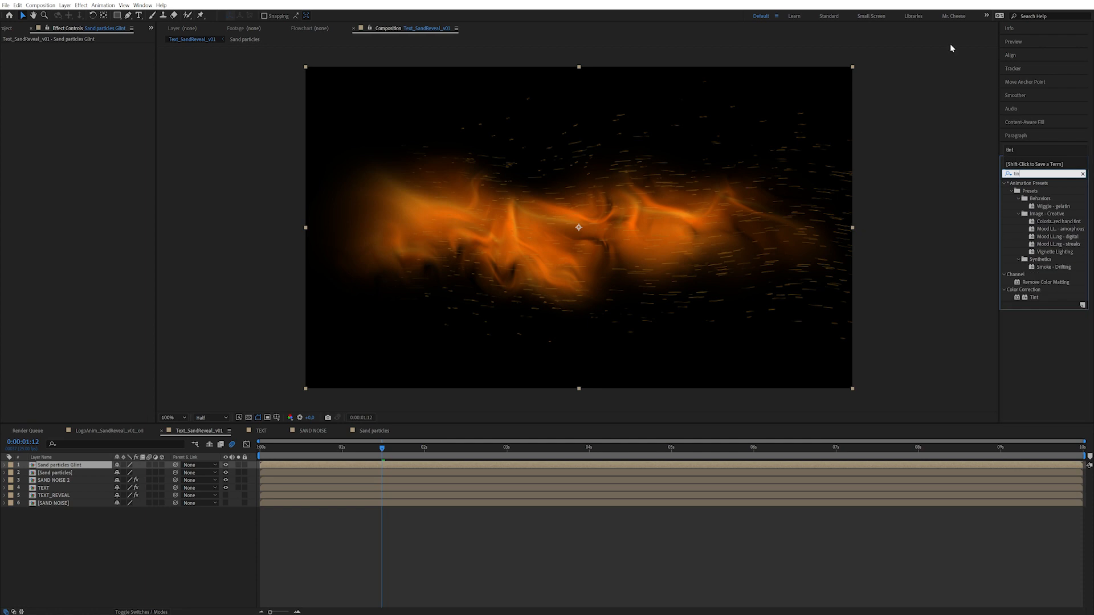
key("BackSpace")
key("BackSpace")
key("BackSpace")
key("BackSpace")
- Apply the Fill effect and the Stylize Glow effect to the Sand particles Glint layer
type("fill")
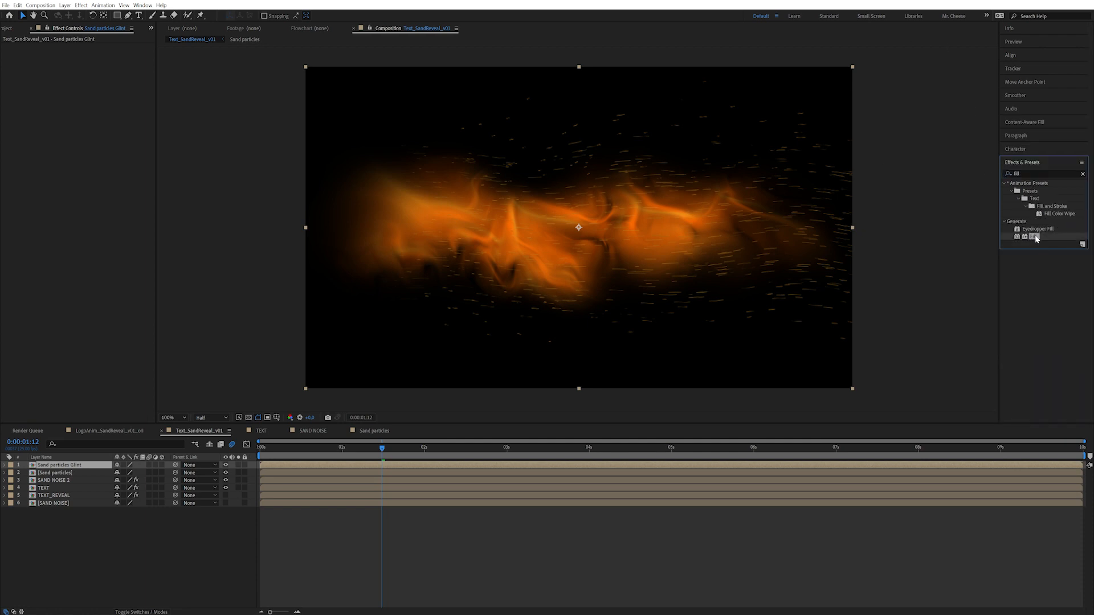
double_click(1032, 236)
left_click(1030, 173)
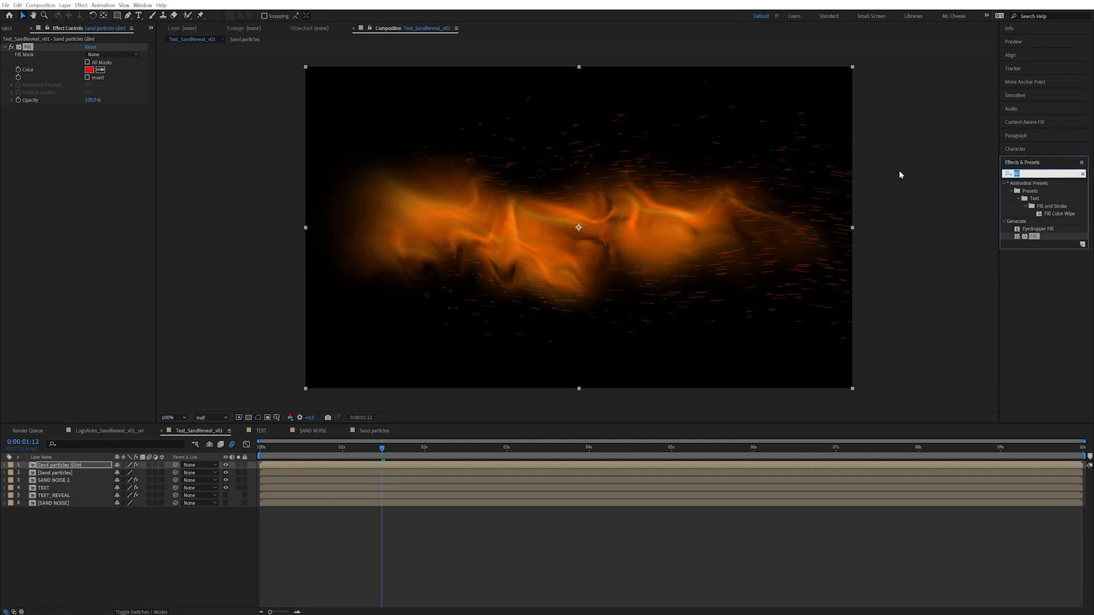
type("glo")
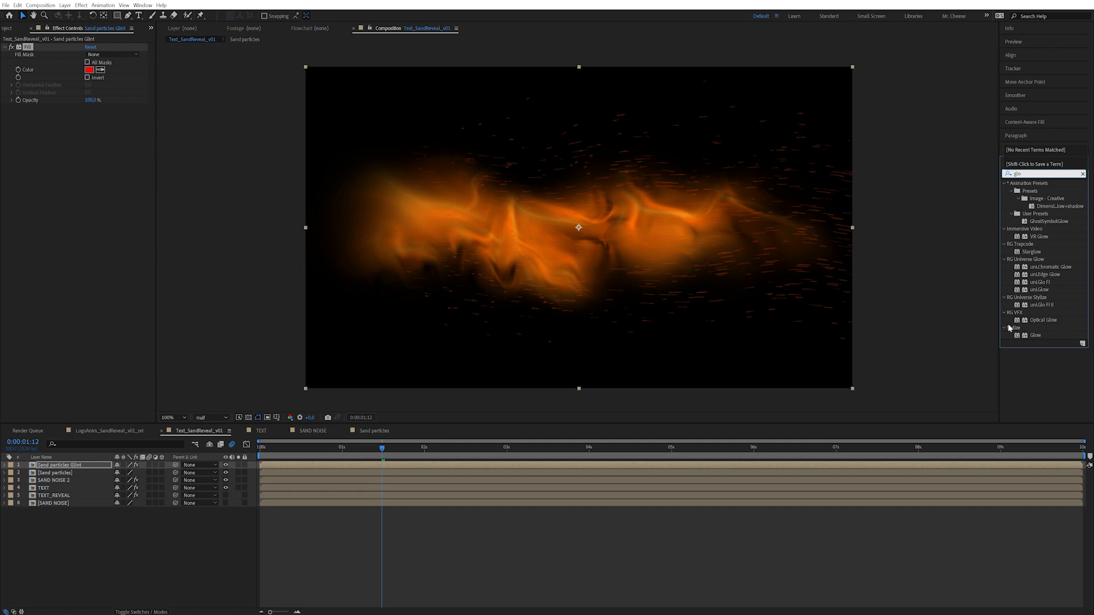
double_click(1035, 336)
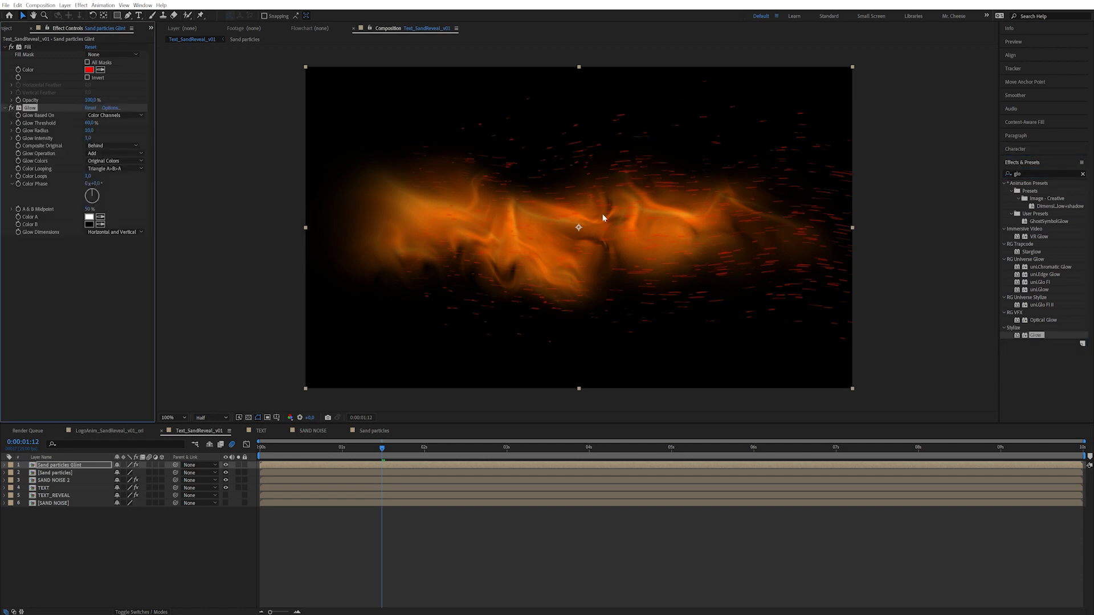
- Set the Fill effect's color to white FFFFFF
left_click(89, 70)
left_click_drag(123, 236, 101, 190)
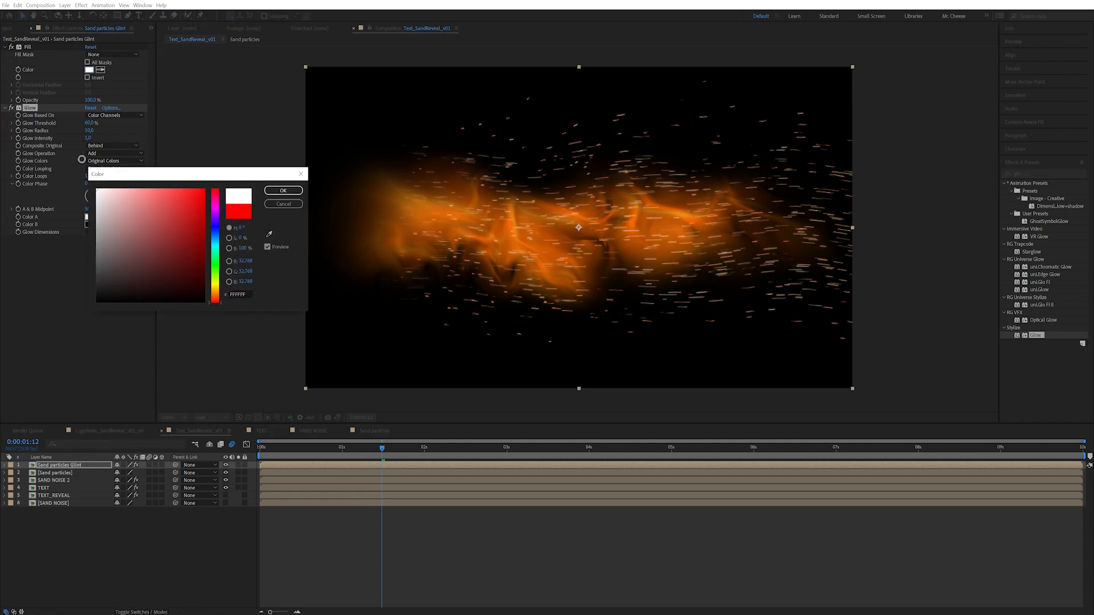
left_click(216, 289)
left_click_drag(216, 289, 215, 294)
left_click(277, 191)
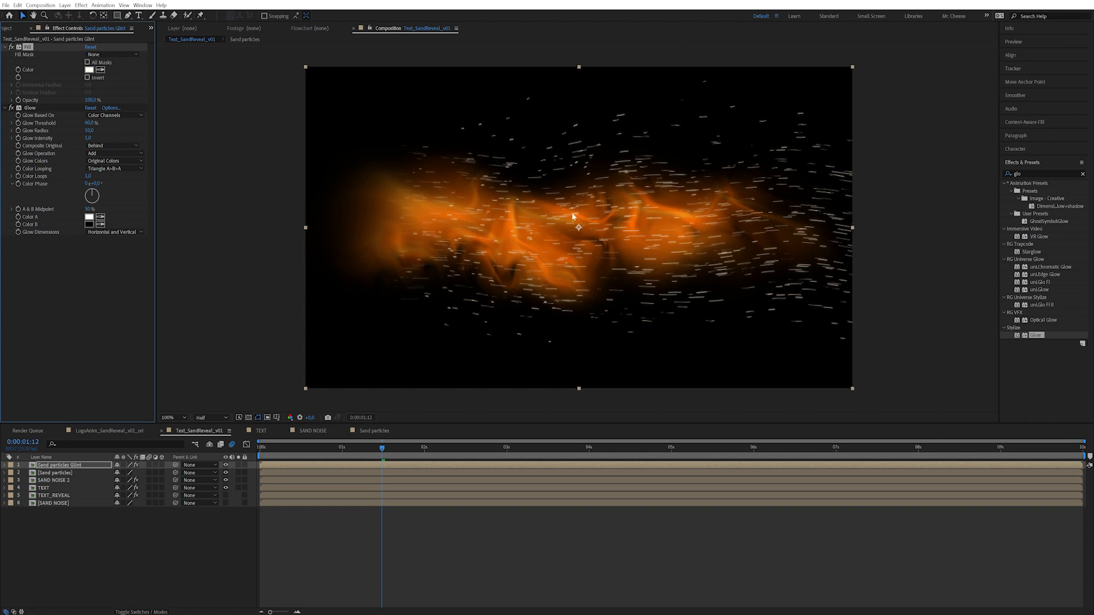
- Set the Glow Threshold to 10% and the Glow Intensity to 2.0 on the glint layer
left_click(89, 124)
type("10")
key("Return")
left_click(88, 138)
key("Return")
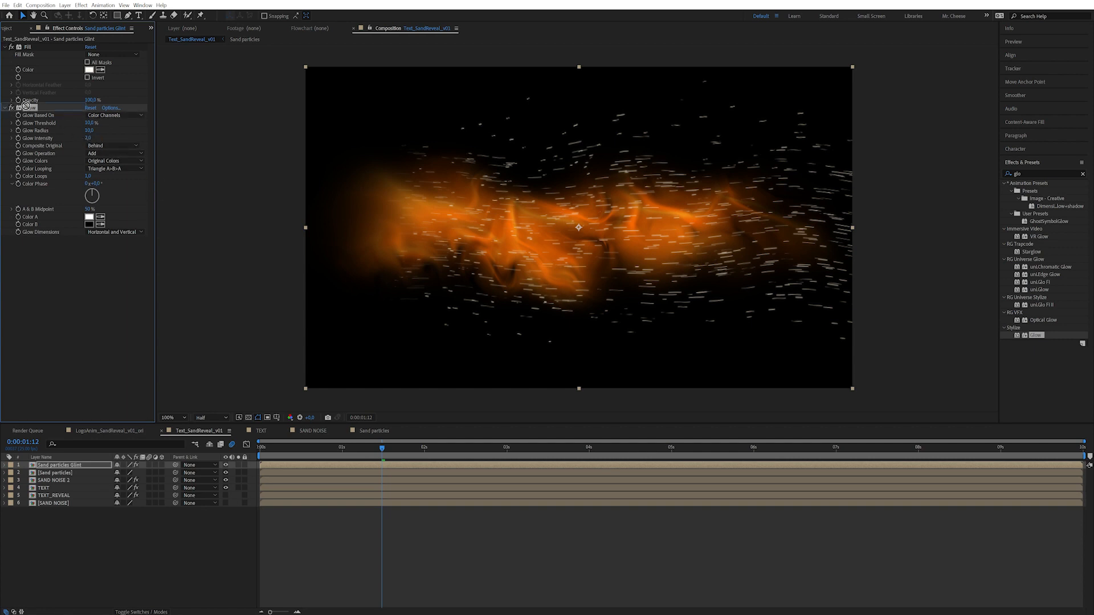
- Duplicate the Glow effect and set the copy's Glow Radius to 50
key("ctrl+d")
left_click(89, 262)
type("50")
key("Return")
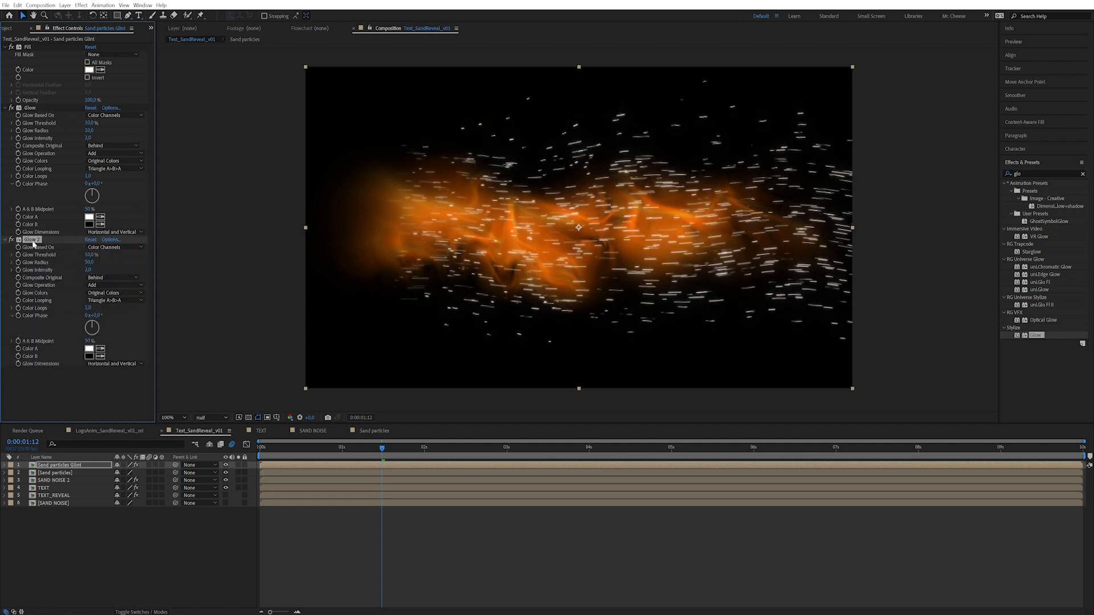
- Duplicate the second Glow effect and set the new copy's Glow Radius to 100
key("ctrl+d")
left_click(90, 316)
type("100")
key("Return")
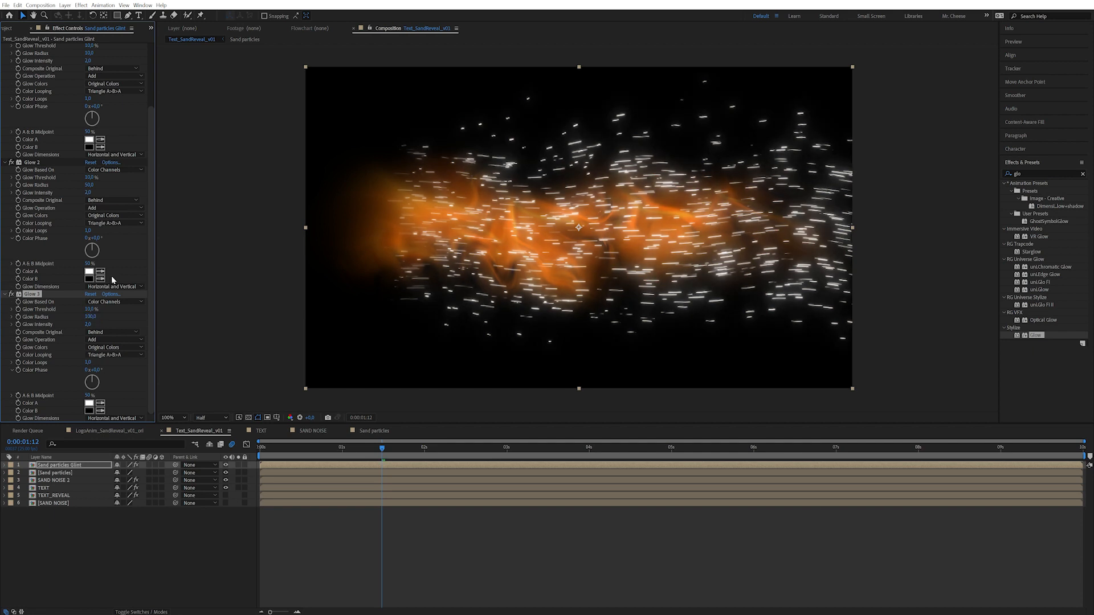
- Create a black solid named Glint Noise above the Sand particles Glint layer
left_click(68, 465)
left_click(65, 5)
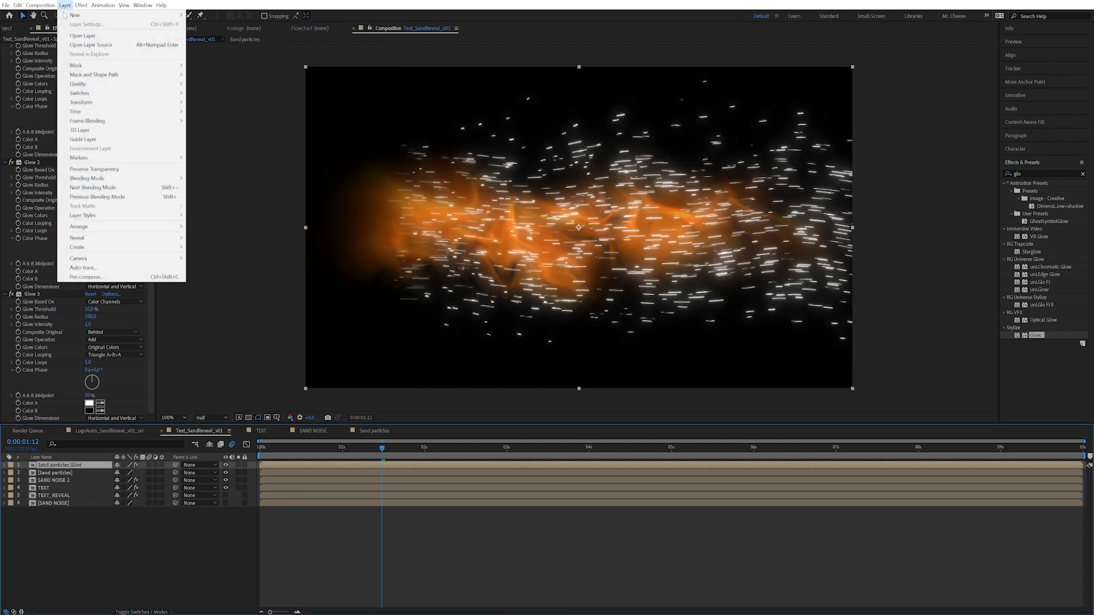
mouse_move(114, 14)
left_click(219, 30)
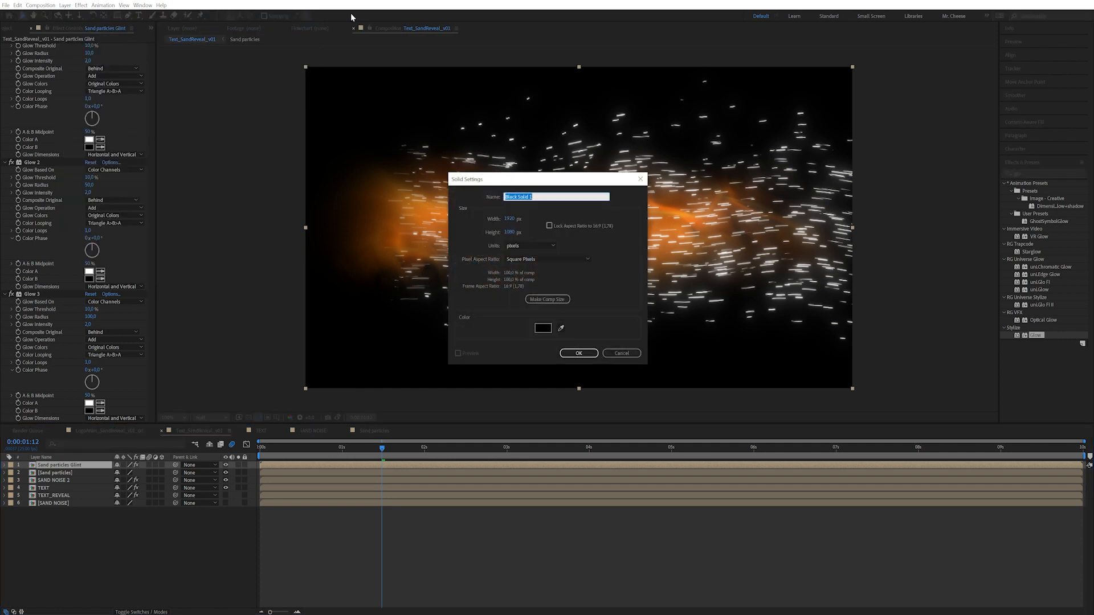
type("Glint Noise")
key("Return")
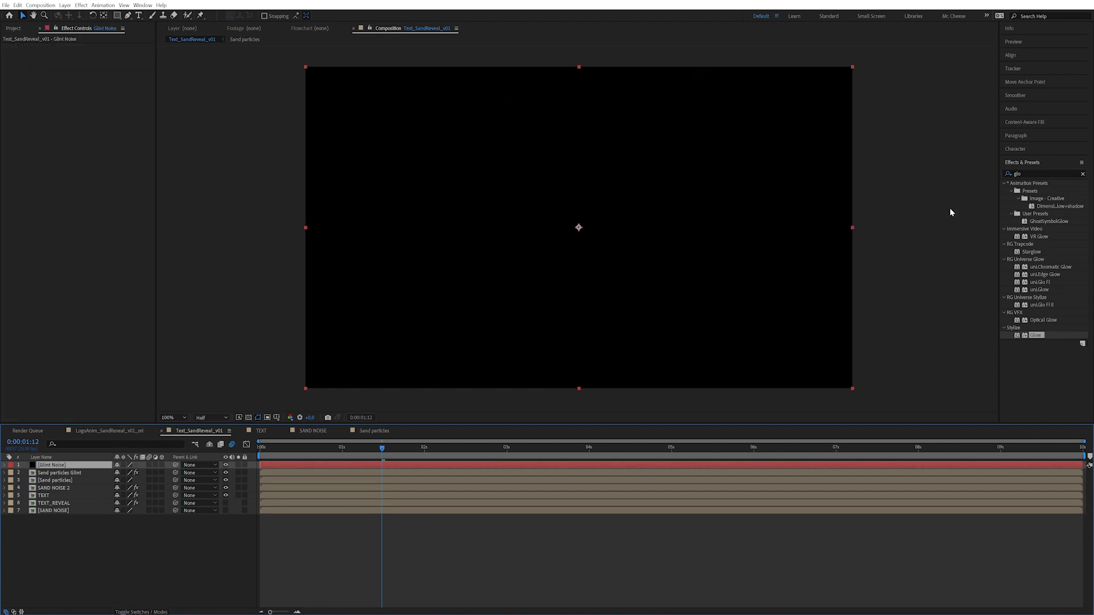
- Find the Fractal Noise effect and apply it to the Glint Noise solid
left_click(1020, 174)
type("fra")
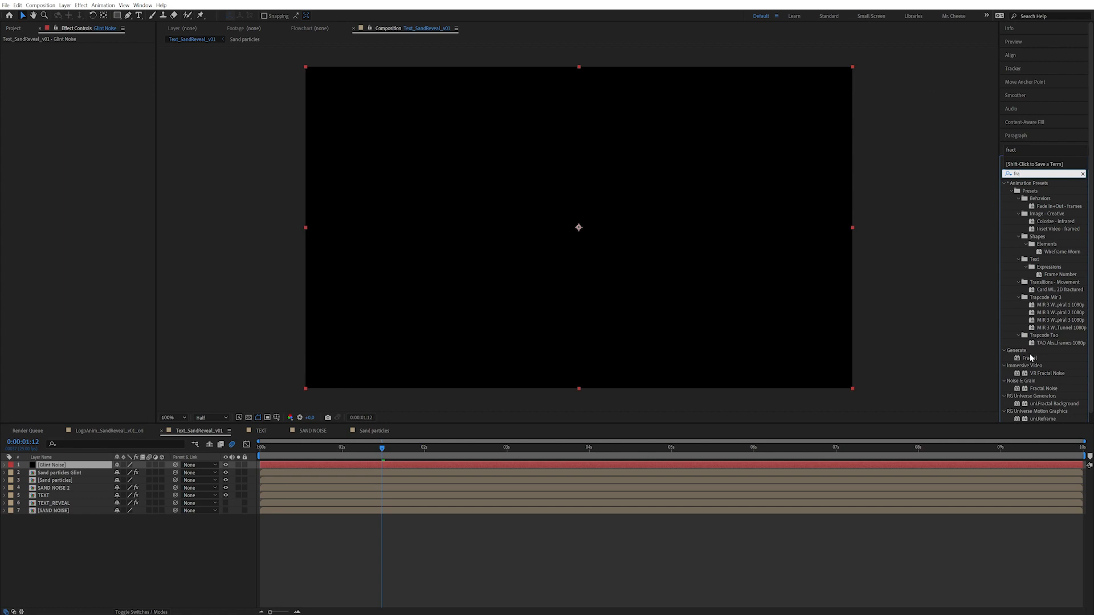
double_click(1043, 388)
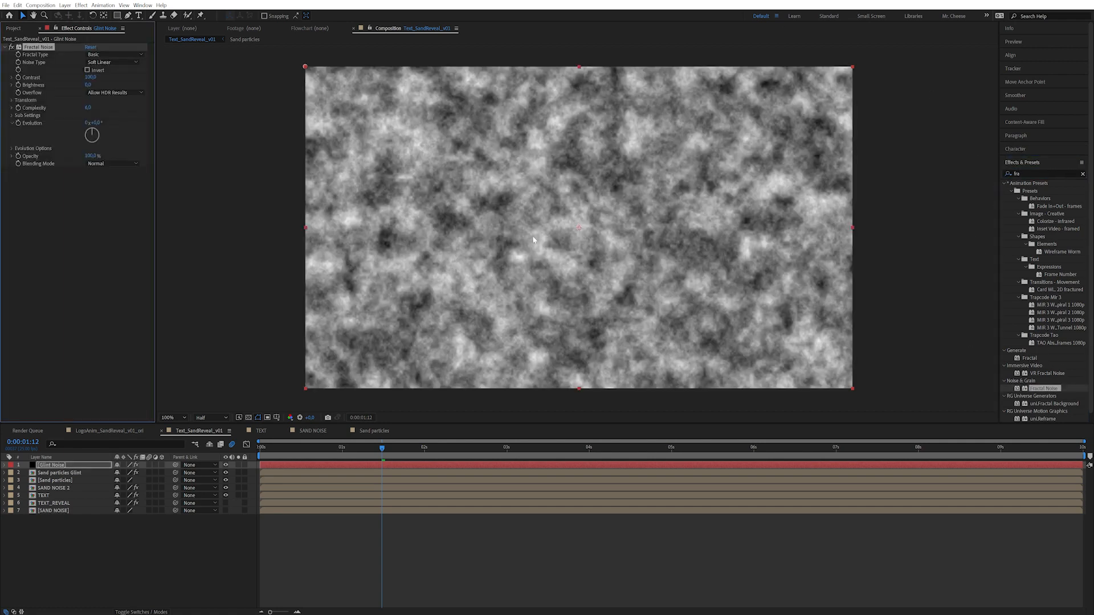
left_click(113, 257)
- Turn the fractal noise into sparse specks with Contrast about 479, Scale about 16 and Brightness about -155
left_click_drag(90, 77, 219, 56)
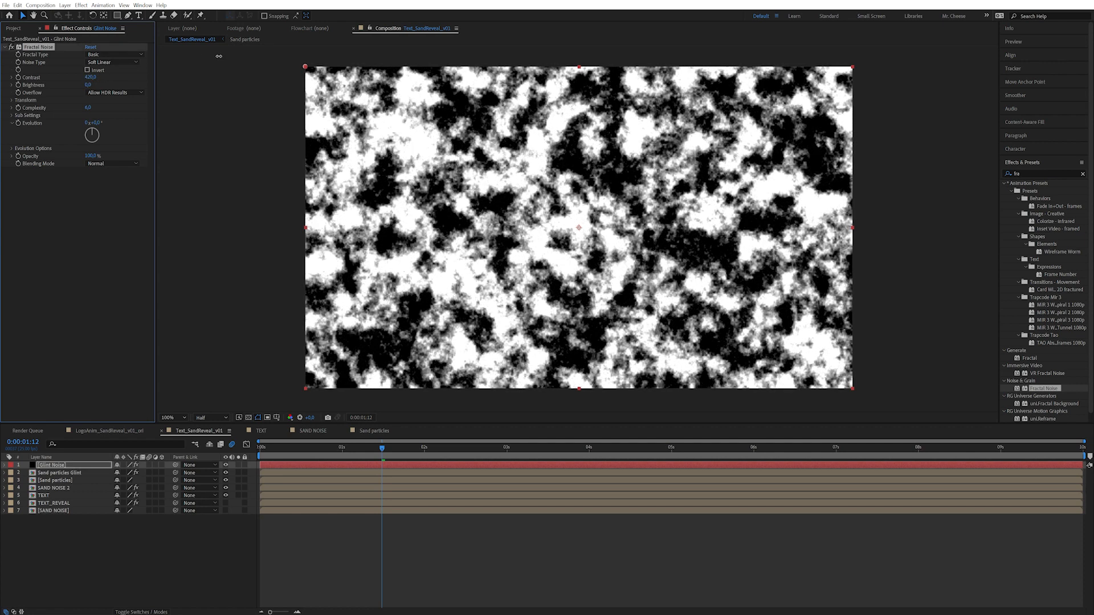
left_click(12, 100)
left_click_drag(89, 123, 57, 129)
mouse_move(89, 85)
left_mouse_down()
mouse_move(32, 101)
mouse_move(97, 75)
left_mouse_up()
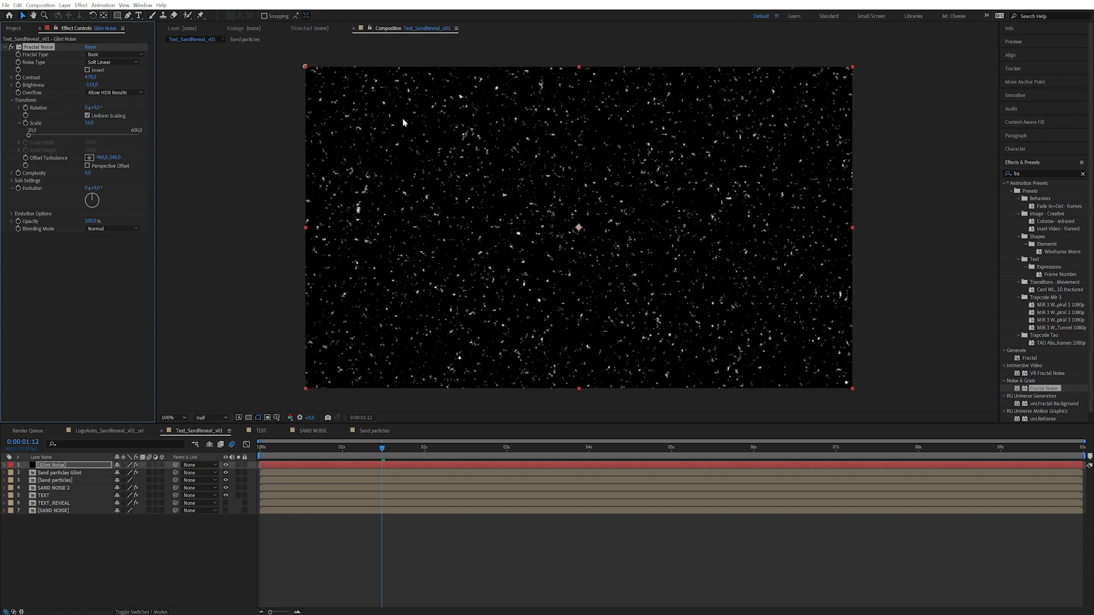
- Drive the Glint Noise layer's Fractal Noise Evolution with the expression time*60 and check the animated specks
left_click(92, 338)
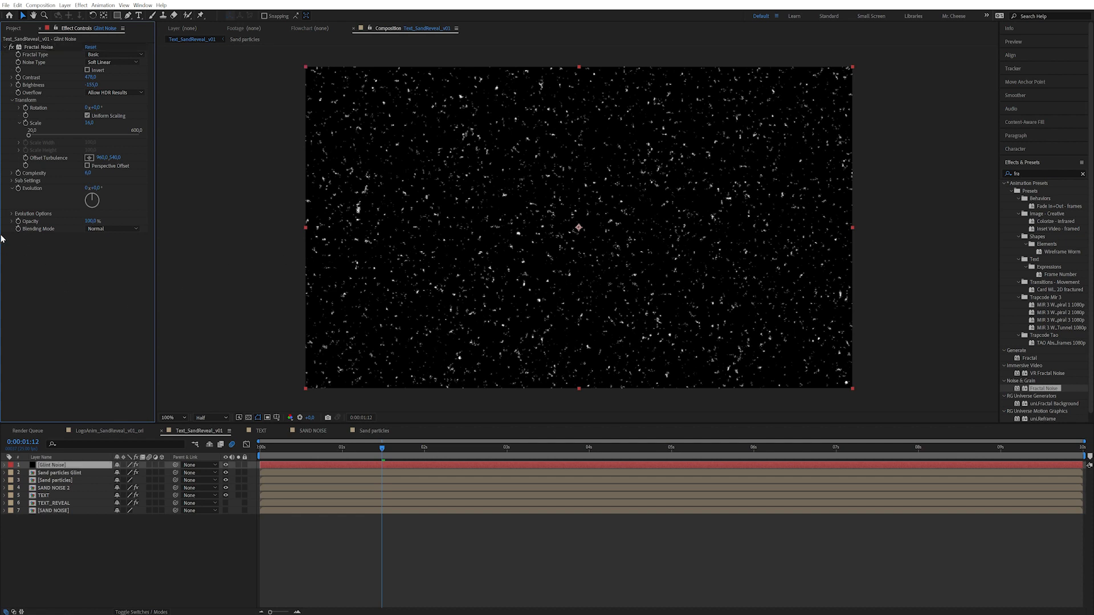
left_click(18, 189, "alt")
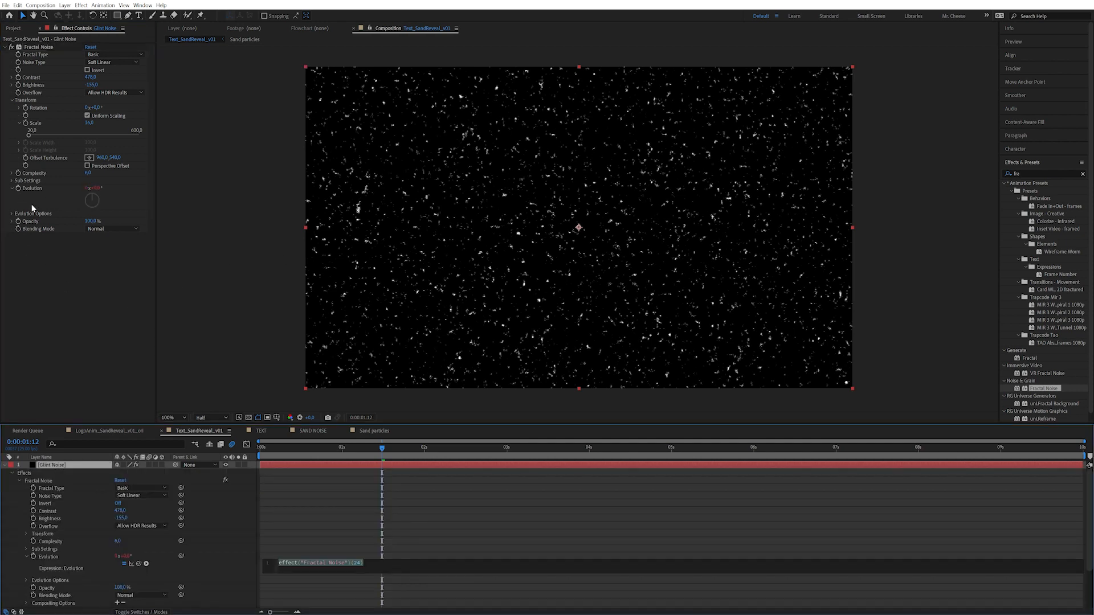
type("time*")
type("60")
key("KP_Enter")
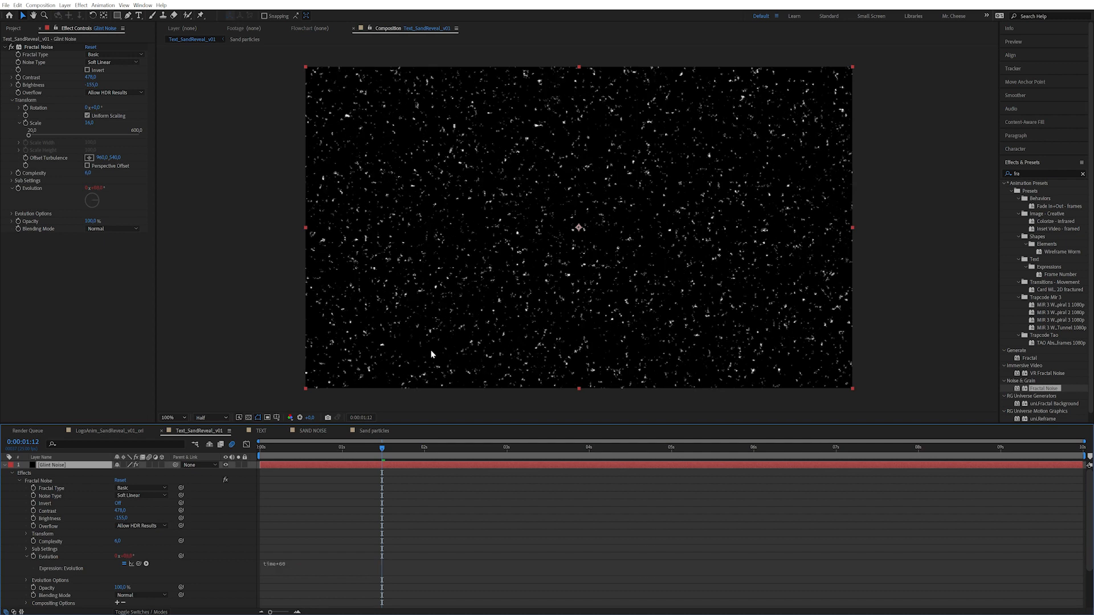
mouse_move(362, 449)
left_mouse_down()
mouse_move(261, 450)
mouse_move(485, 452)
mouse_move(650, 435)
mouse_move(532, 464)
mouse_move(379, 458)
left_mouse_up()
left_click(5, 465)
- Find the Set Matte effect and add it to the Sand particles Glint layer above the Fill effect
left_click(54, 473)
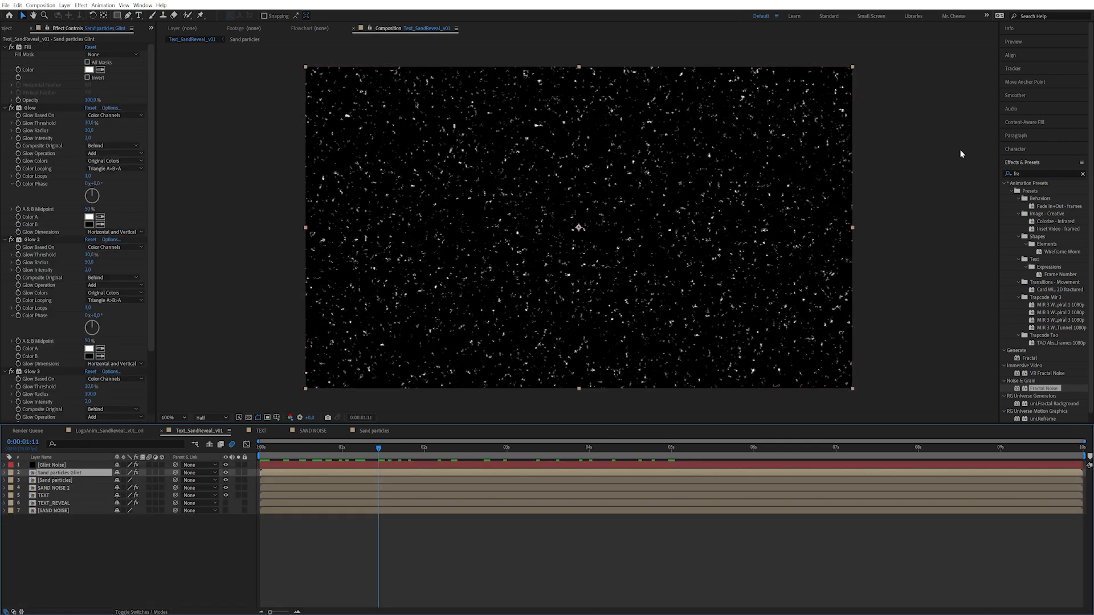
left_click(1021, 172)
type("set m")
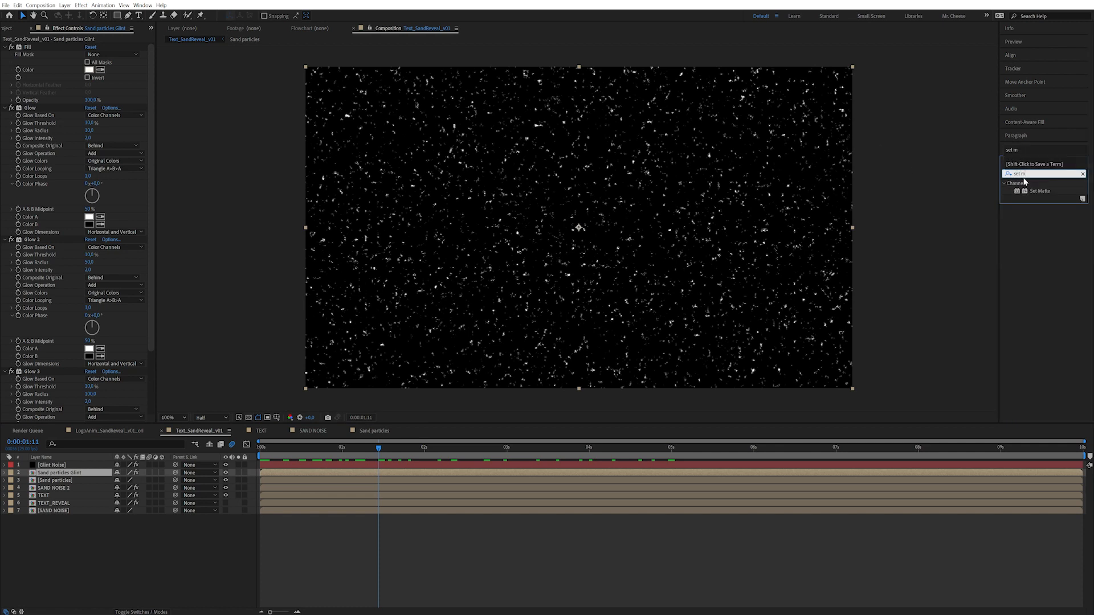
left_click_drag(1038, 191, 49, 51)
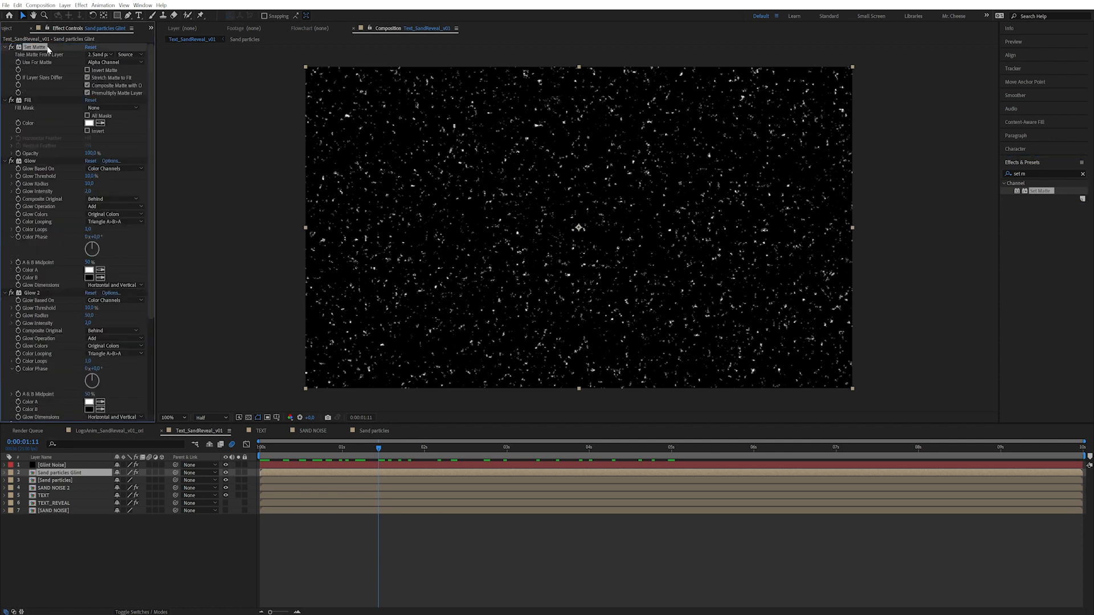
- Have Set Matte take its matte from the Glint Noise layer with Effects & Masks included
left_click(103, 54)
left_click(128, 75)
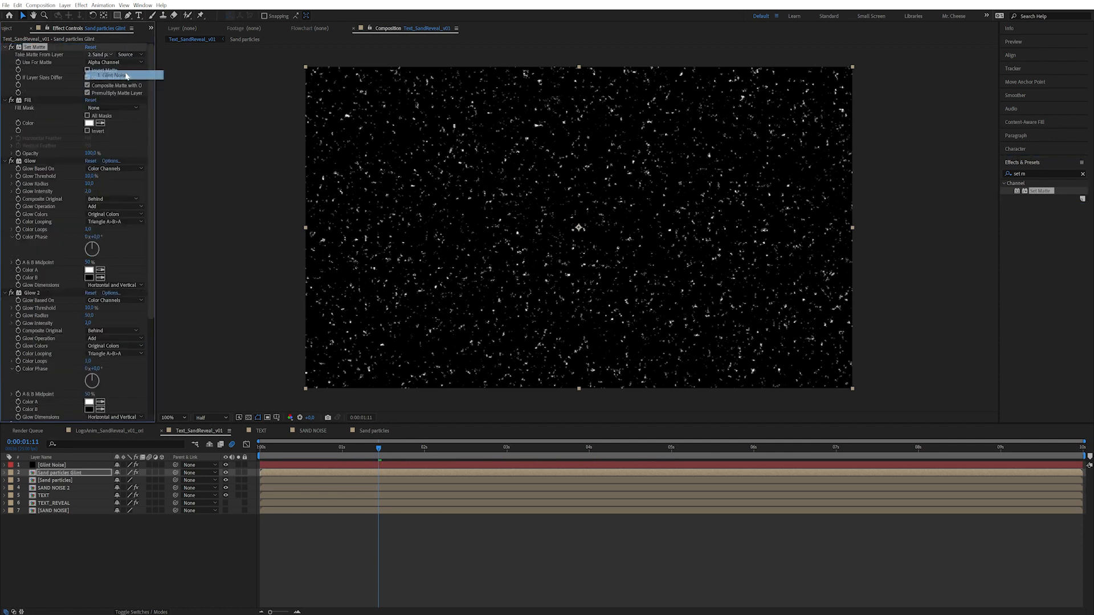
left_click(128, 54)
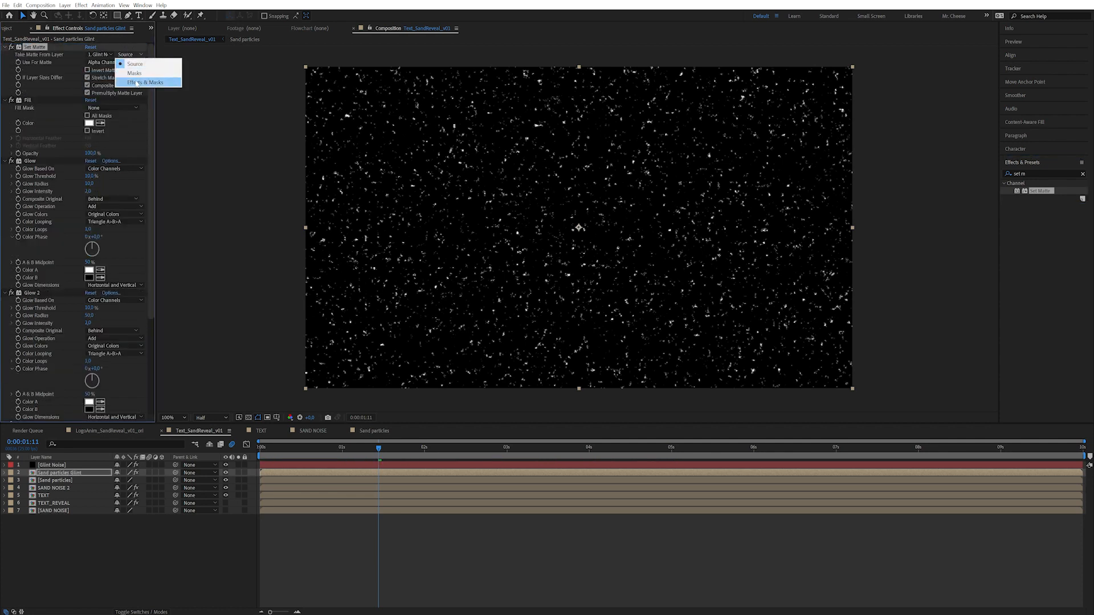
left_click(144, 83)
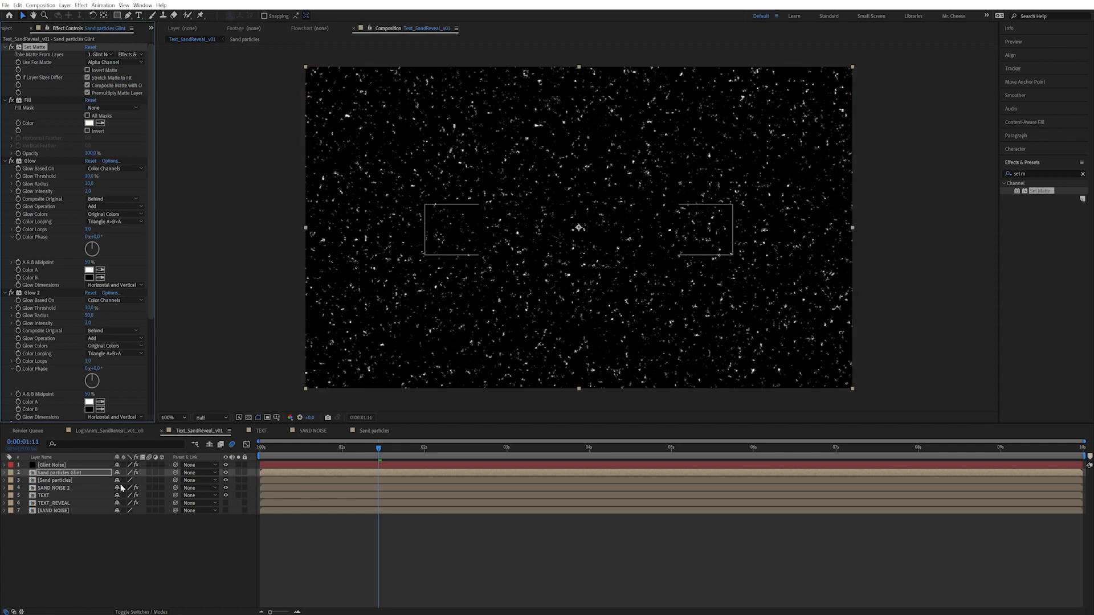
- Hide the Glint Noise layer and set Set Matte's Use For Matte to Luminance
left_click(225, 465)
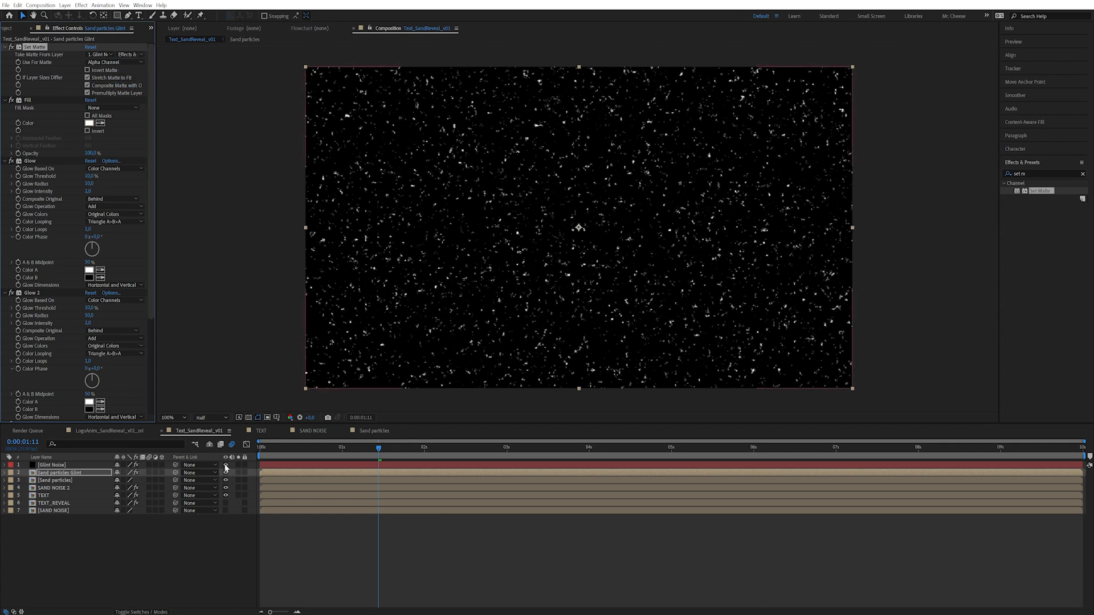
left_click(226, 465)
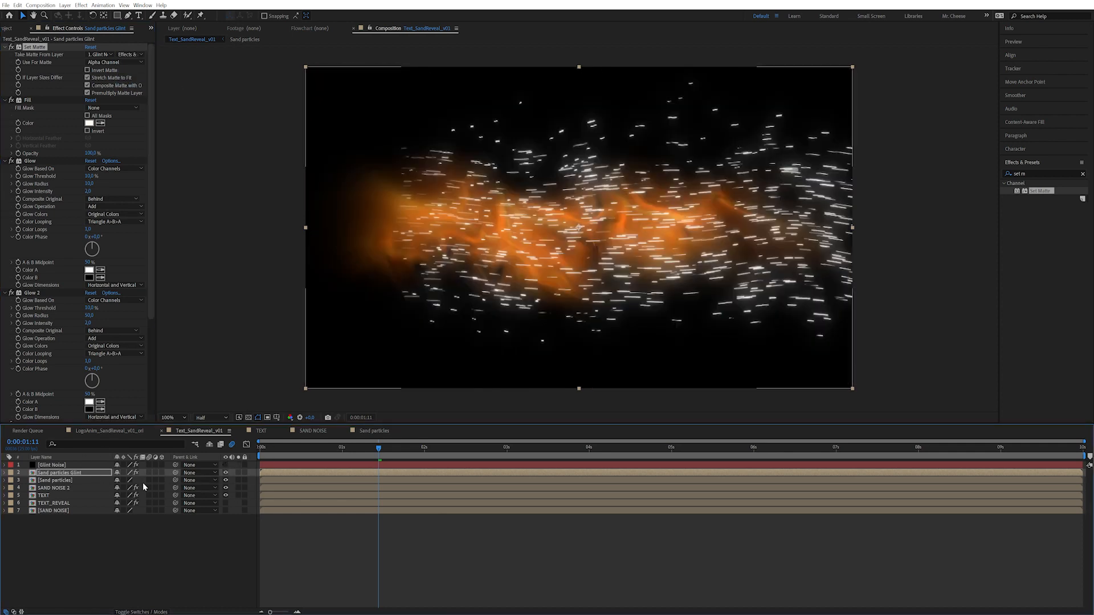
left_click(114, 63)
left_click(124, 111)
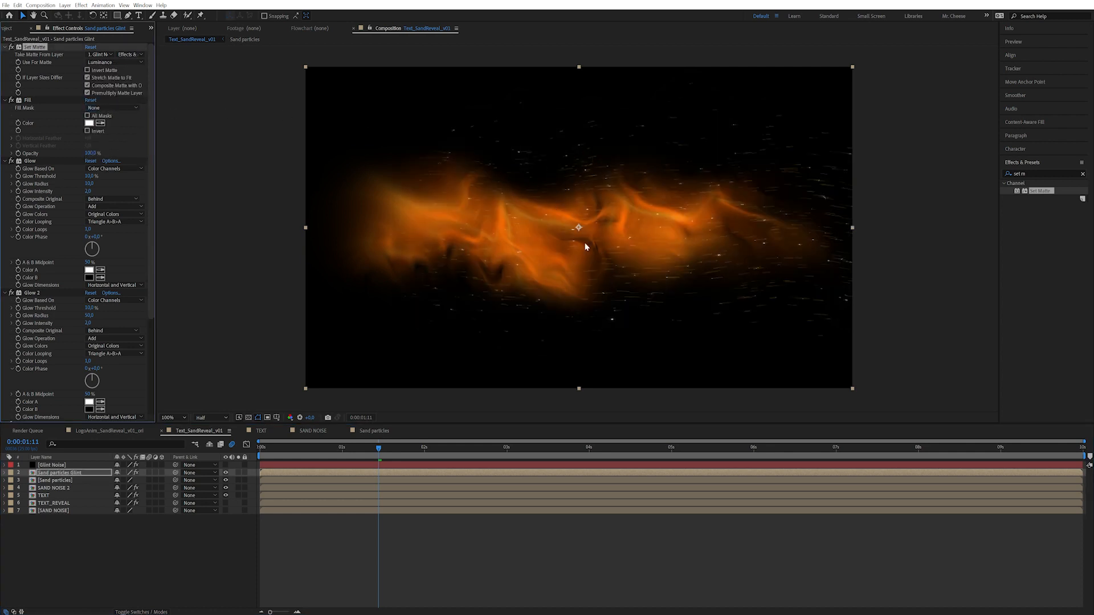
- Compare the composition with and without the Sand particles Glint layer, and preview the glinting particles
left_click(226, 473)
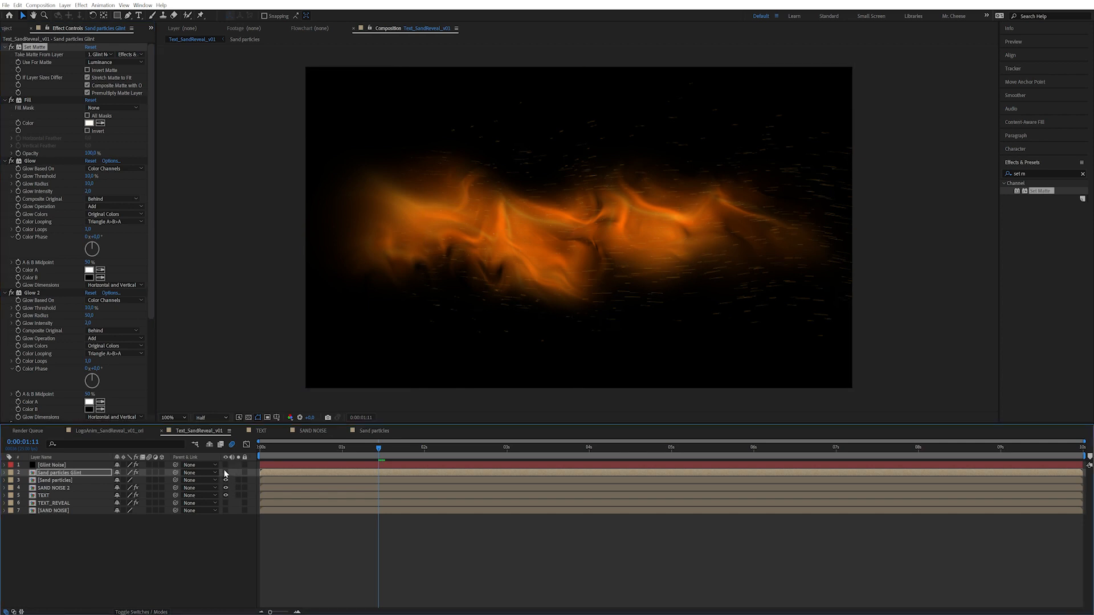
left_click(225, 471)
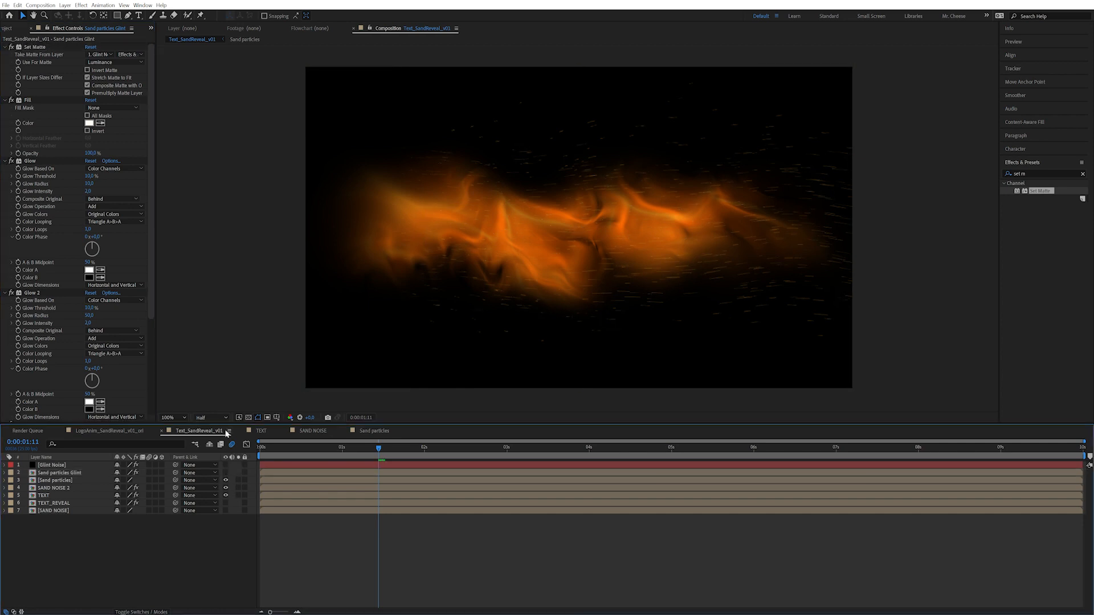
left_click(80, 465)
left_click(99, 472)
key("ctrl+alt+shift+v")
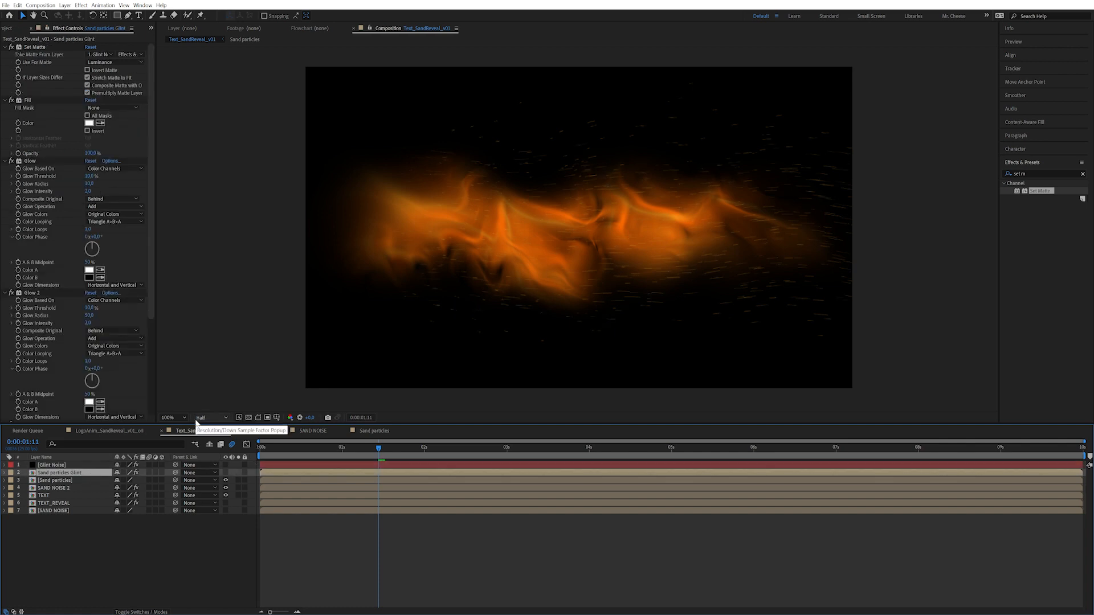
key("space")
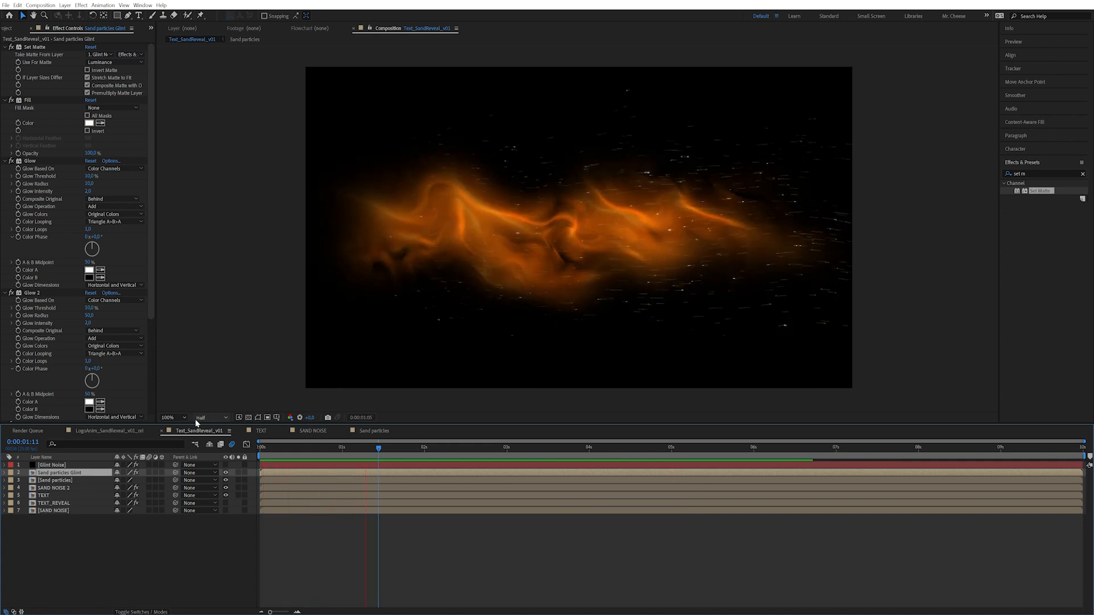
key("space")
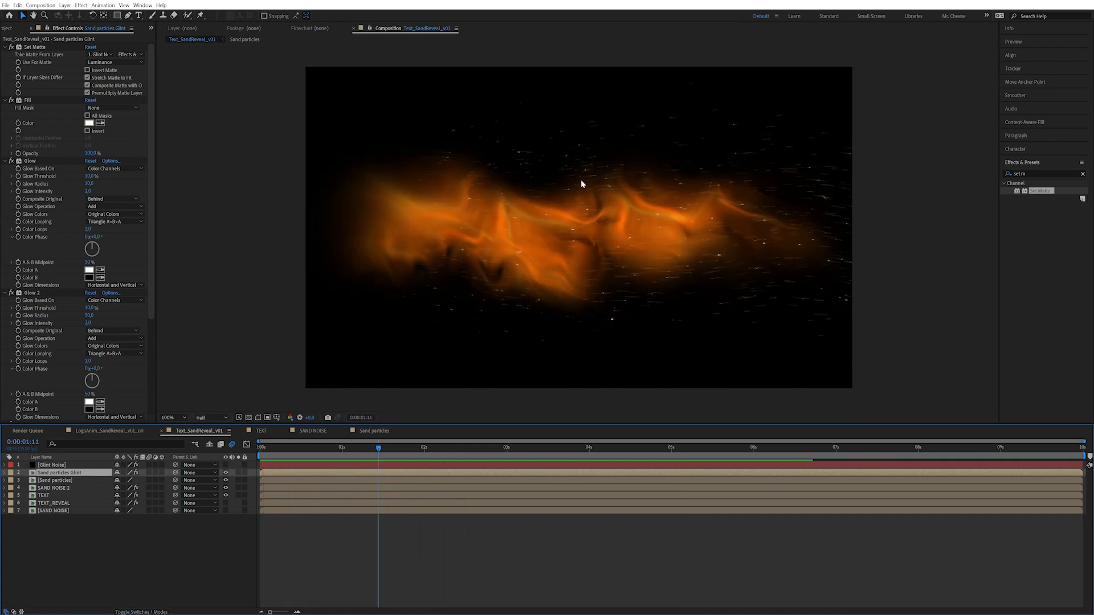
- Change the Glint Noise Evolution expression to time*120 and preview the faster glints
left_click(56, 465)
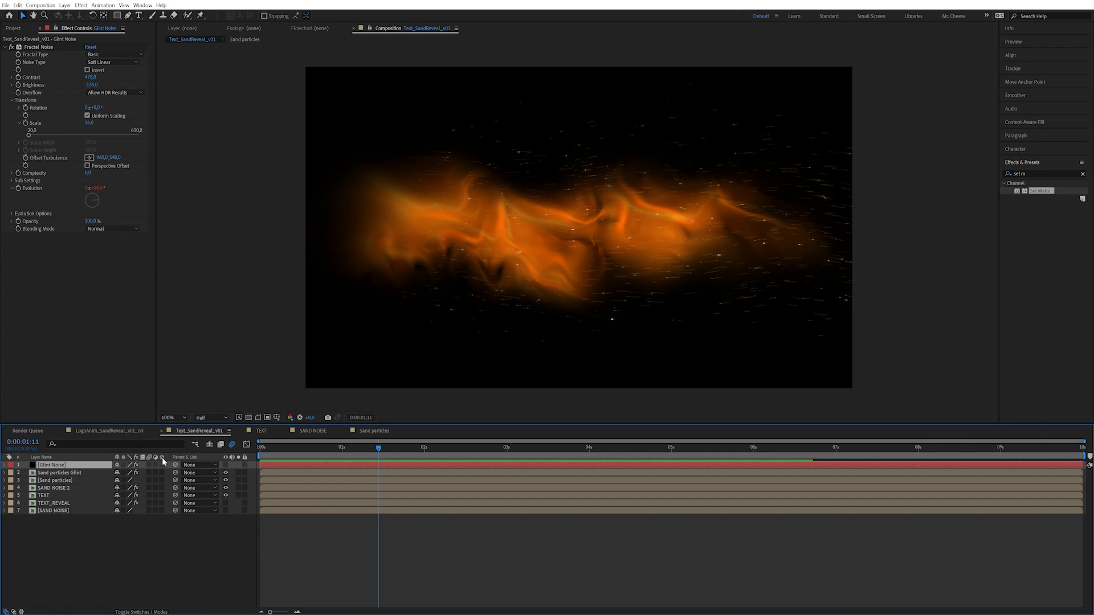
key("e")
key("e")
left_click(328, 489)
key("Right")
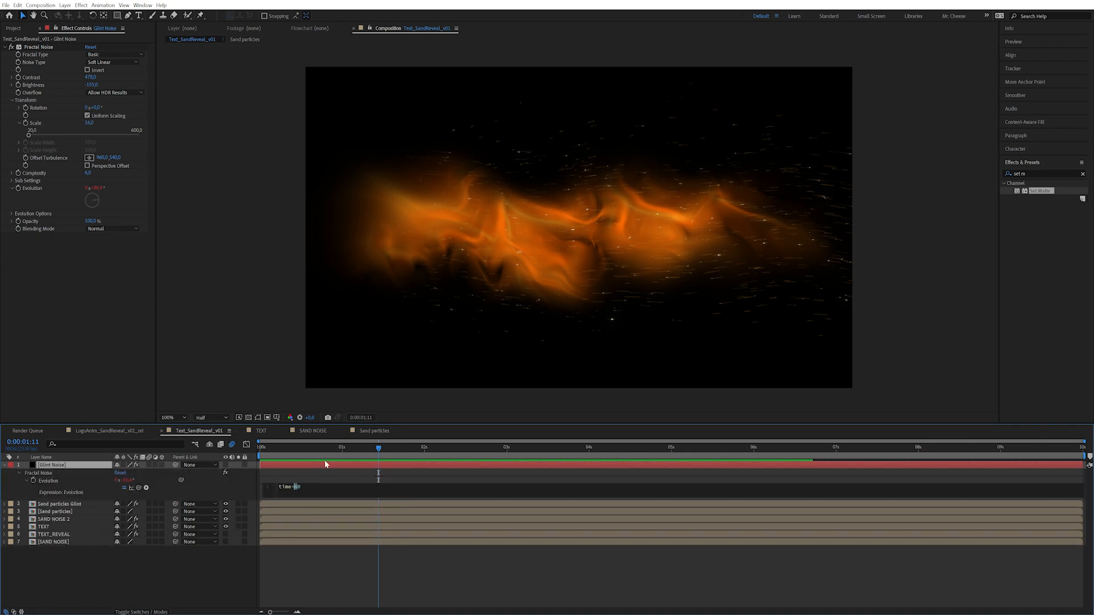
type("120")
key("KP_Enter")
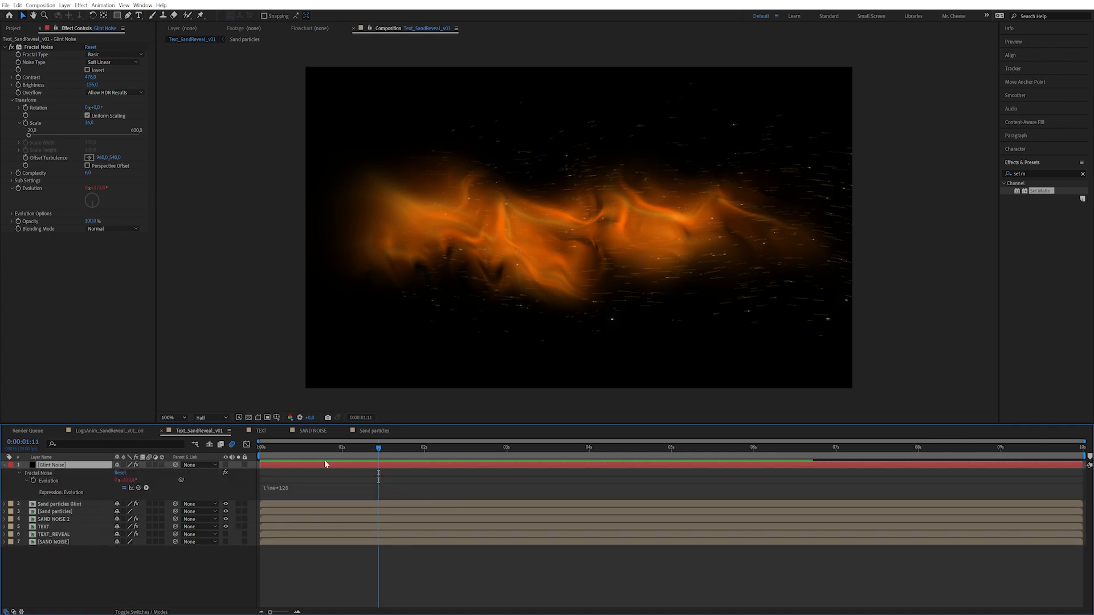
key("space")
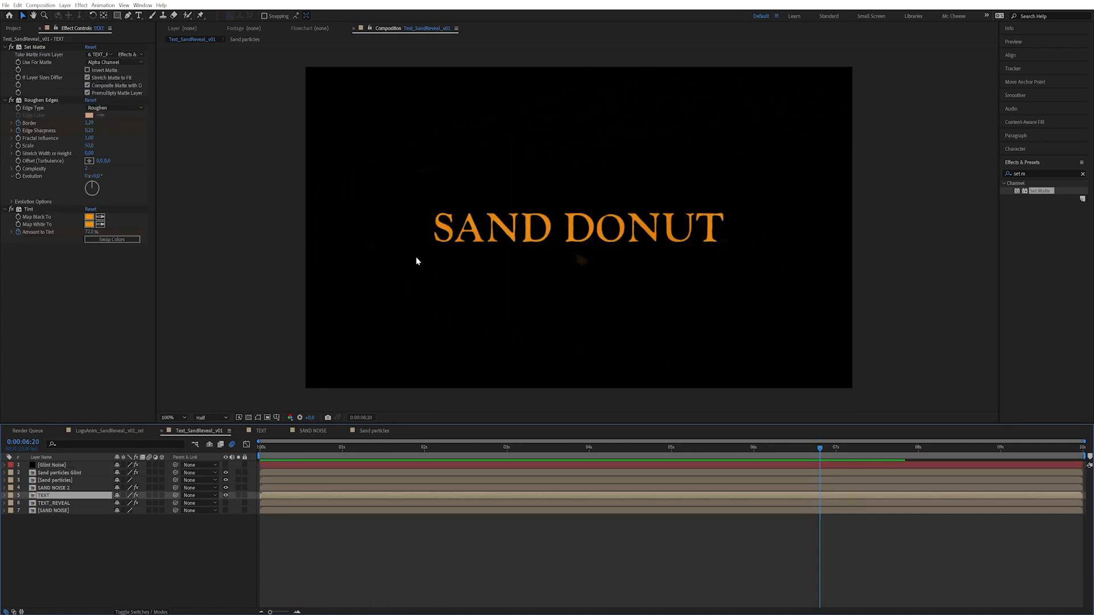
- Find the Drop Shadow effect and apply it twice to the TEXT layer
left_click(1045, 178)
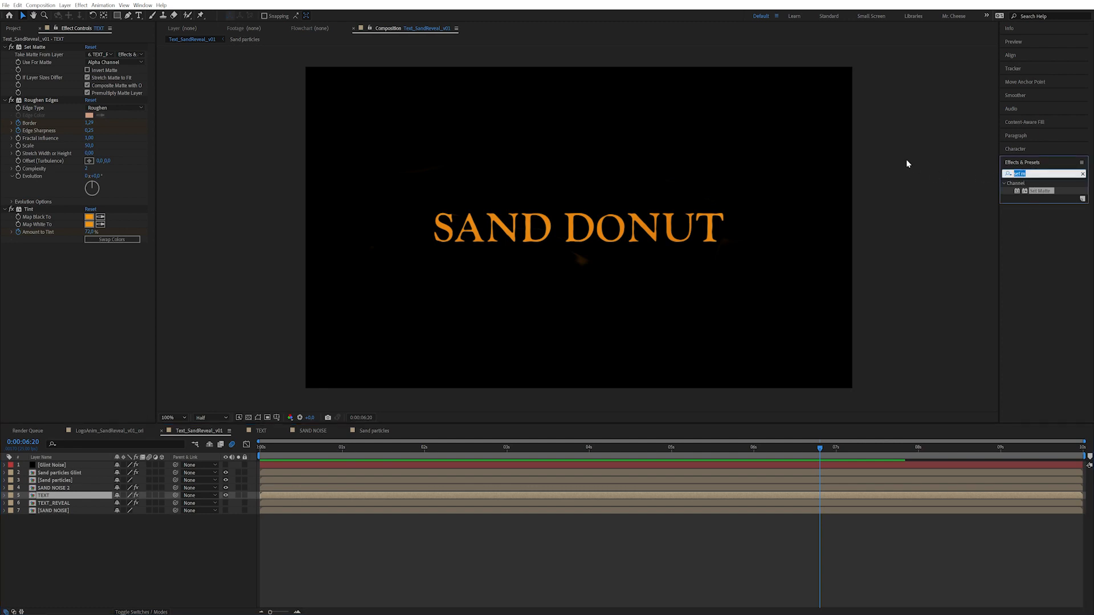
type("drop")
double_click(1036, 290)
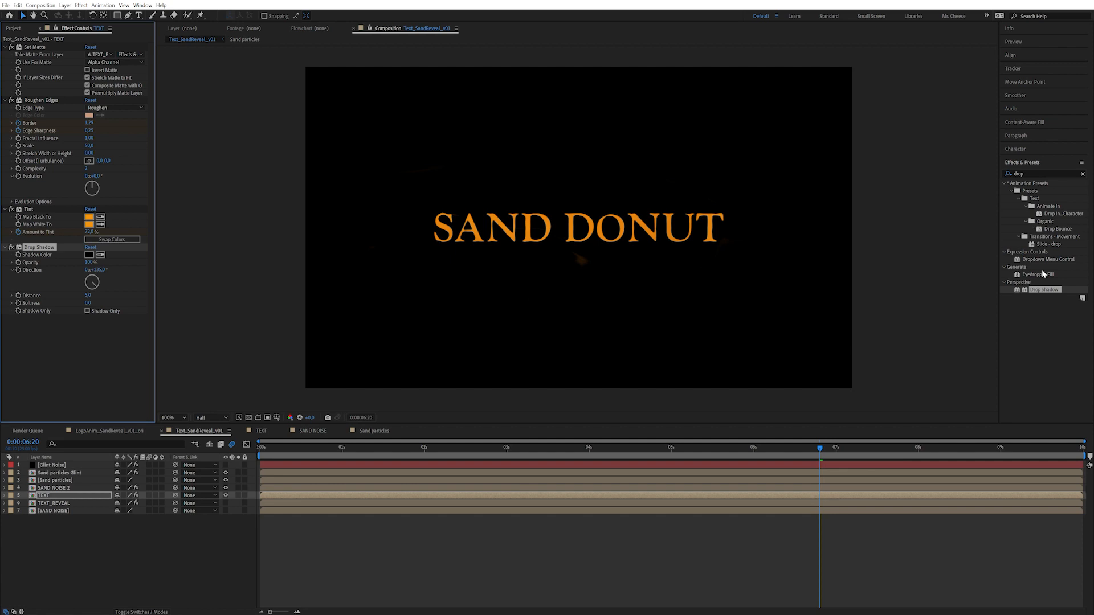
double_click(1042, 293)
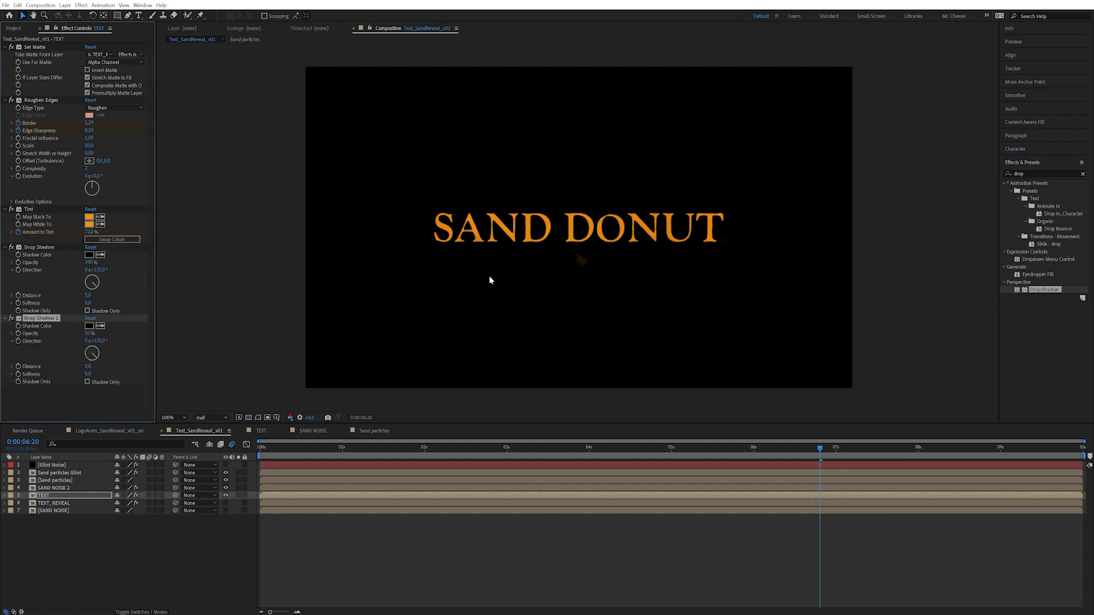
- Set the second Drop Shadow's Shadow Color to bright blue, 22A9ED
left_click(88, 326)
left_click(215, 242)
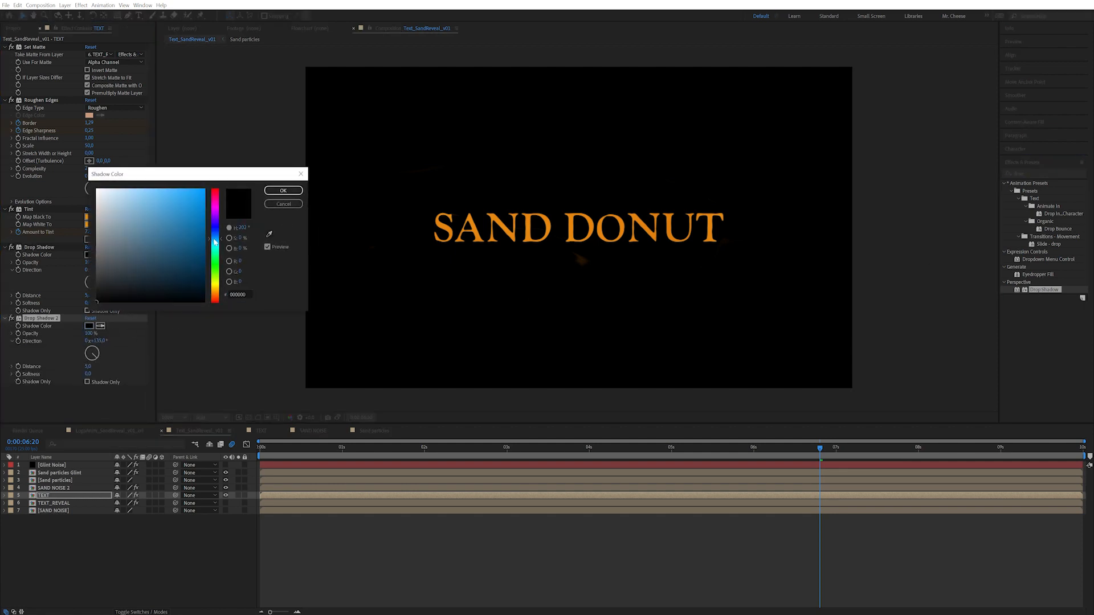
left_click(194, 215)
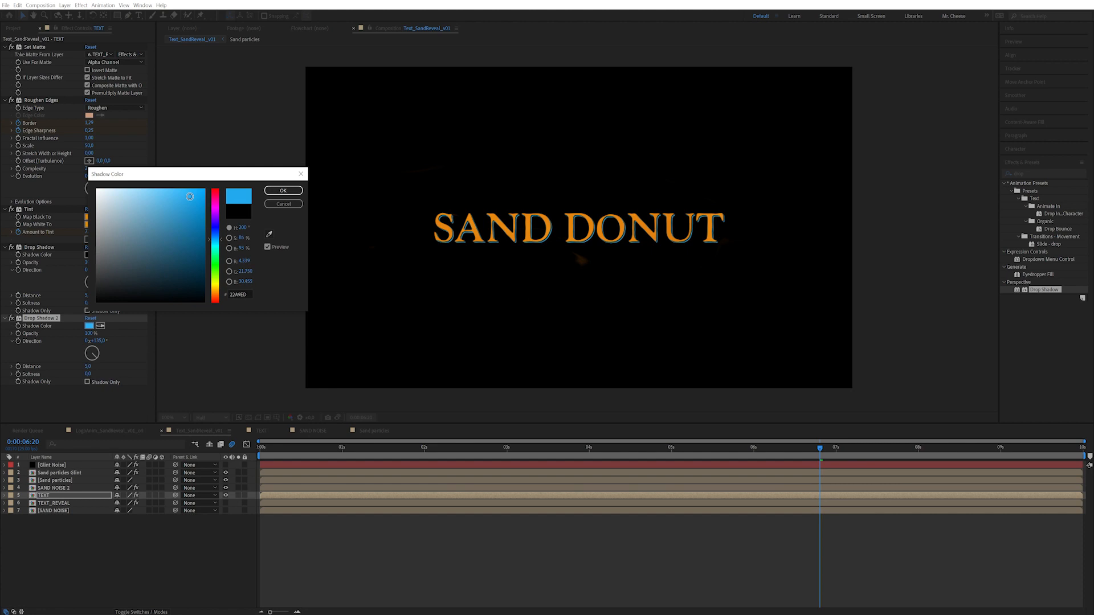
left_click(283, 190)
- Increase the first Drop Shadow's Distance and shift the second shadow's colour to a deeper blue
left_click_drag(89, 295, 88, 295)
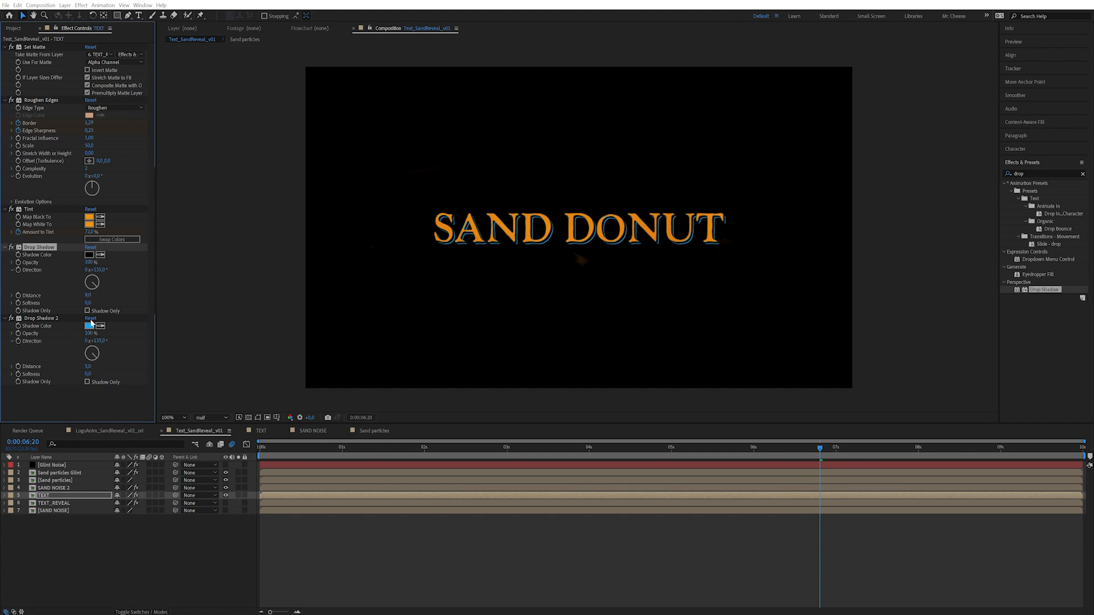
left_click(89, 326)
left_click(214, 240)
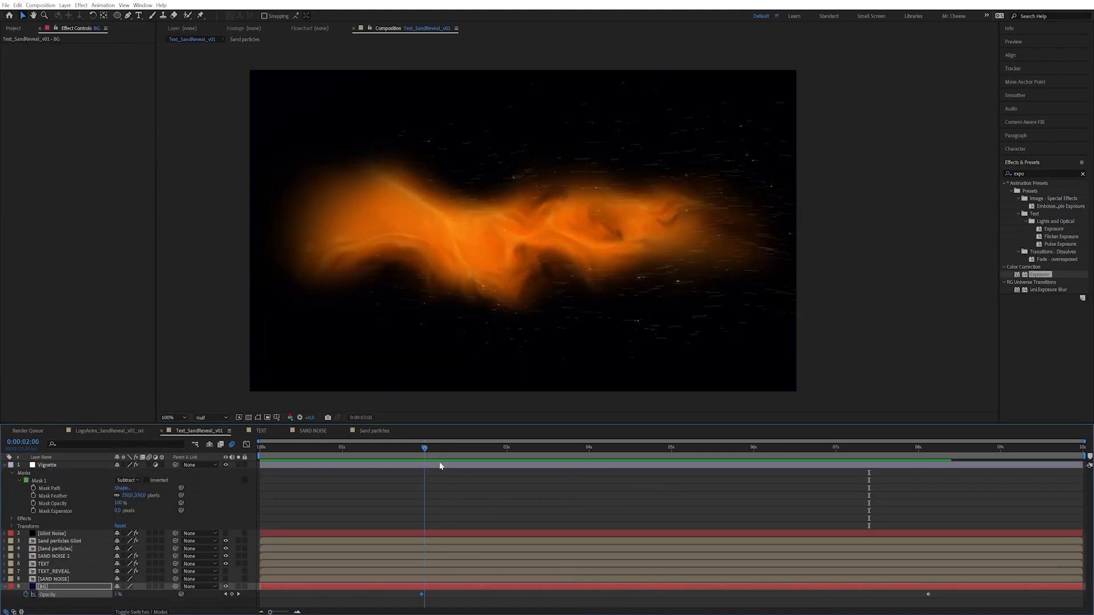
- Apply a Displacement Map effect to the TEXT layer at about 0:00:03:23, with SAND NOISE as its map layer
left_click_drag(420, 449, 583, 453)
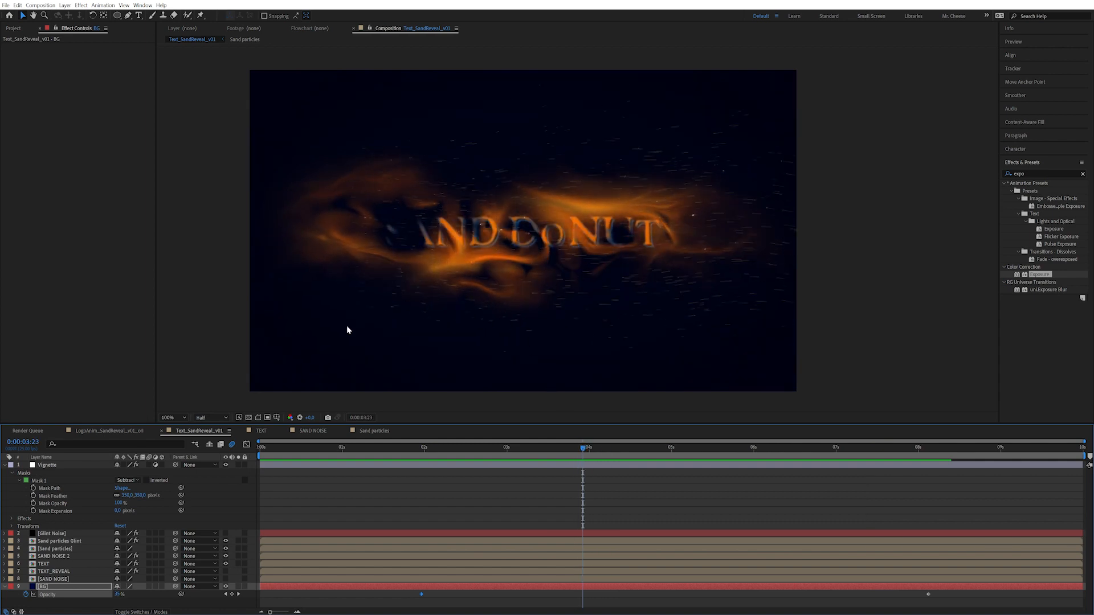
left_click(61, 565)
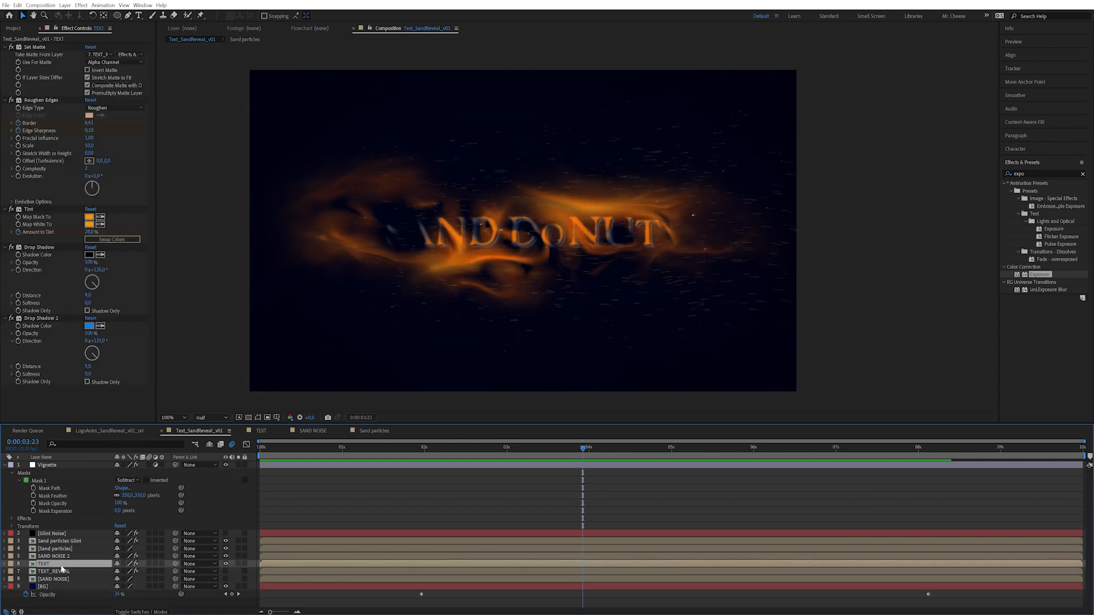
double_click(1034, 174)
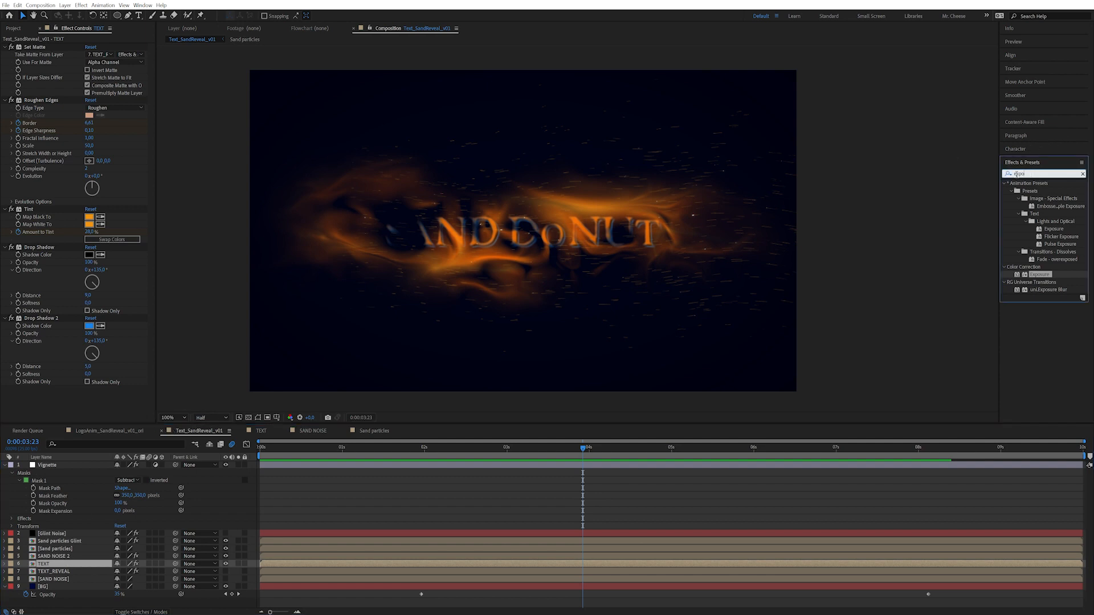
type("displ")
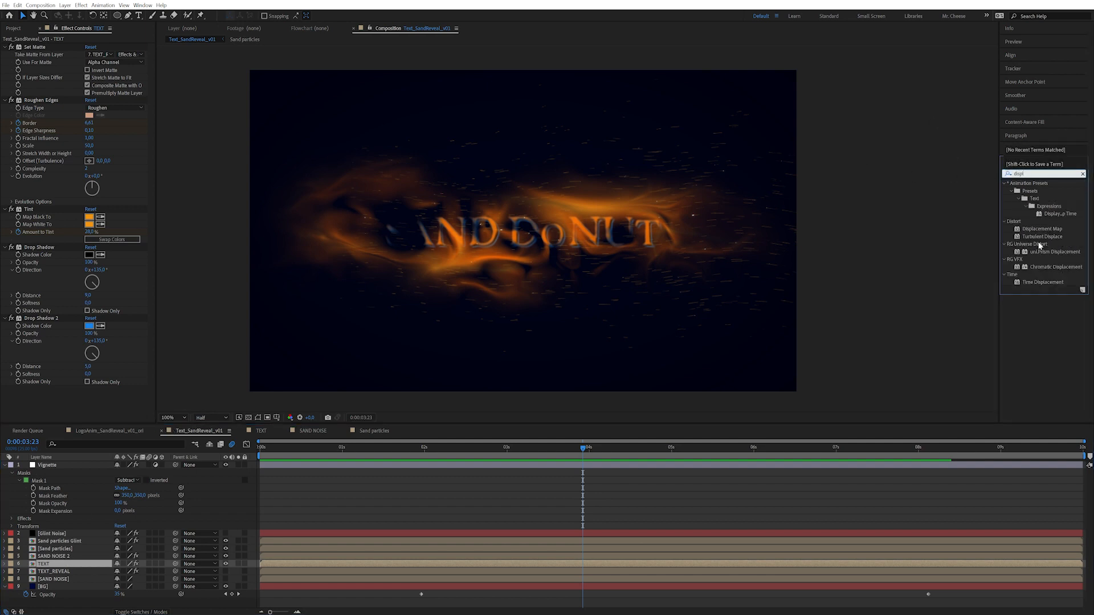
double_click(1042, 228)
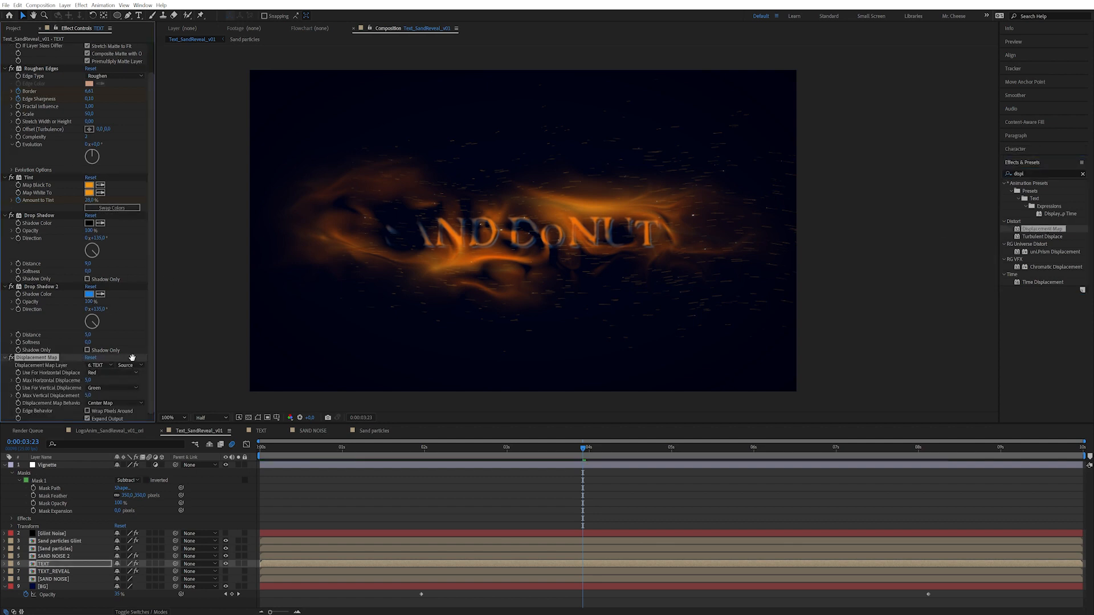
left_click(99, 365)
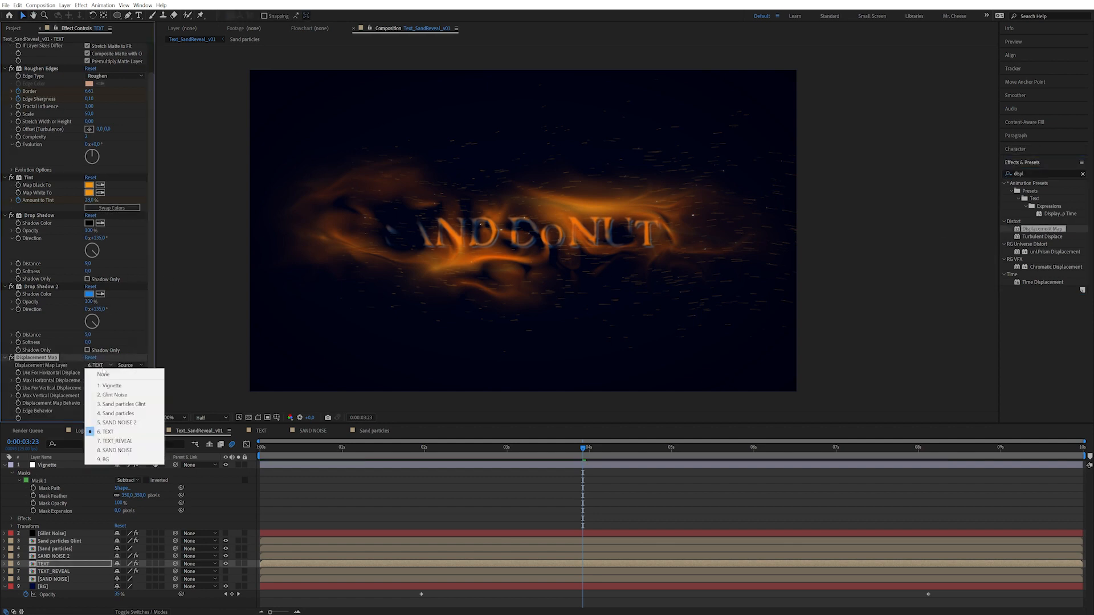
left_click(115, 450)
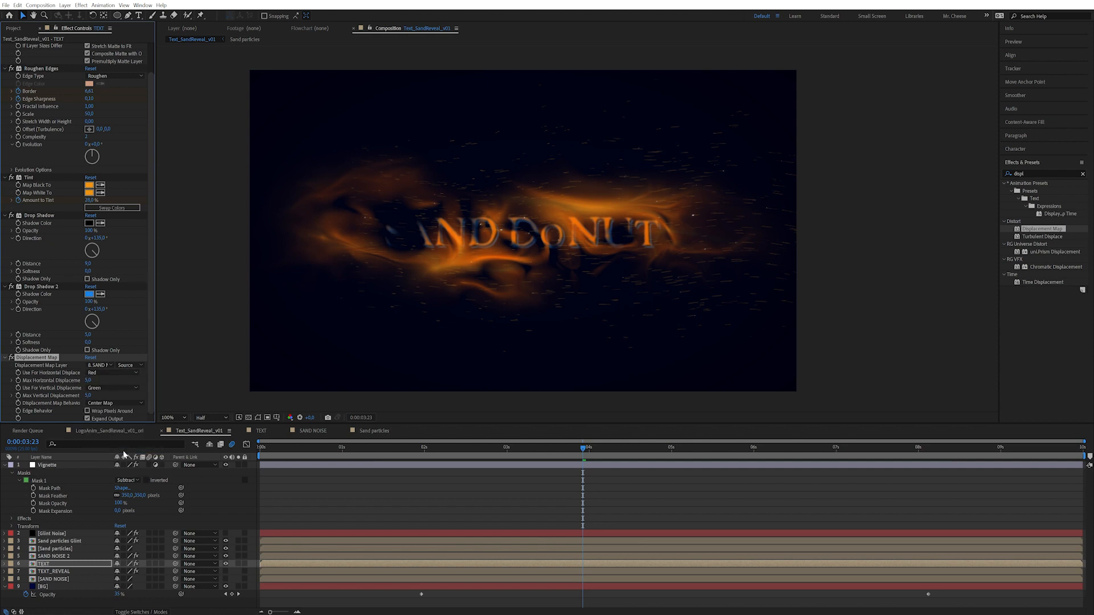
- Set the Displacement Map's horizontal and vertical displacement channels to Luminance and its map layer source to Effects & Masks
left_click(103, 372)
left_click(117, 420)
left_click(103, 388)
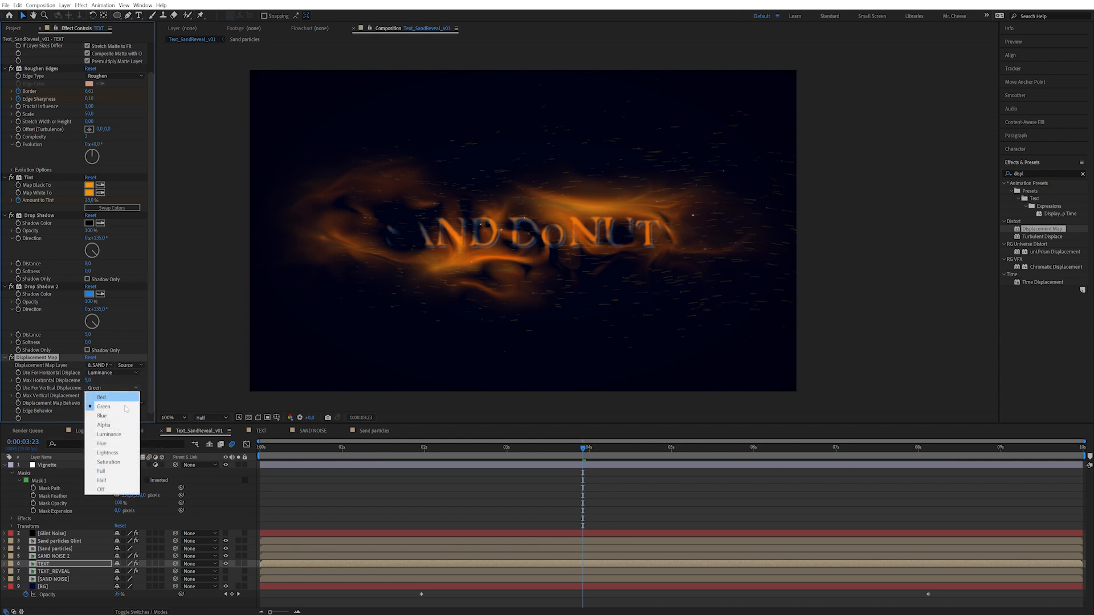
left_click(120, 436)
left_click(128, 366)
left_click(137, 393)
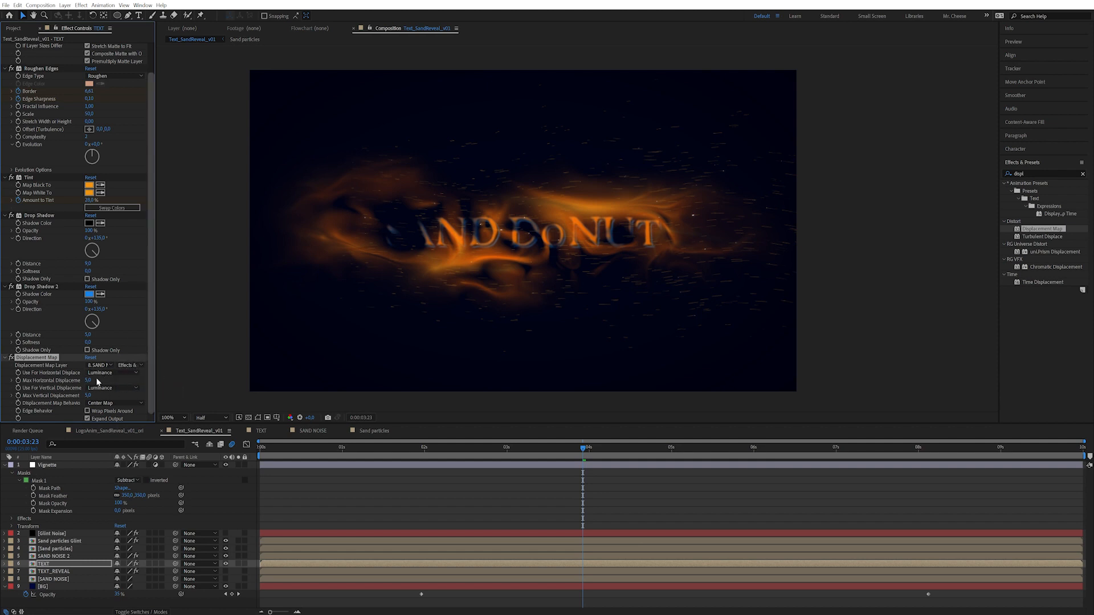
- Set the TEXT layer's Max Horizontal Displacement to 37 and Max Vertical Displacement to 18, with starting keyframes at 0:00:01:24
left_click_drag(89, 380, 99, 379)
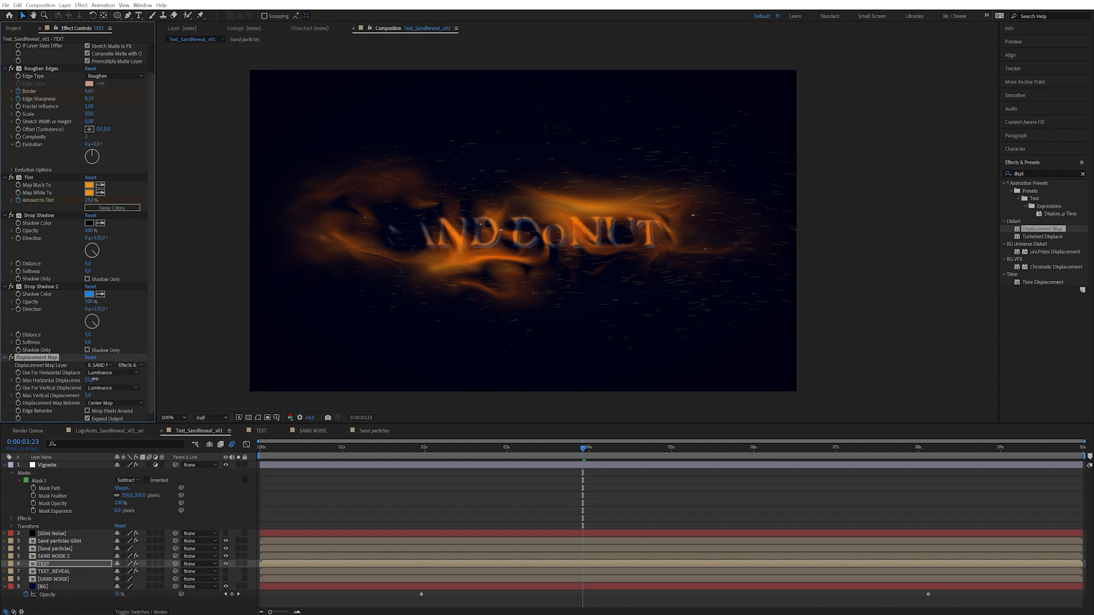
mouse_move(88, 395)
left_mouse_down()
mouse_move(94, 380)
mouse_move(73, 395)
left_mouse_up()
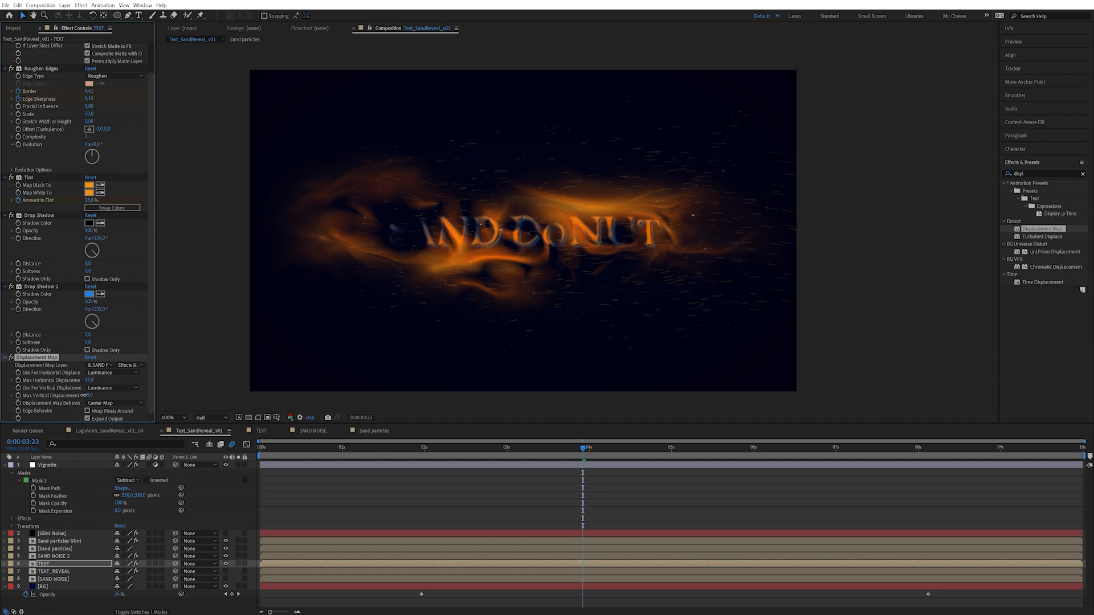
left_click_drag(326, 444, 421, 450)
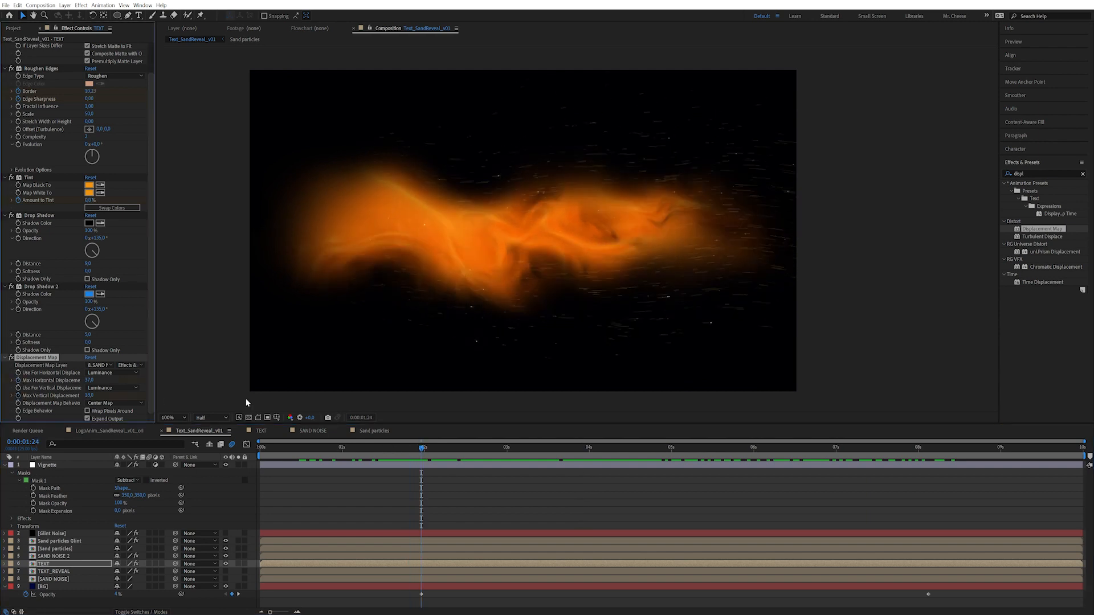
- Keyframe Max Horizontal and Max Vertical Displacement to 0 at 0:00:08:03, and preview the text reveal
left_click_drag(697, 461, 929, 480)
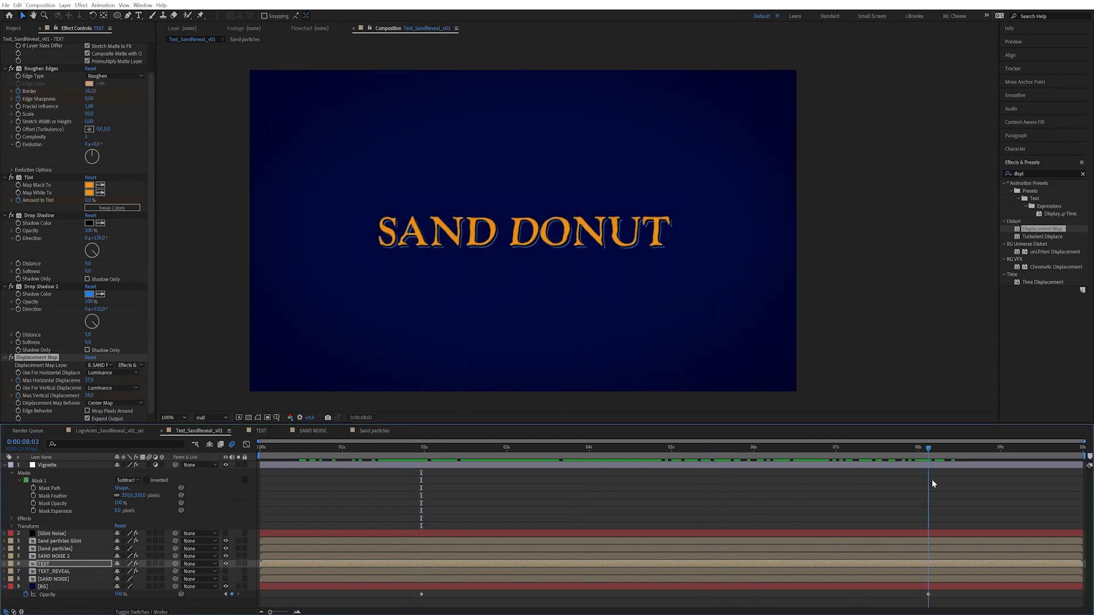
left_click(88, 380)
type("0")
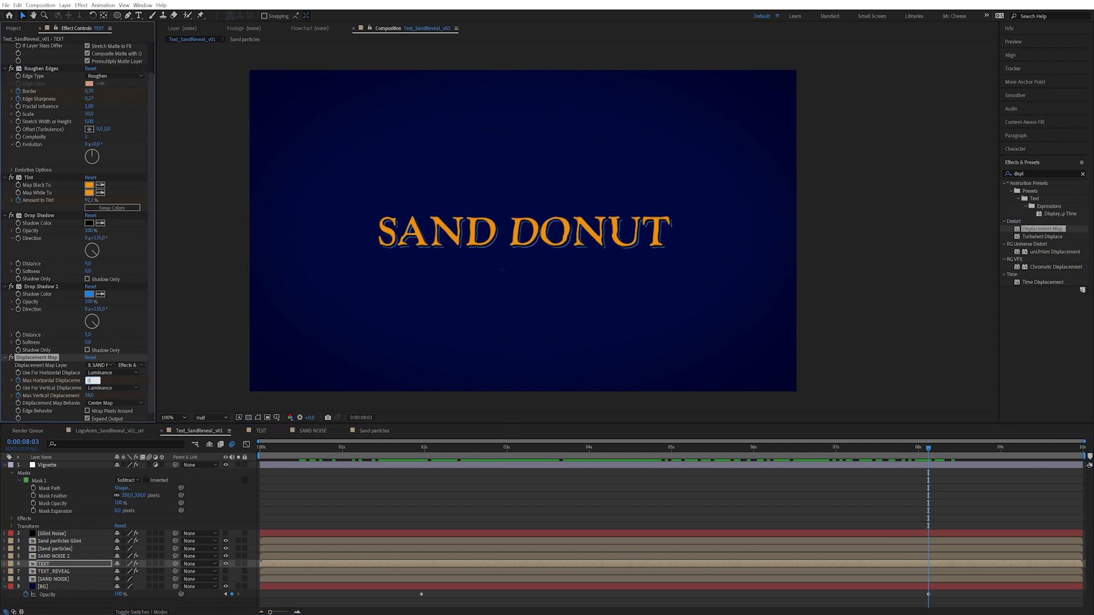
key("Tab")
type("0")
key("Return")
key("space")
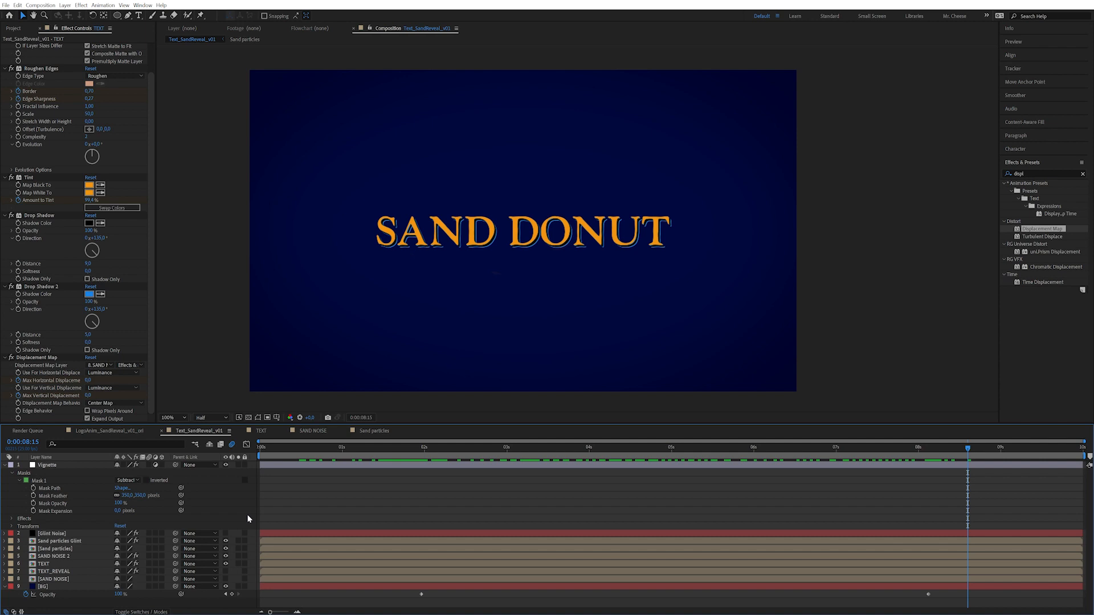
left_click_drag(461, 447, 576, 448)
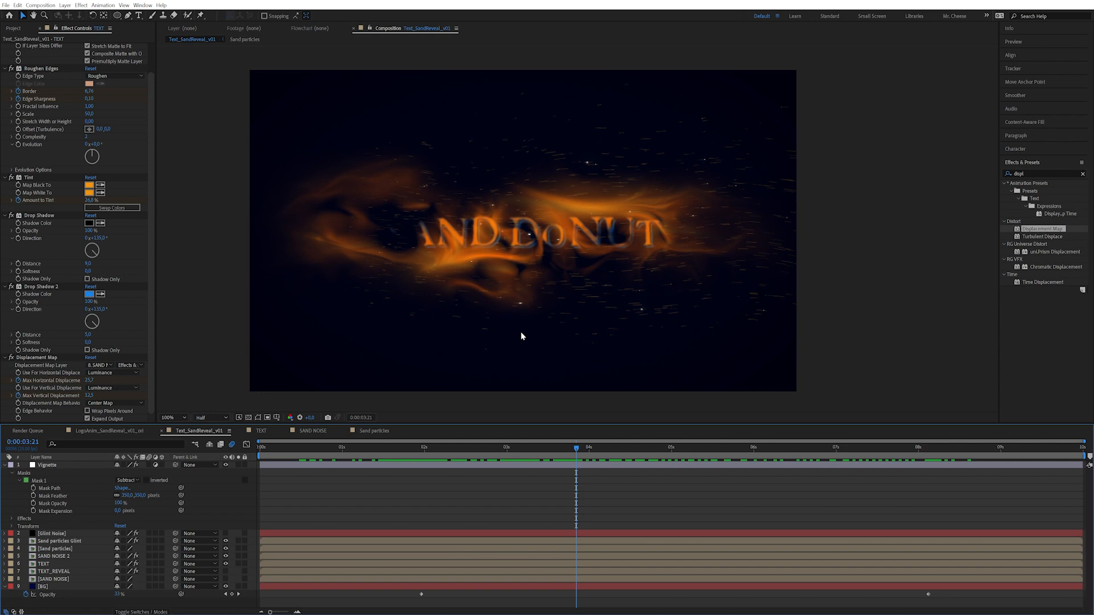